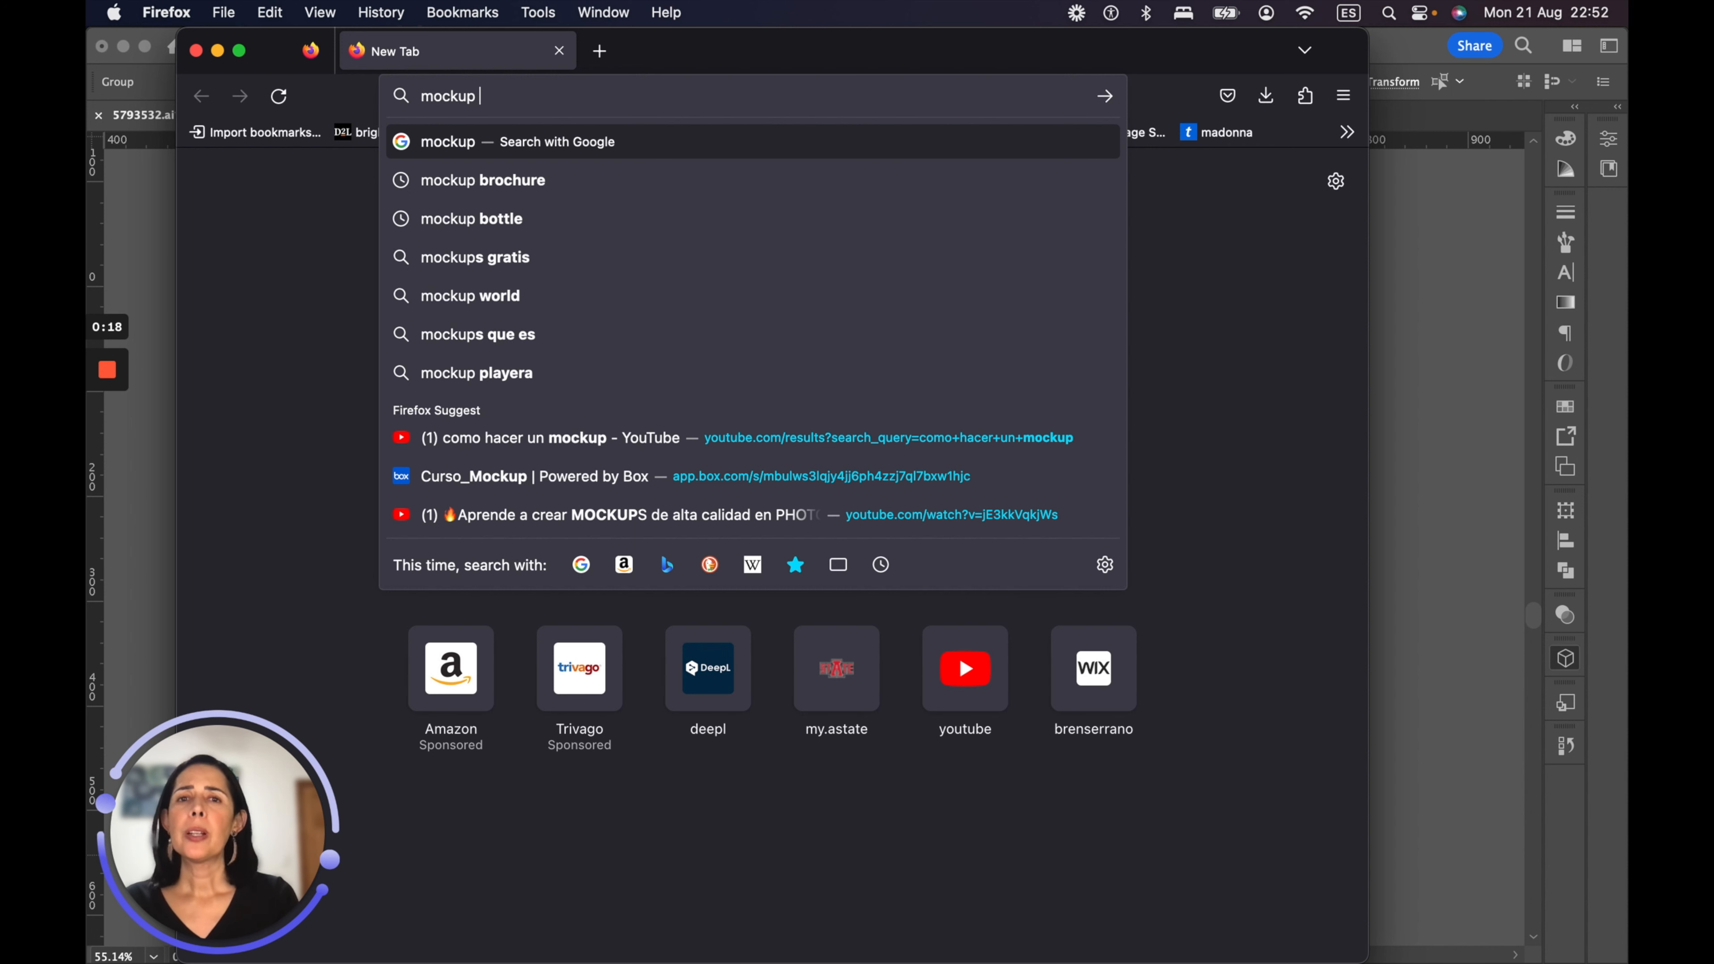
Step: Search the web for "mockup bottle free psd"
{"action": "type", "text": "bootle"}
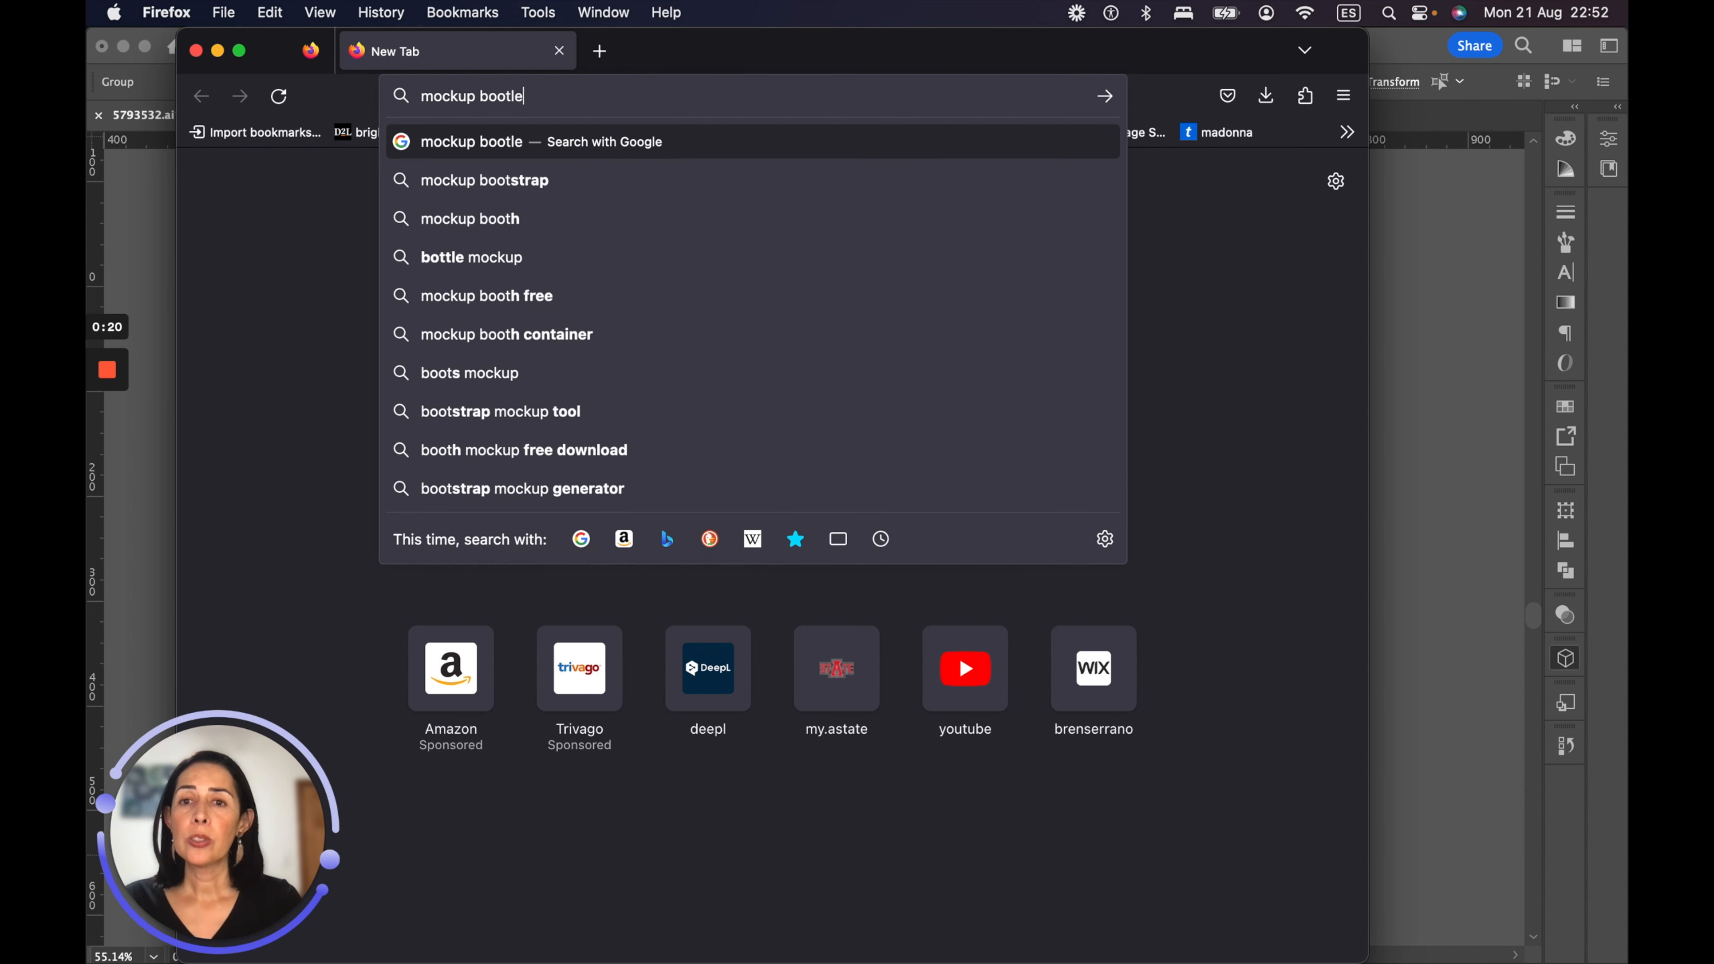
{"action": "key", "text": "BackSpace"}
{"action": "key", "text": "BackSpace"}
{"action": "key", "text": "BackSpace"}
{"action": "key", "text": "BackSpace"}
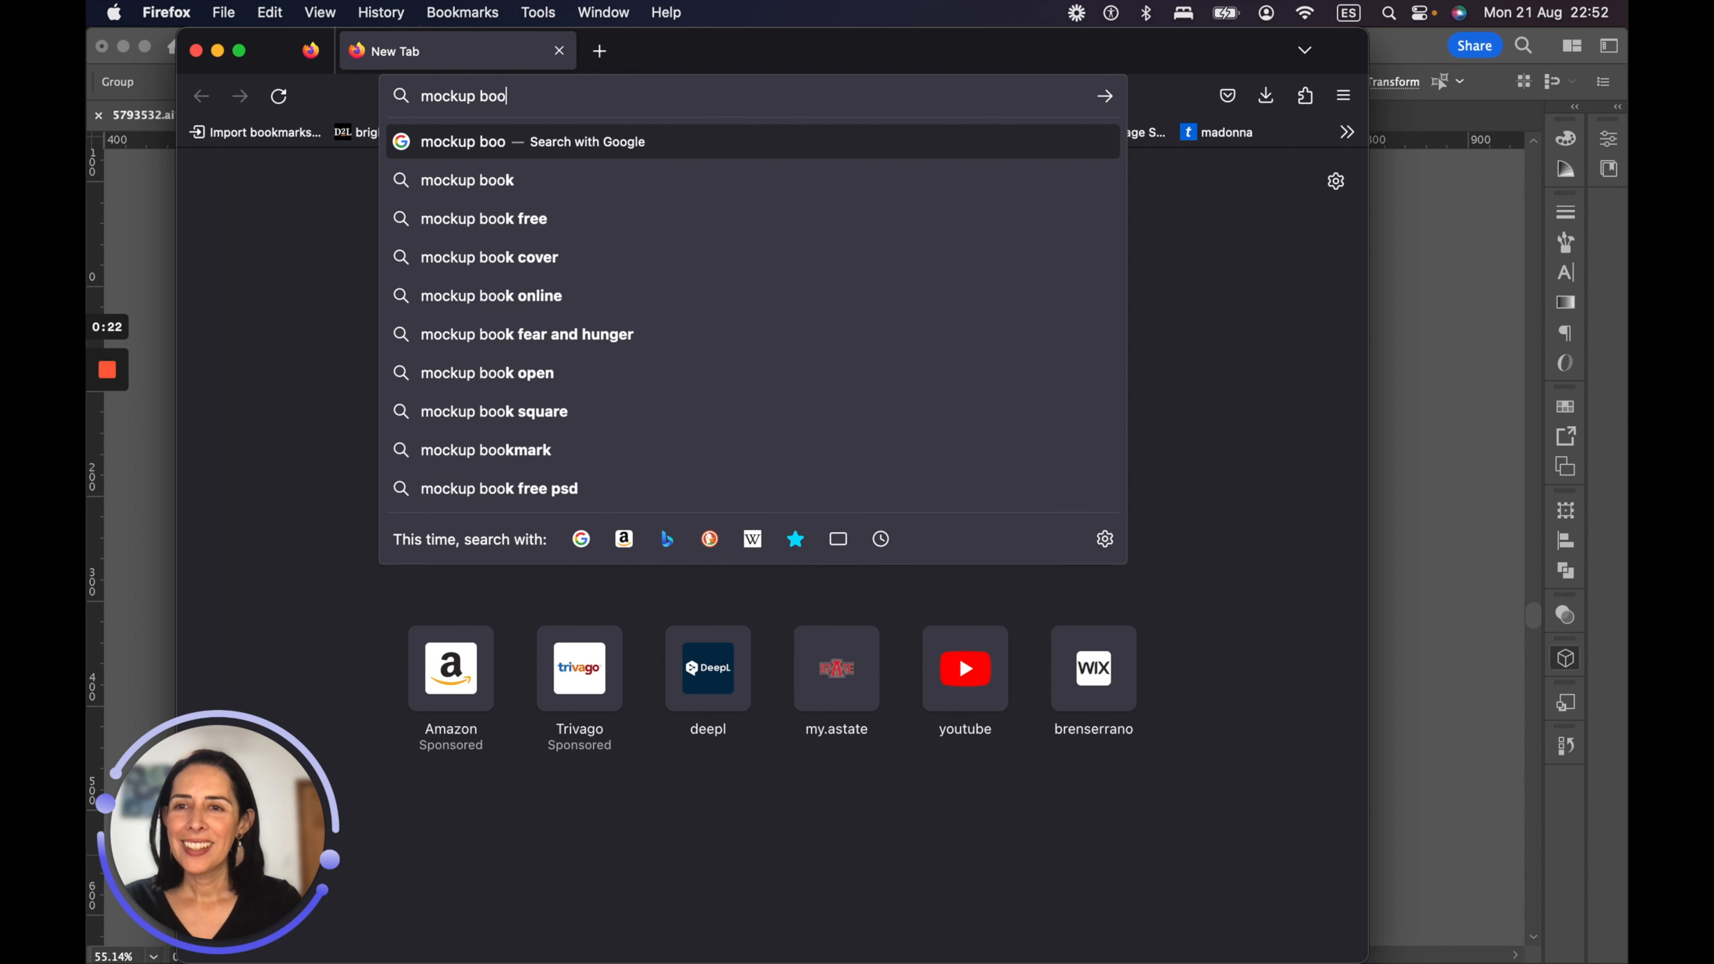
{"action": "type", "text": "ttle"}
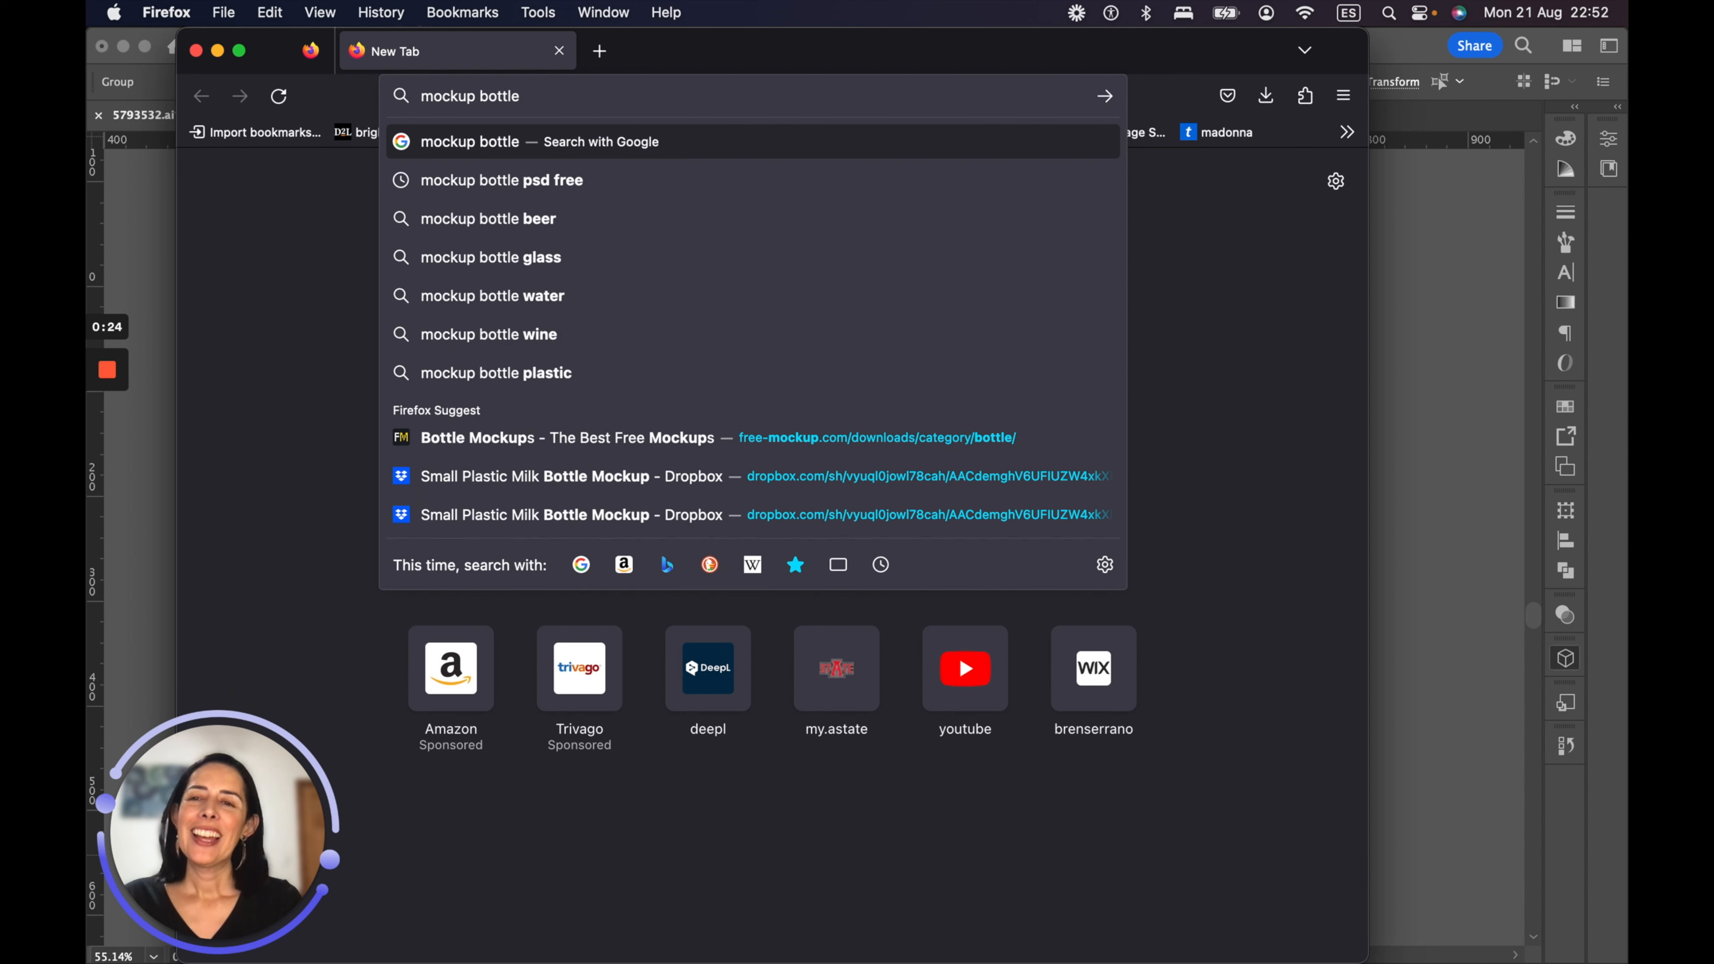
{"action": "type", "text": " free"}
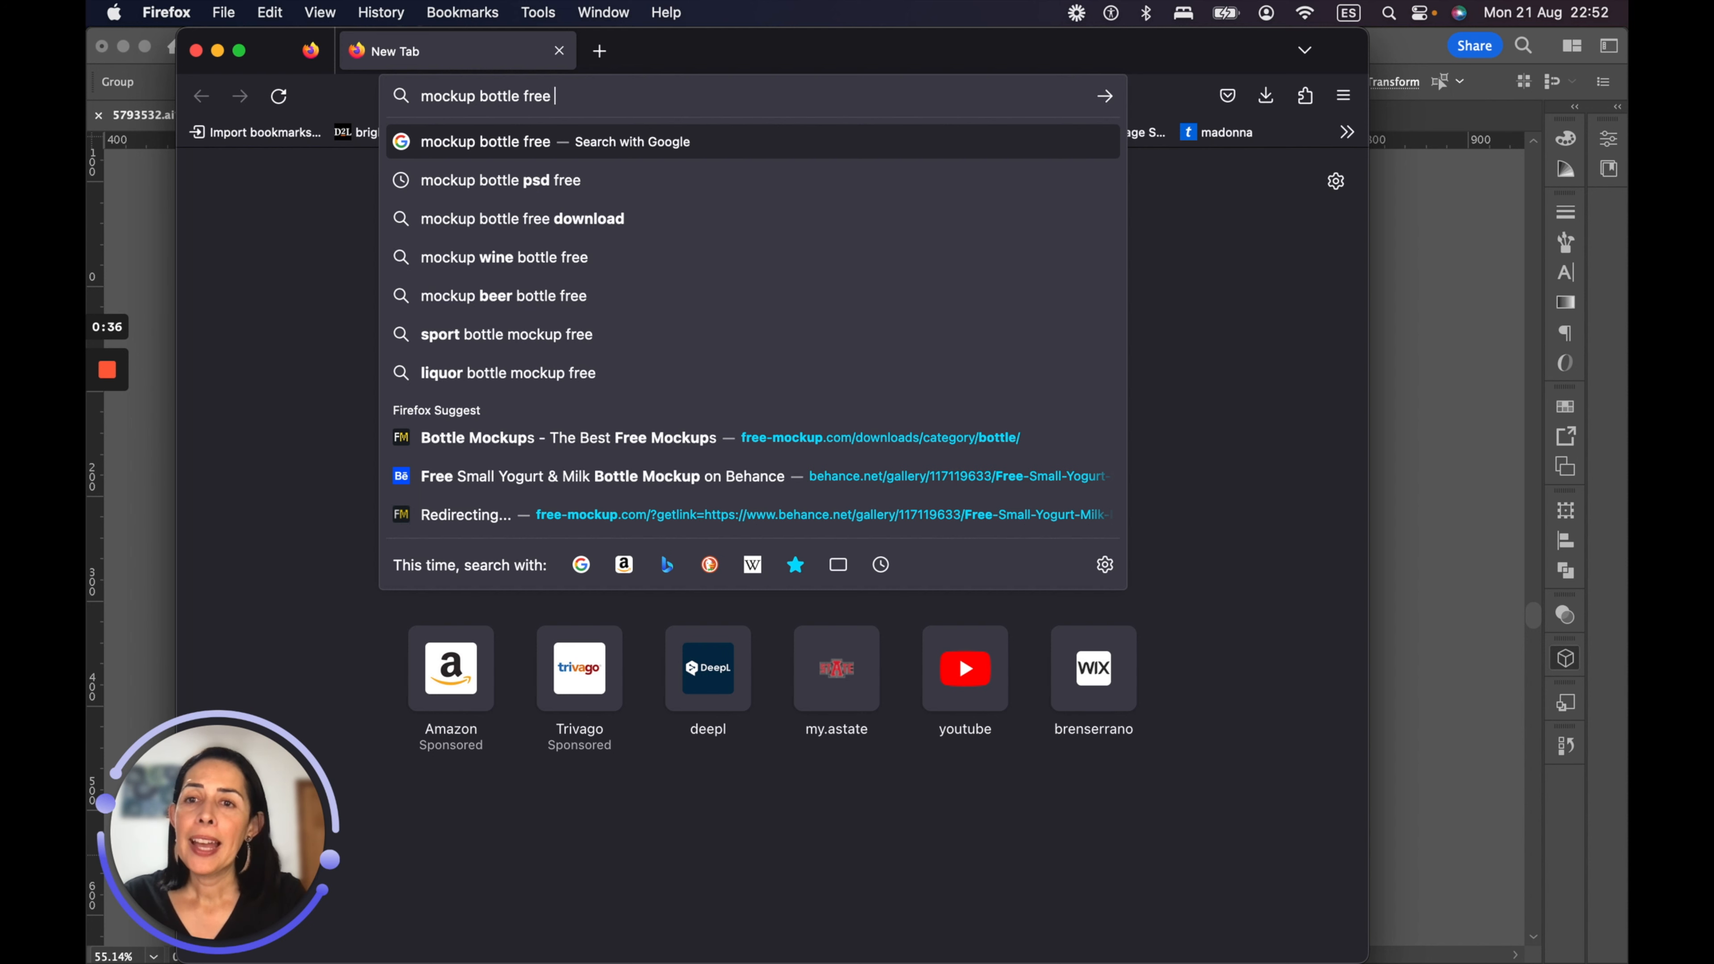
{"action": "type", "text": "psd"}
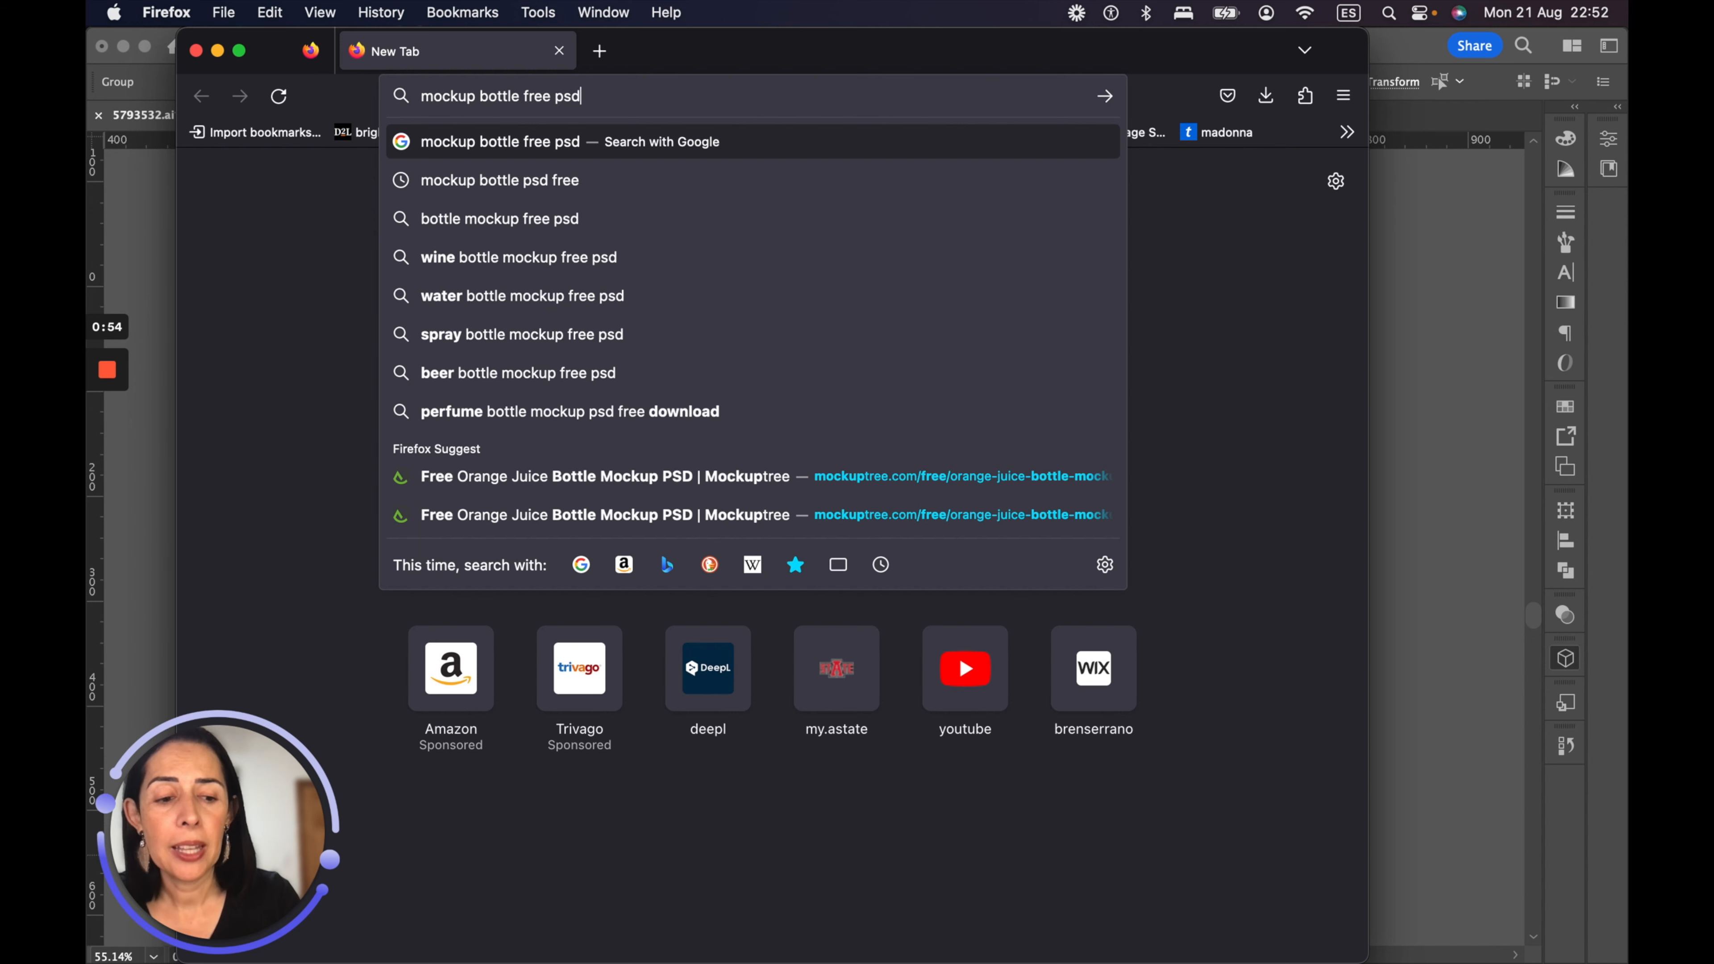
{"action": "key", "text": "Return"}
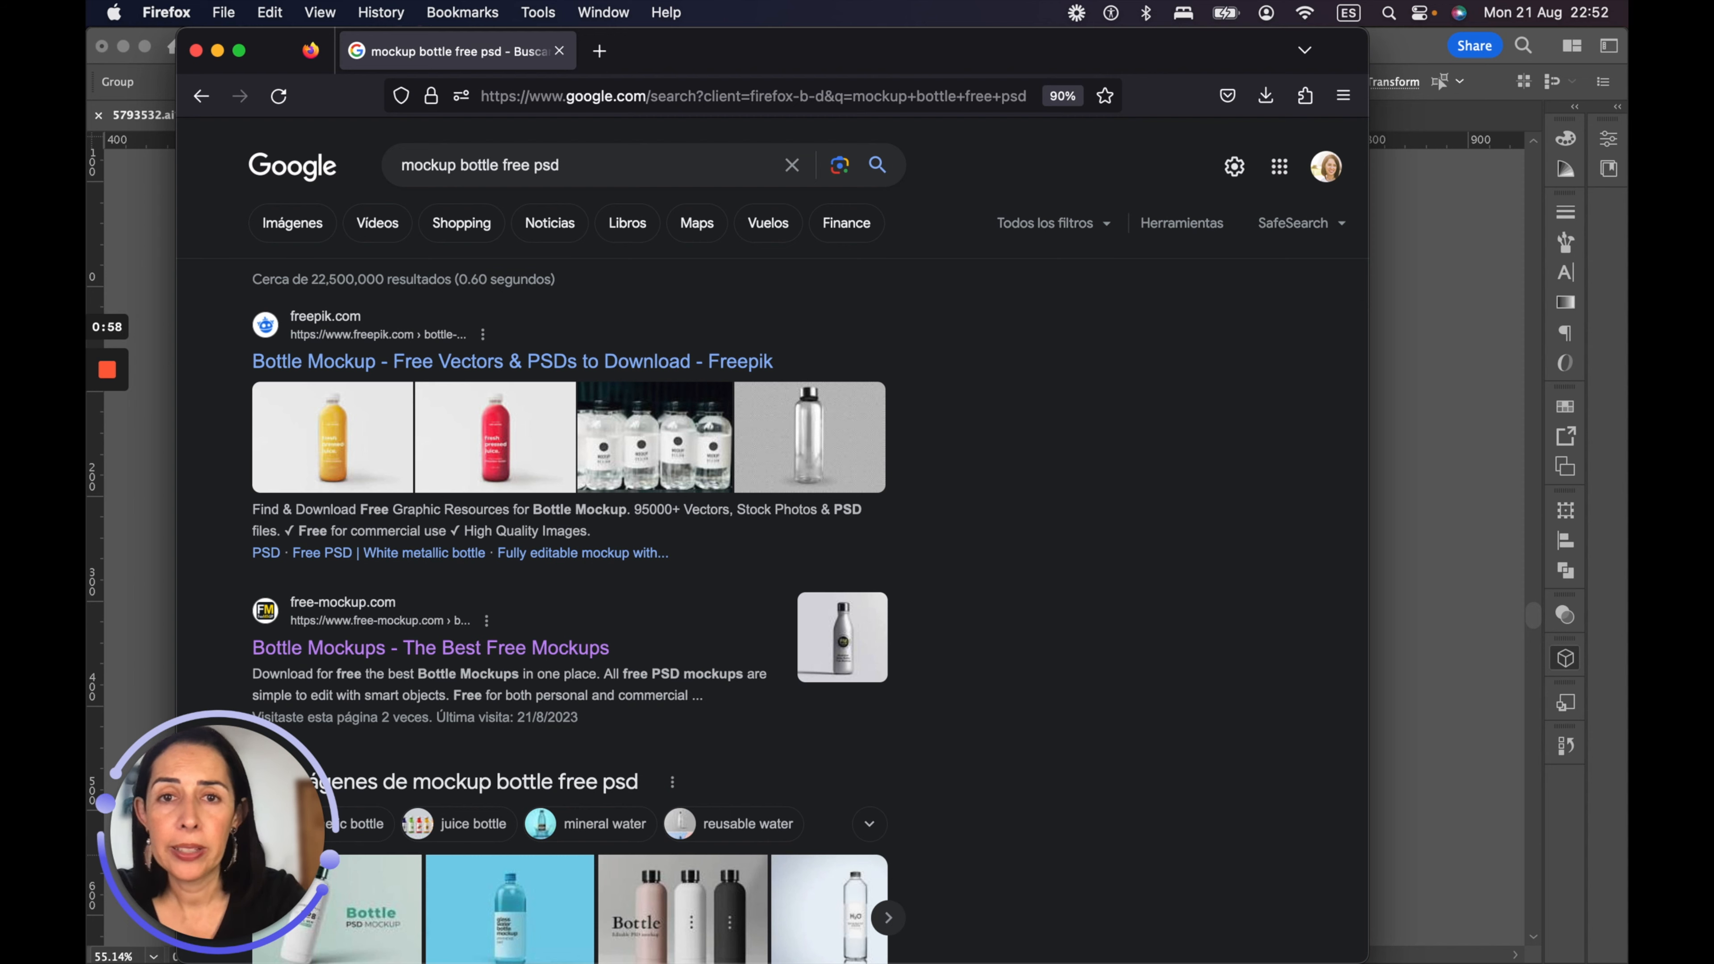
Step: Open the free-mockup.com result "Bottle Mockups - The Best Free Mockups" from the search results
{"action": "scroll", "coordinate": [496, 516], "scroll_direction": "down", "scroll_amount": 3}
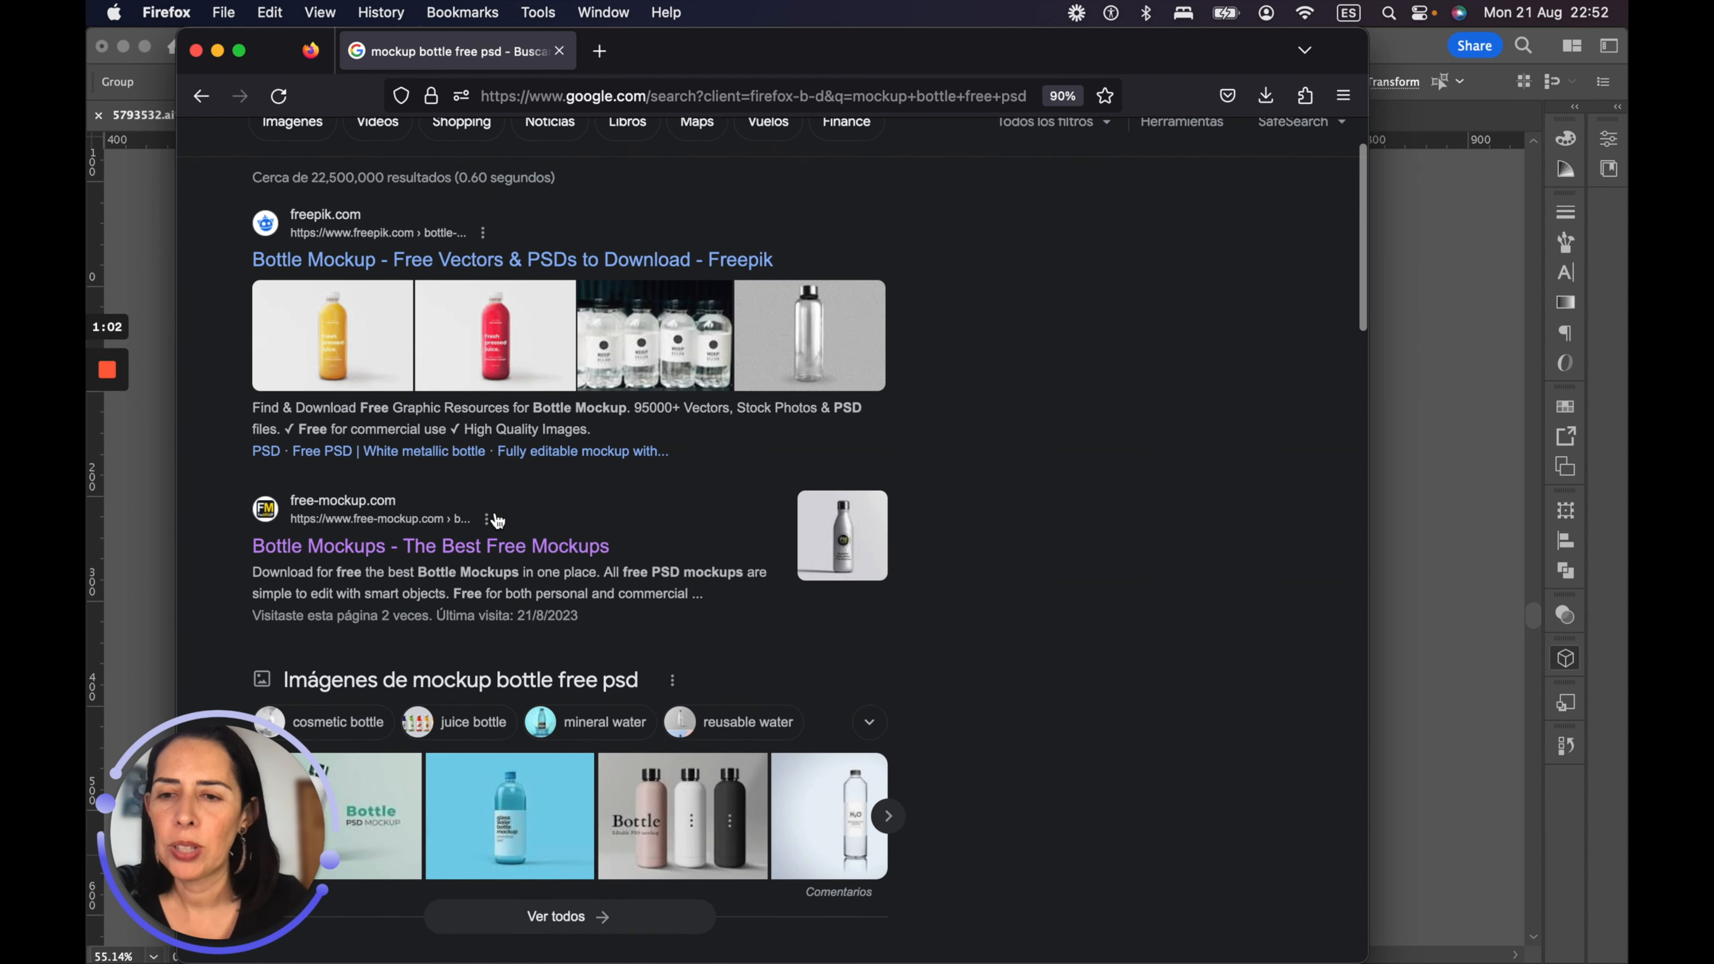
{"action": "scroll", "coordinate": [497, 520], "scroll_direction": "down", "scroll_amount": 2}
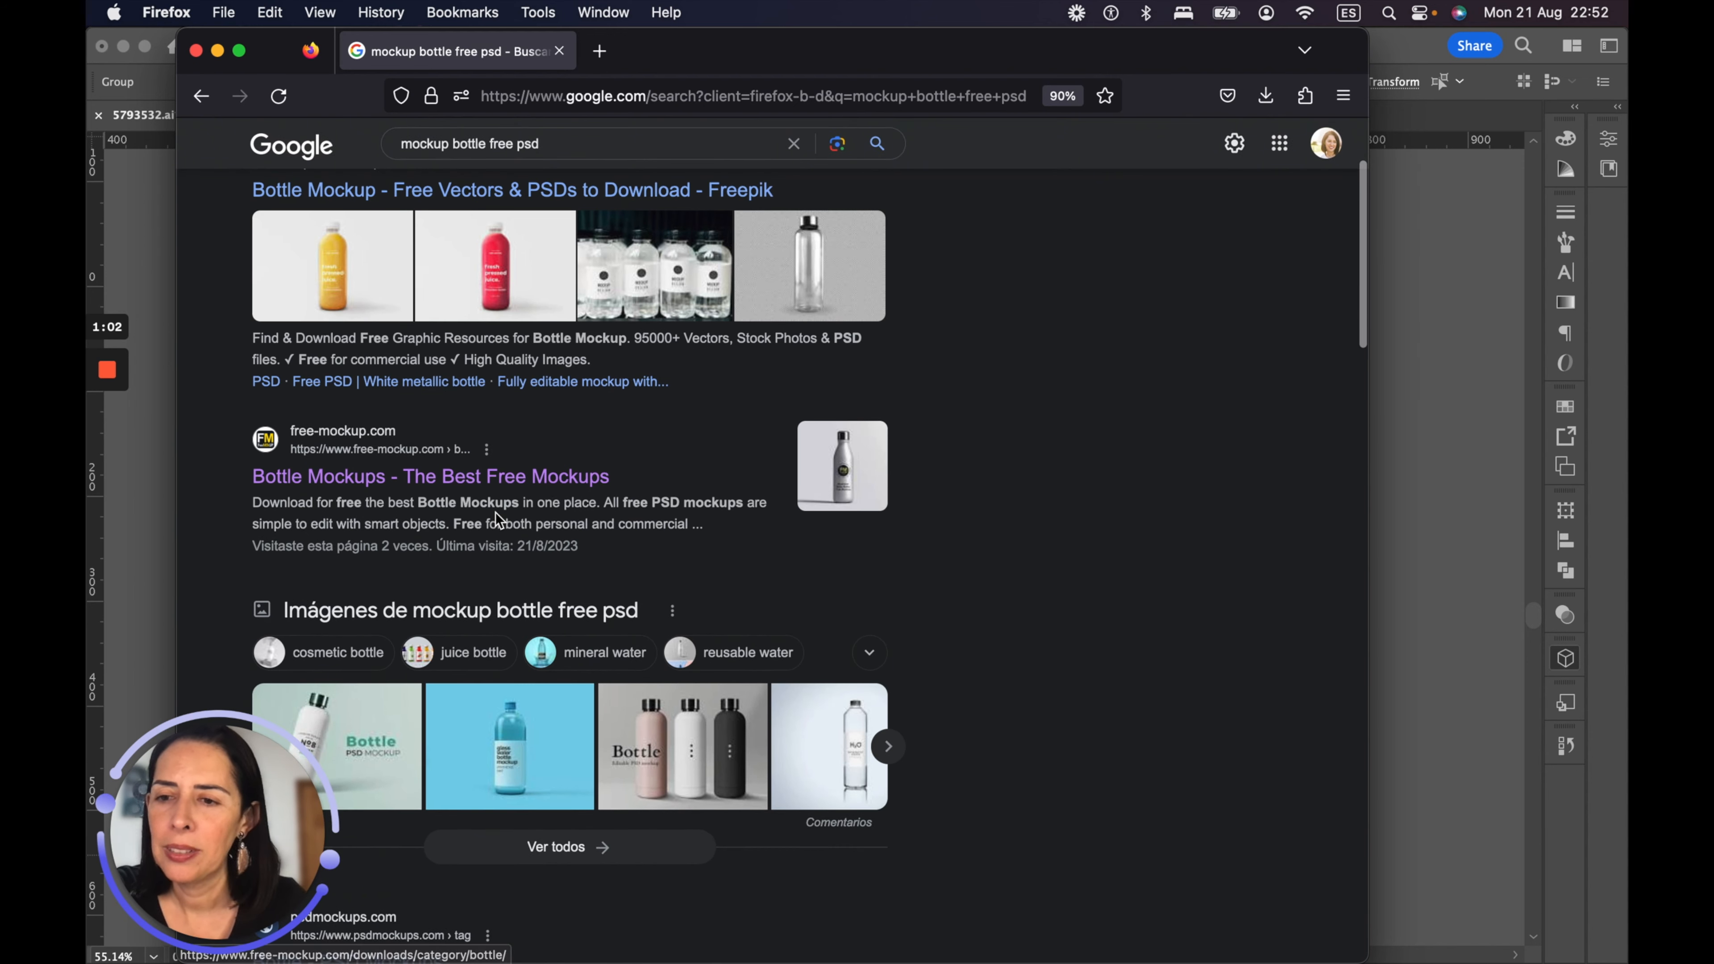
{"action": "left_click", "coordinate": [360, 476]}
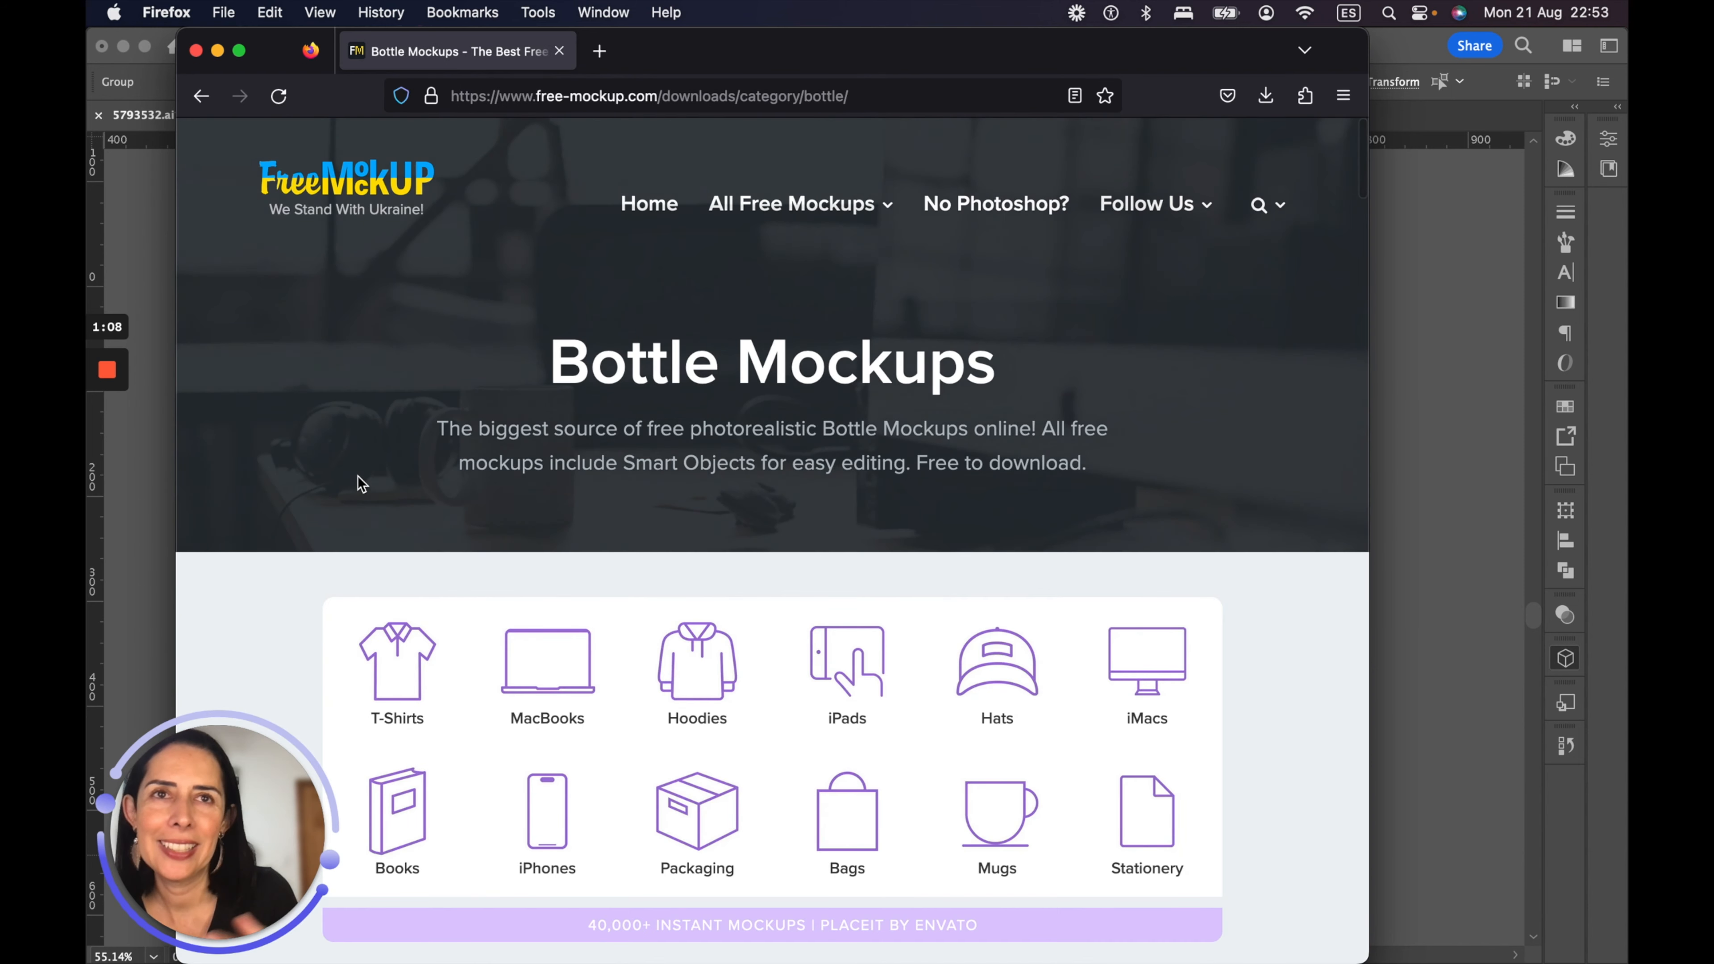
Step: Browse the bottle mockup listings and open the "Free 14 Fl Oz Plastic Bottle Yogurt/Milk Branding Mockup" page
{"action": "scroll", "coordinate": [358, 476], "scroll_direction": "down", "scroll_amount": 10}
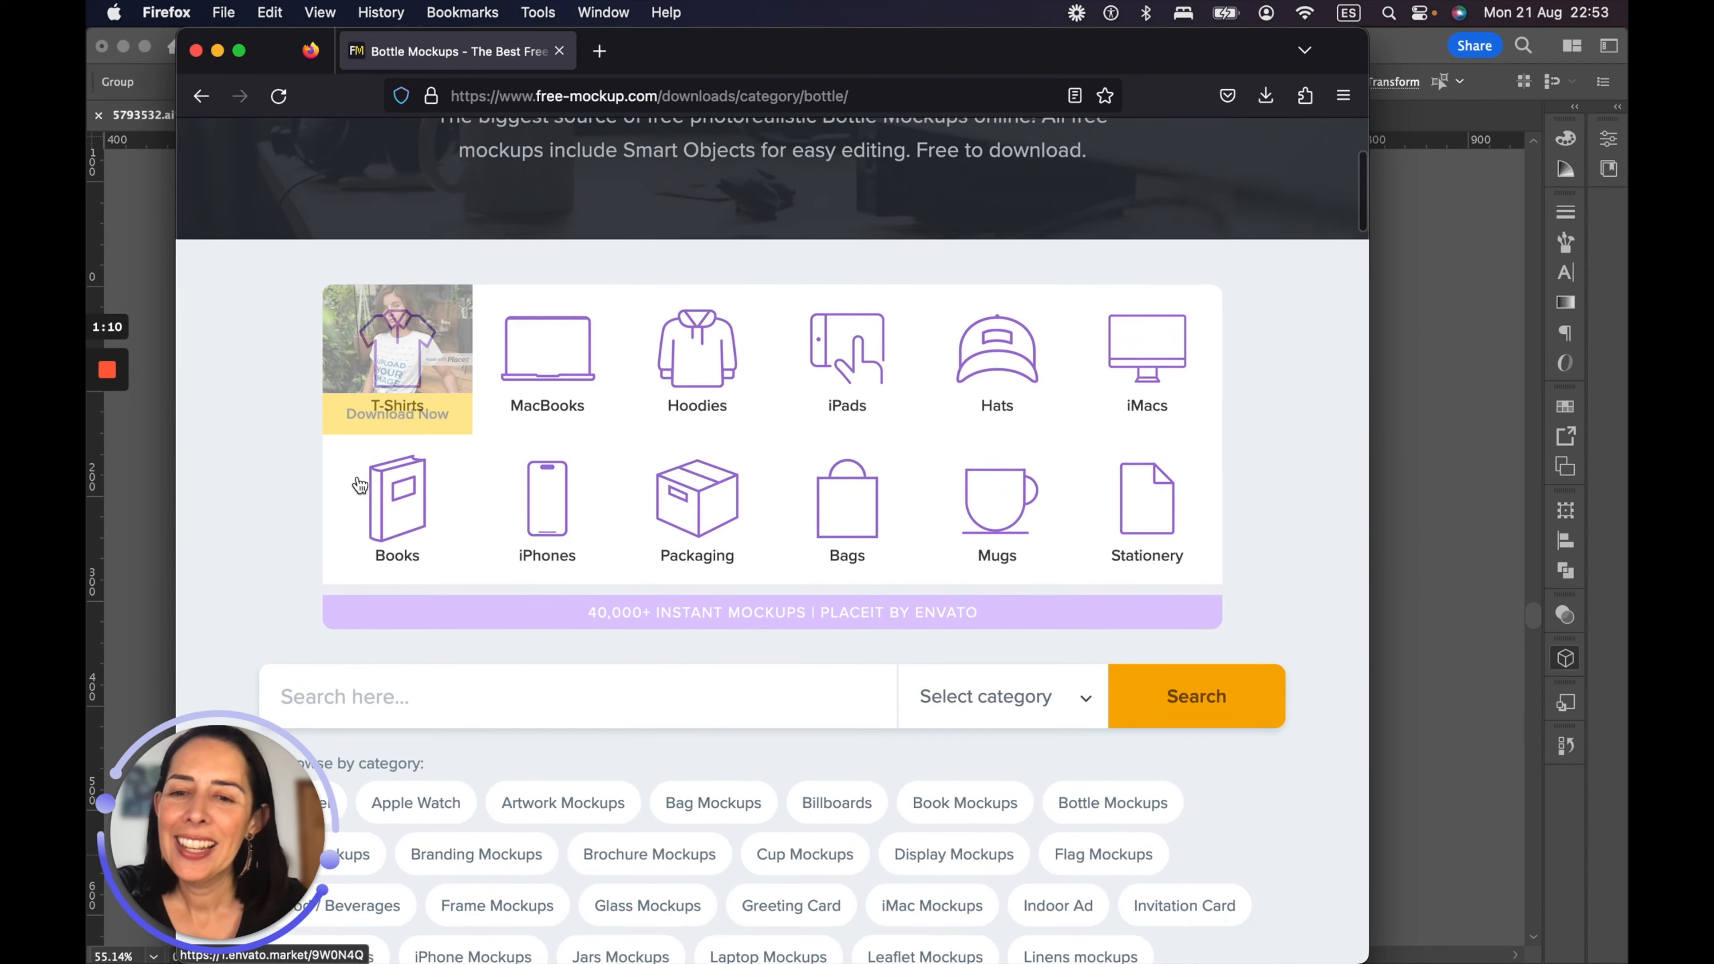
{"action": "scroll", "coordinate": [358, 475], "scroll_direction": "down", "scroll_amount": 15}
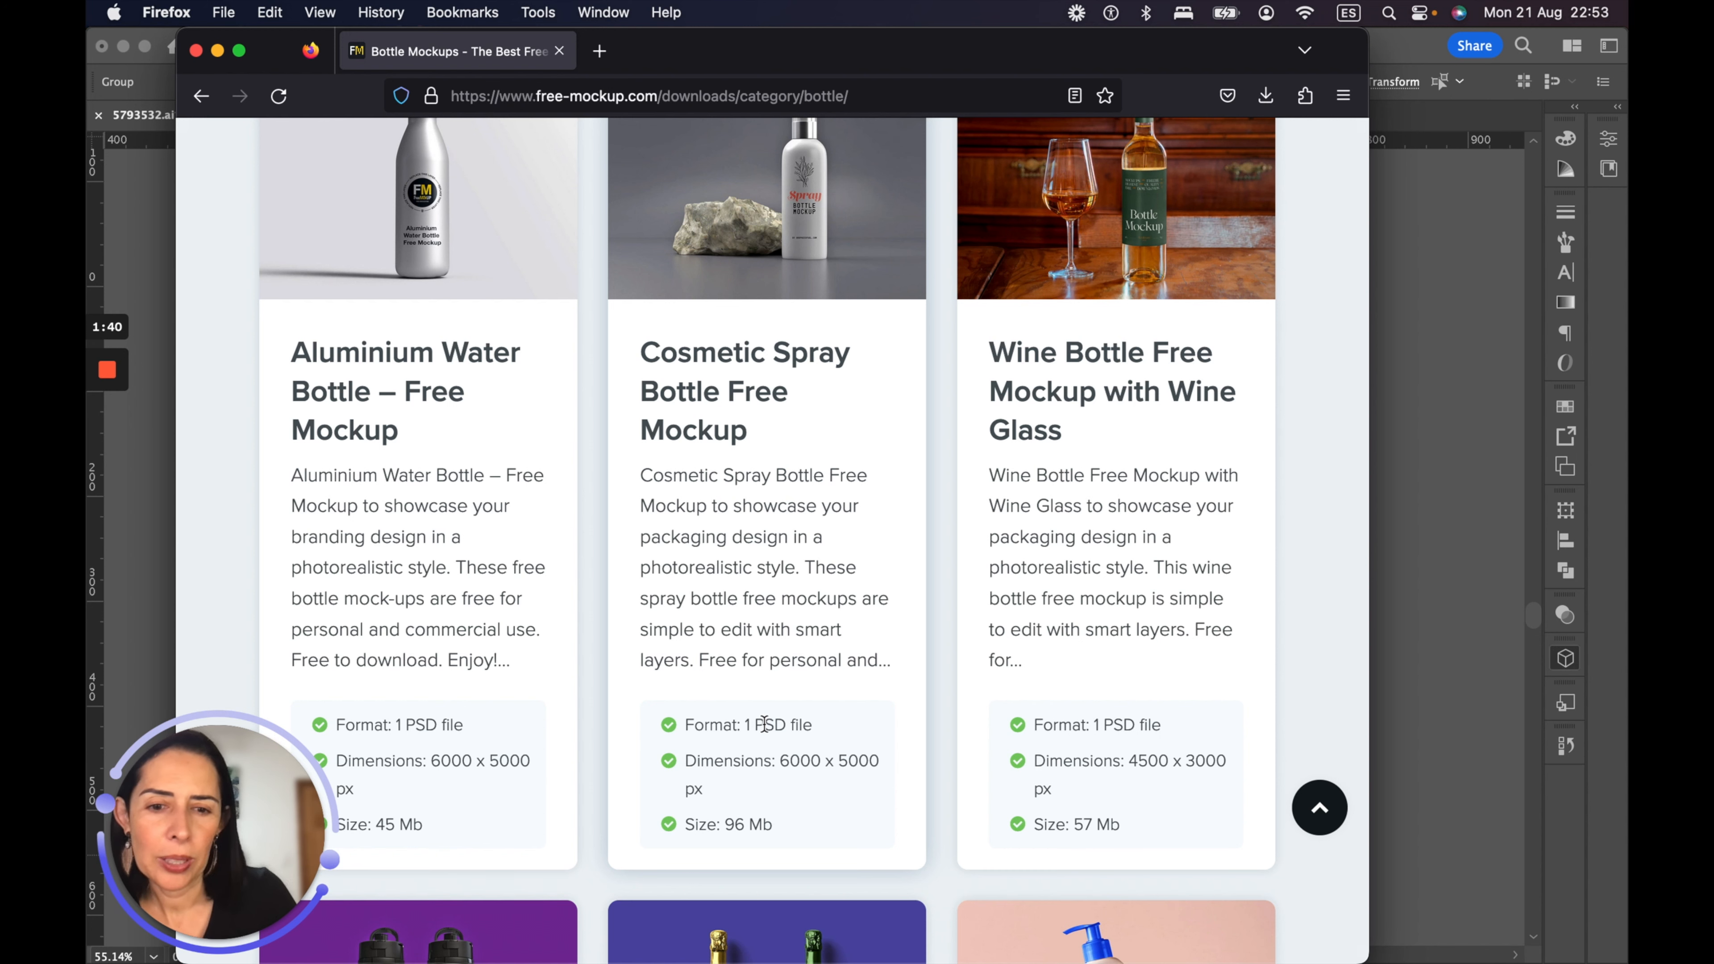
{"action": "scroll", "coordinate": [765, 725], "scroll_direction": "down", "scroll_amount": 10}
{"action": "scroll", "coordinate": [766, 732], "scroll_direction": "down", "scroll_amount": 7}
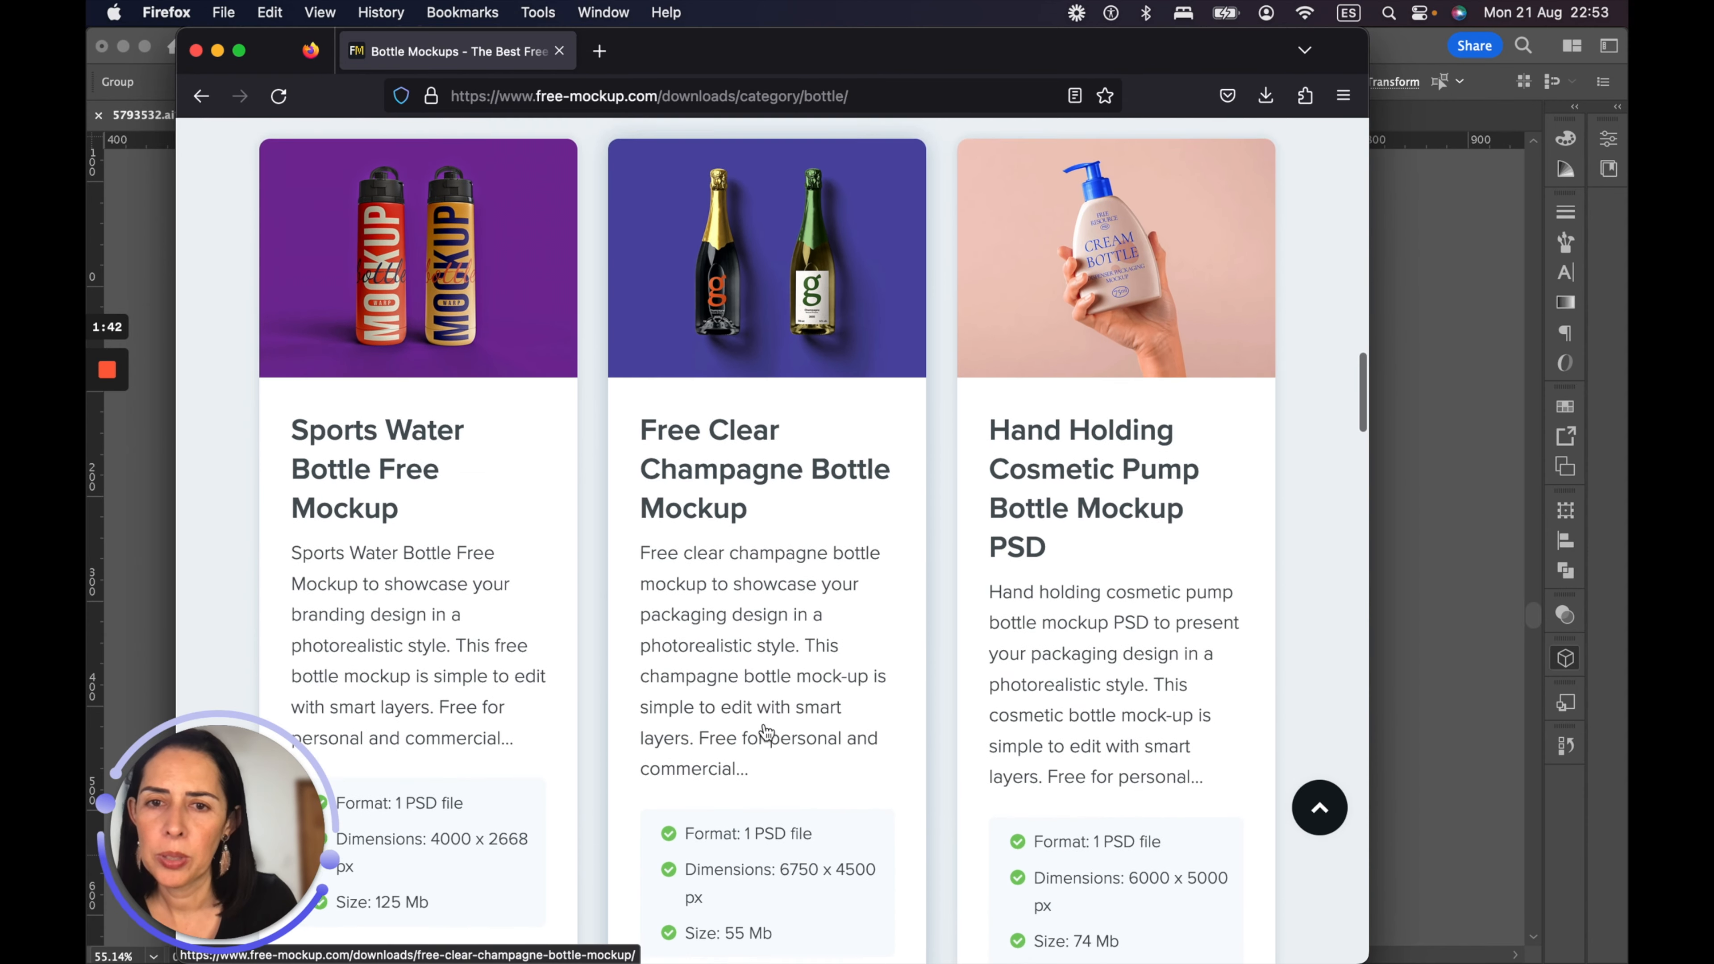
{"action": "scroll", "coordinate": [766, 732], "scroll_direction": "down", "scroll_amount": 1}
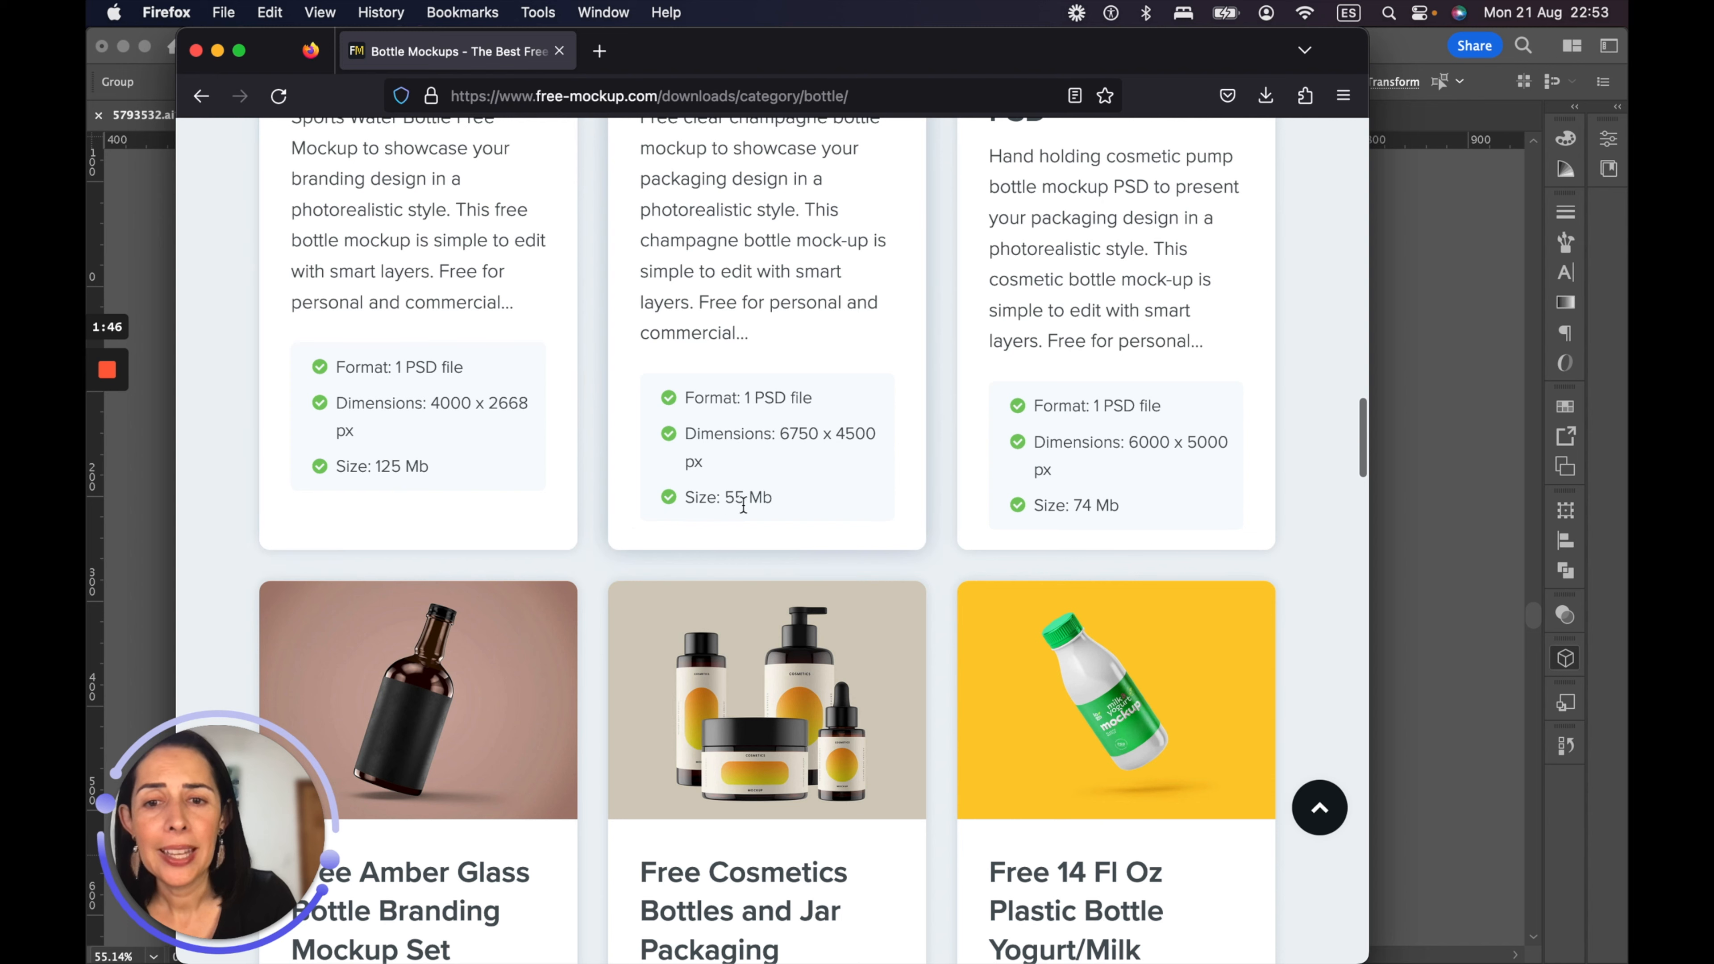
{"action": "scroll", "coordinate": [873, 509], "scroll_direction": "down", "scroll_amount": 3}
{"action": "scroll", "coordinate": [875, 518], "scroll_direction": "down", "scroll_amount": 1}
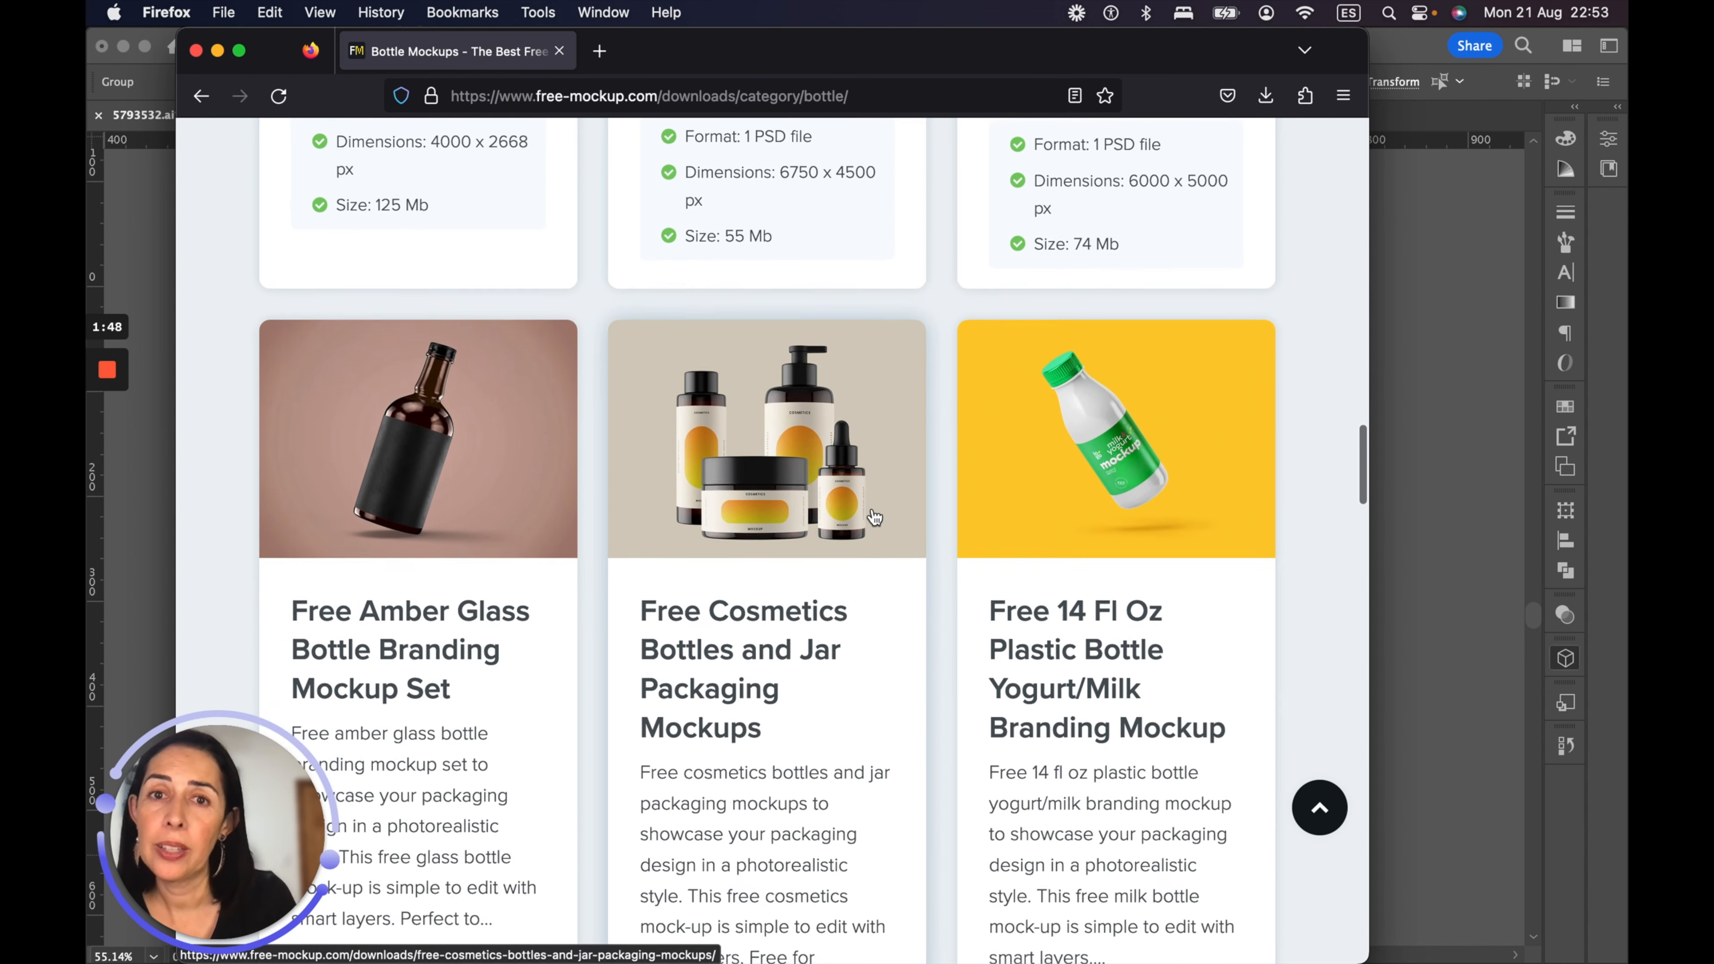
{"action": "scroll", "coordinate": [874, 518], "scroll_direction": "down", "scroll_amount": 7}
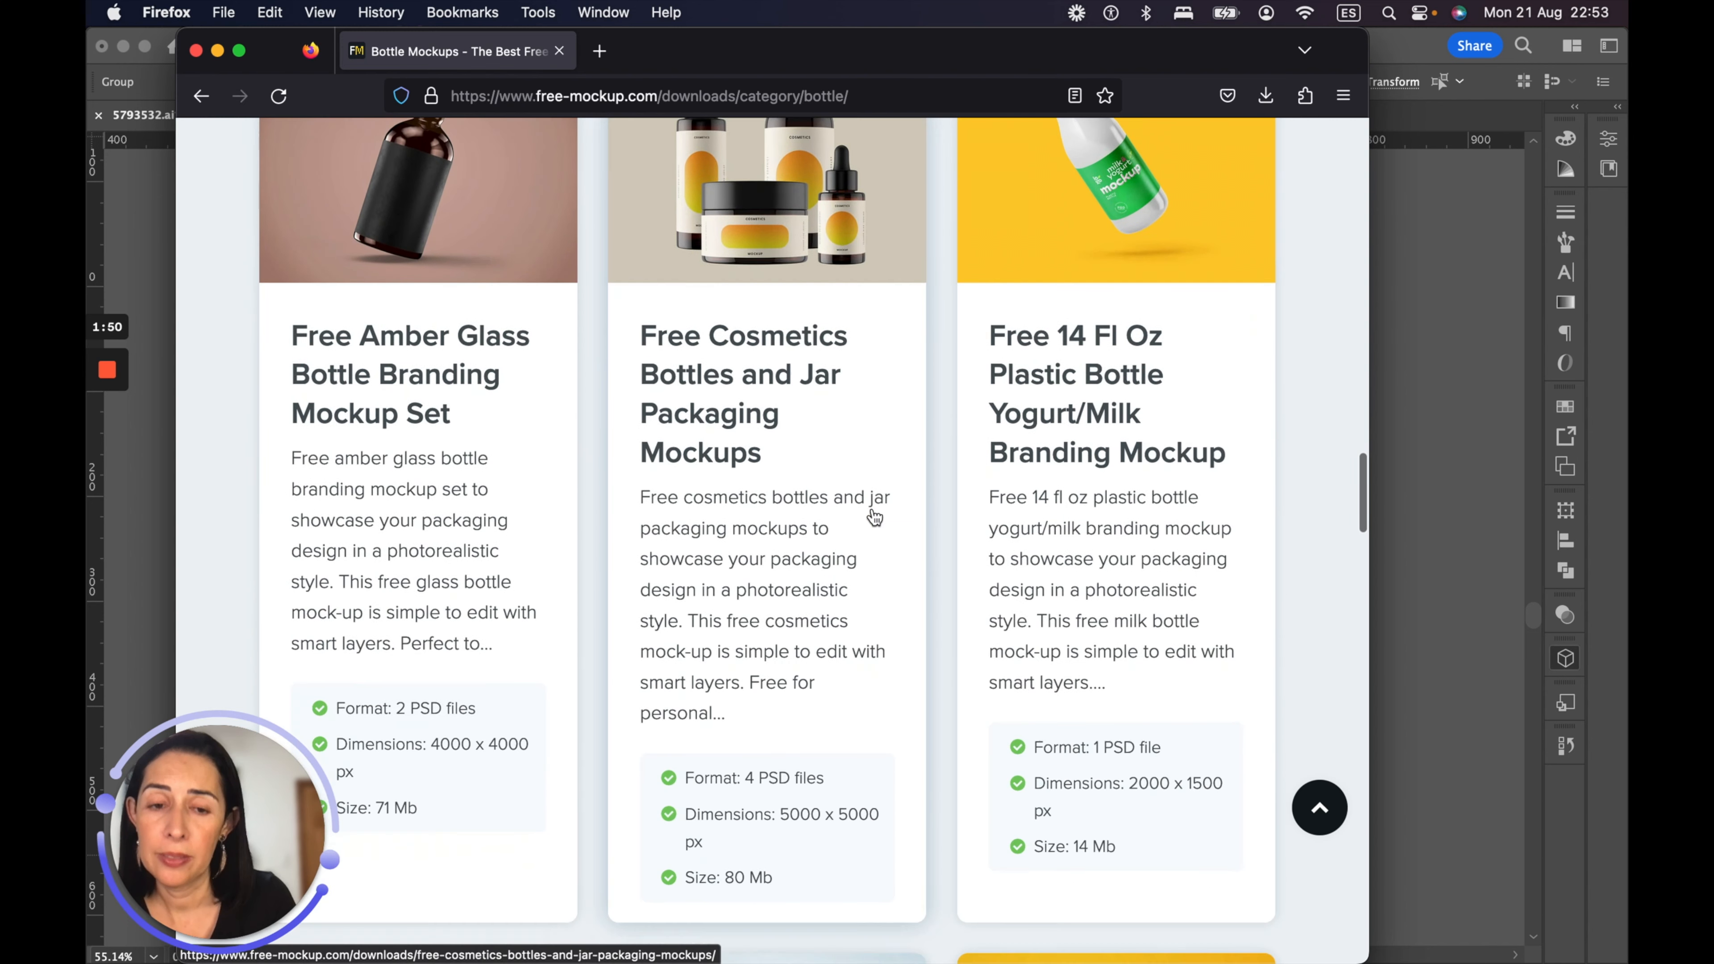
{"action": "scroll", "coordinate": [872, 513], "scroll_direction": "up", "scroll_amount": 5}
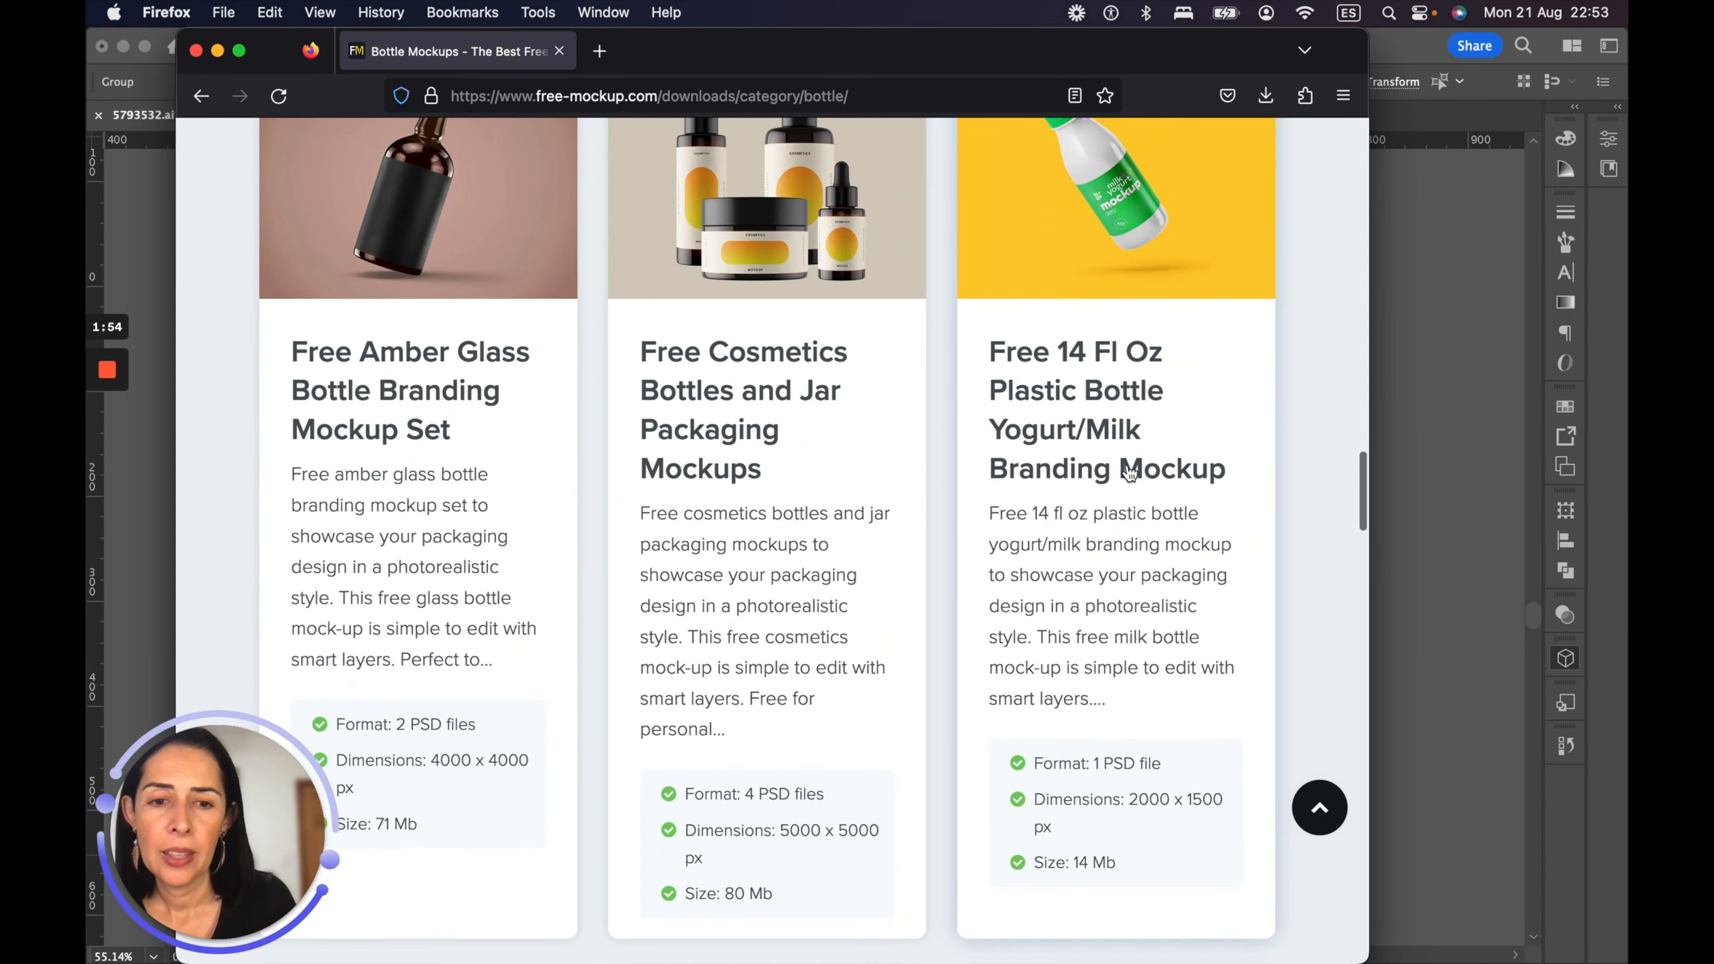
{"action": "left_click", "coordinate": [1094, 389]}
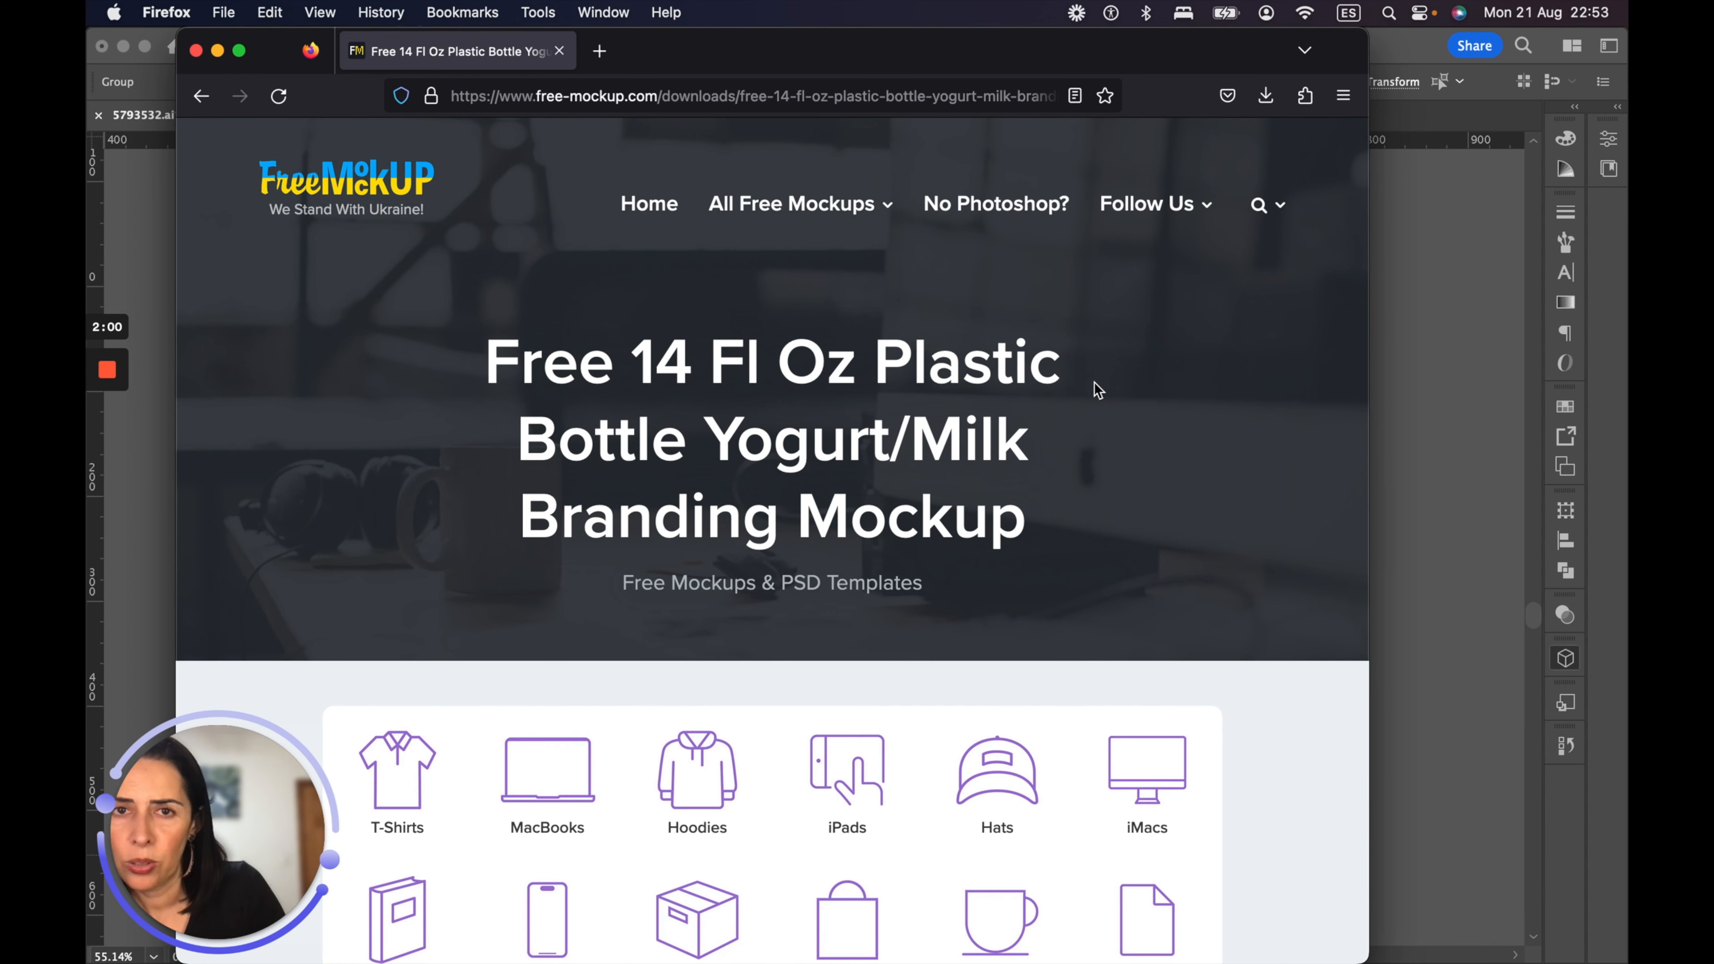
Step: Review the yogurt/milk bottle mockup page, including its preview image, description, download options and file details
{"action": "scroll", "coordinate": [1094, 382], "scroll_direction": "down", "scroll_amount": 10}
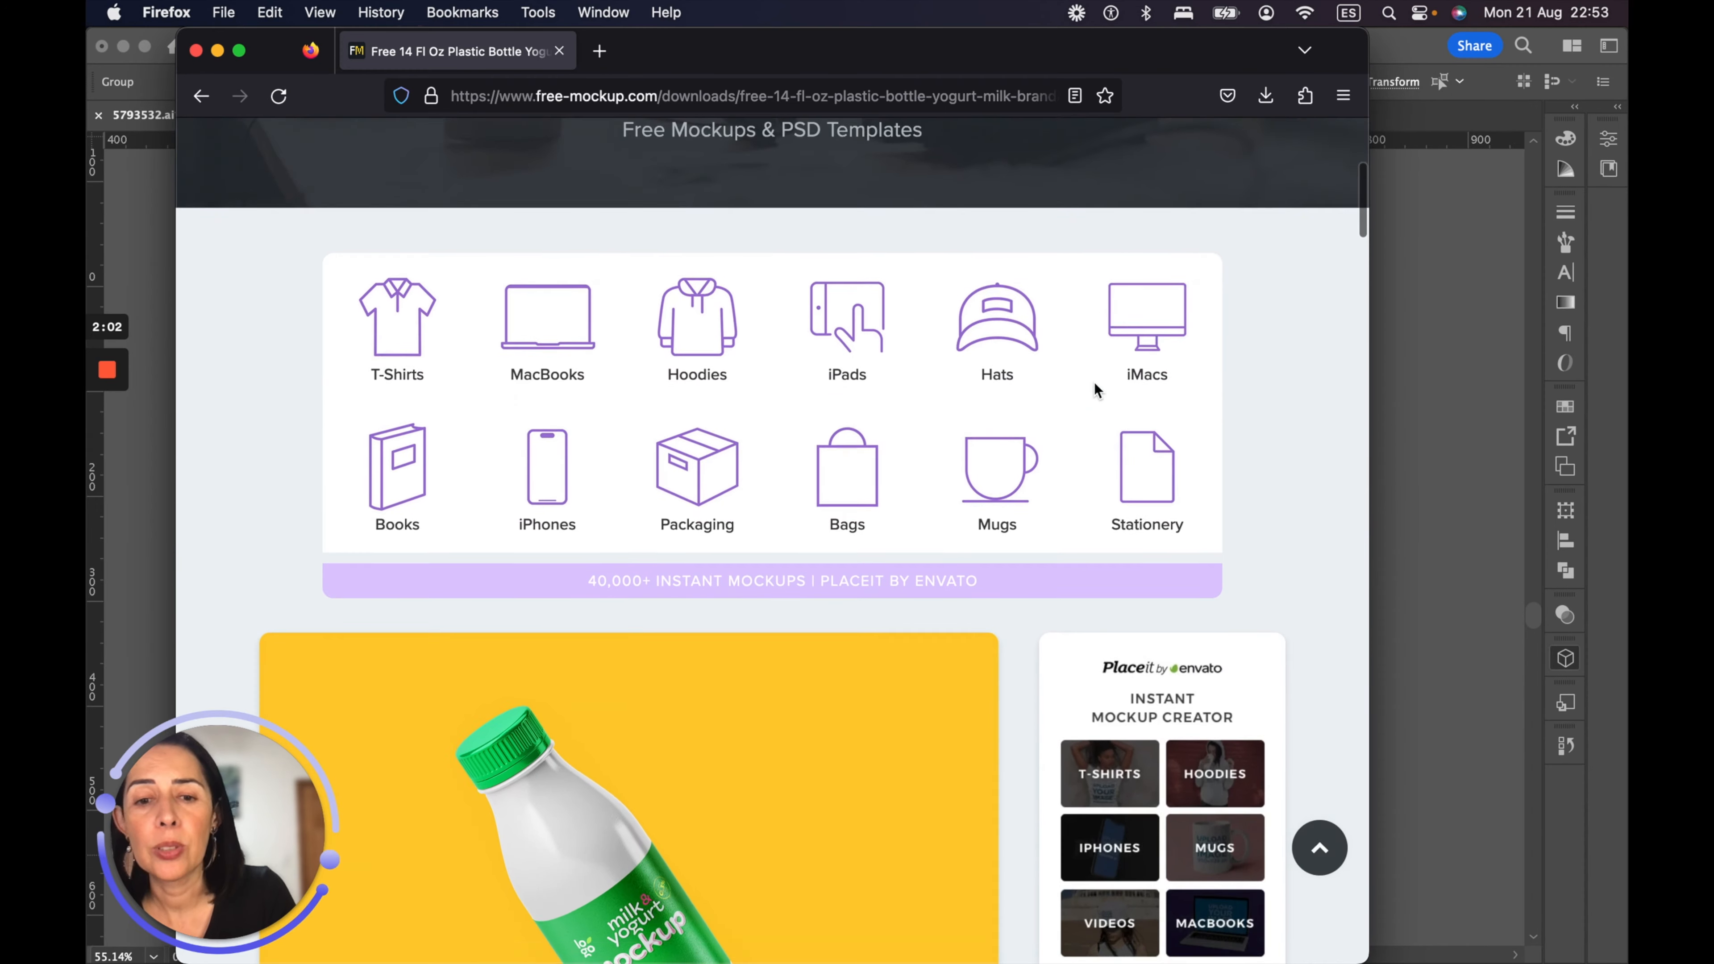
{"action": "scroll", "coordinate": [1094, 382], "scroll_direction": "down", "scroll_amount": 5}
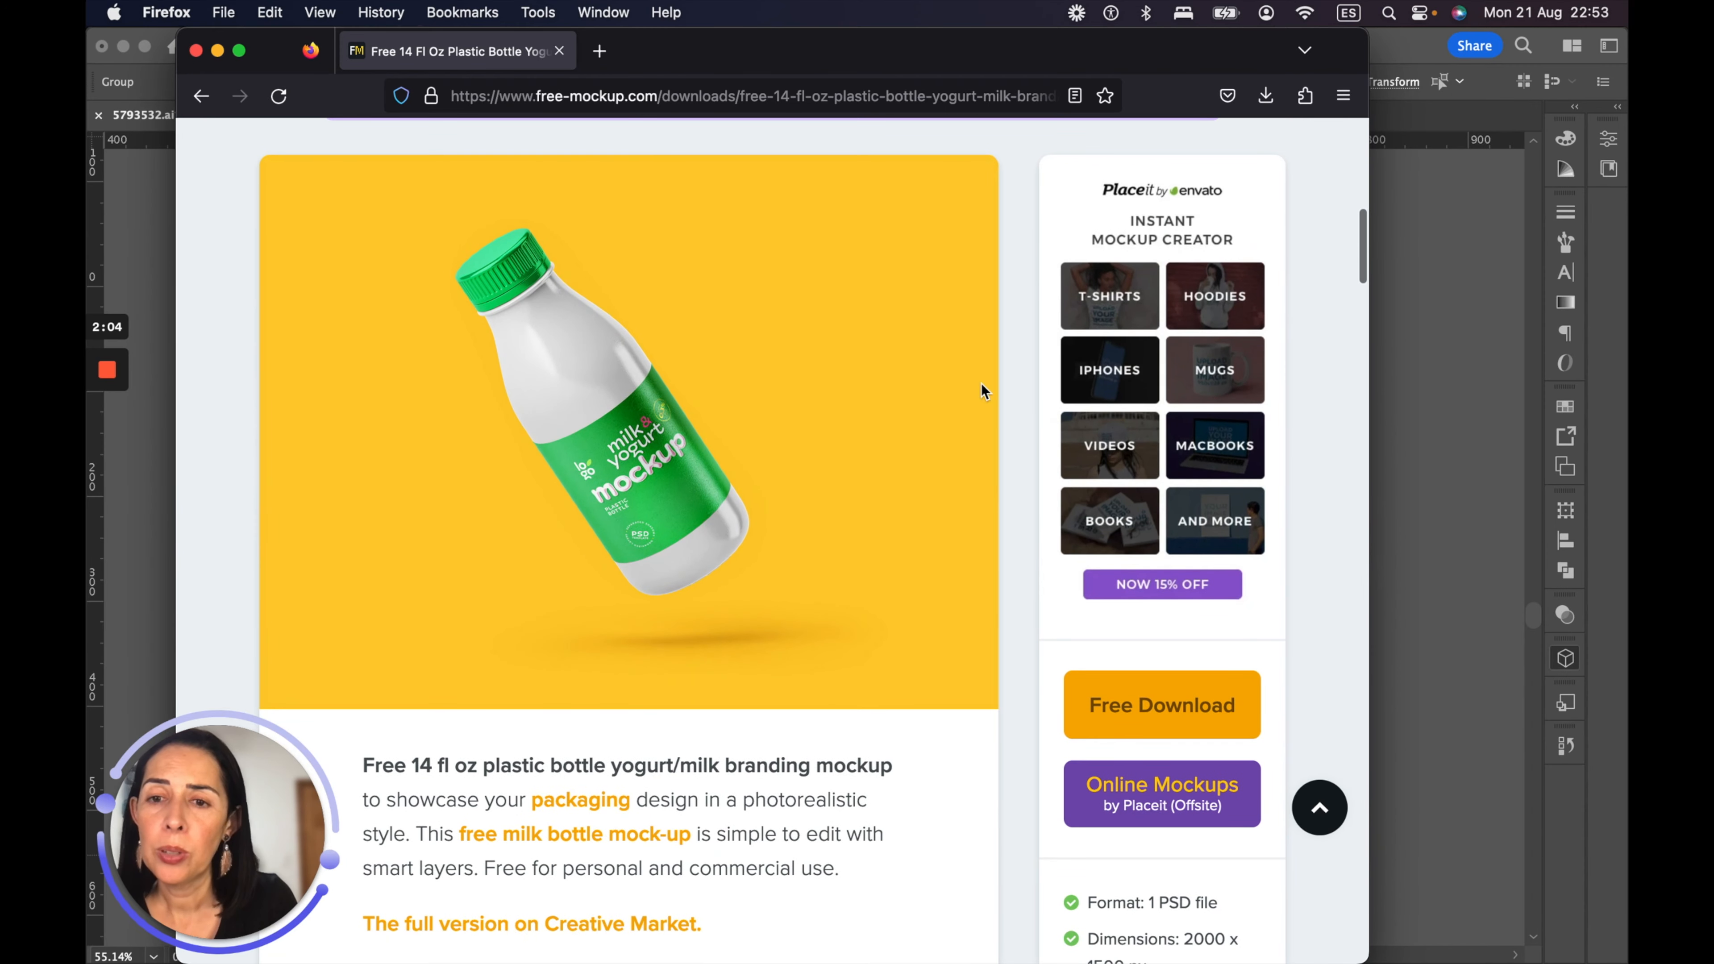
{"action": "scroll", "coordinate": [706, 794], "scroll_direction": "down", "scroll_amount": 4}
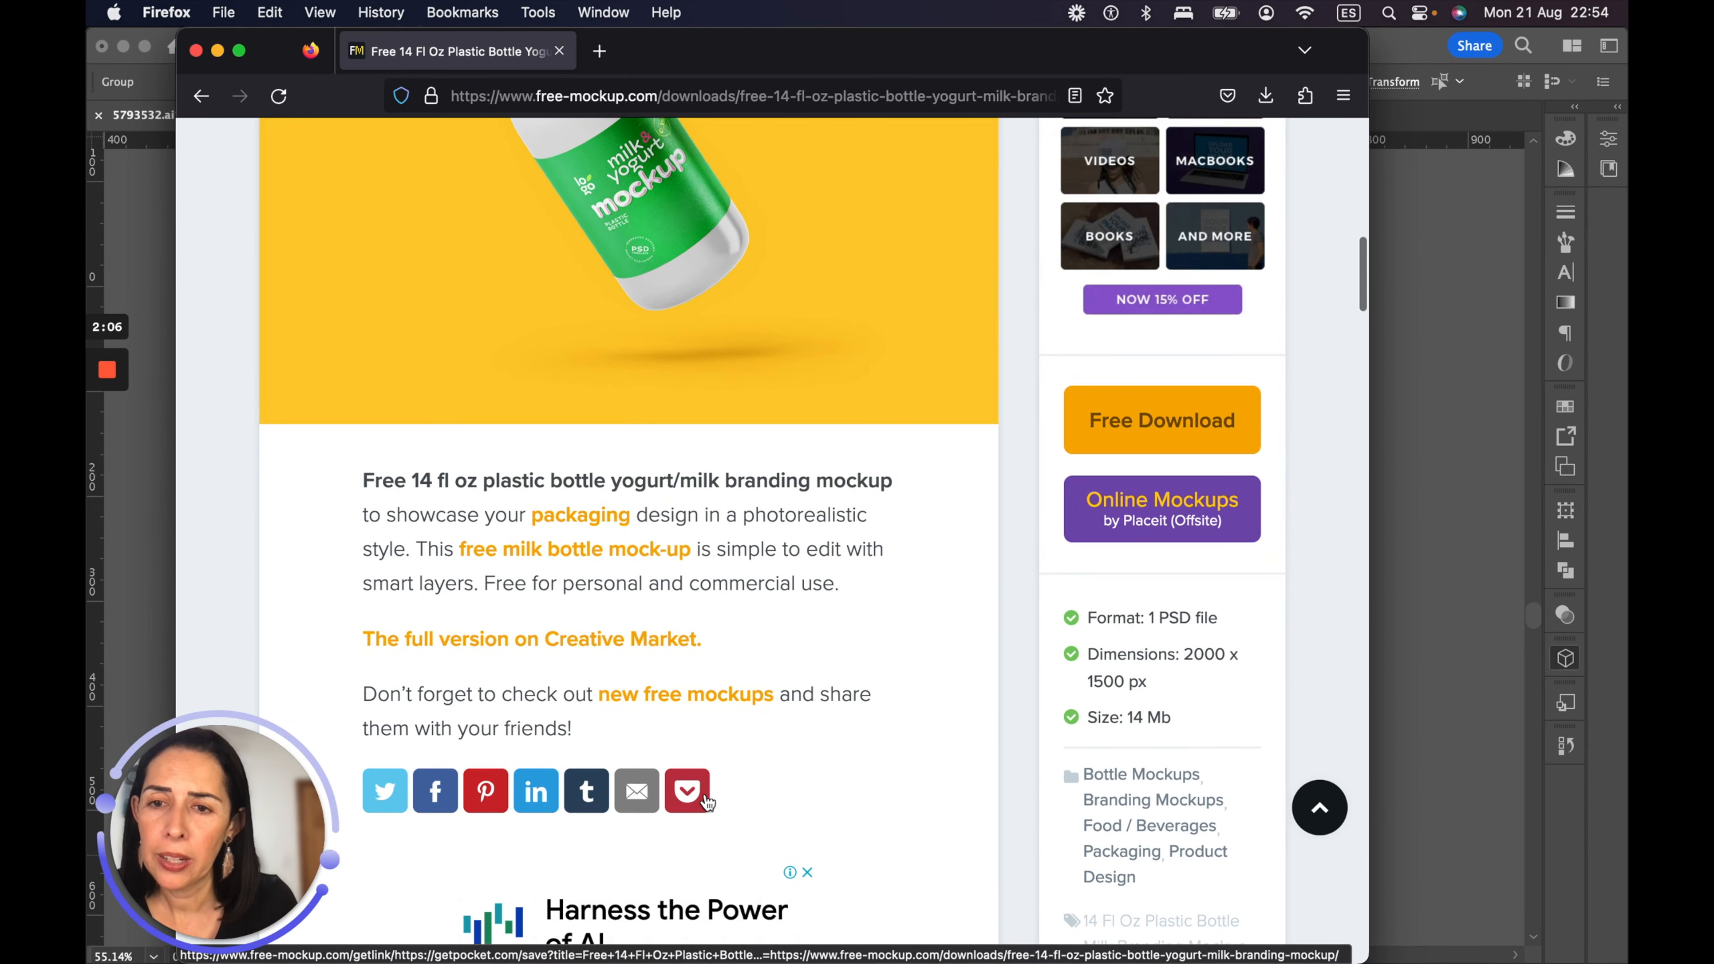
{"action": "scroll", "coordinate": [707, 804], "scroll_direction": "up", "scroll_amount": 7}
{"action": "scroll", "coordinate": [707, 804], "scroll_direction": "down", "scroll_amount": 5}
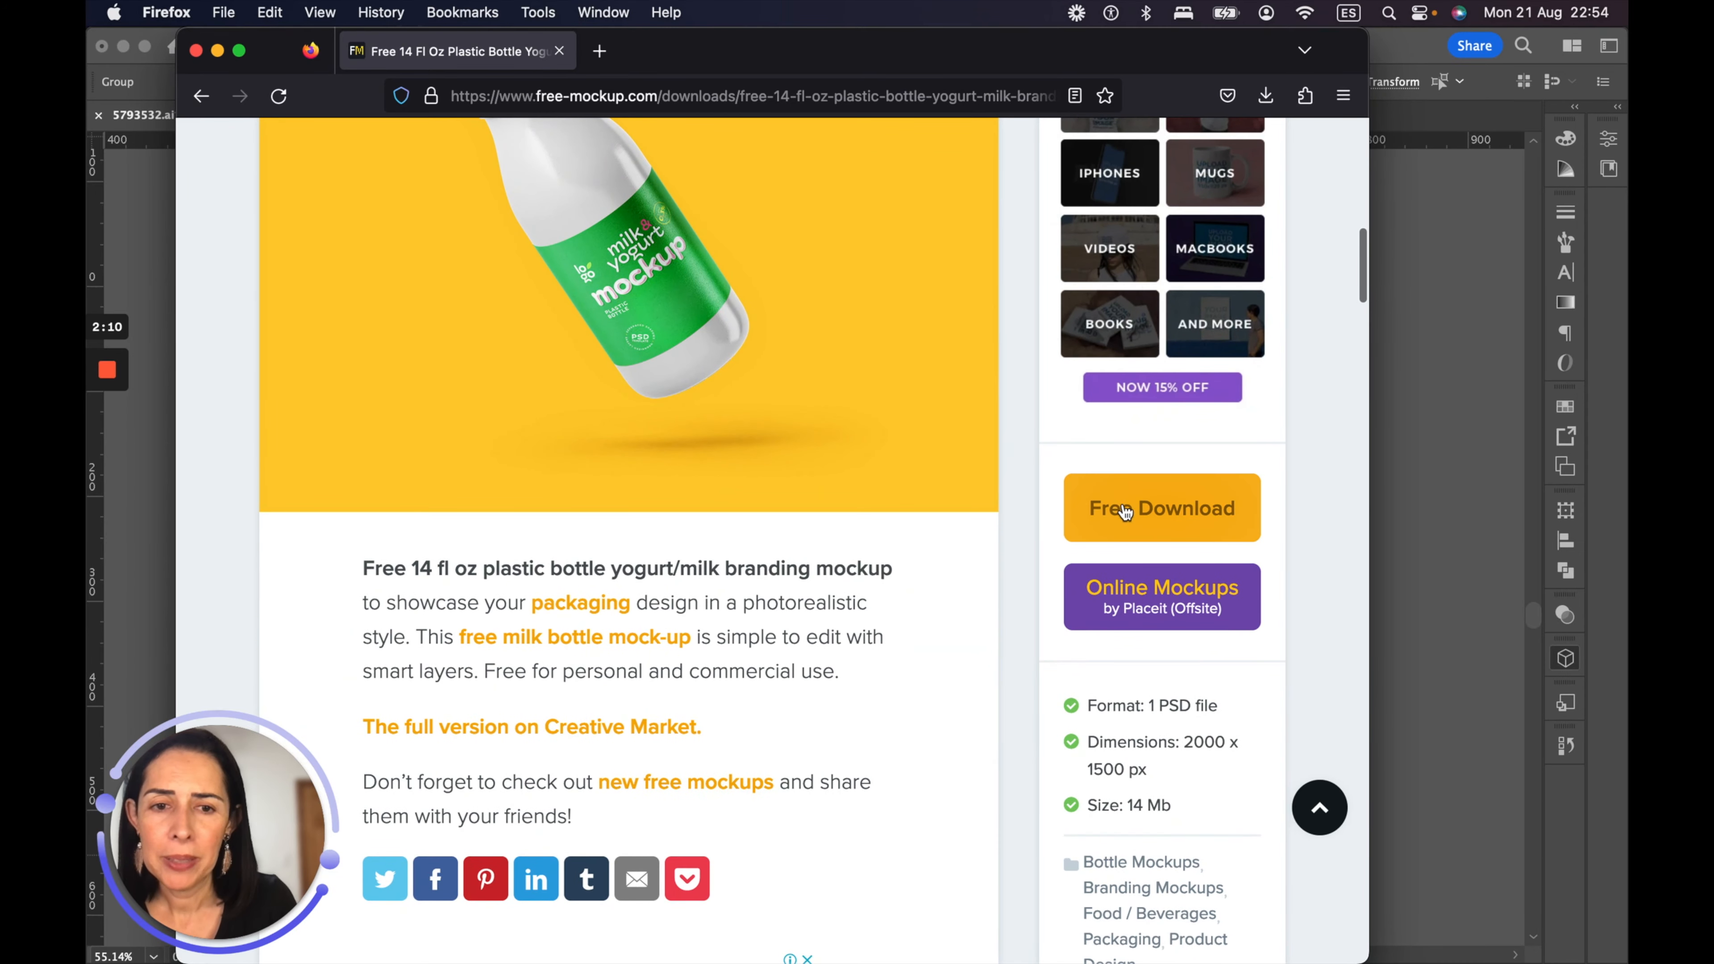
{"action": "scroll", "coordinate": [841, 706], "scroll_direction": "down", "scroll_amount": 10}
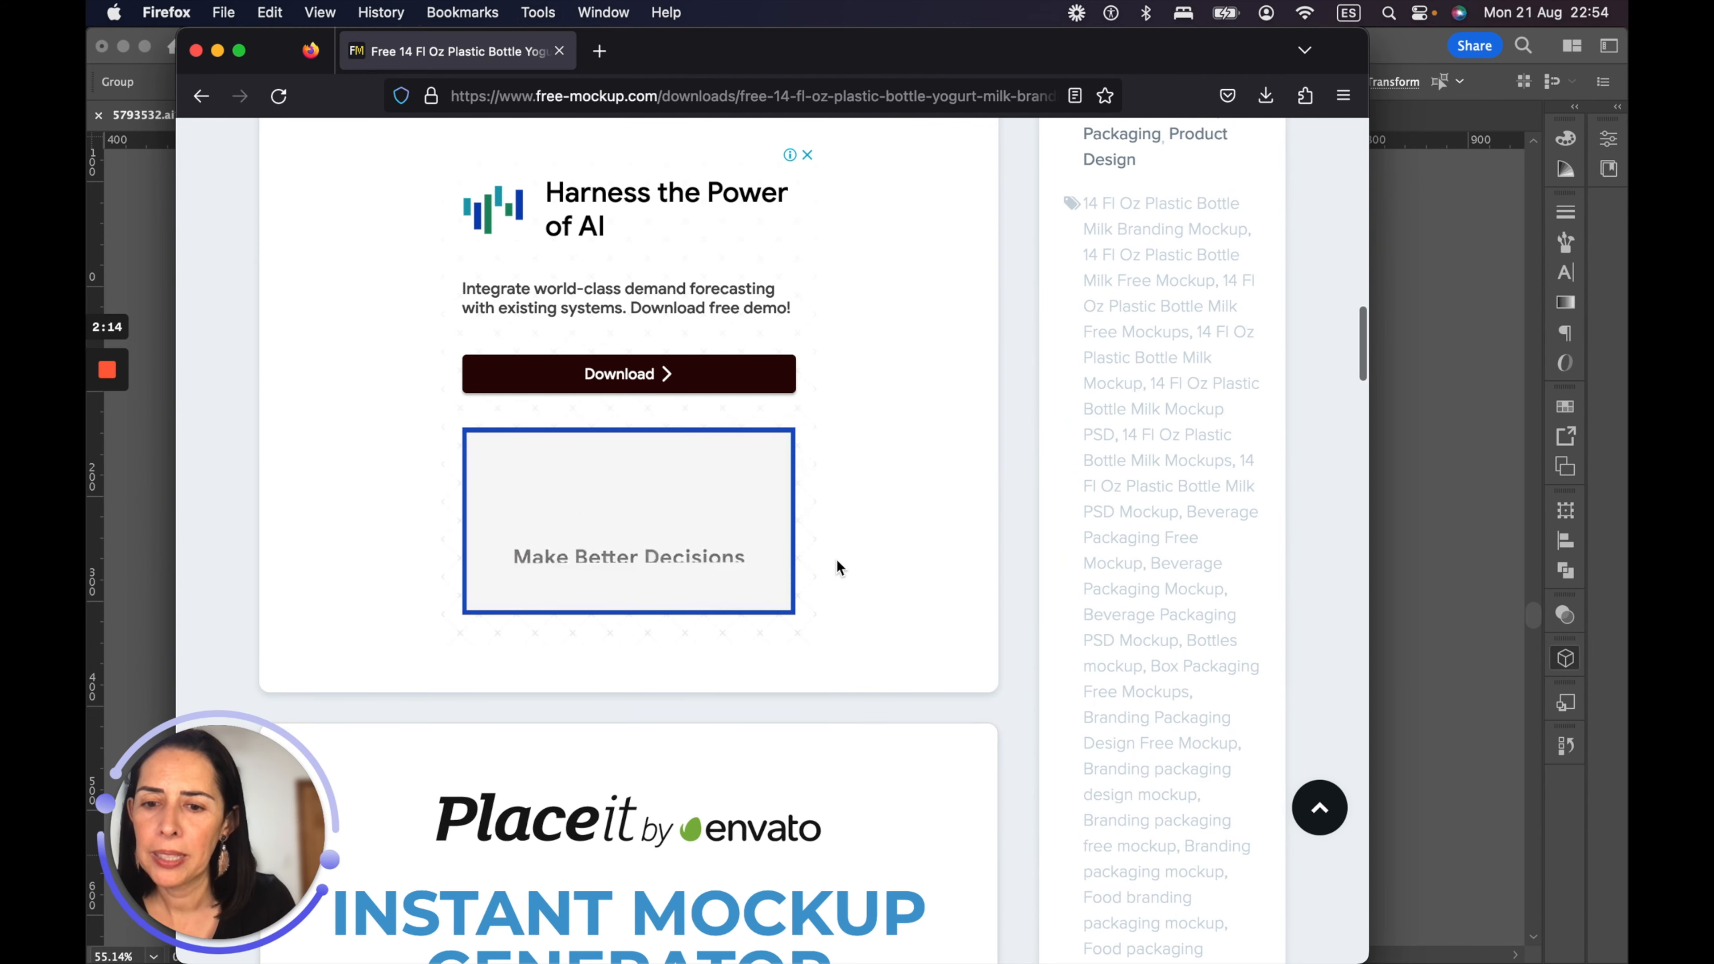
{"action": "scroll", "coordinate": [836, 564], "scroll_direction": "down", "scroll_amount": 8}
{"action": "scroll", "coordinate": [839, 569], "scroll_direction": "down", "scroll_amount": 10}
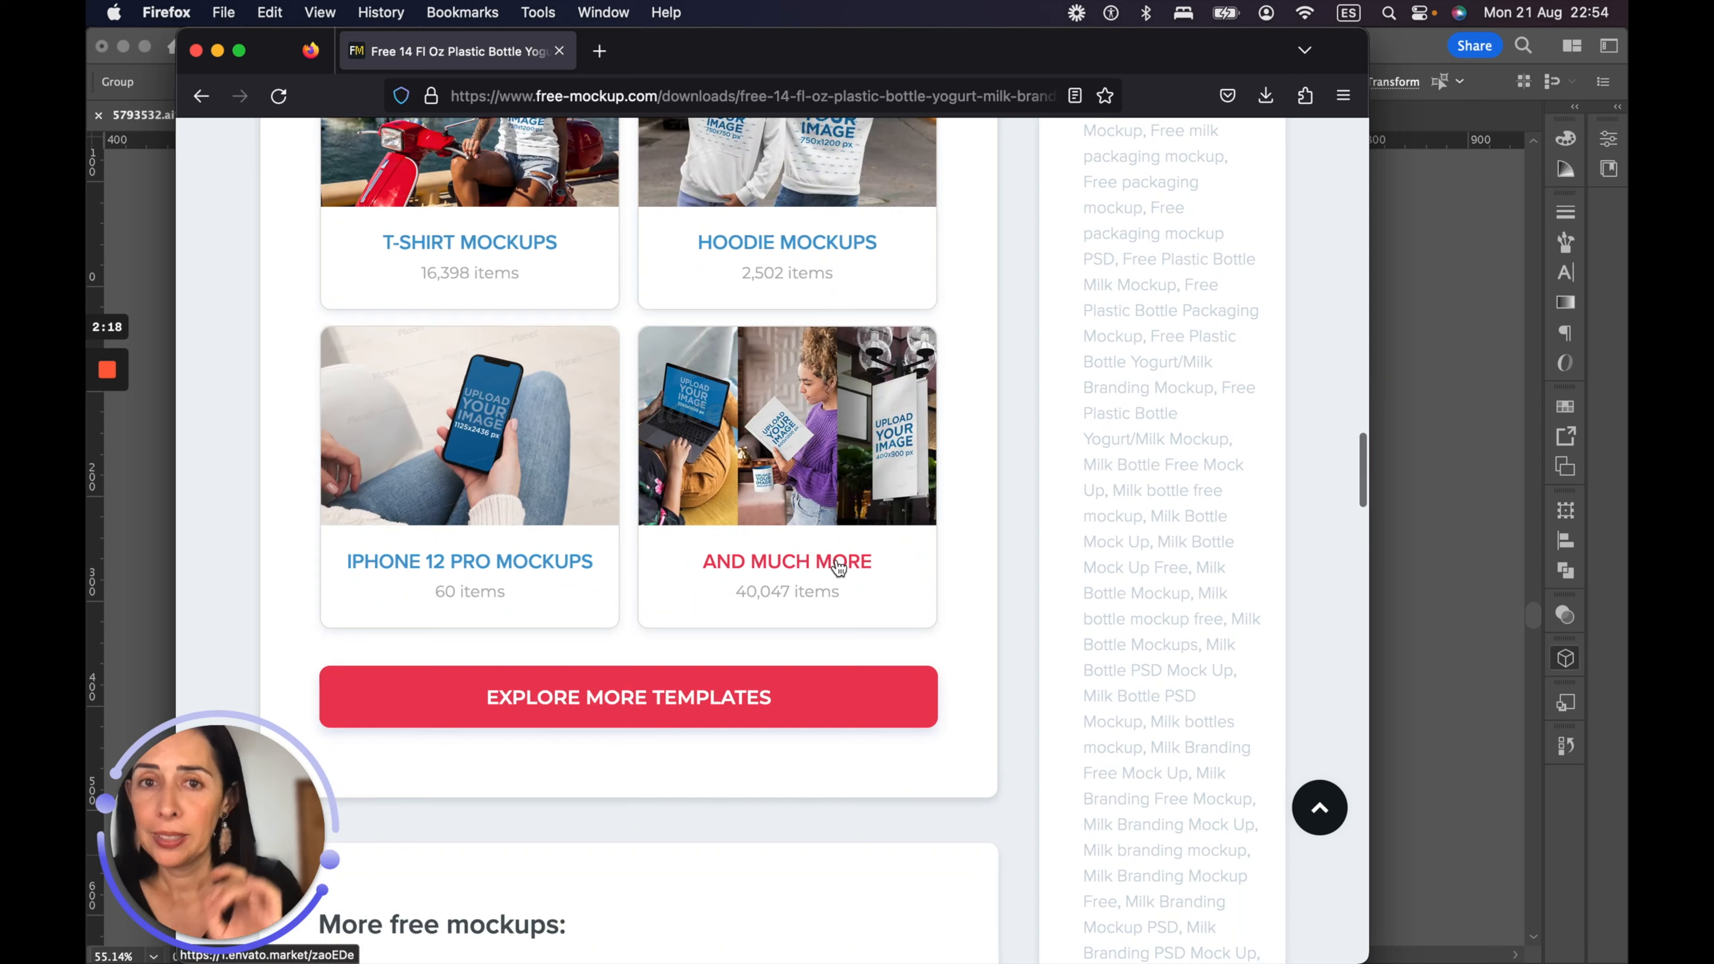
{"action": "scroll", "coordinate": [838, 568], "scroll_direction": "down", "scroll_amount": 5}
{"action": "scroll", "coordinate": [837, 568], "scroll_direction": "up", "scroll_amount": 15}
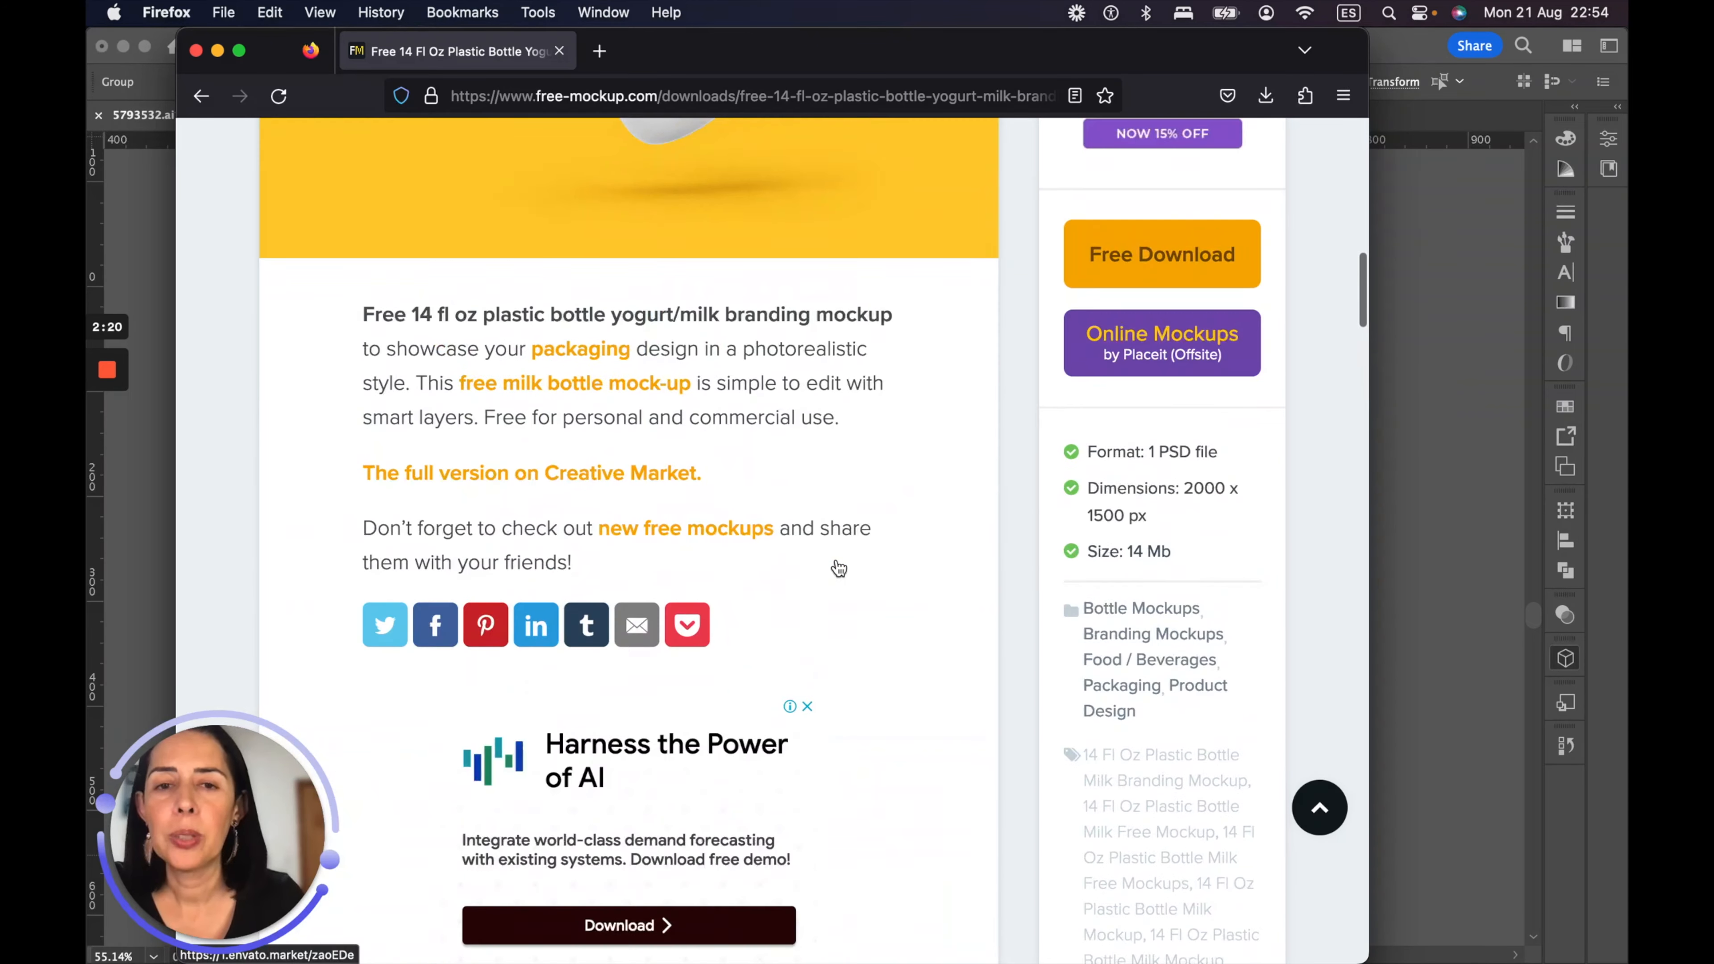
Step: Start the free download of the yogurt/milk bottle mockup and continue to its Behance project page
{"action": "left_click", "coordinate": [1151, 333]}
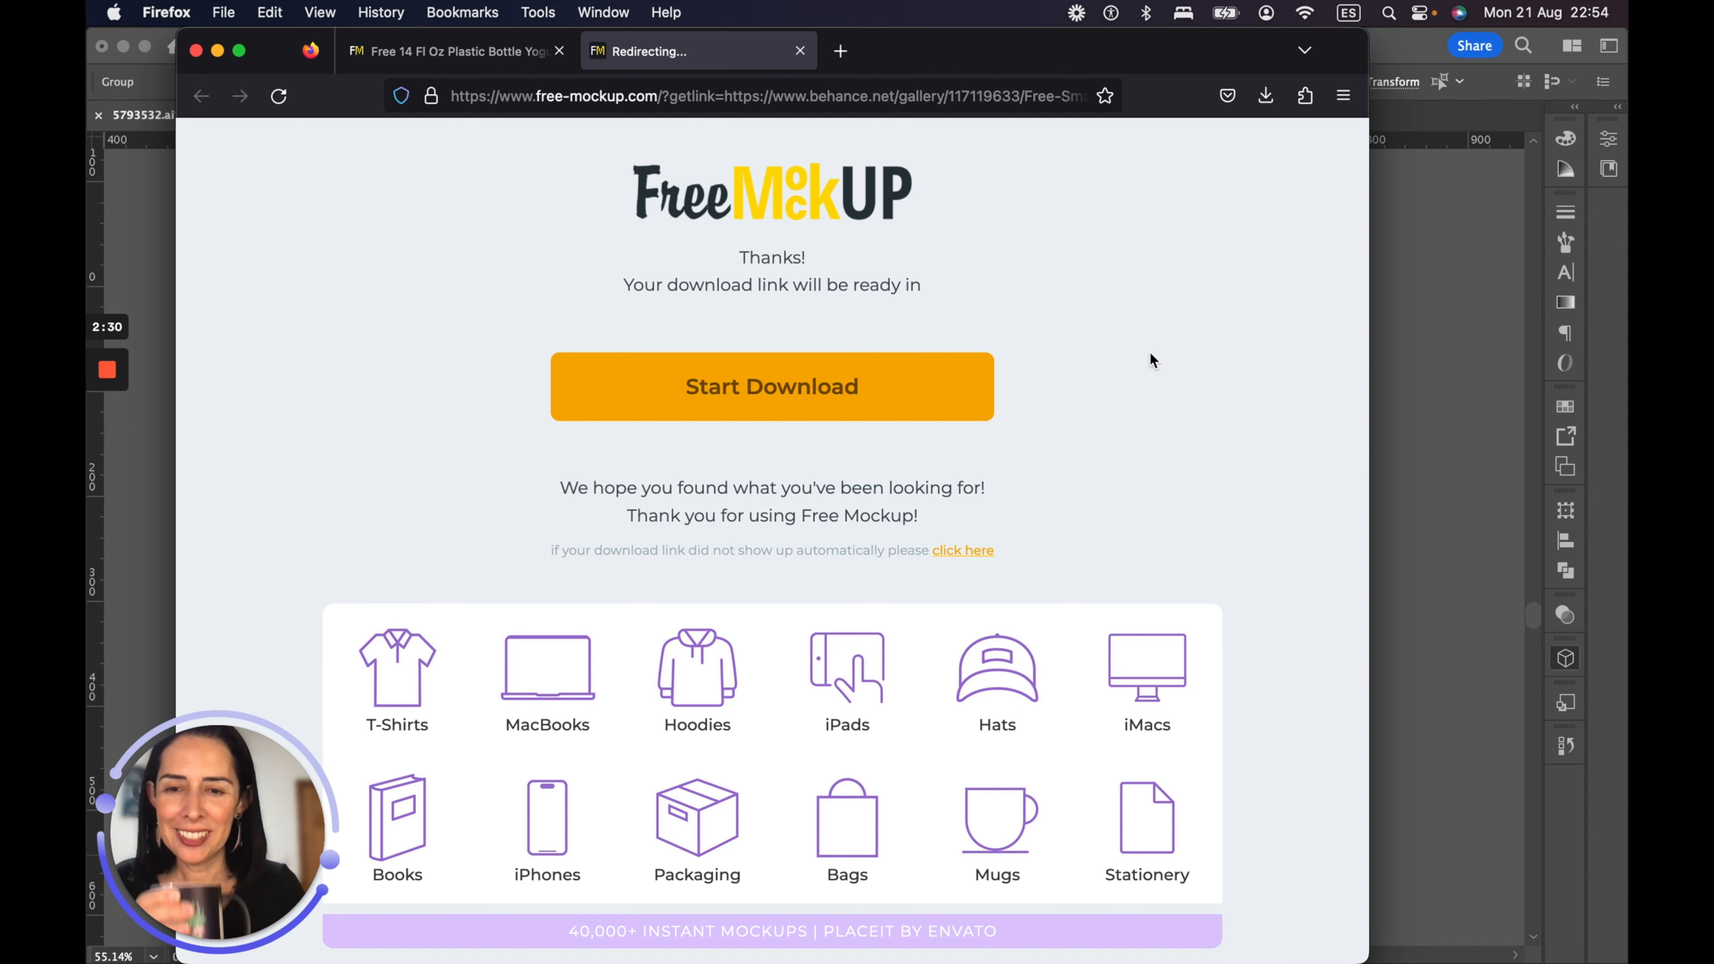
{"action": "scroll", "coordinate": [1041, 606], "scroll_direction": "down", "scroll_amount": 5}
{"action": "scroll", "coordinate": [1048, 610], "scroll_direction": "up", "scroll_amount": 5}
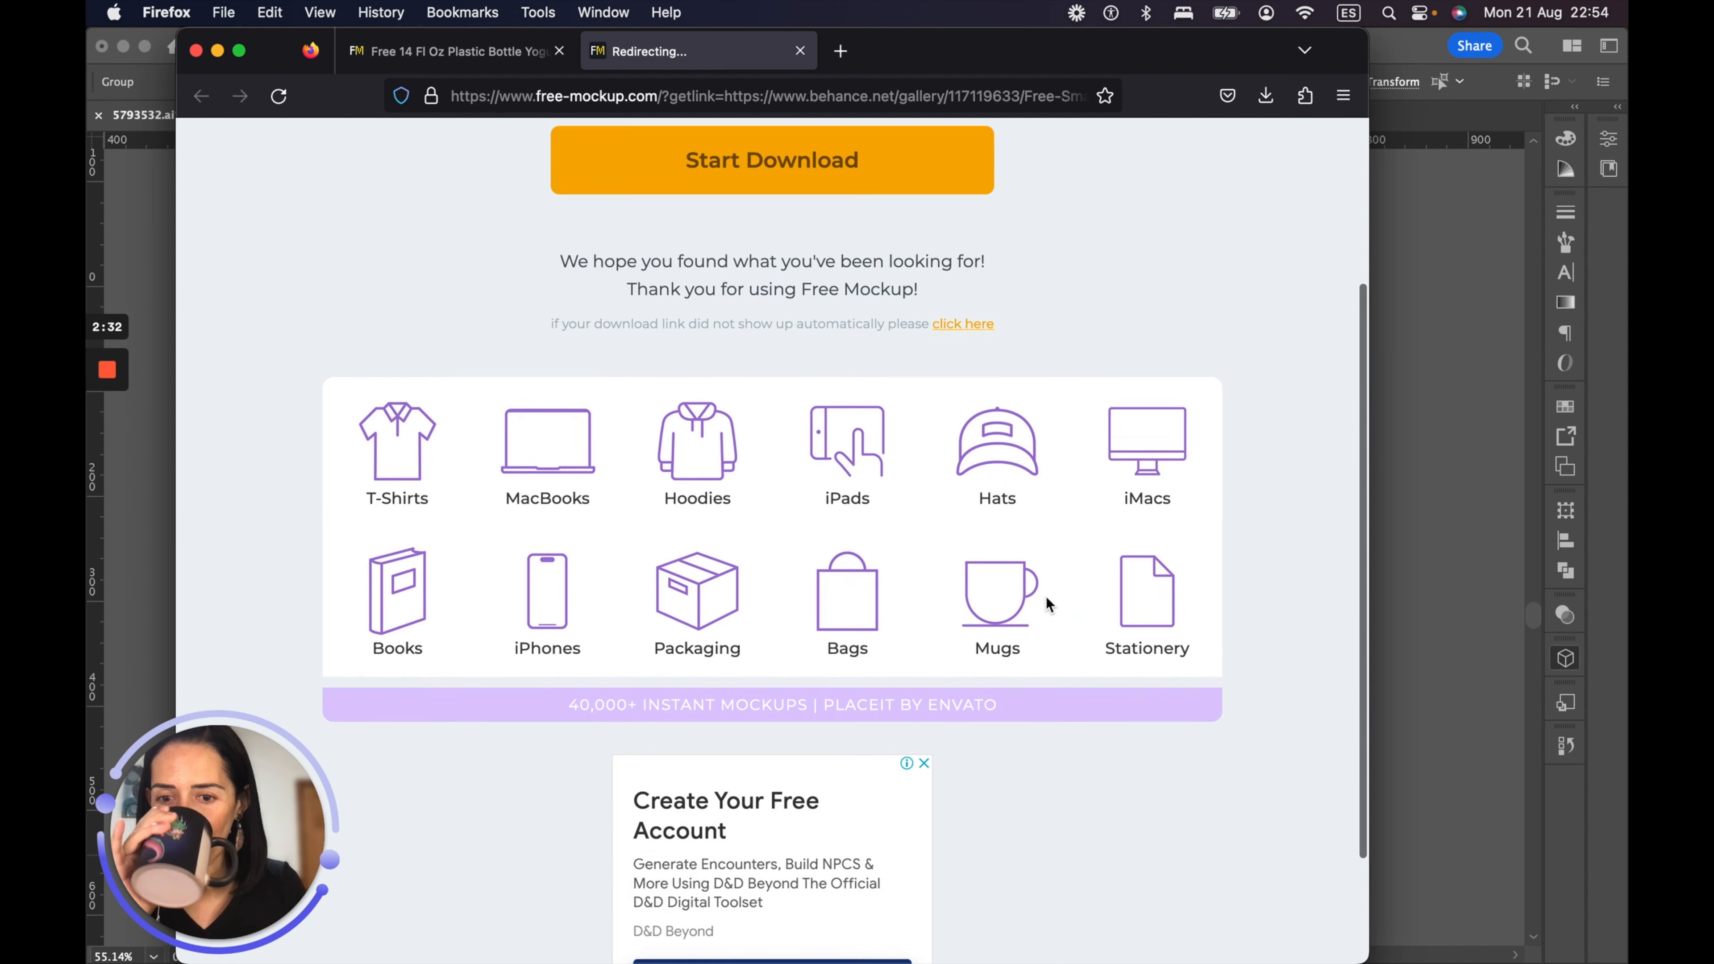
{"action": "left_click", "coordinate": [828, 289]}
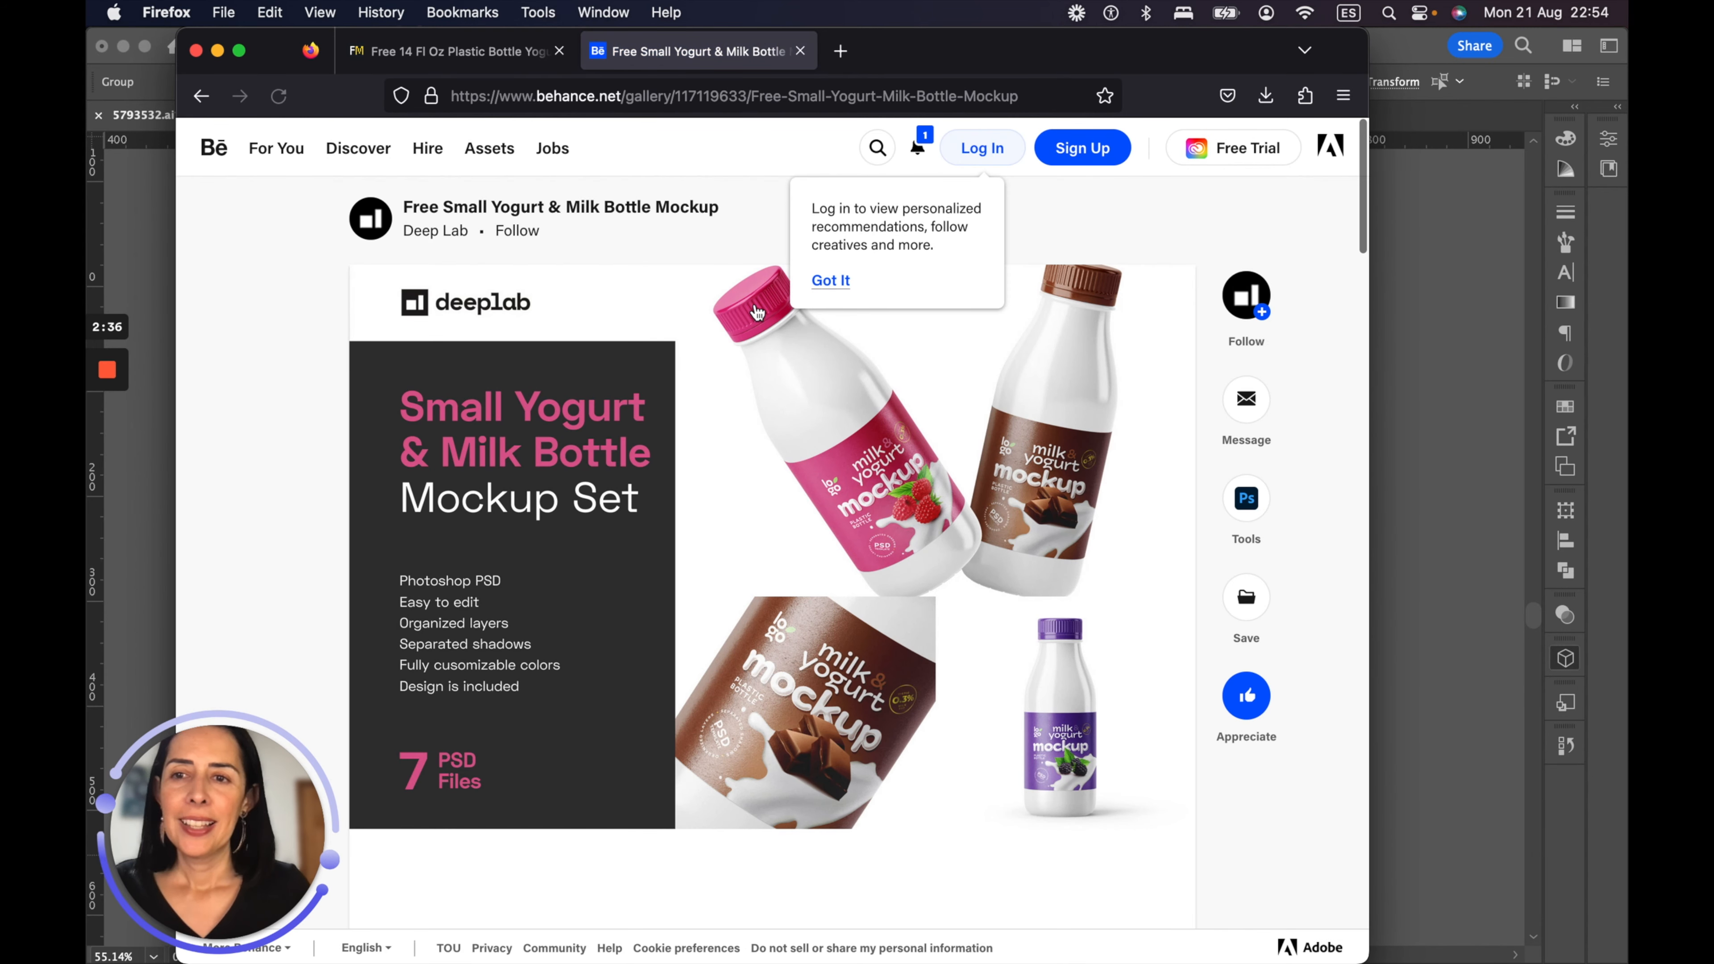
Step: Follow the free download link below the Small Yogurt & Milk Bottle Mockup description to the shared Dropbox folder
{"action": "scroll", "coordinate": [810, 720], "scroll_direction": "down", "scroll_amount": 5}
{"action": "scroll", "coordinate": [809, 721], "scroll_direction": "down", "scroll_amount": 2}
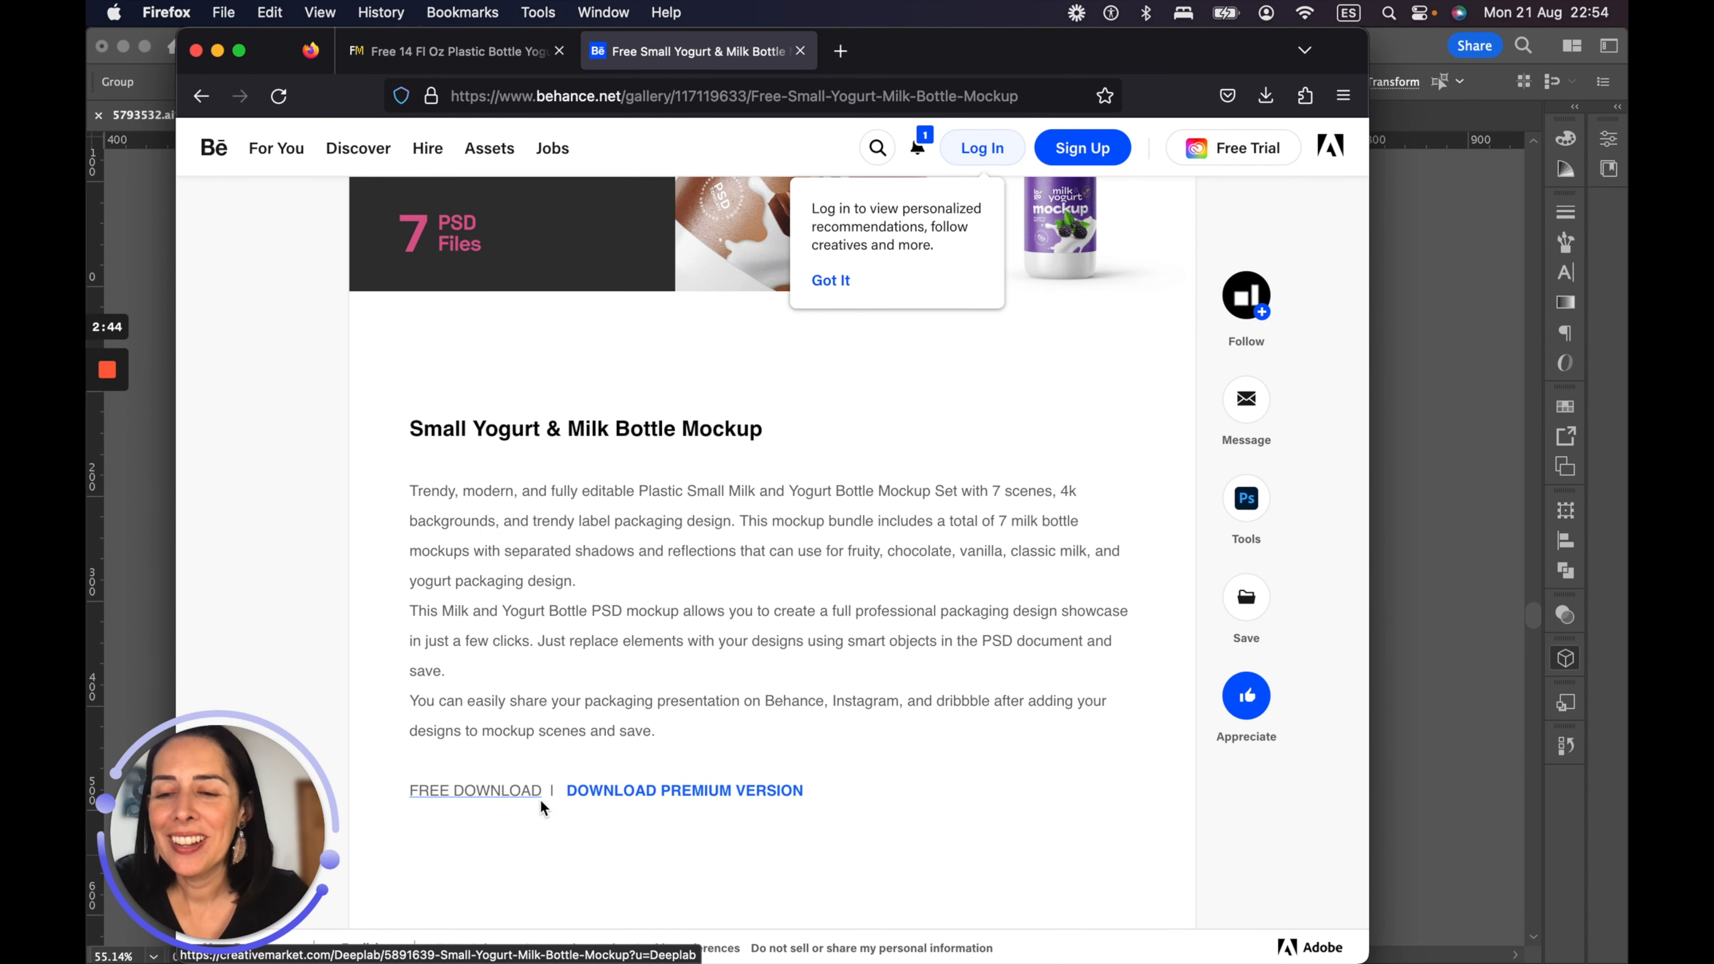
{"action": "left_click", "coordinate": [510, 789]}
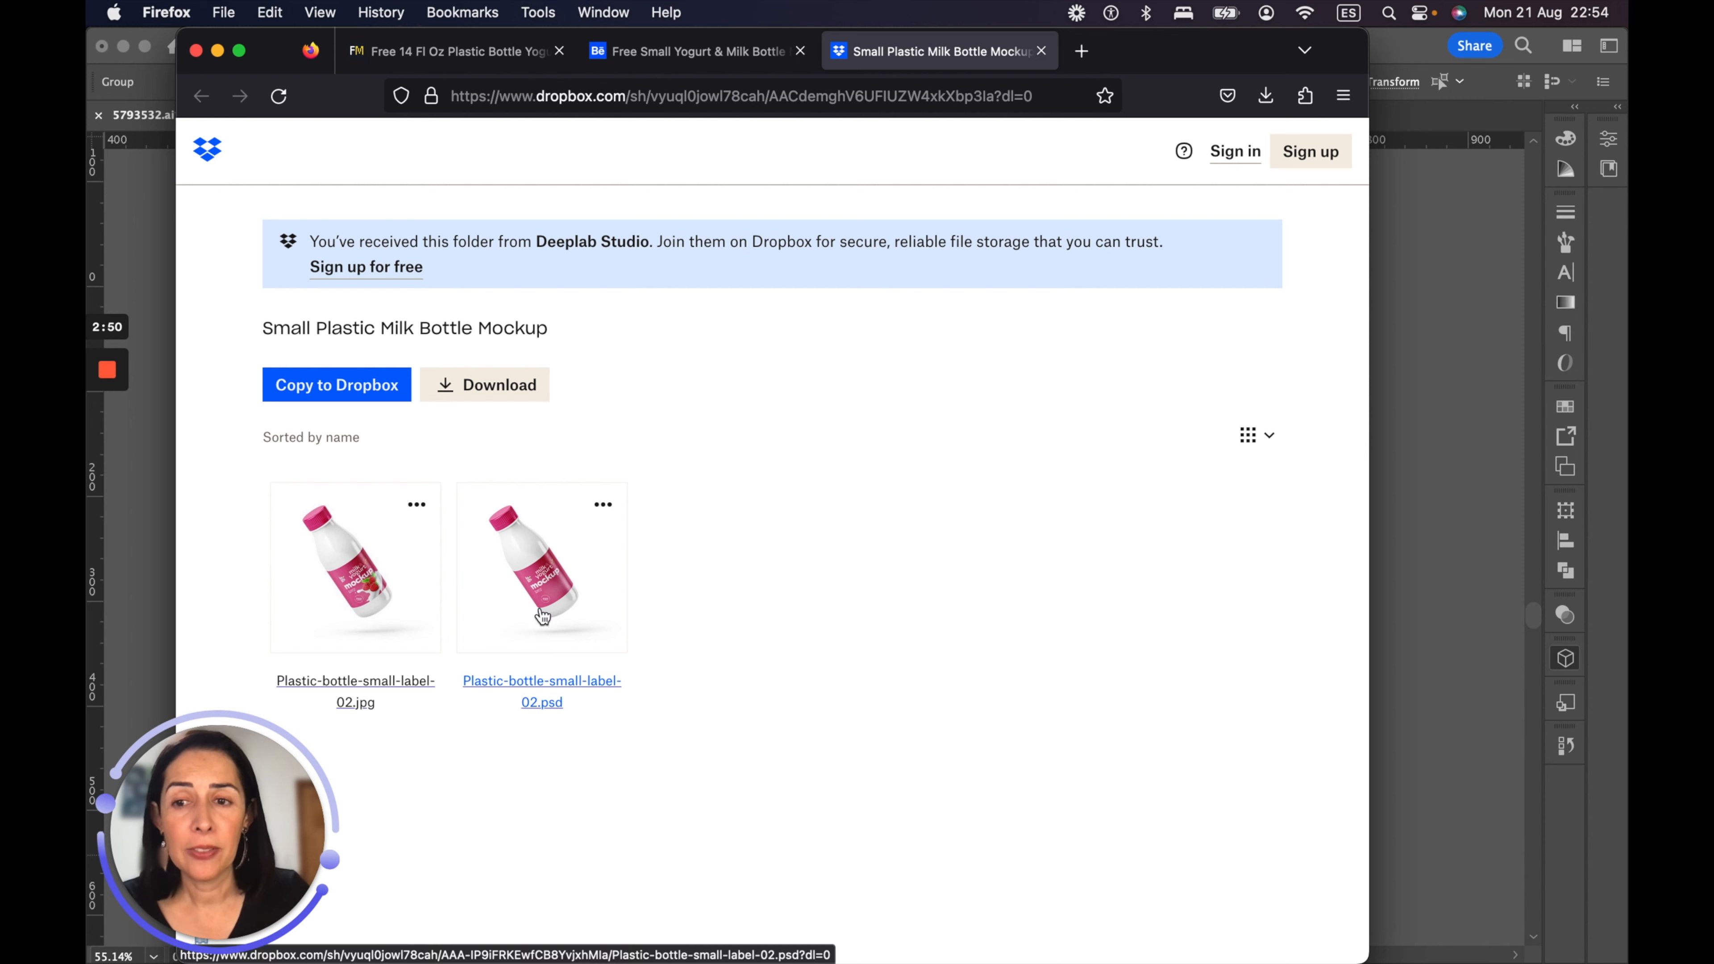
Step: Open Plastic-bottle-small-label-02.psd in the shared Dropbox folder and download it
{"action": "left_click", "coordinate": [536, 591]}
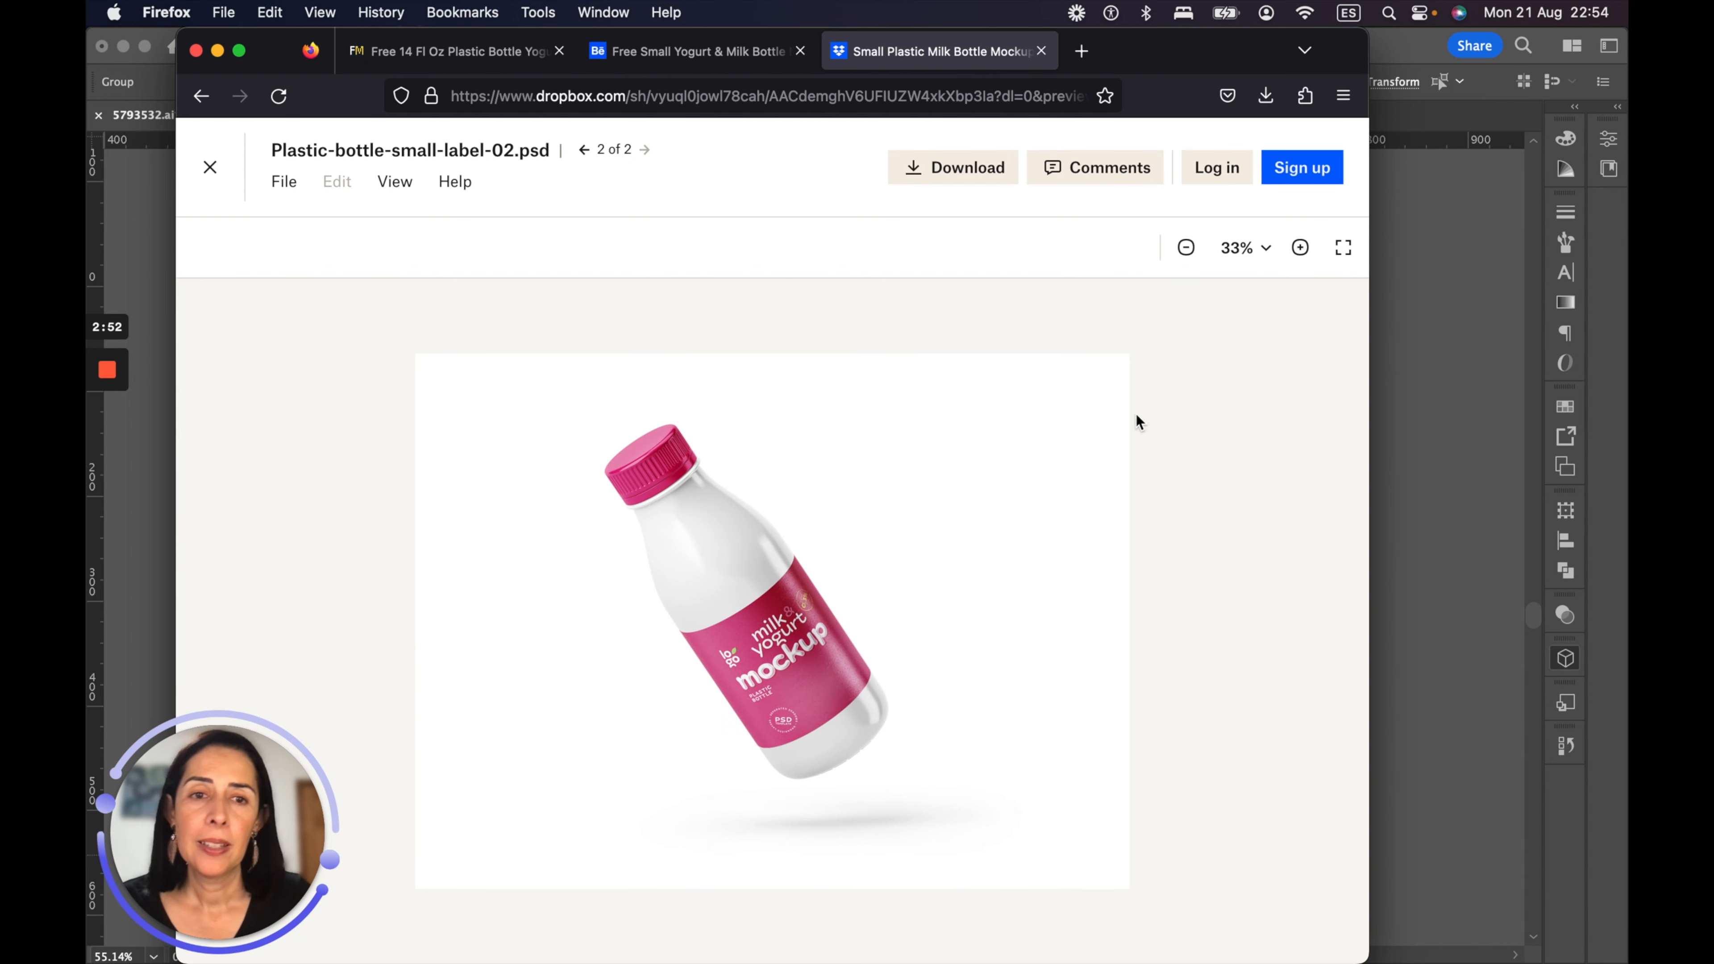
{"action": "left_click", "coordinate": [982, 172]}
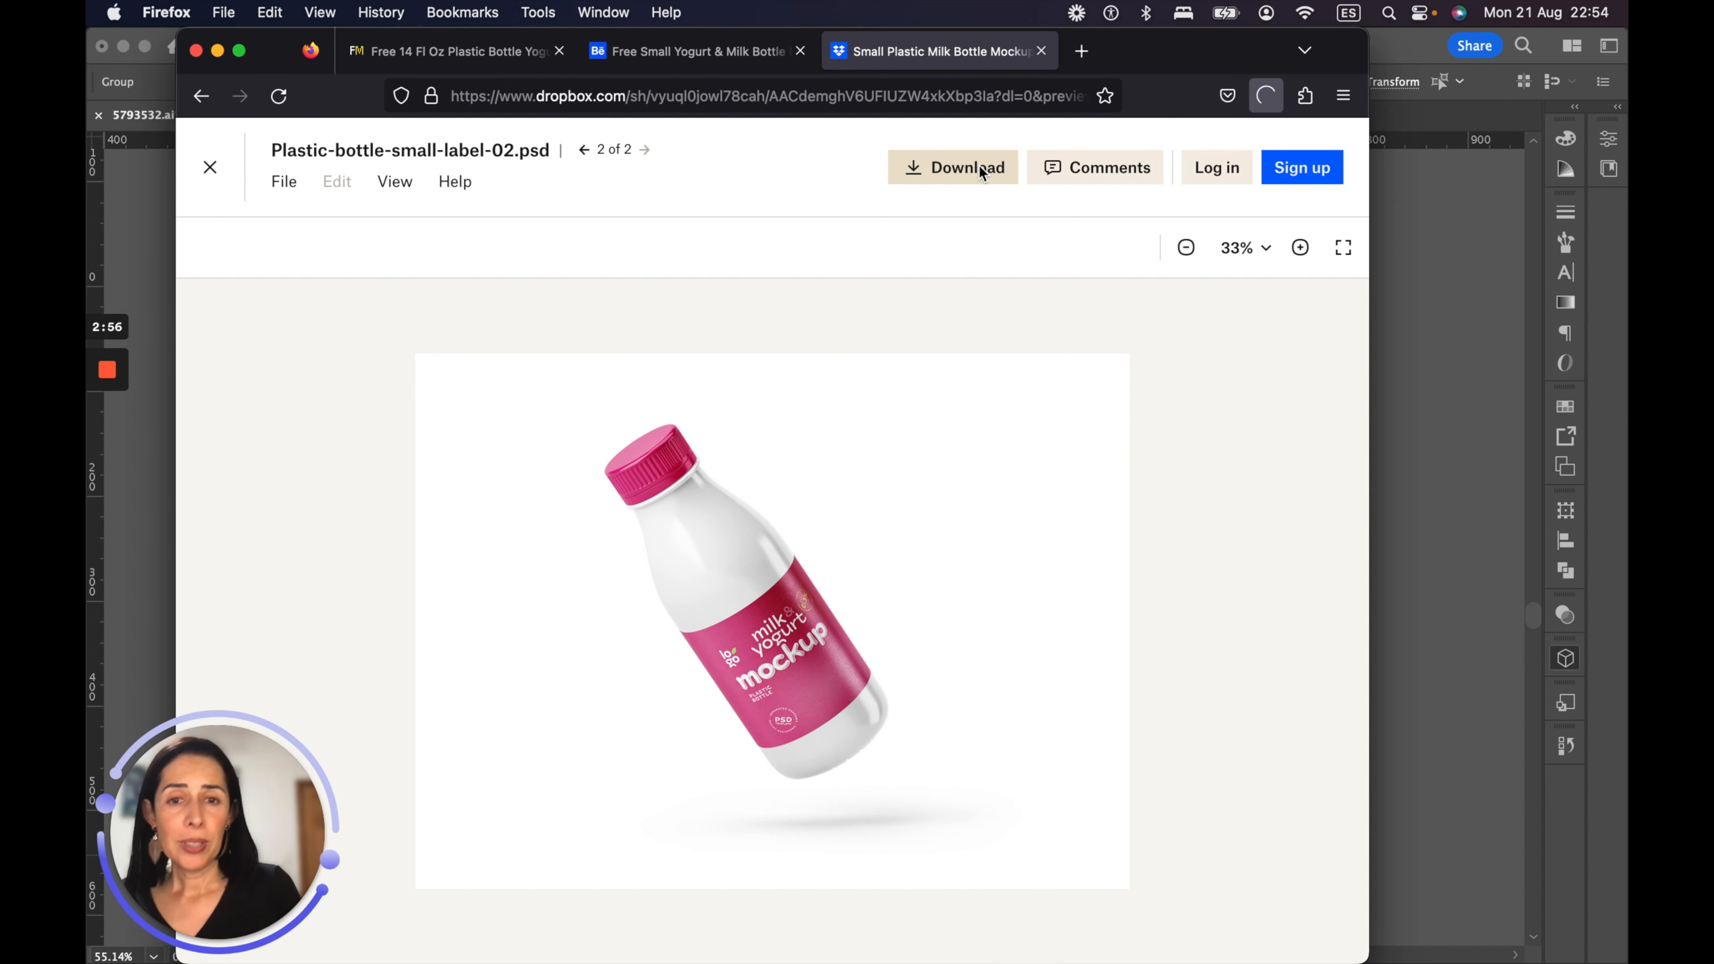
{"action": "left_click", "coordinate": [1194, 654]}
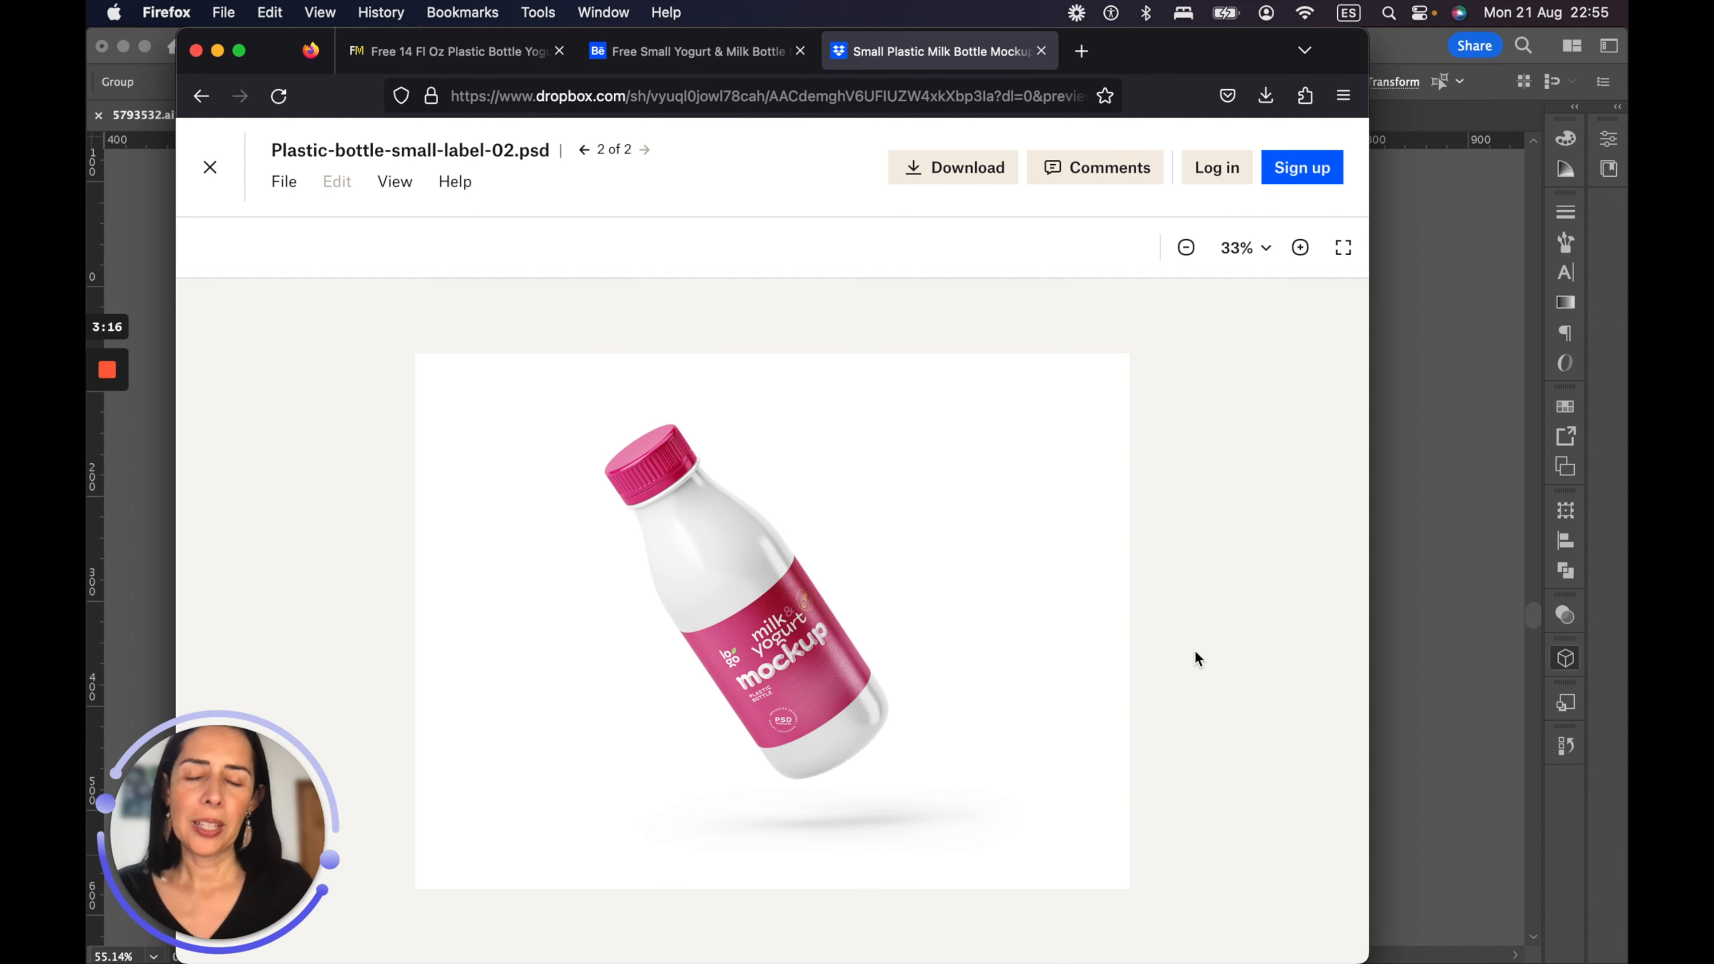
Step: Switch to Adobe Photoshop 2023 and bring up the bottle mockup file Plastic-bottle-small-label-02.psd
{"action": "mouse_move", "coordinate": [848, 953]}
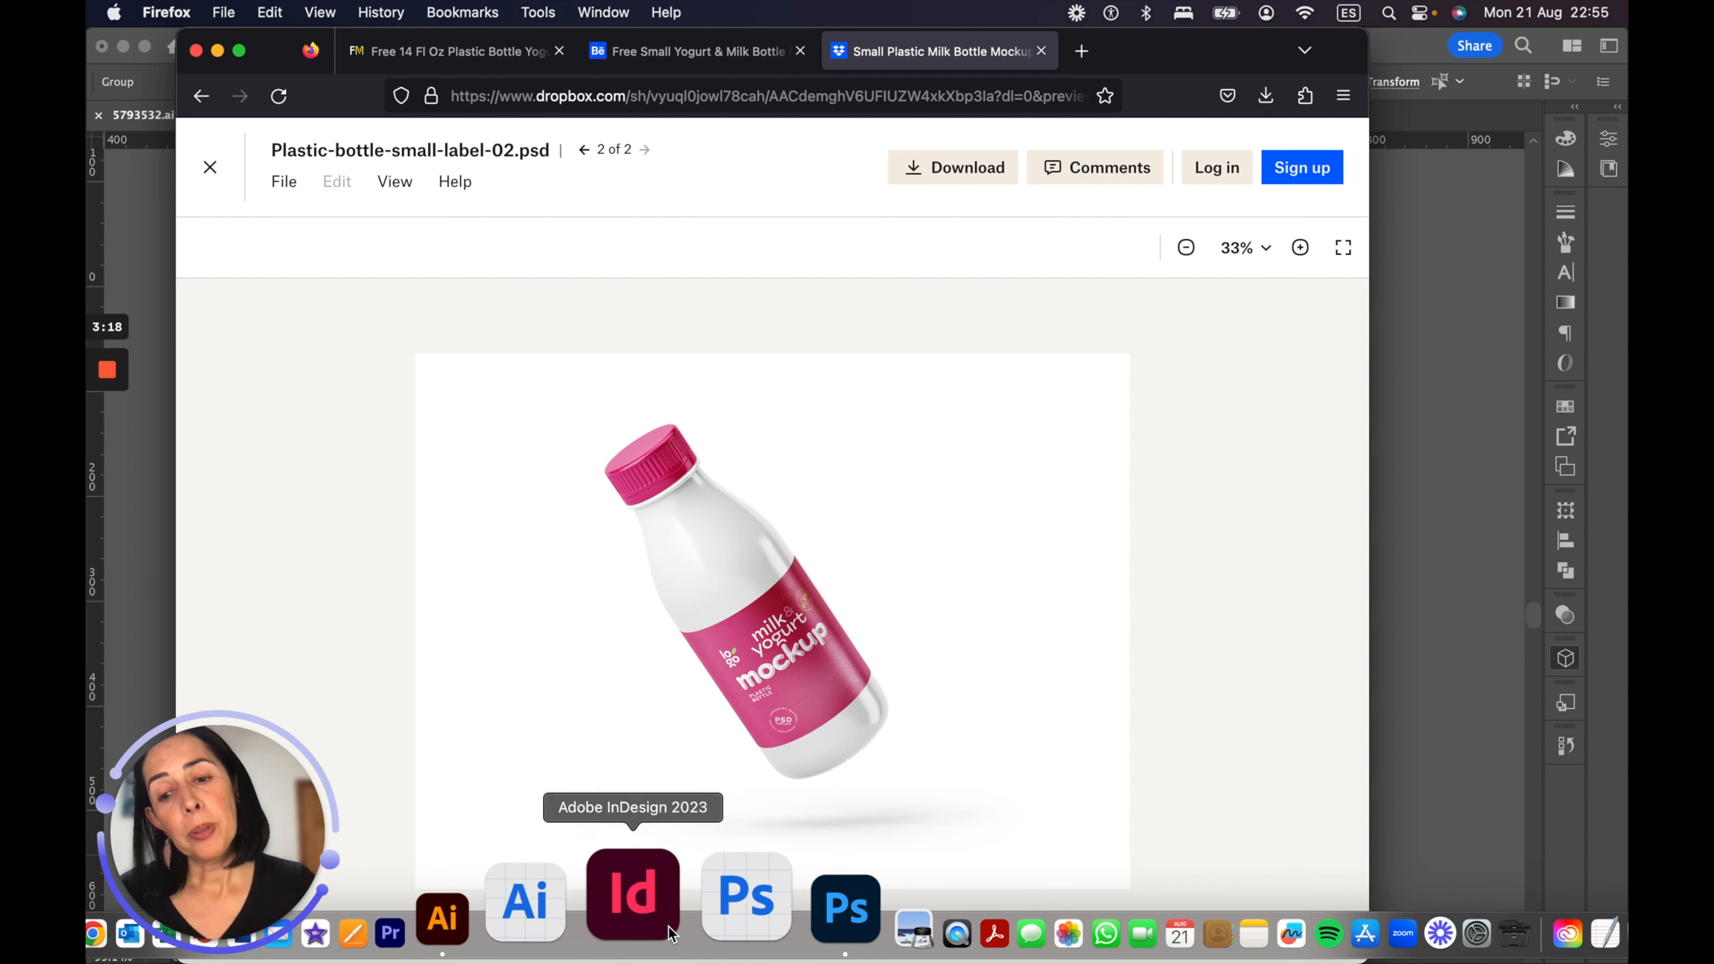
{"action": "left_click", "coordinate": [726, 904]}
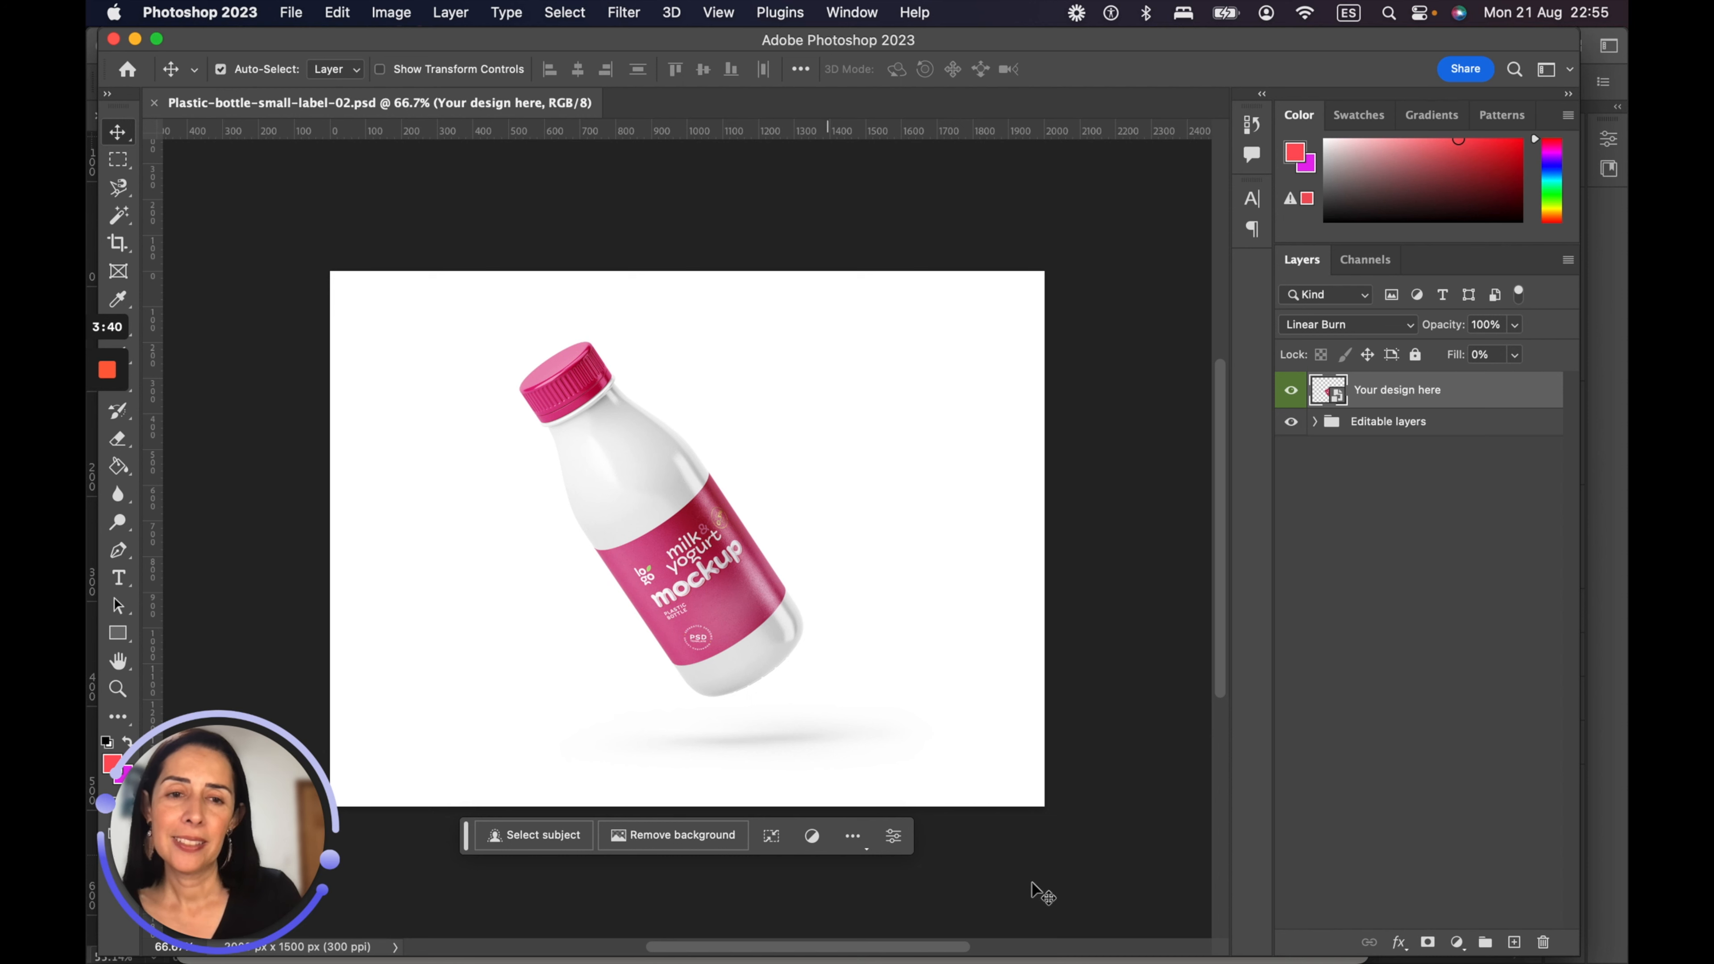
{"action": "scroll", "coordinate": [1313, 369], "scroll_direction": "up", "scroll_amount": 1}
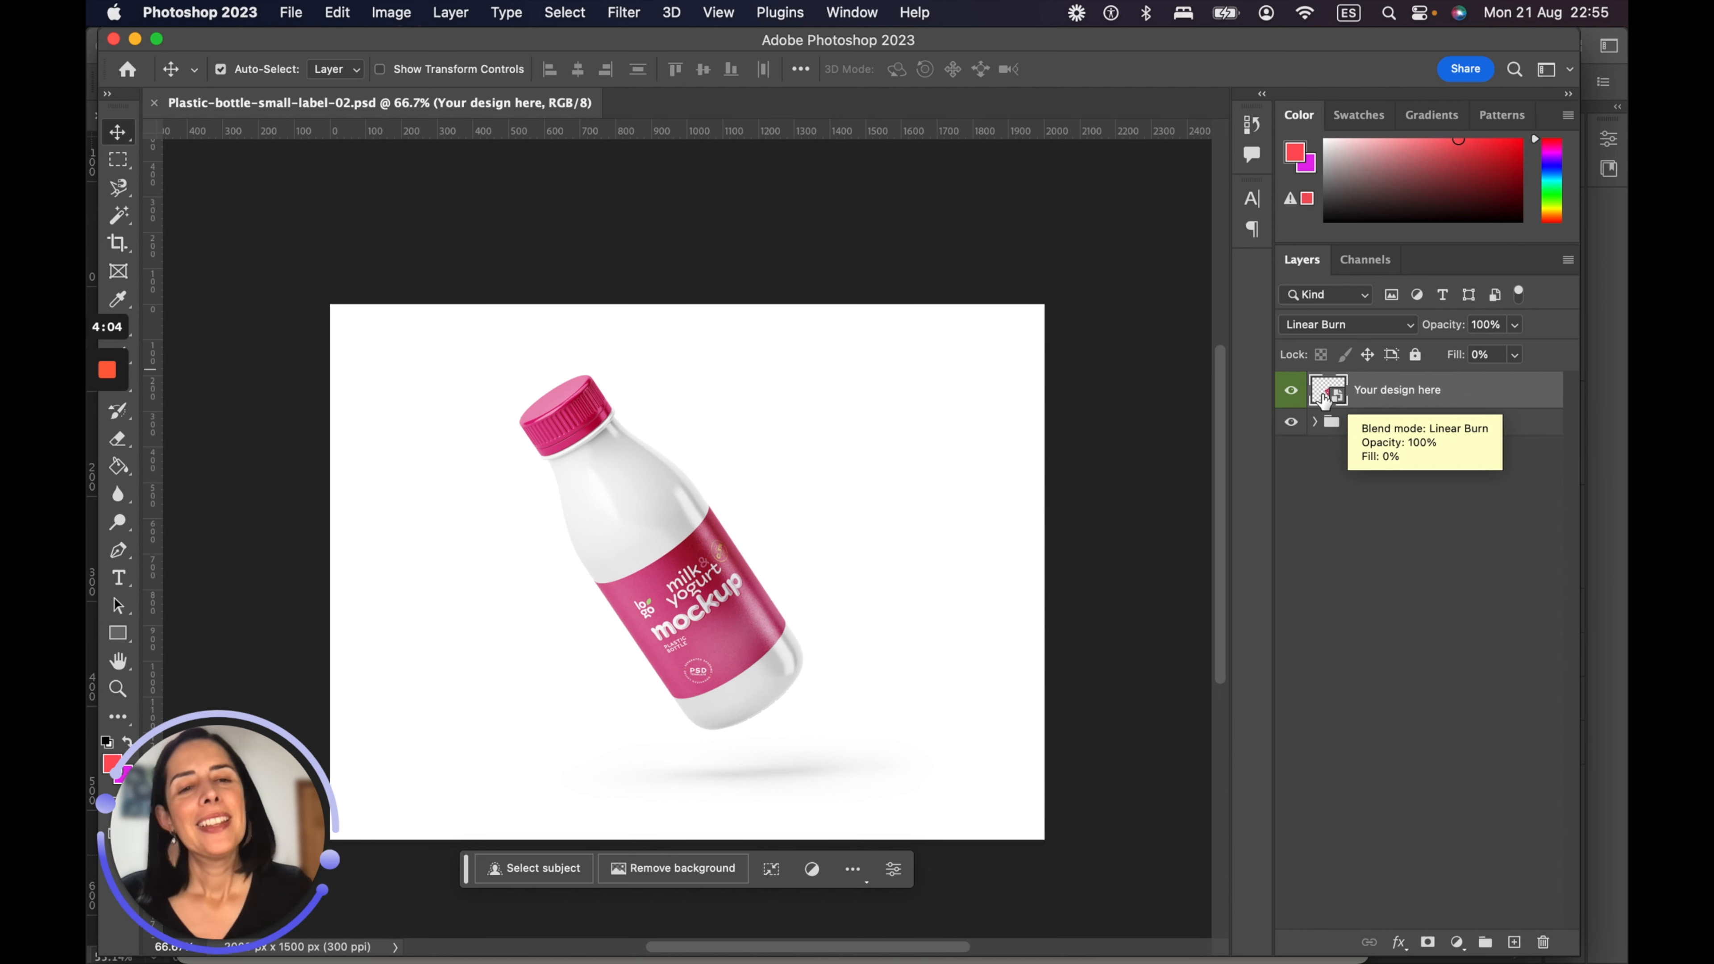
Step: Toggle the visibility of the Your design here layer off and on, and open its smart object contents
{"action": "left_click", "coordinate": [1291, 398]}
{"action": "left_click", "coordinate": [1292, 397]}
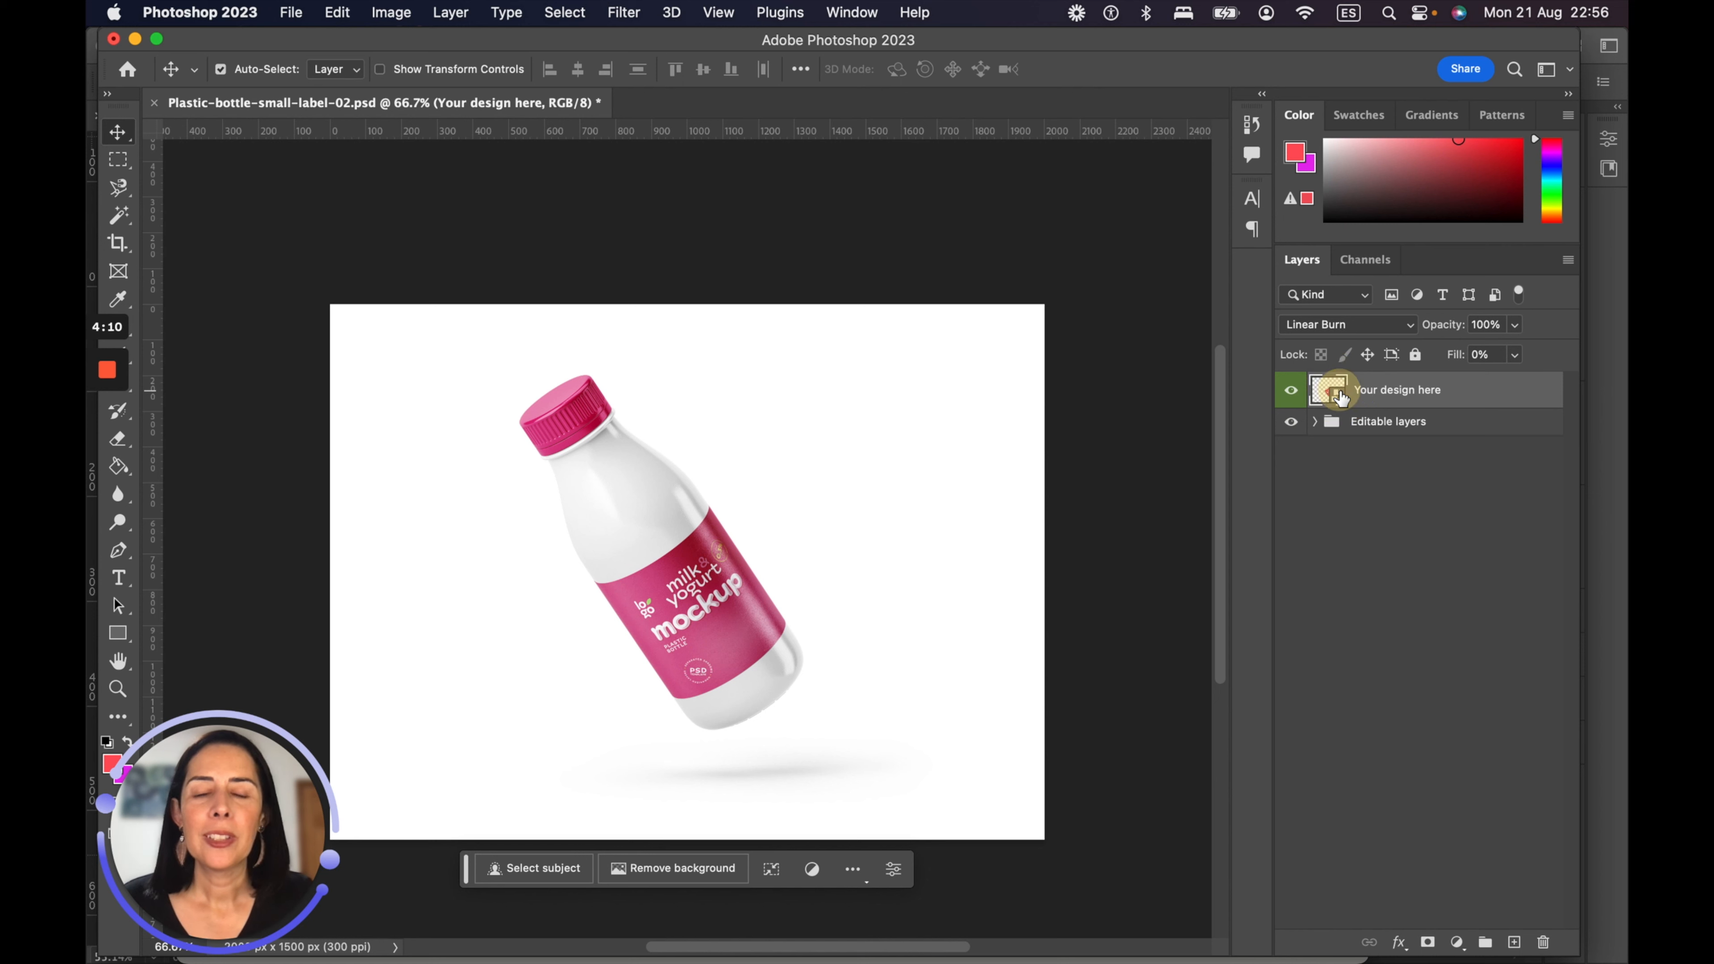
{"action": "double_click", "coordinate": [1337, 395]}
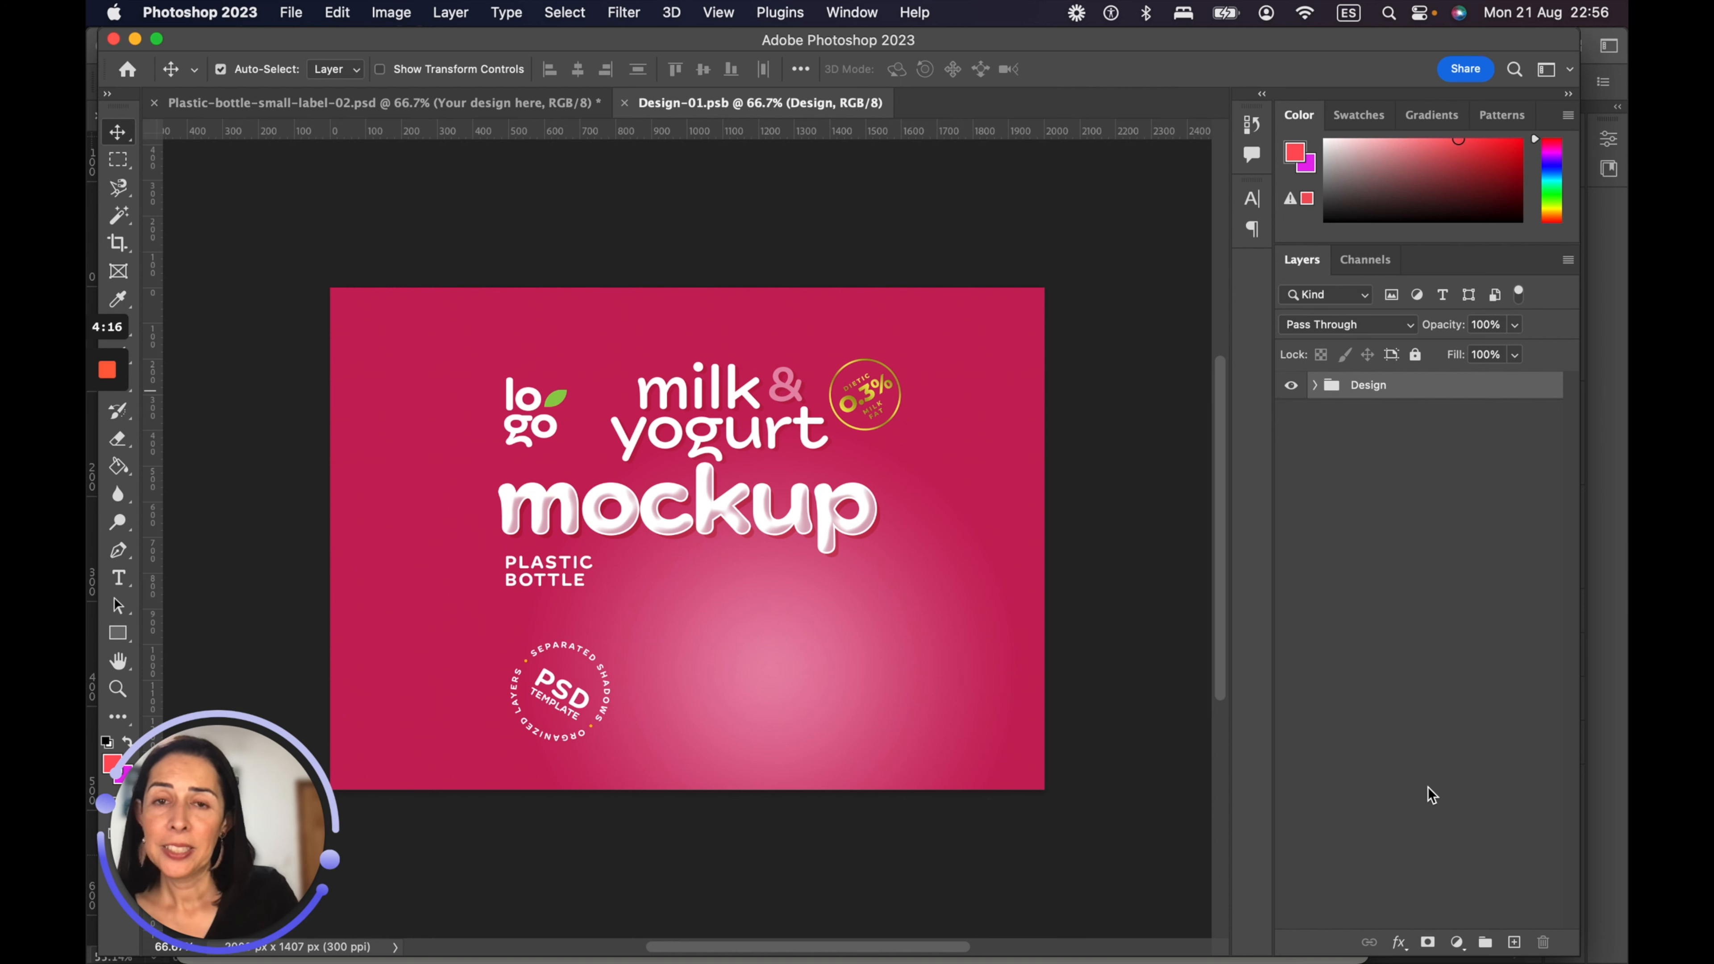
Step: Hide the Design group in Design-01.psb and add a new empty layer above it
{"action": "left_click", "coordinate": [1291, 386]}
{"action": "left_click", "coordinate": [1290, 386]}
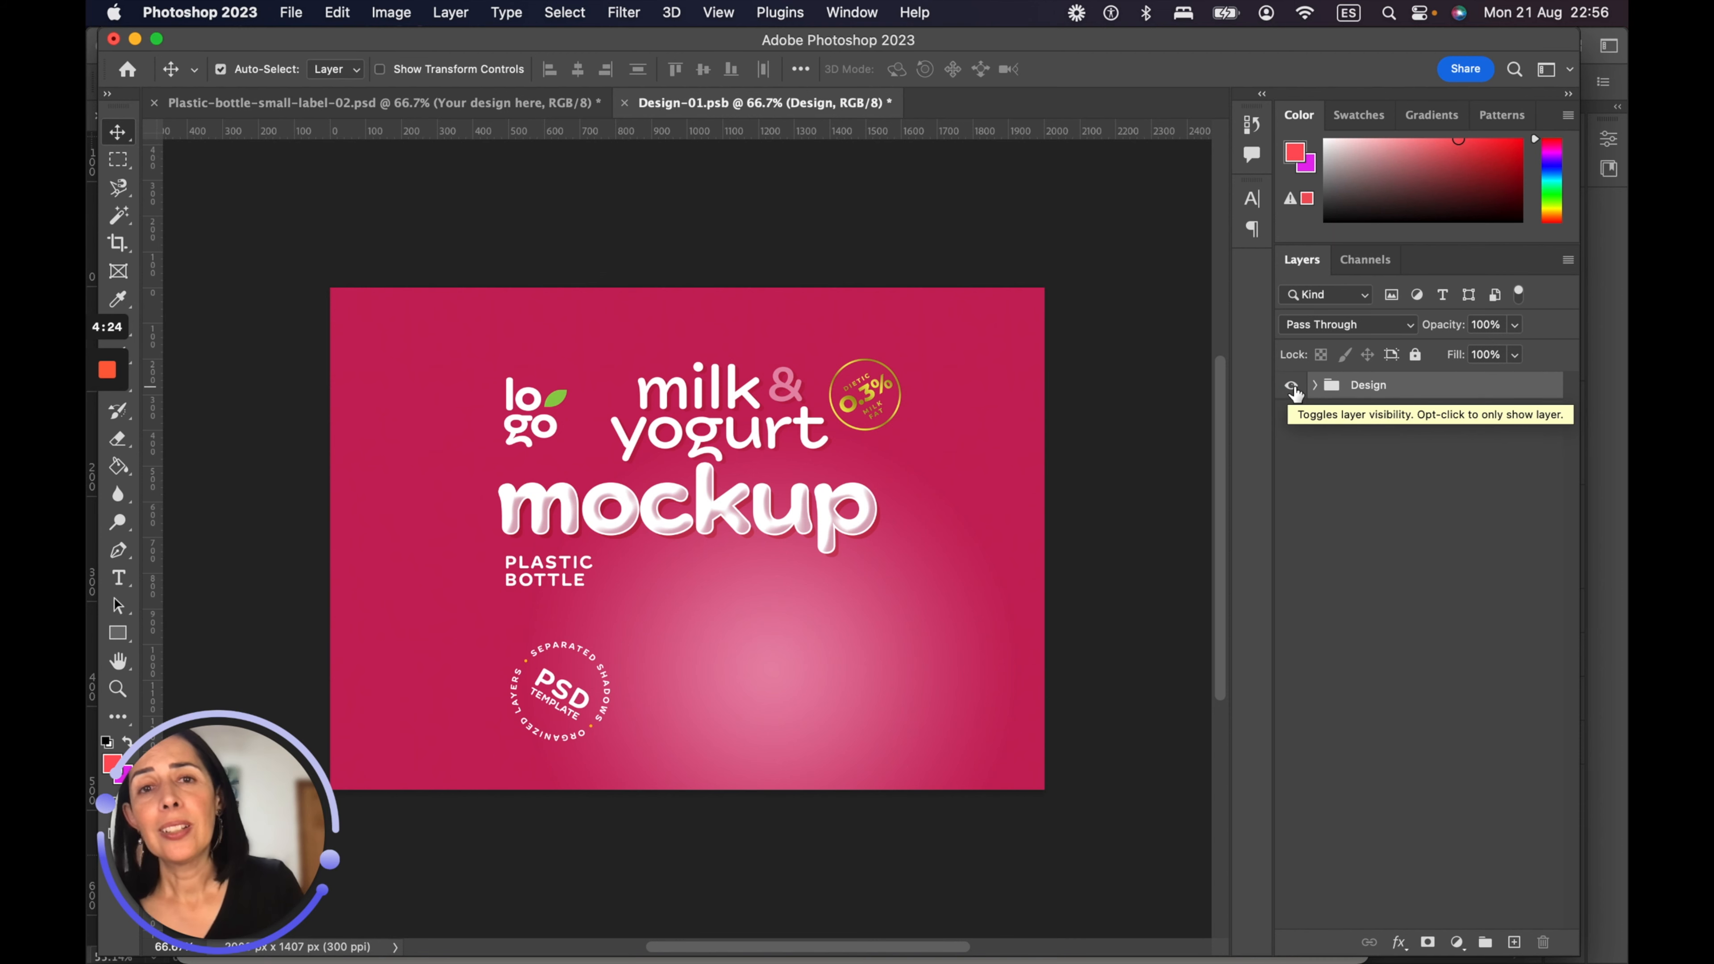
{"action": "left_click", "coordinate": [1292, 388]}
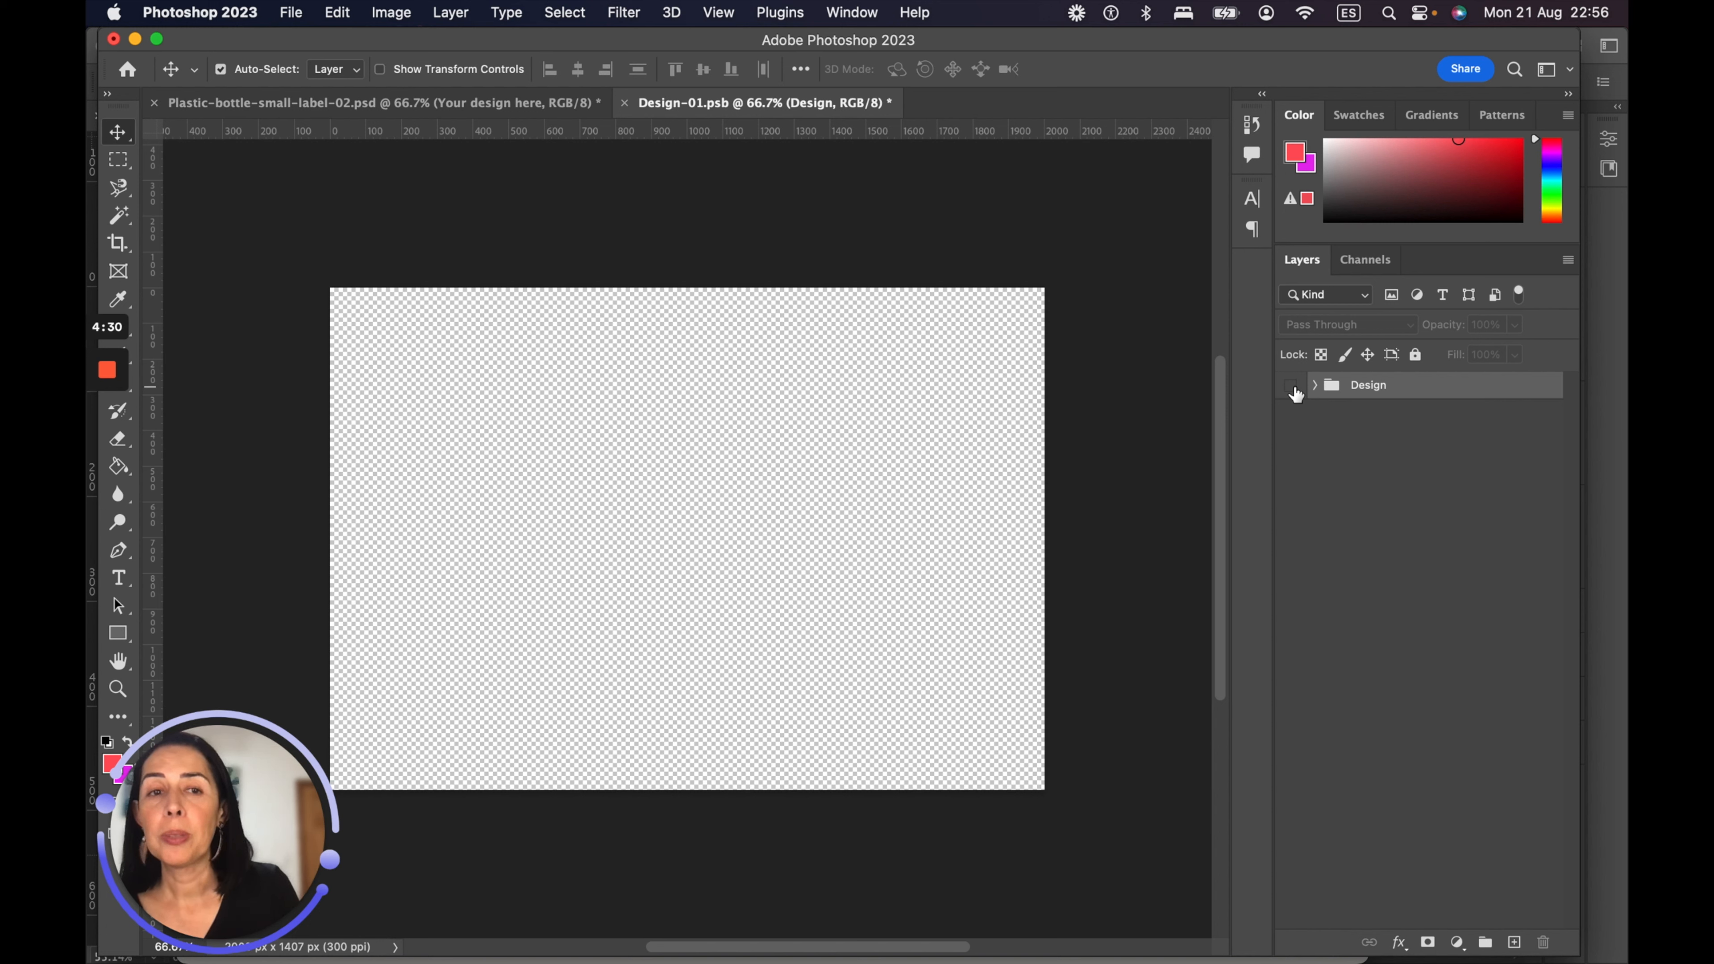
{"action": "left_click", "coordinate": [1514, 943]}
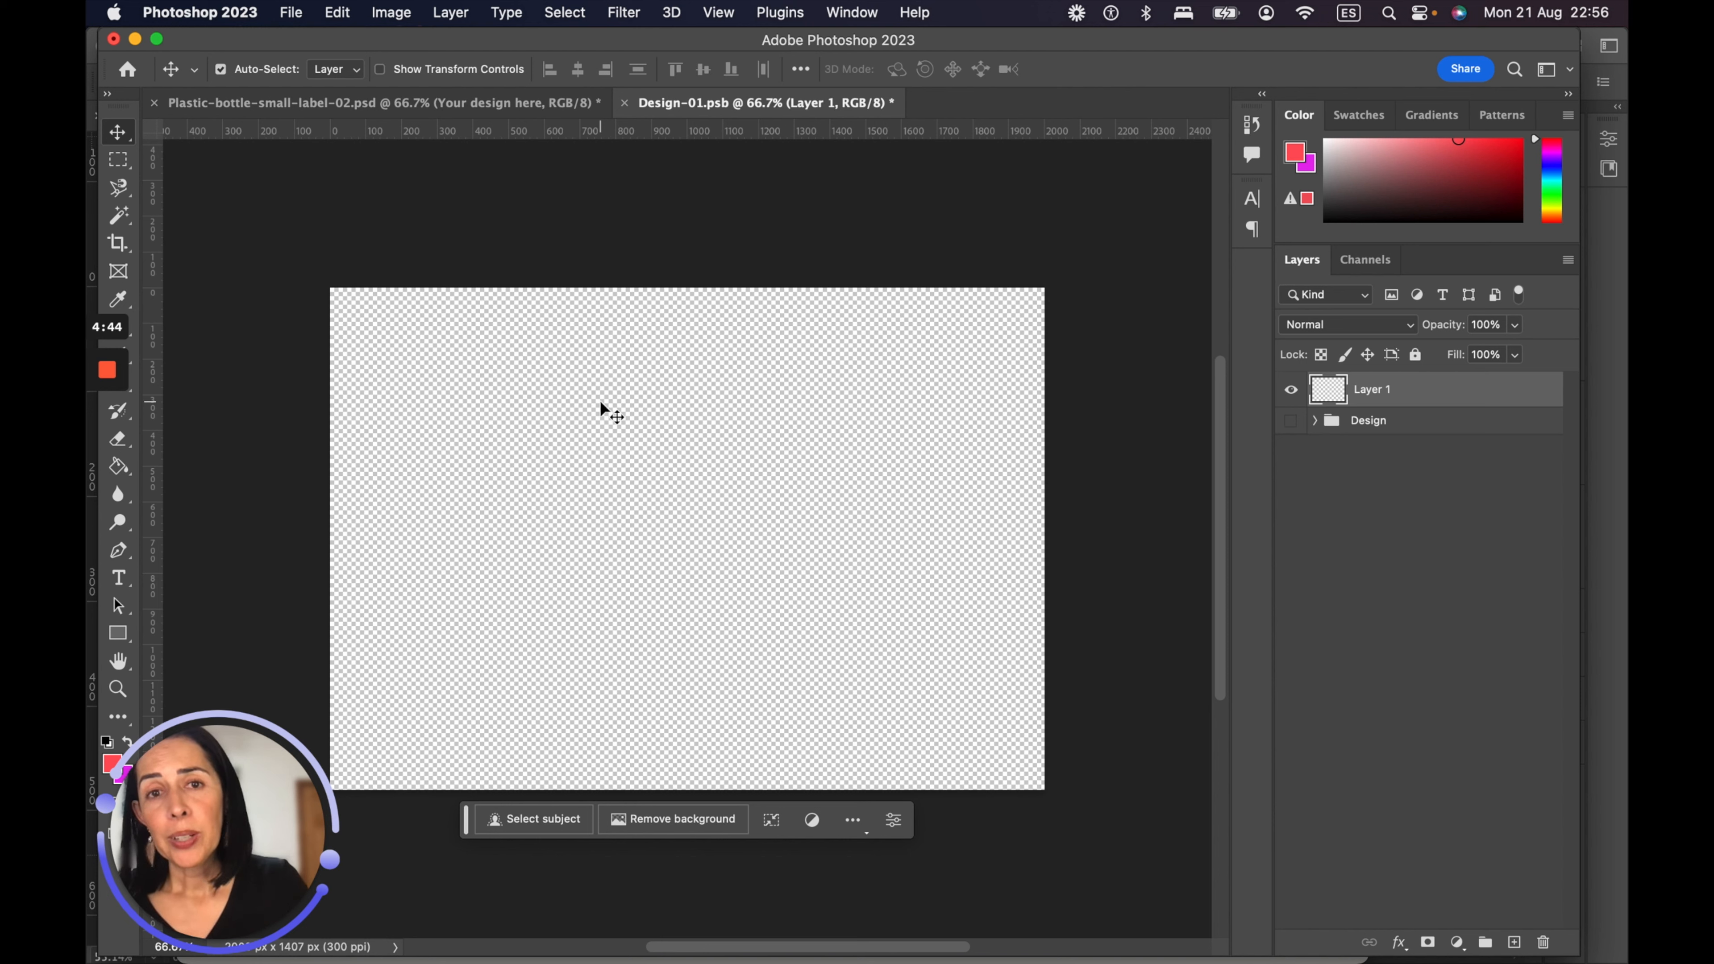
Step: Switch to Adobe Illustrator 2023 and select and copy the Apple artwork from the fruit illustrations
{"action": "mouse_move", "coordinate": [627, 898]}
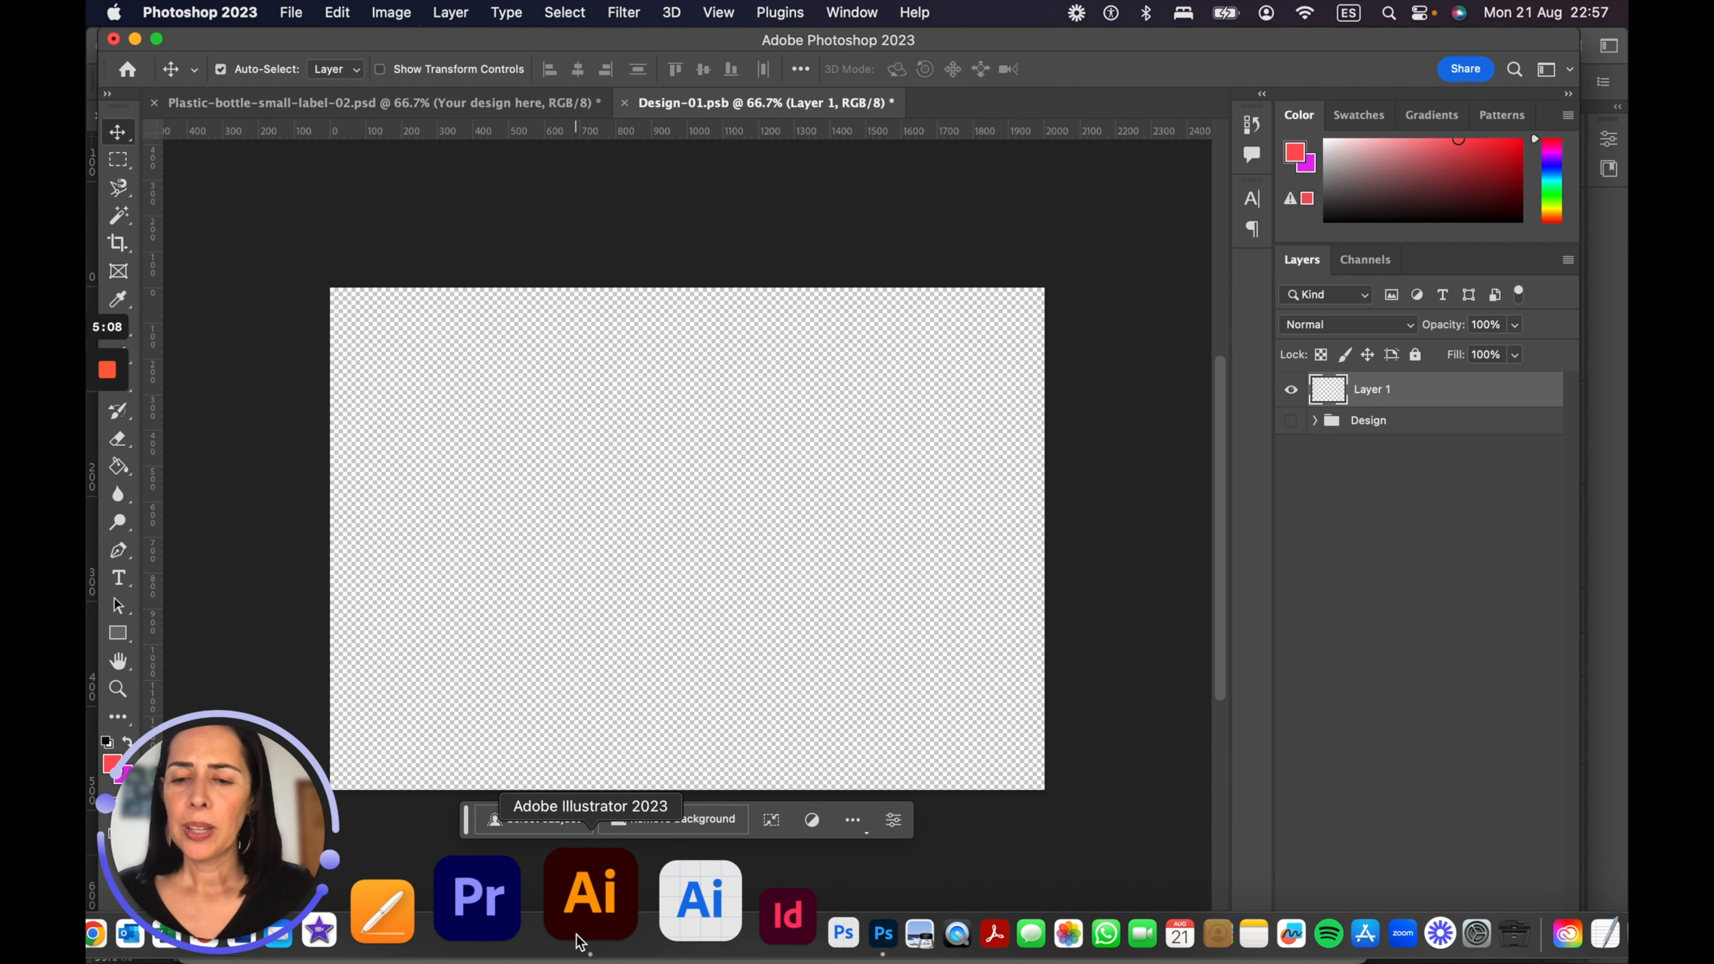
{"action": "left_click", "coordinate": [579, 939]}
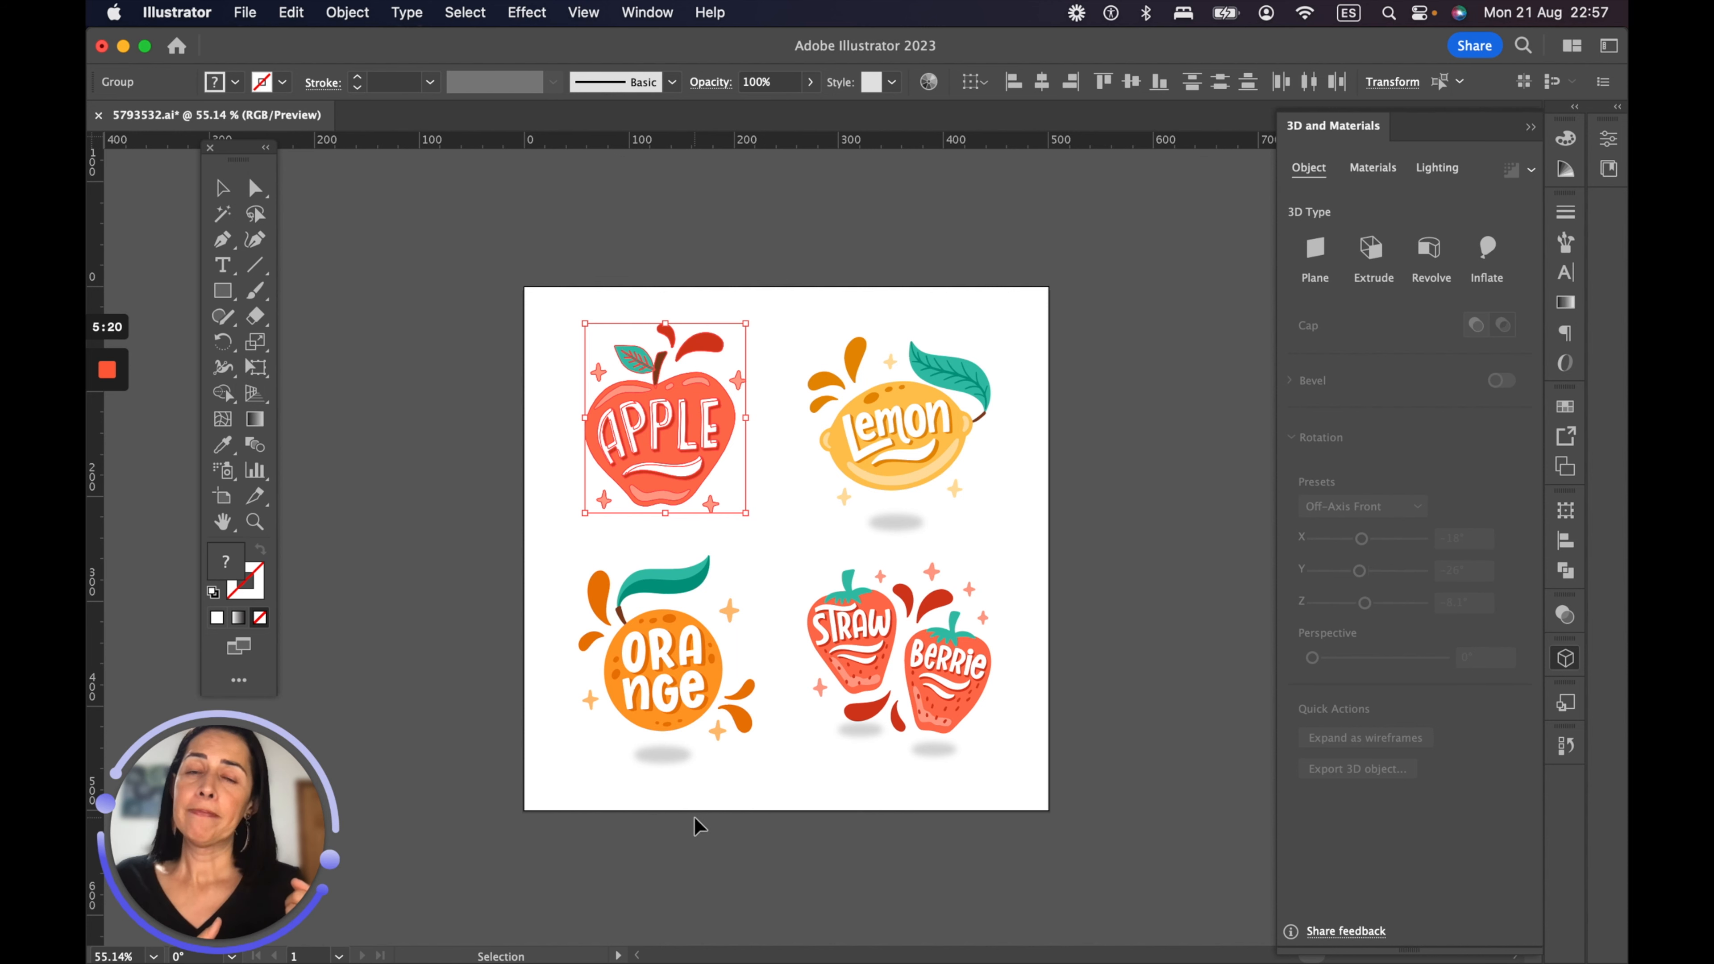
{"action": "scroll", "coordinate": [655, 790], "scroll_direction": "up", "scroll_amount": 2}
{"action": "left_click", "coordinate": [664, 453]}
{"action": "left_click", "coordinate": [587, 338]}
{"action": "left_click_drag", "start_coordinate": [562, 355], "coordinate": [766, 591]}
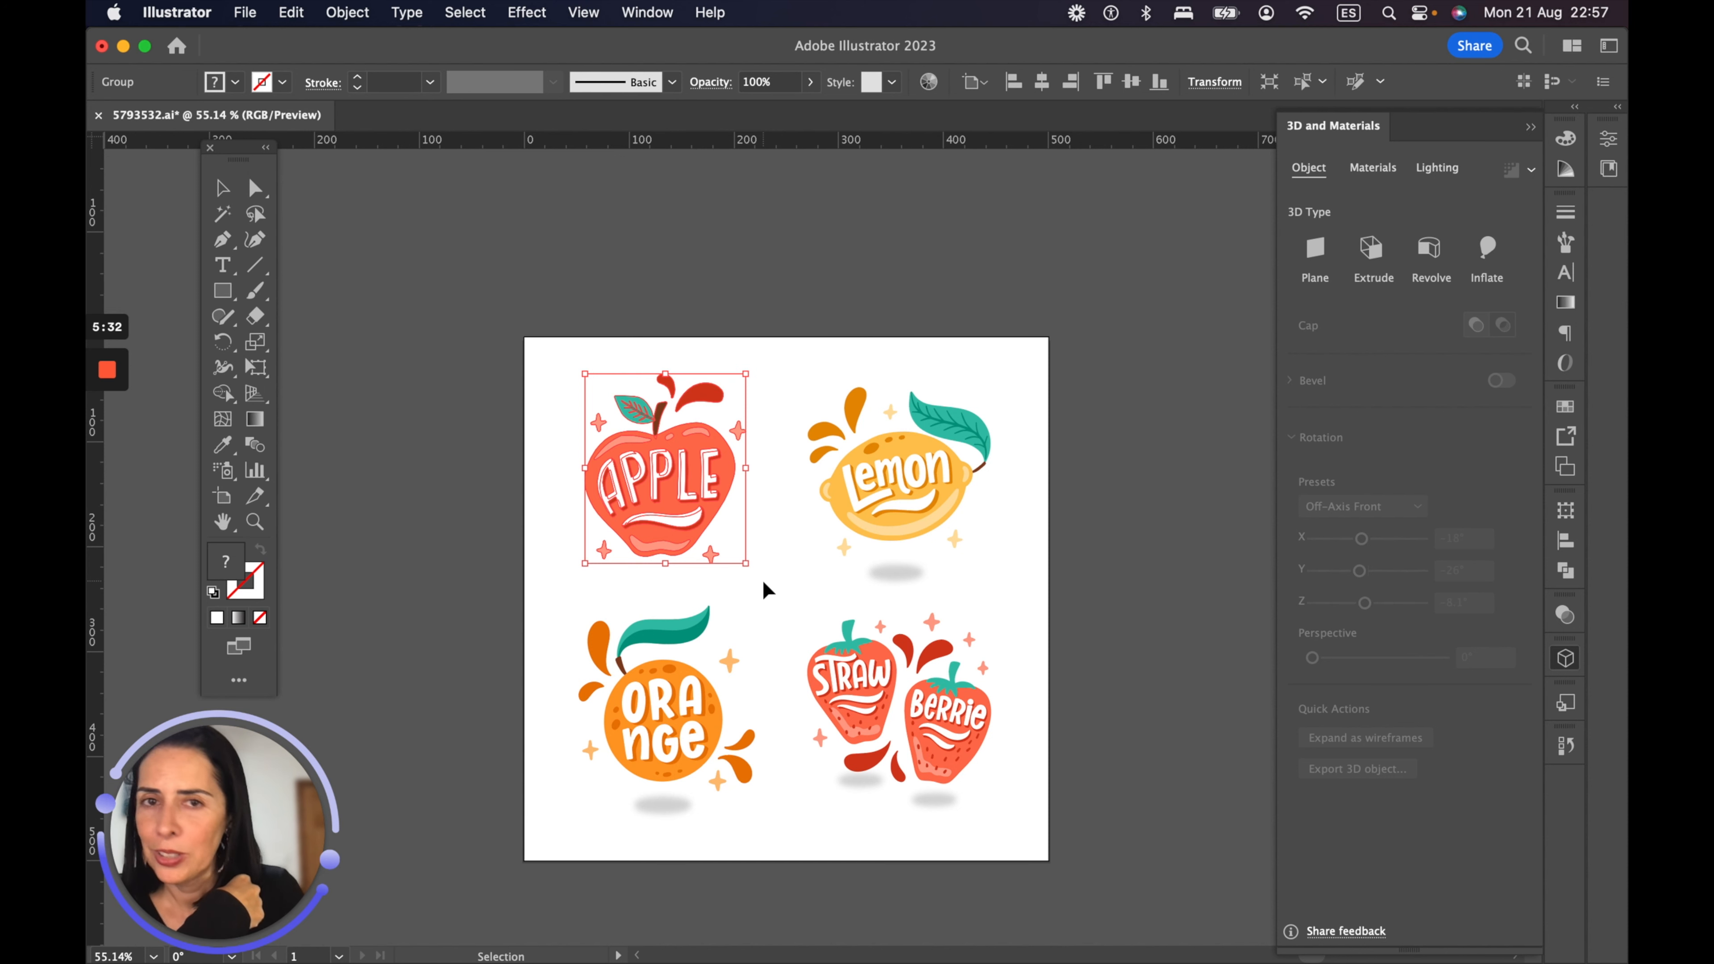
Step: Switch back to Adobe Photoshop 2023 and paste the Apple artwork into Design-01.psb as Pixels
{"action": "mouse_move", "coordinate": [749, 941]}
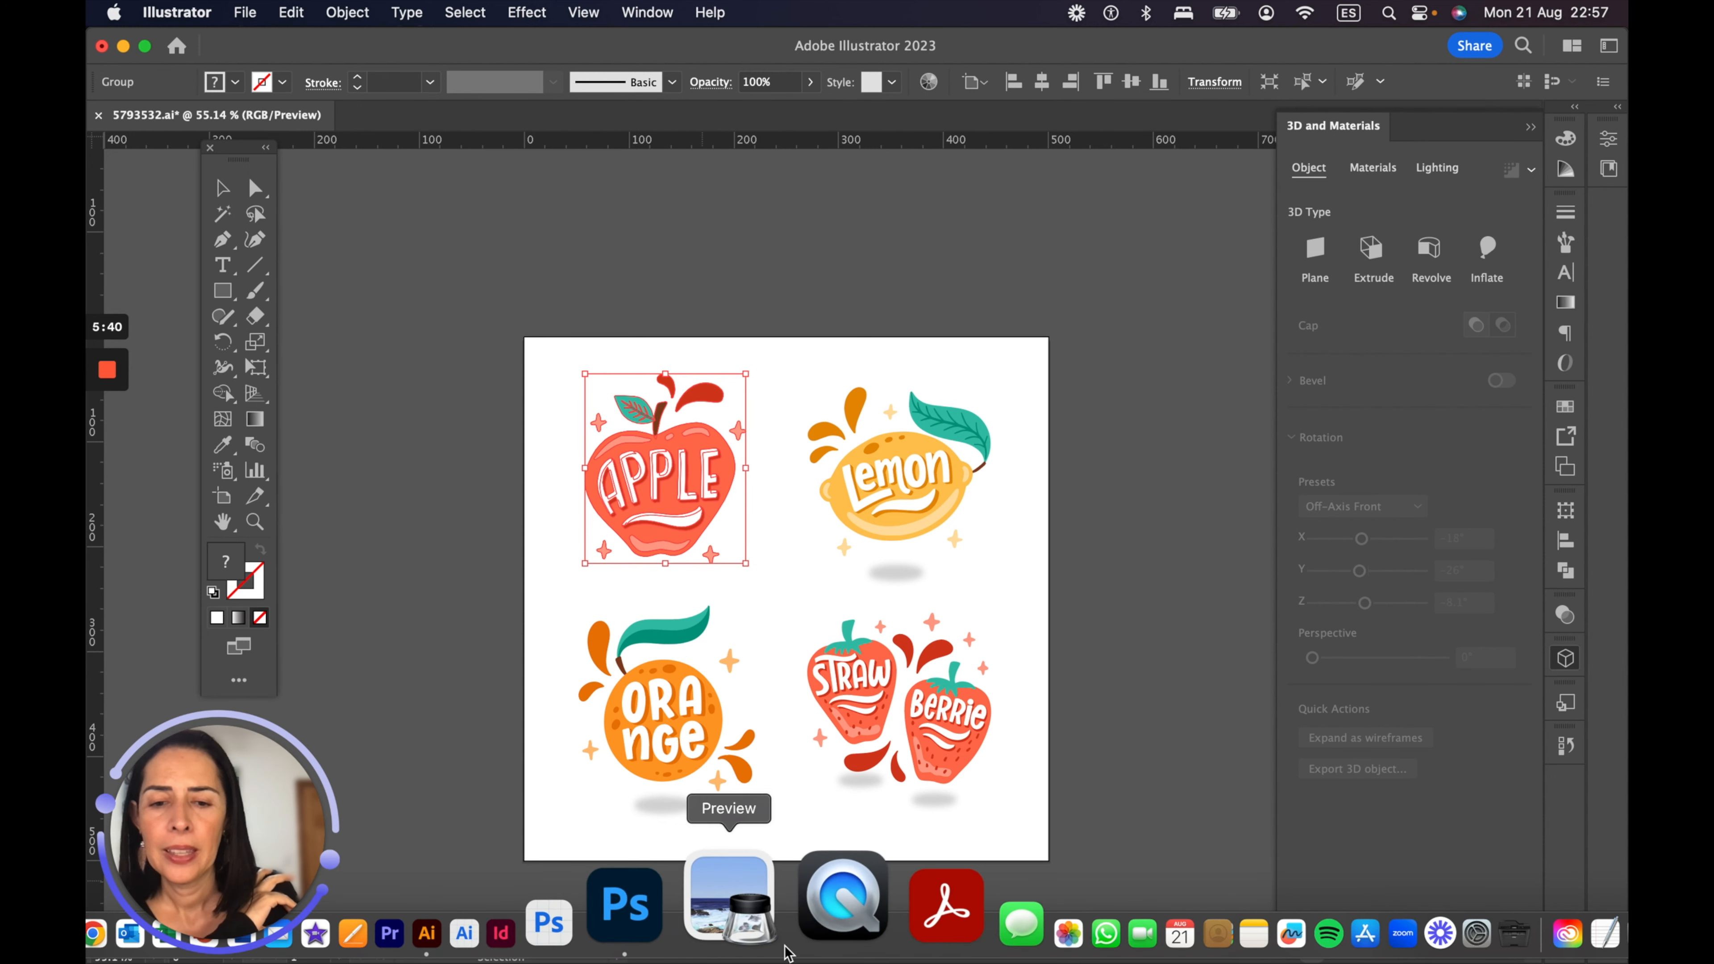
{"action": "left_click", "coordinate": [727, 922]}
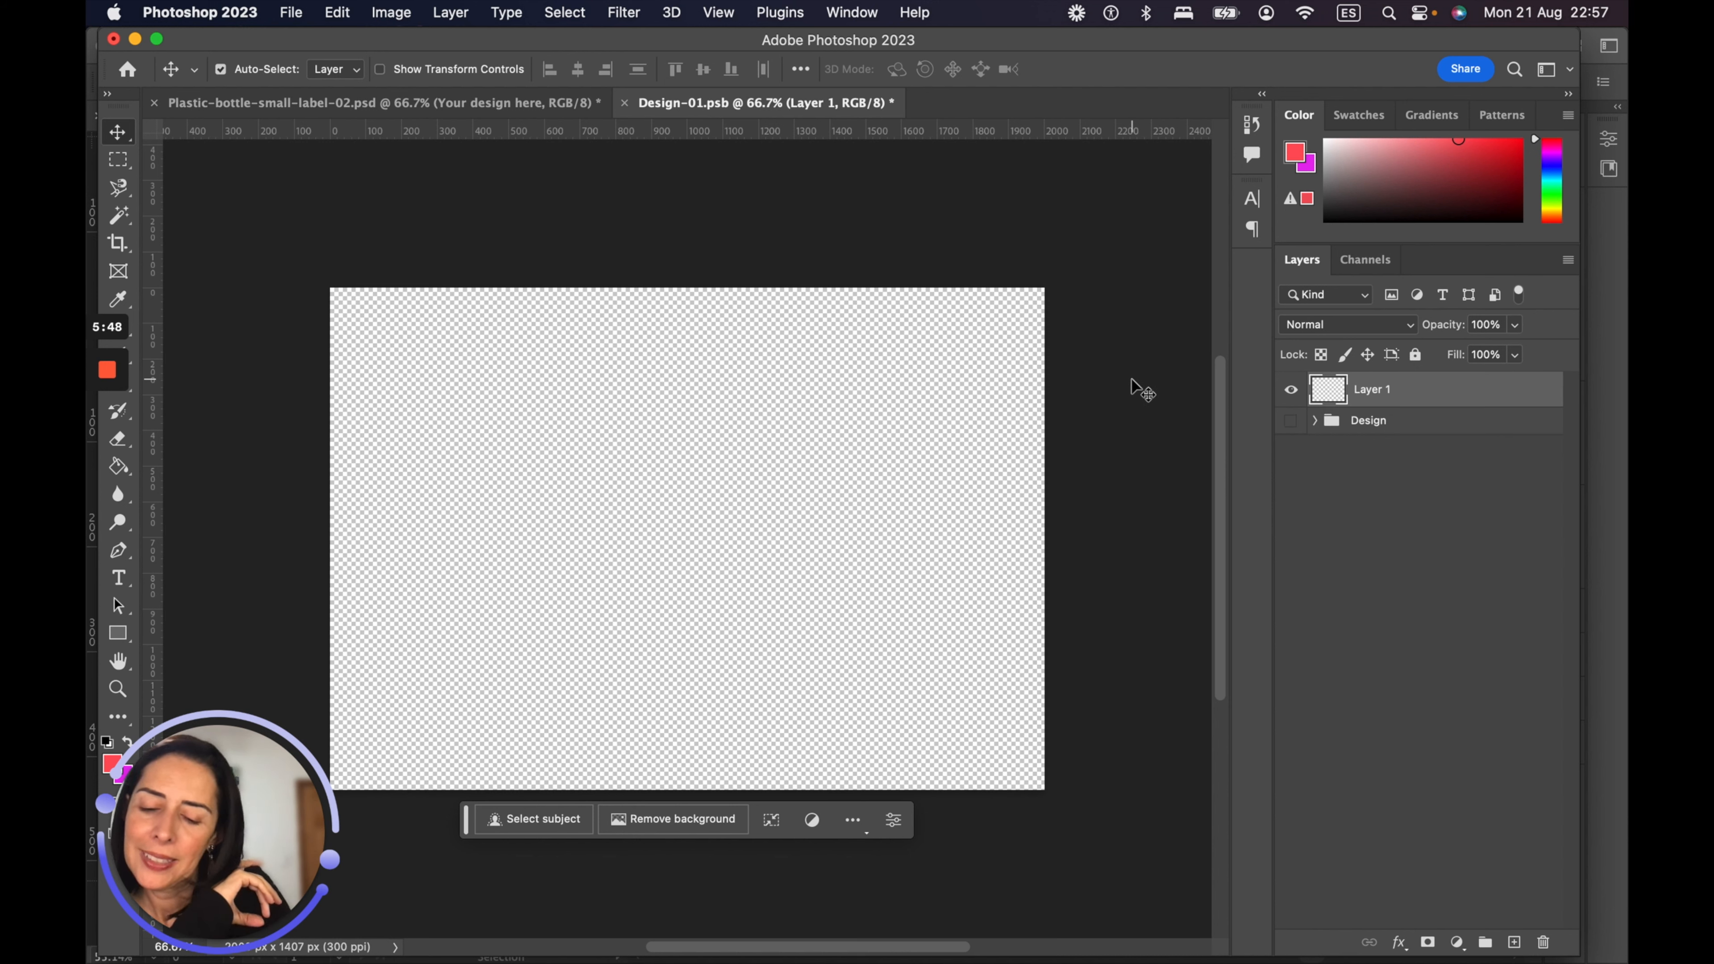
{"action": "key", "text": "super+v"}
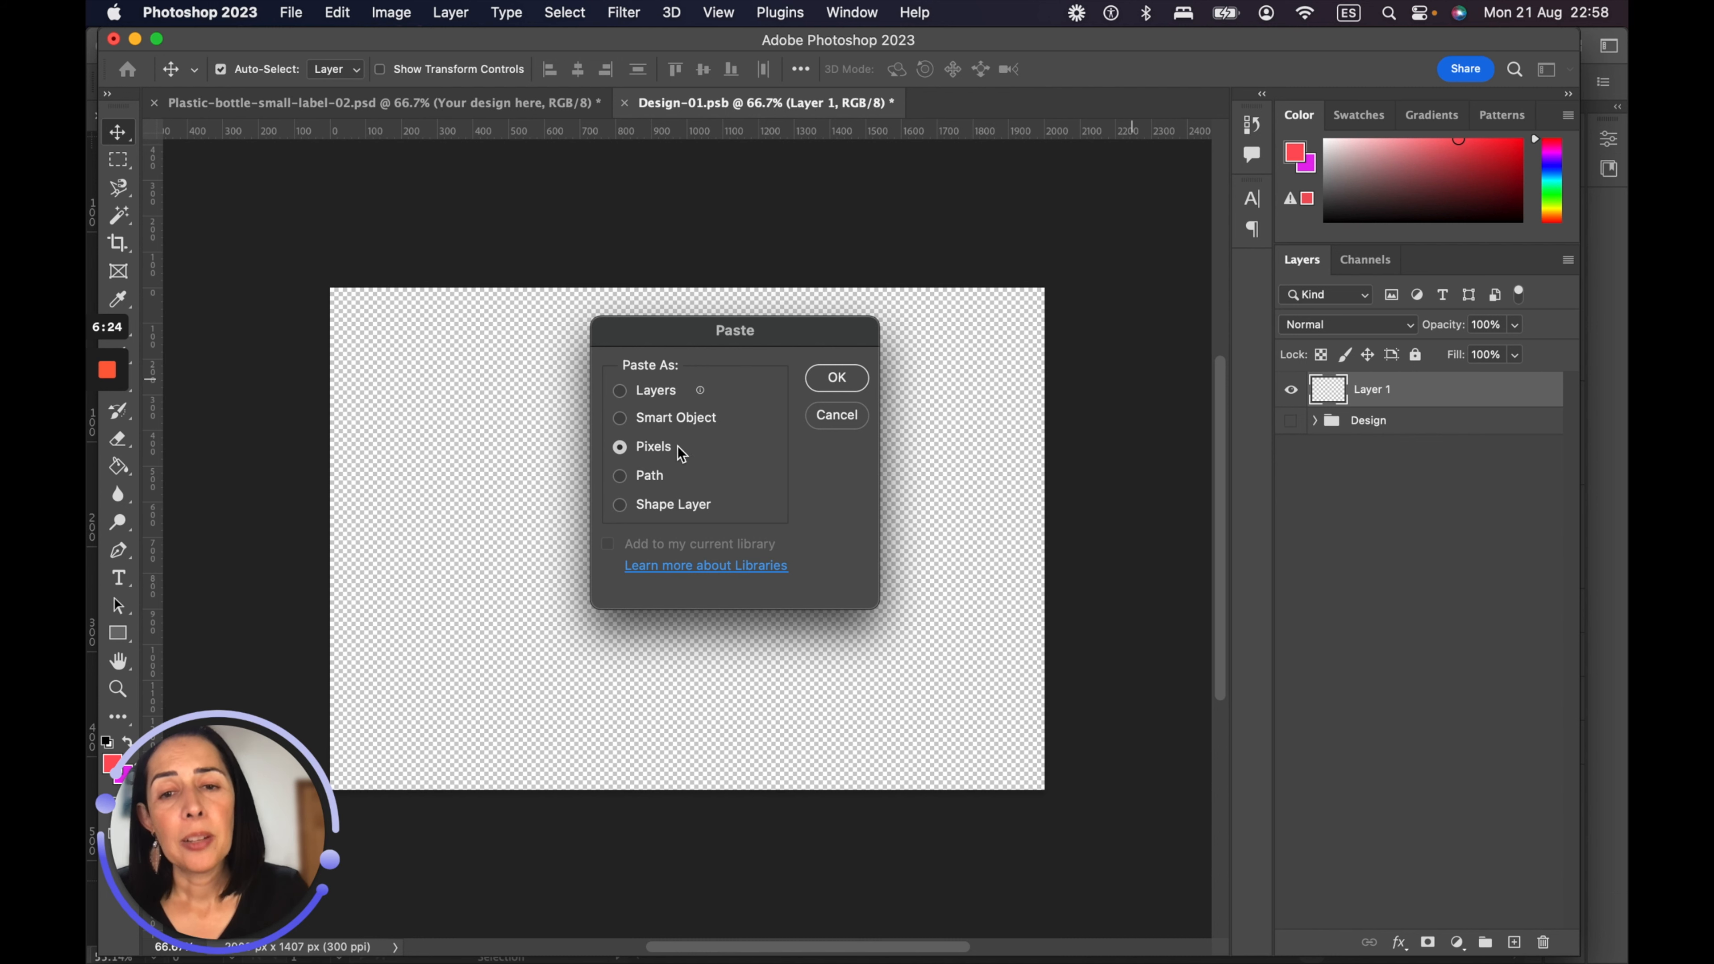
{"action": "left_click", "coordinate": [836, 378]}
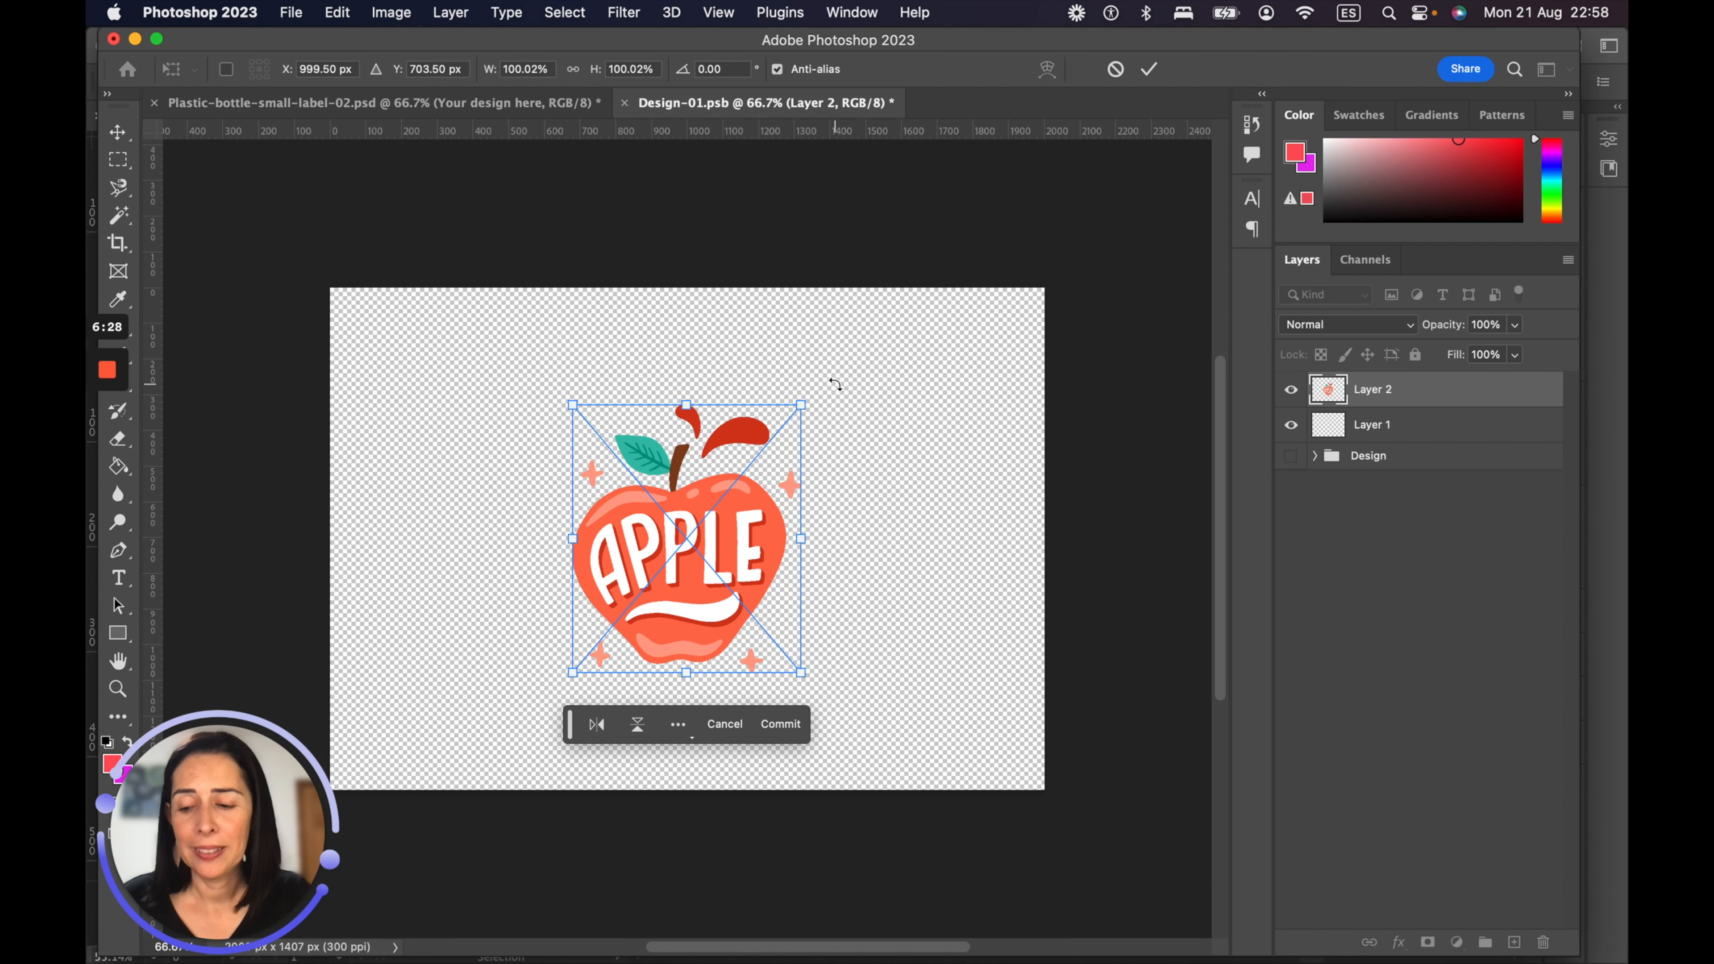
Step: Enlarge the pasted Apple artwork proportionally to about 148%, inspect its edges up close and commit the transformation
{"action": "left_click_drag", "start_coordinate": [802, 404], "coordinate": [910, 367]}
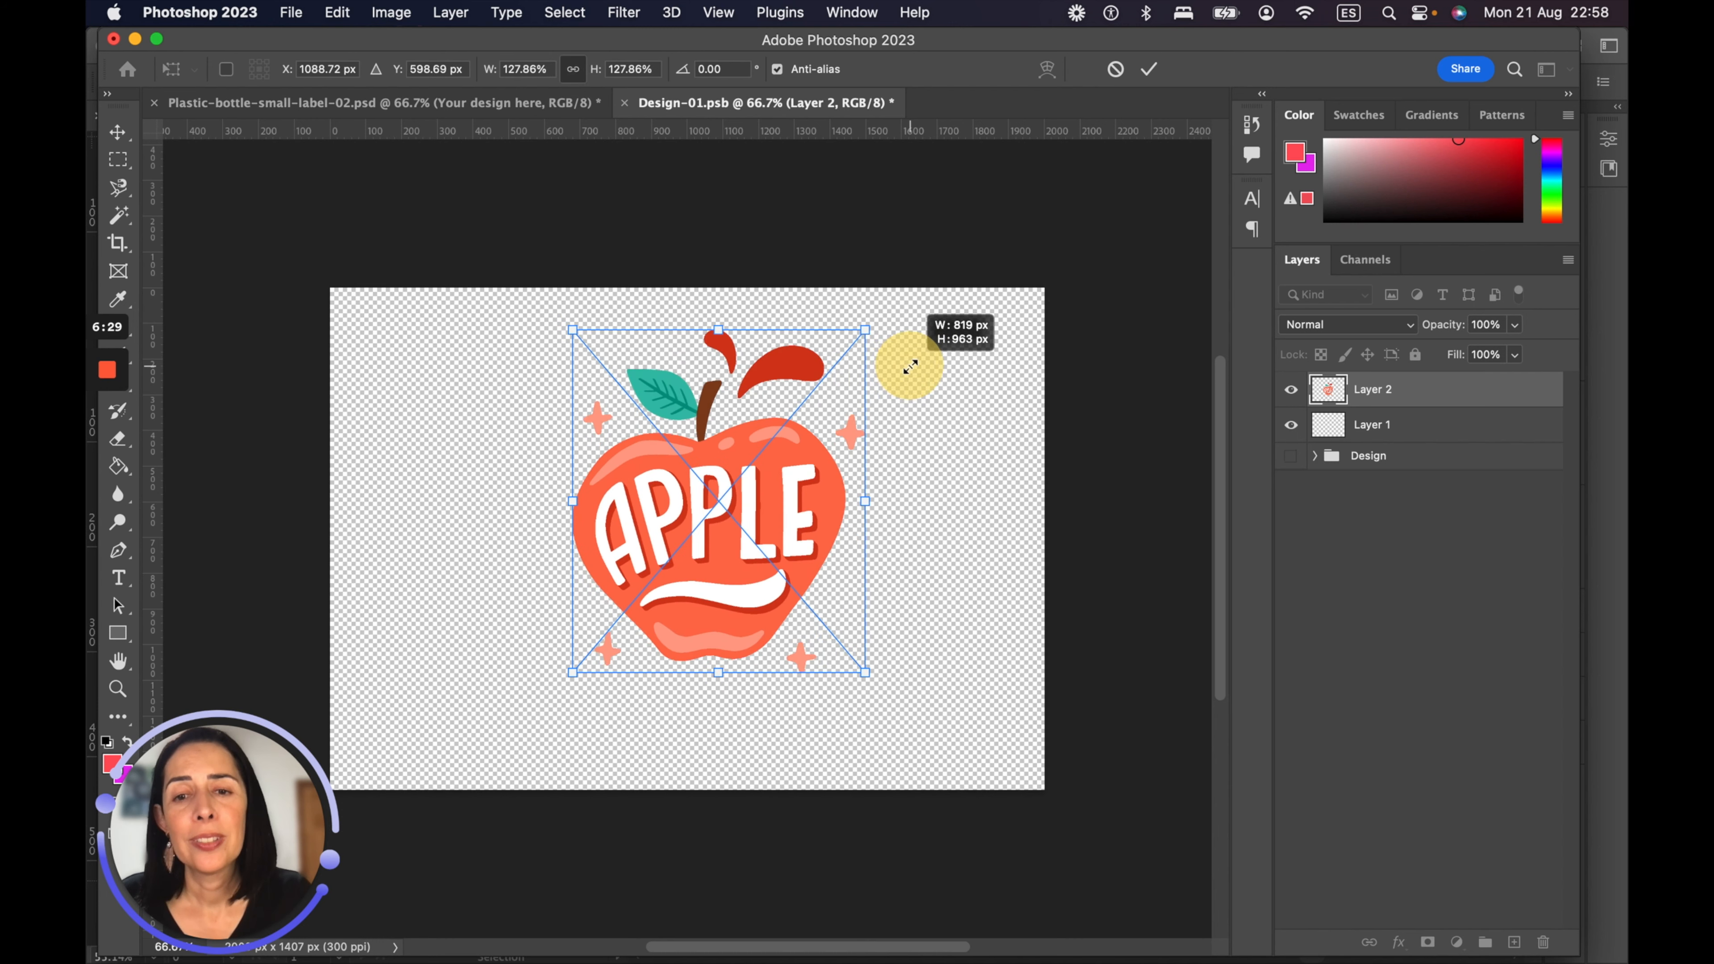
{"action": "left_click_drag", "start_coordinate": [571, 672], "coordinate": [496, 721]}
{"action": "left_click_drag", "start_coordinate": [546, 348], "coordinate": [928, 578]}
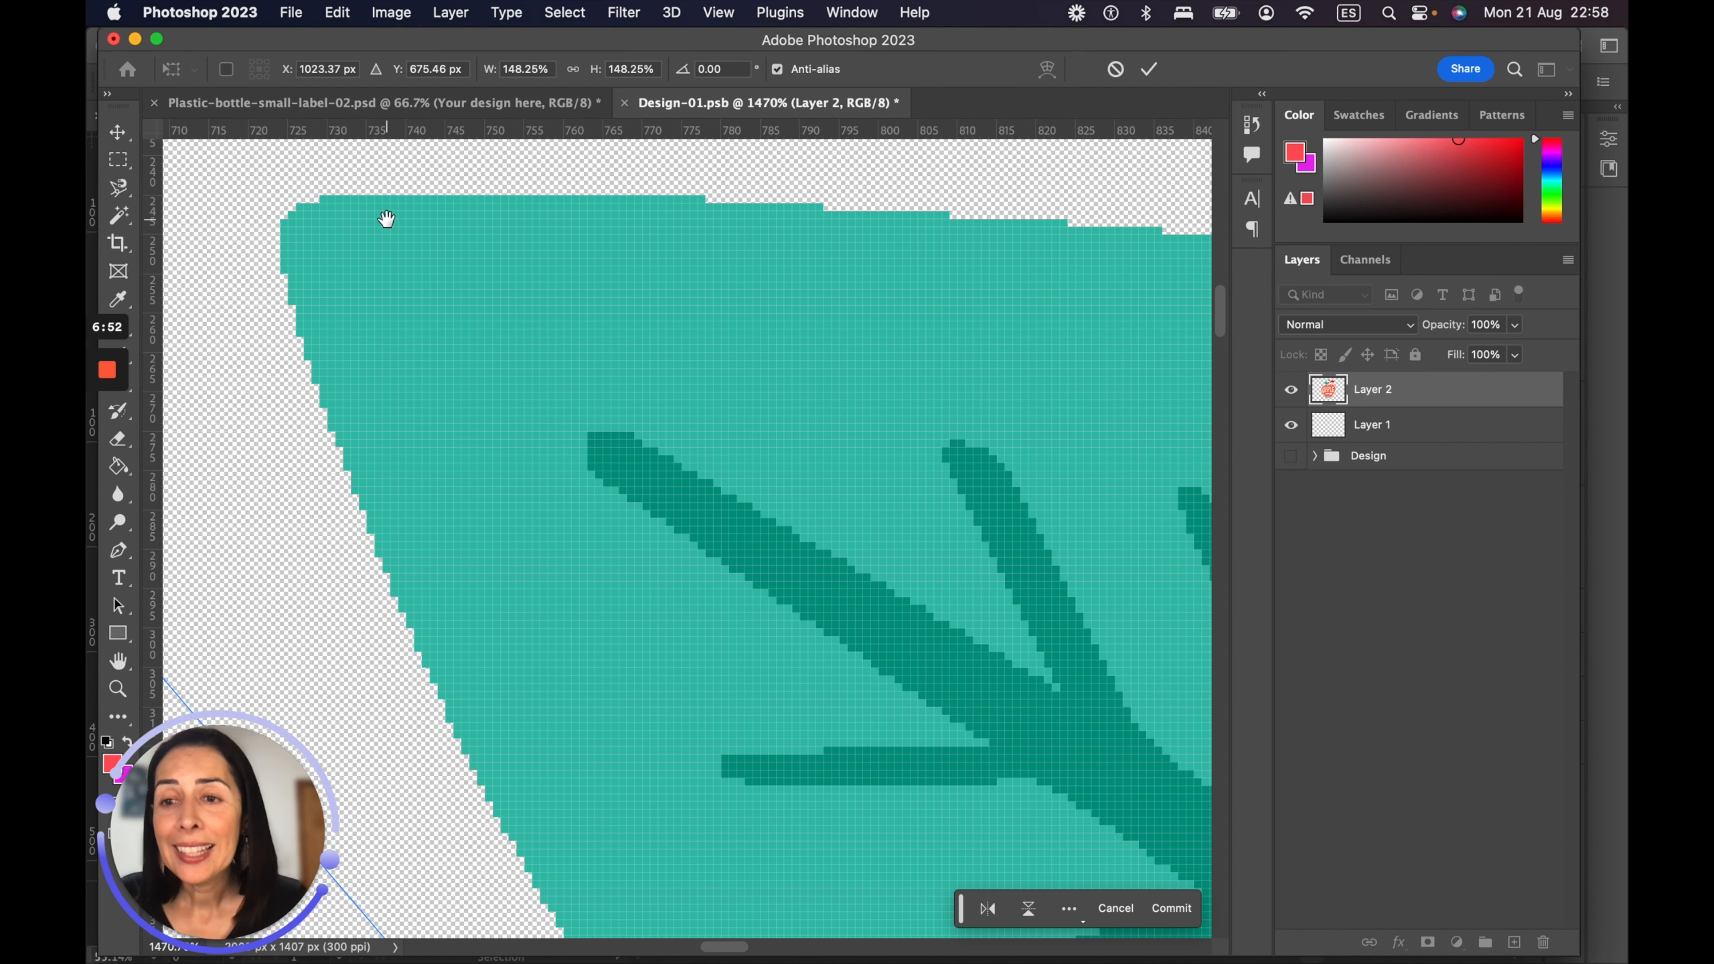
{"action": "left_click_drag", "start_coordinate": [386, 218], "coordinate": [527, 264]}
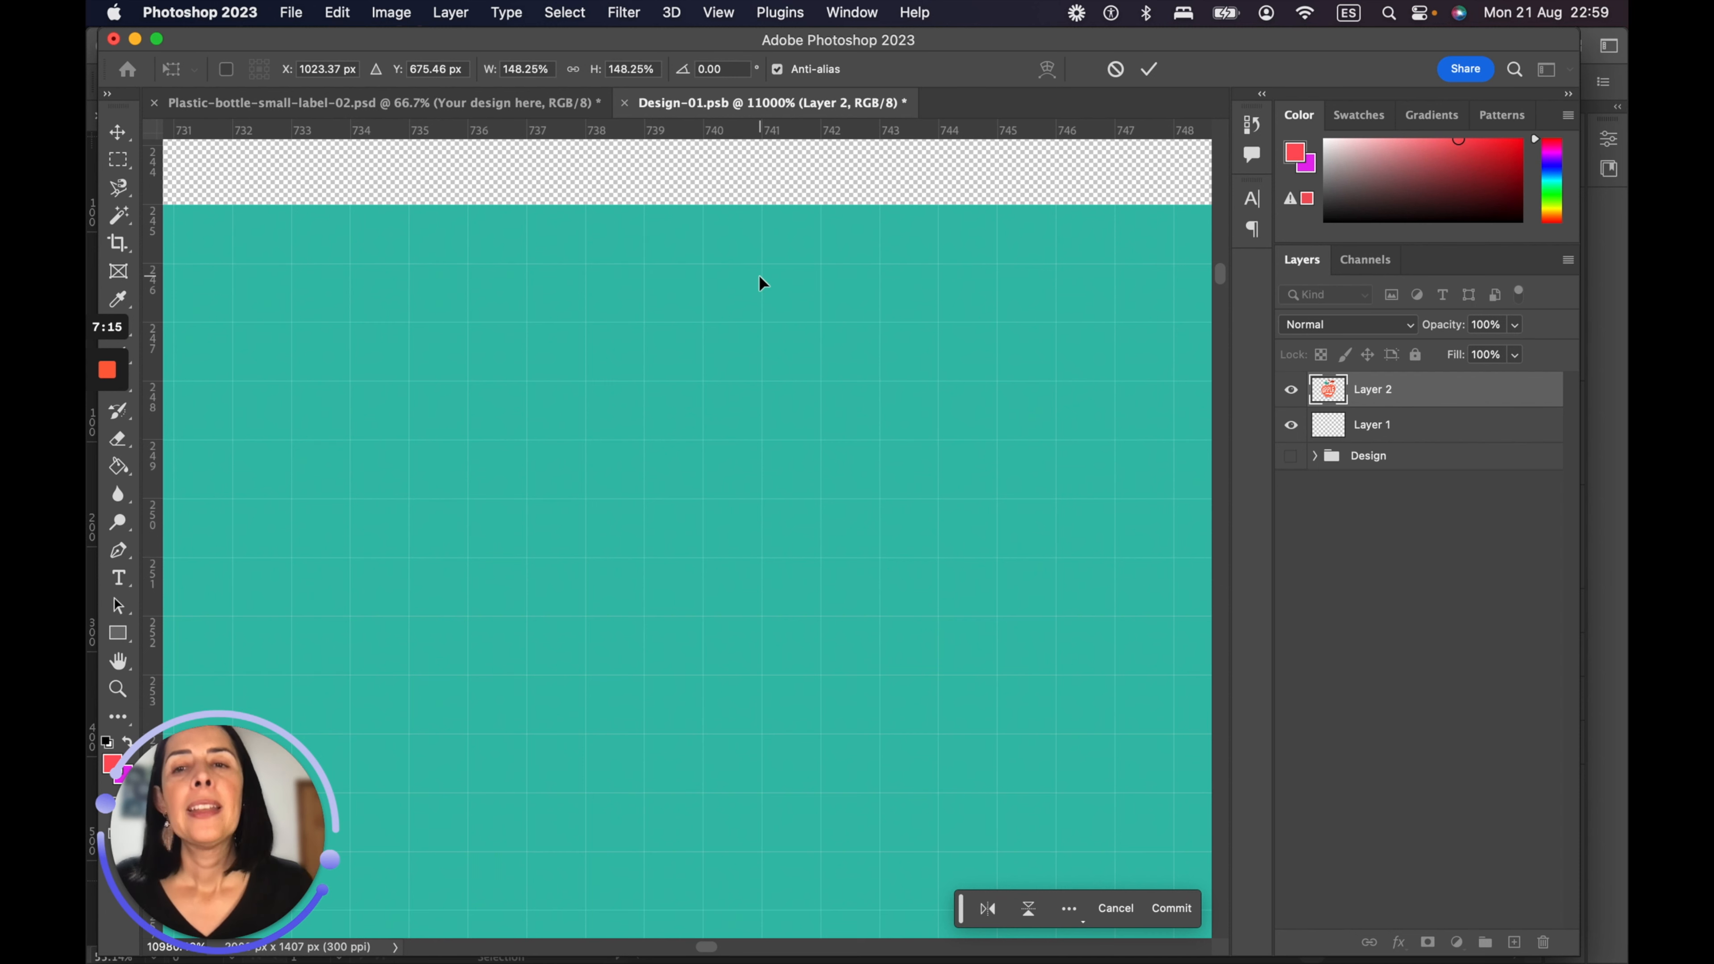
{"action": "key", "text": "super+0"}
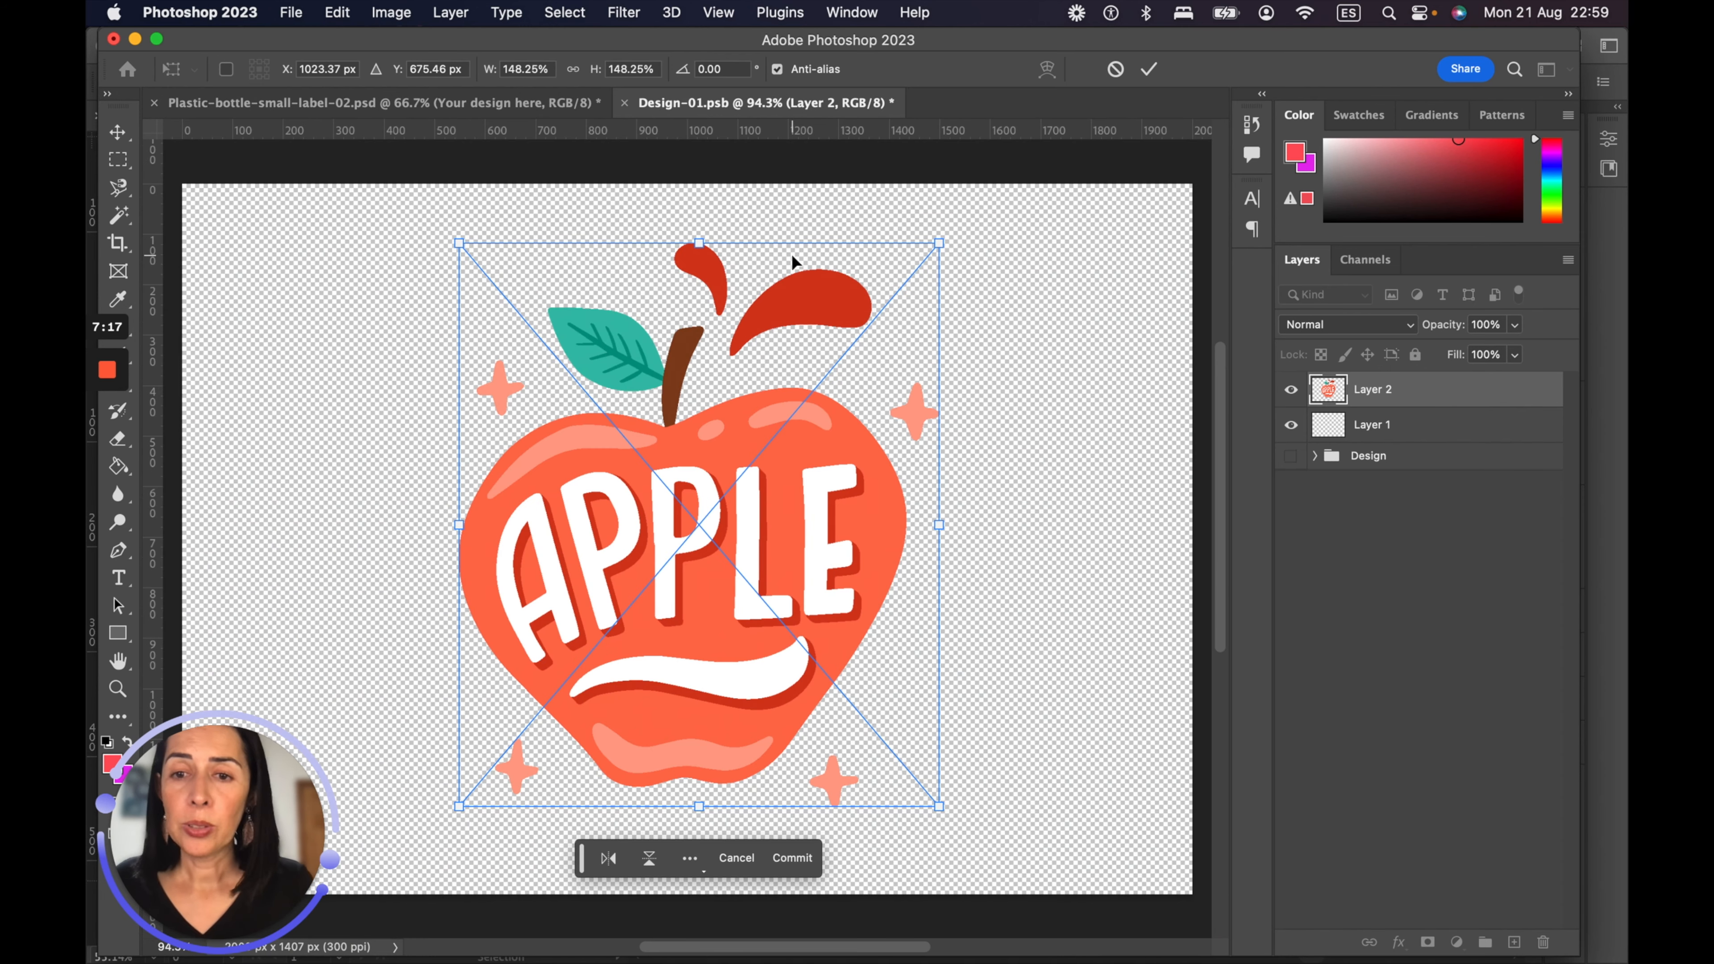
{"action": "left_click", "coordinate": [1149, 69]}
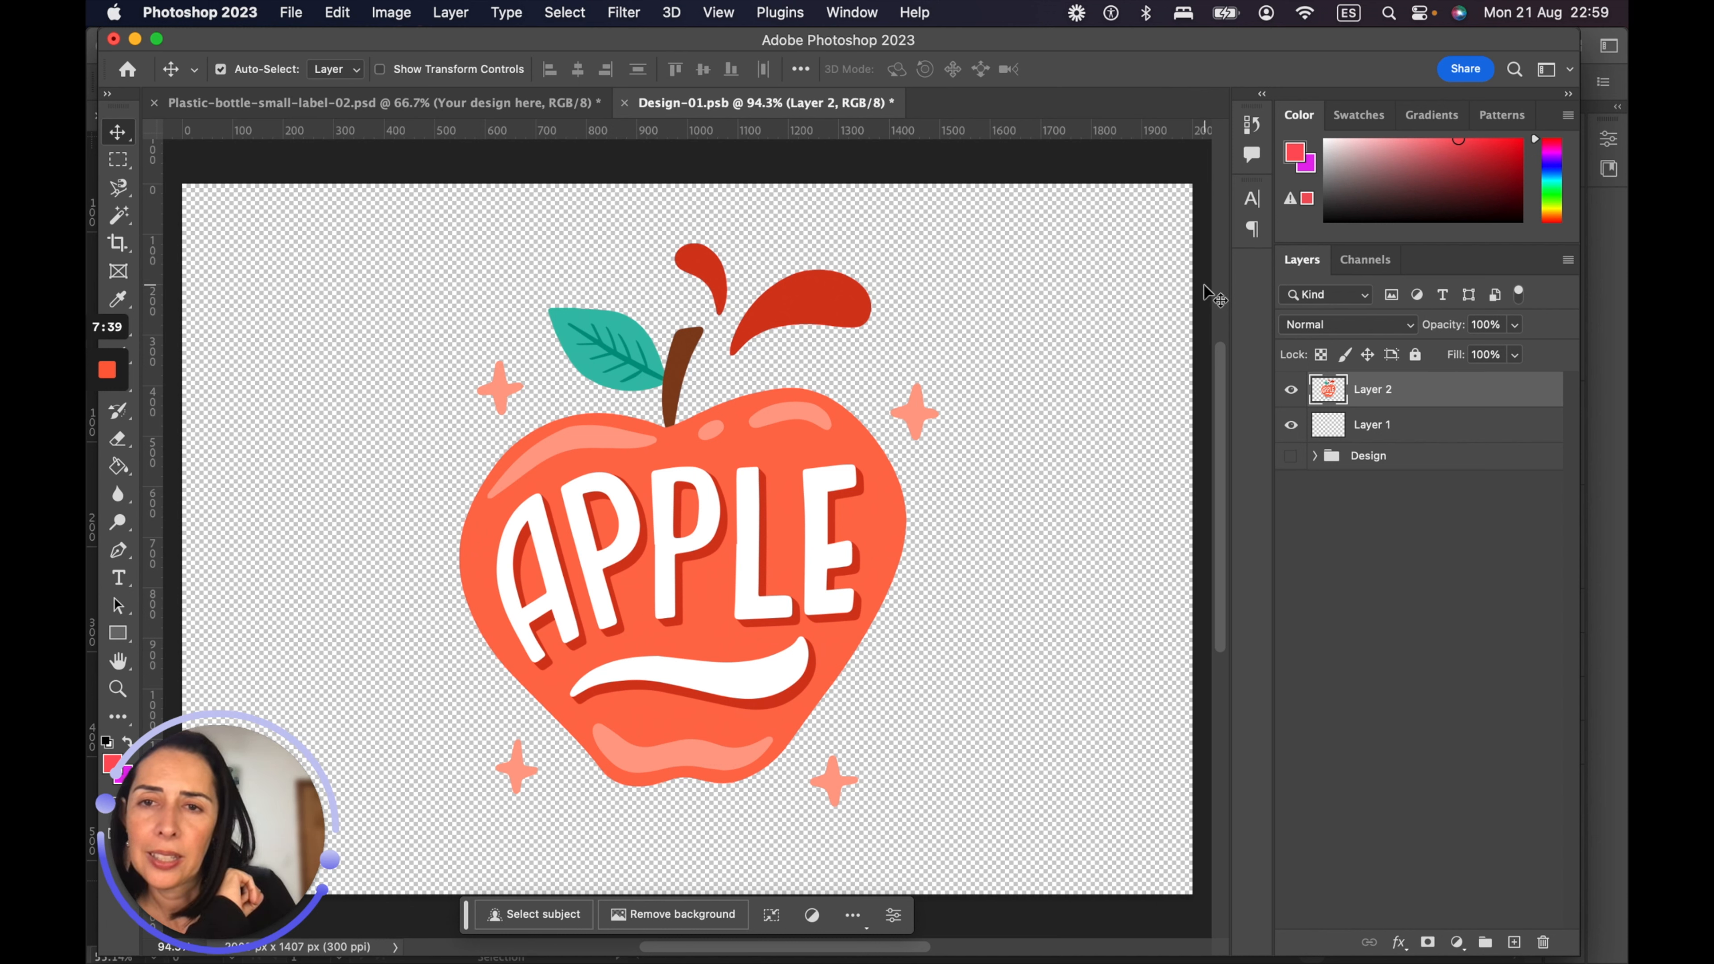
Step: Save and close Design-01.psb to update the bottle label, and briefly reopen it to show the smart object's contents
{"action": "left_click", "coordinate": [624, 104]}
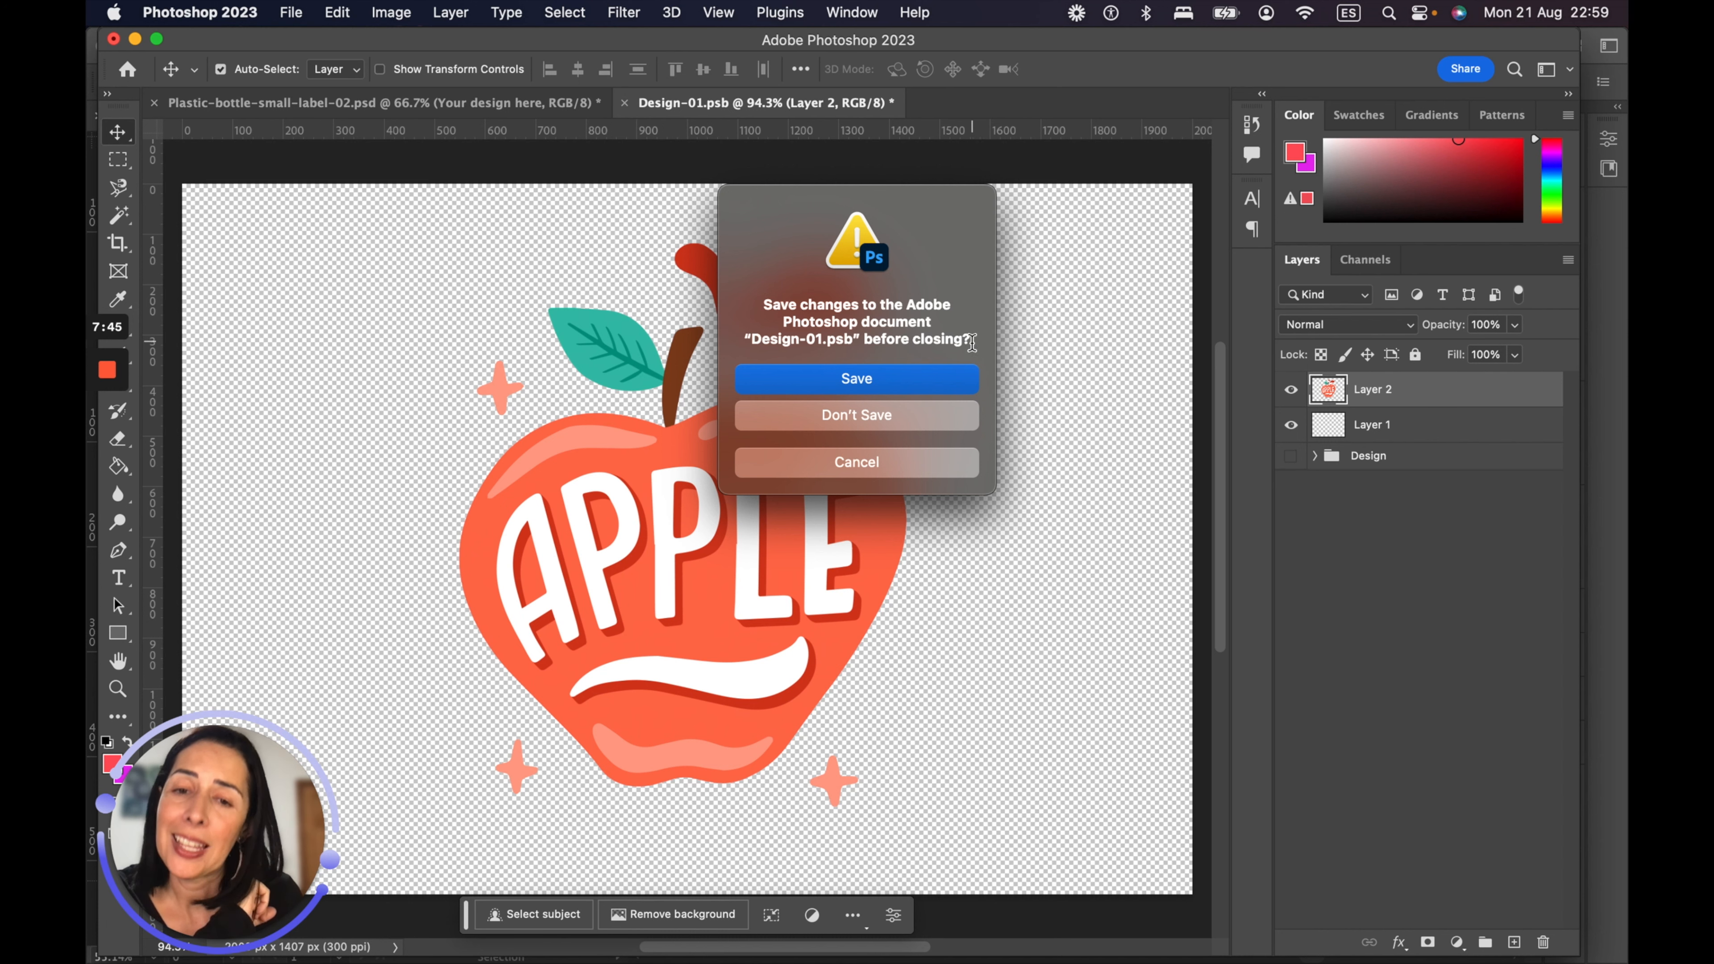
{"action": "left_click", "coordinate": [918, 377]}
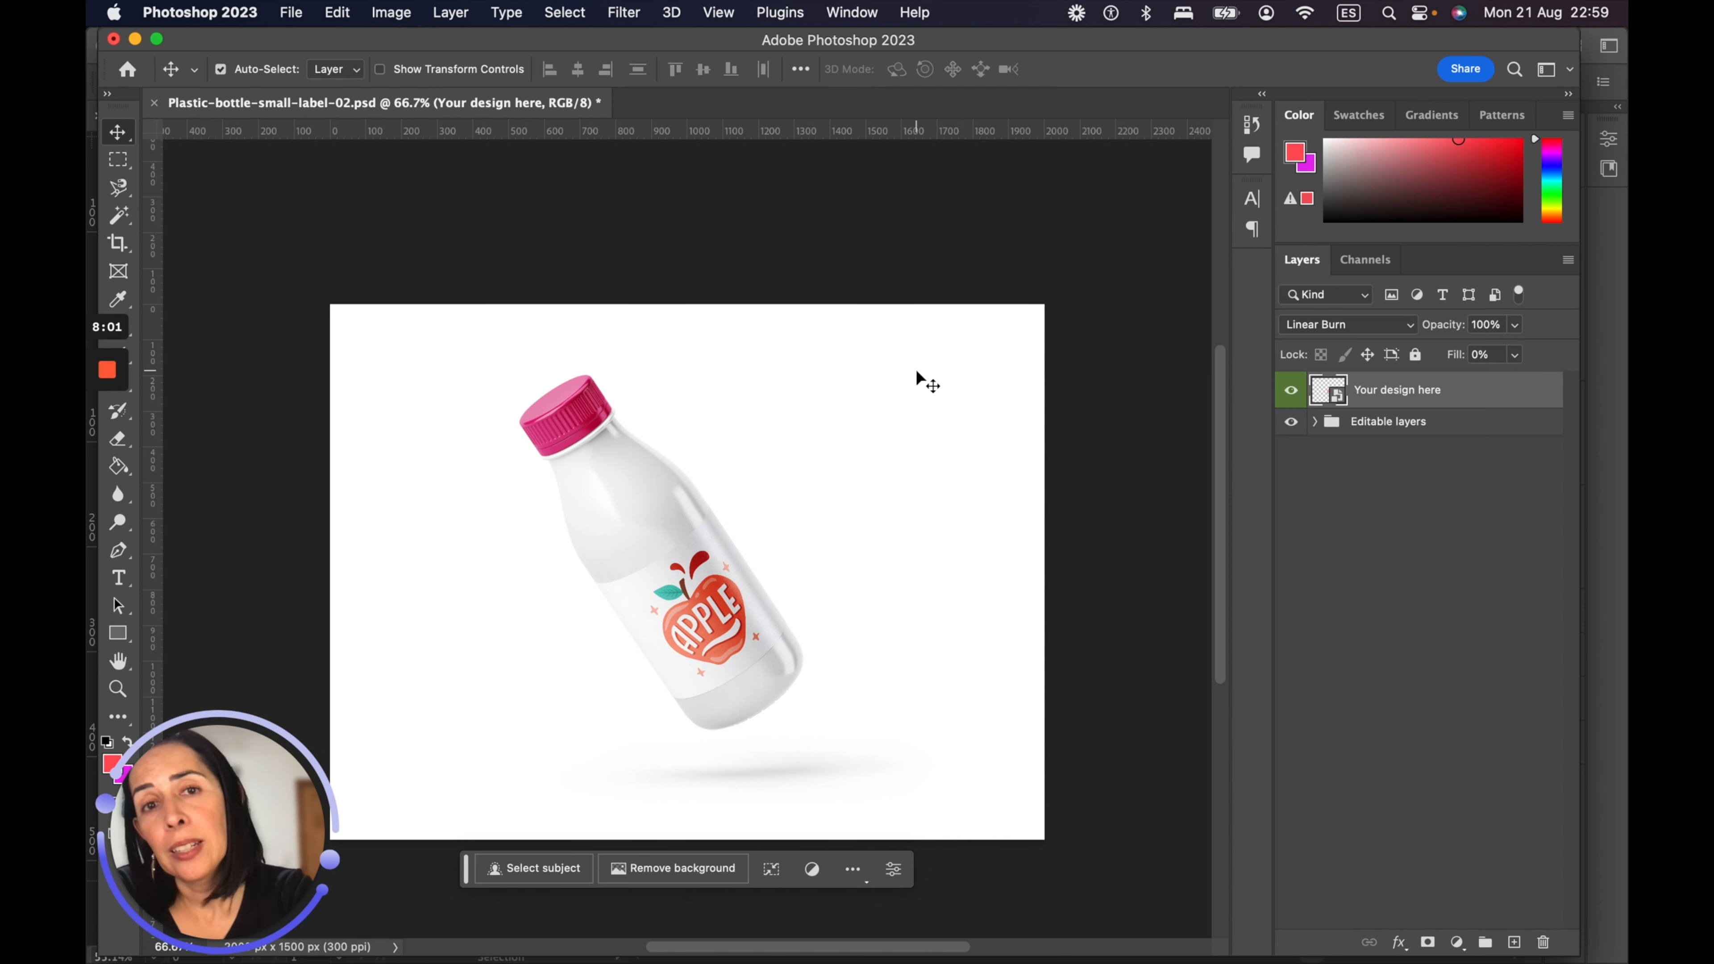
{"action": "double_click", "coordinate": [1337, 399]}
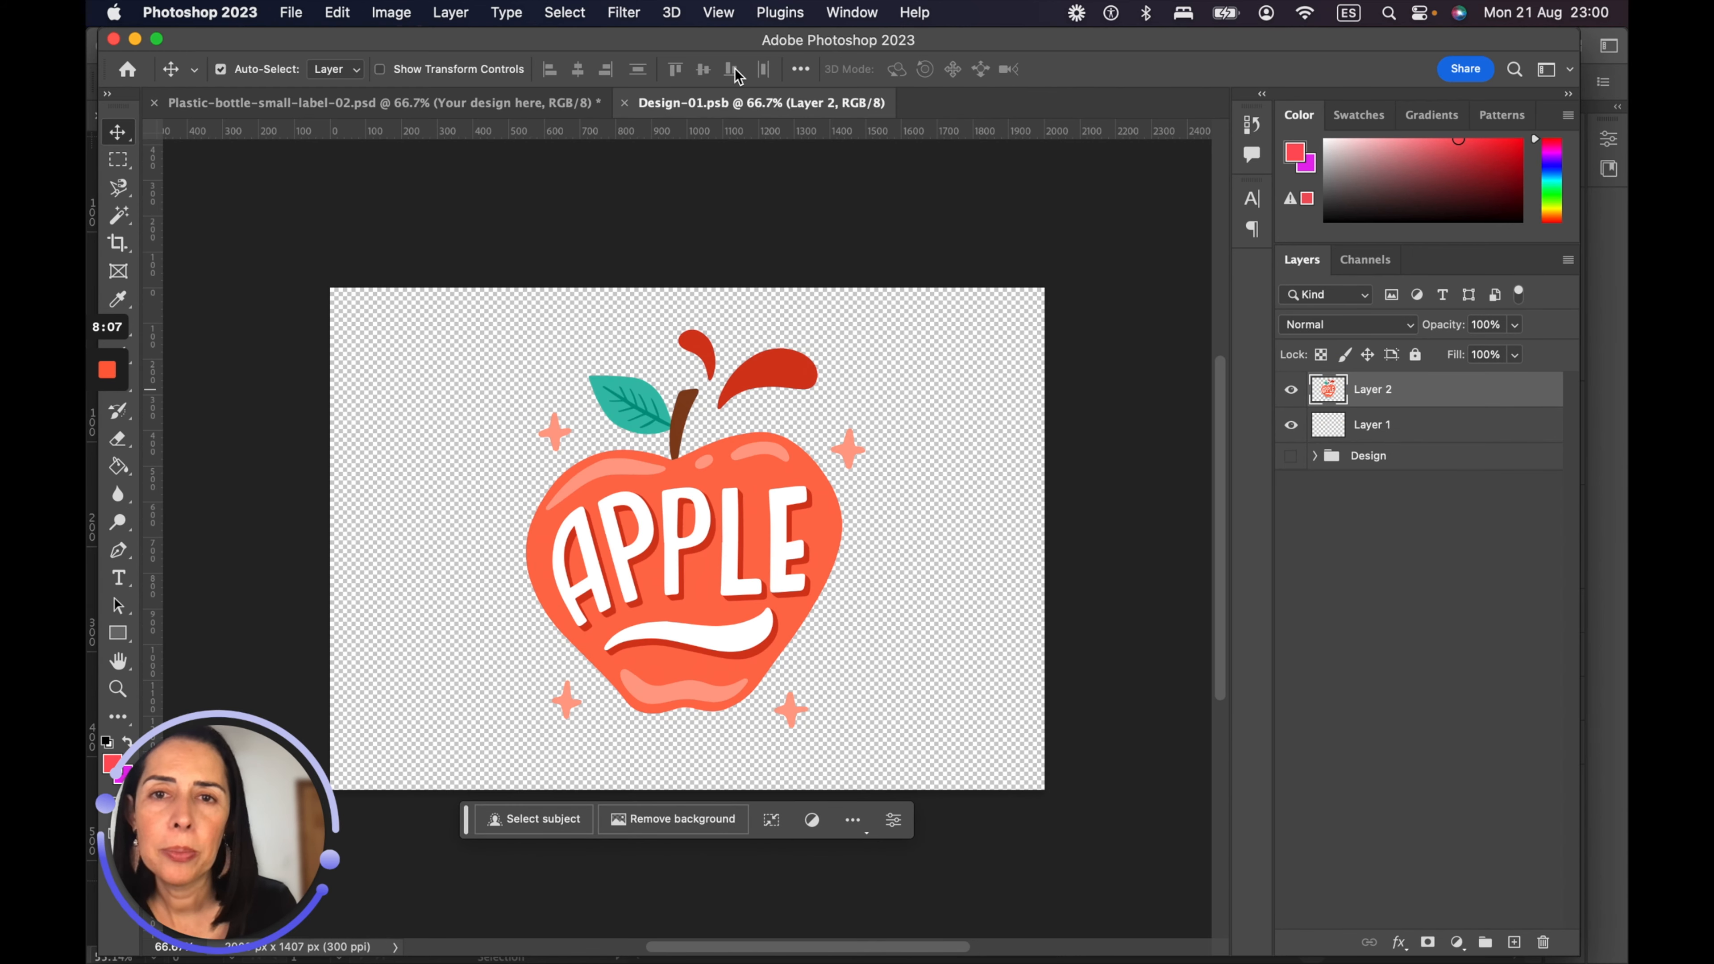
{"action": "left_click", "coordinate": [623, 103]}
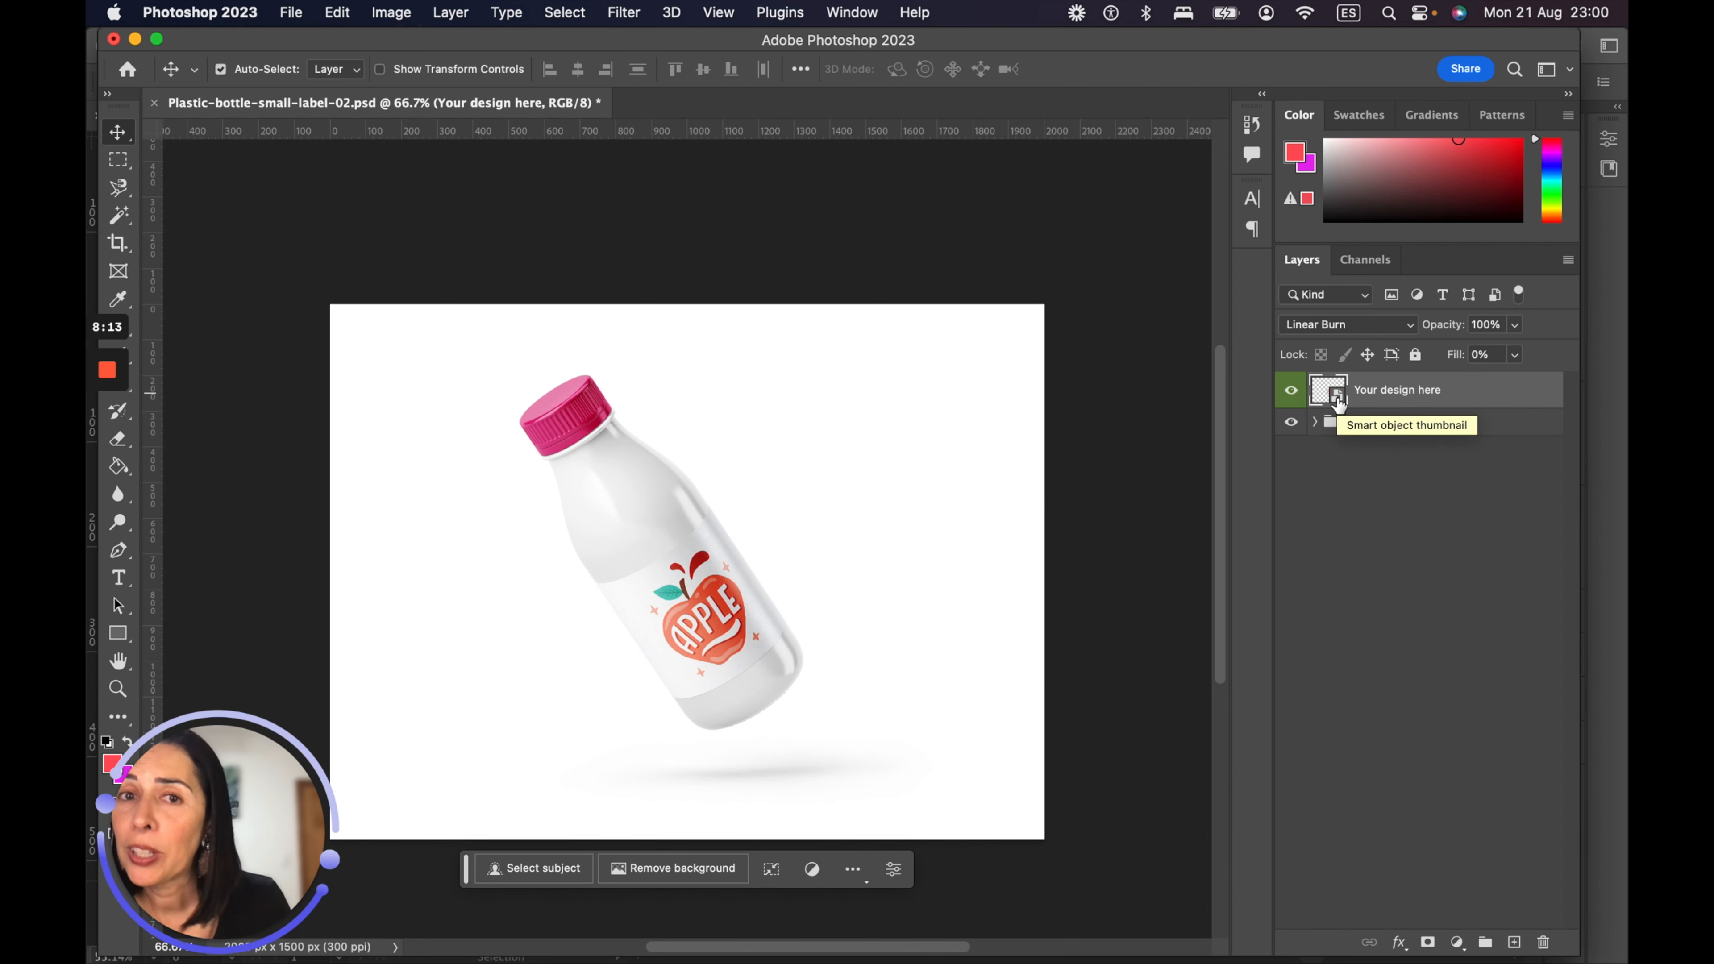
Step: Reopen the Your design here smart object and cover its whole canvas with a rectangle about 2002 × 1409 px on a new layer
{"action": "double_click", "coordinate": [1331, 405]}
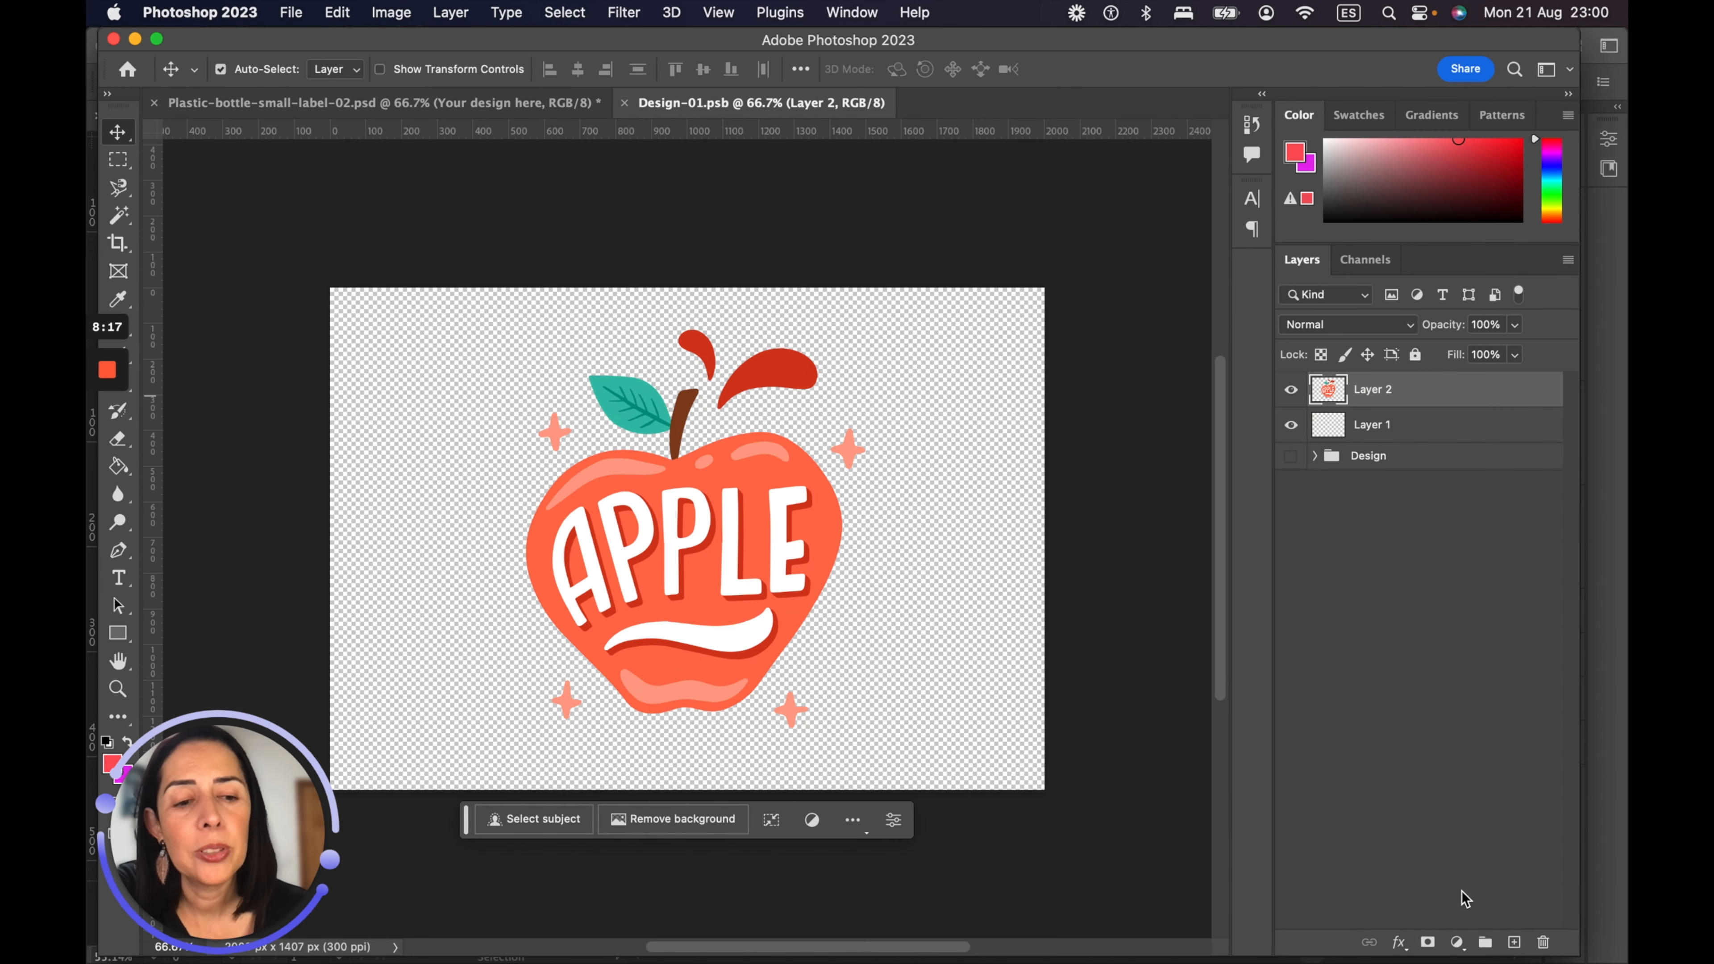
{"action": "left_click", "coordinate": [1519, 942]}
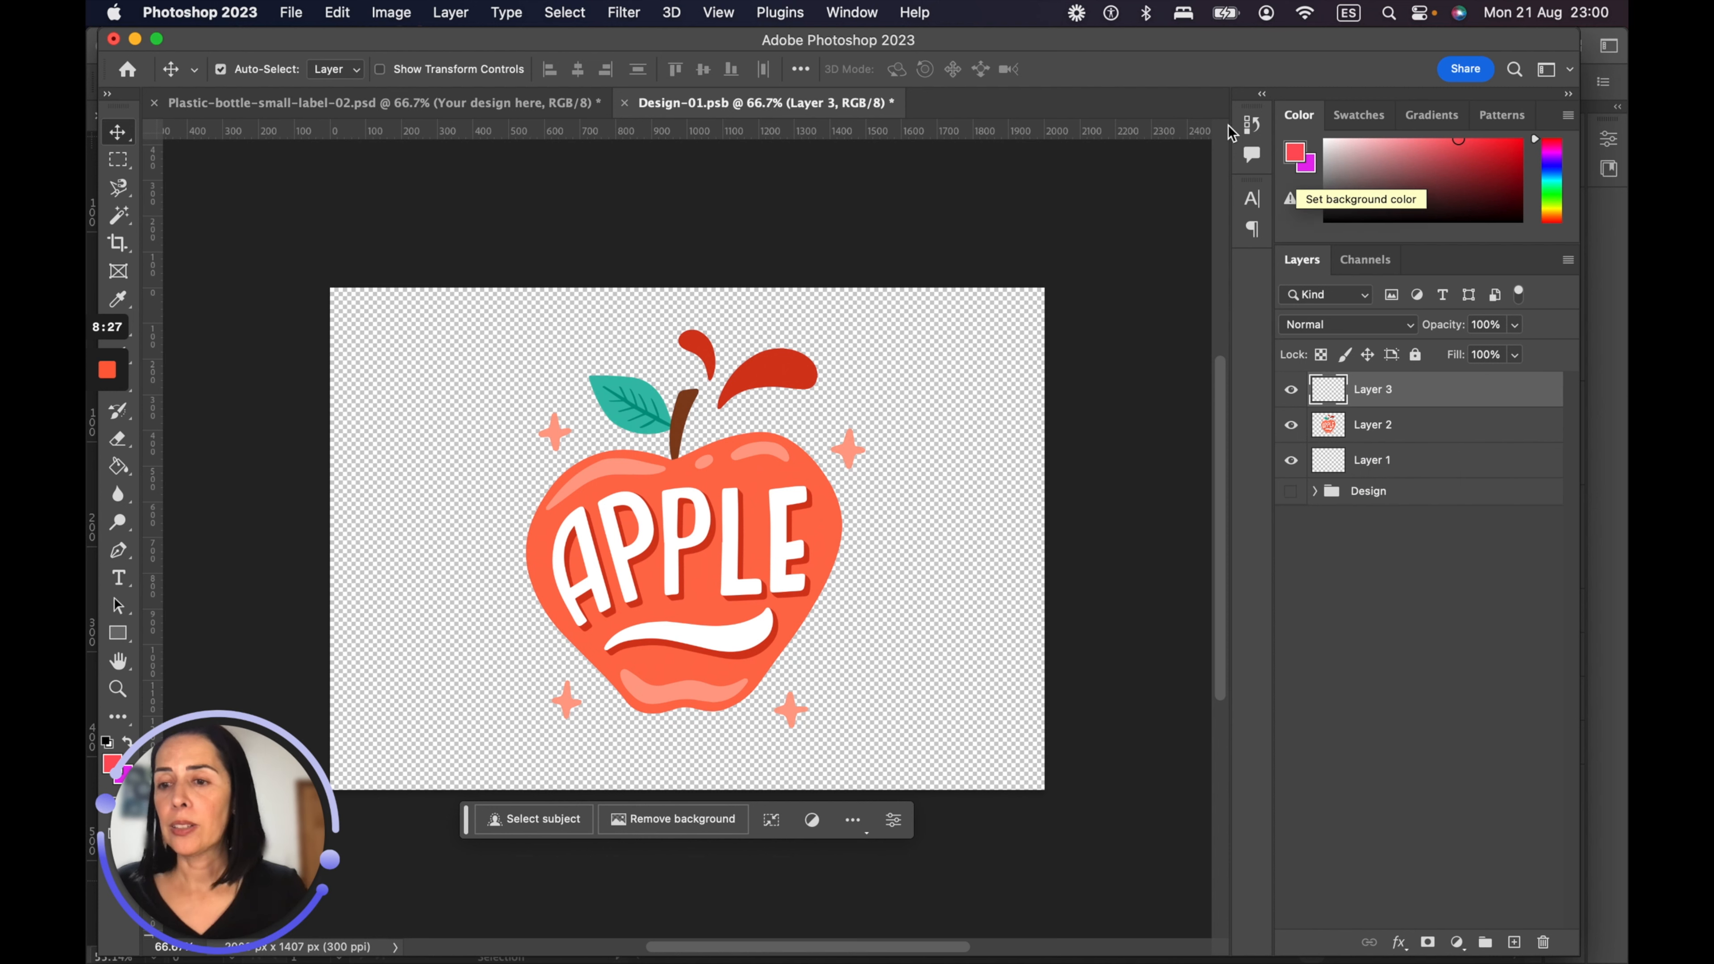
{"action": "left_click", "coordinate": [120, 635]}
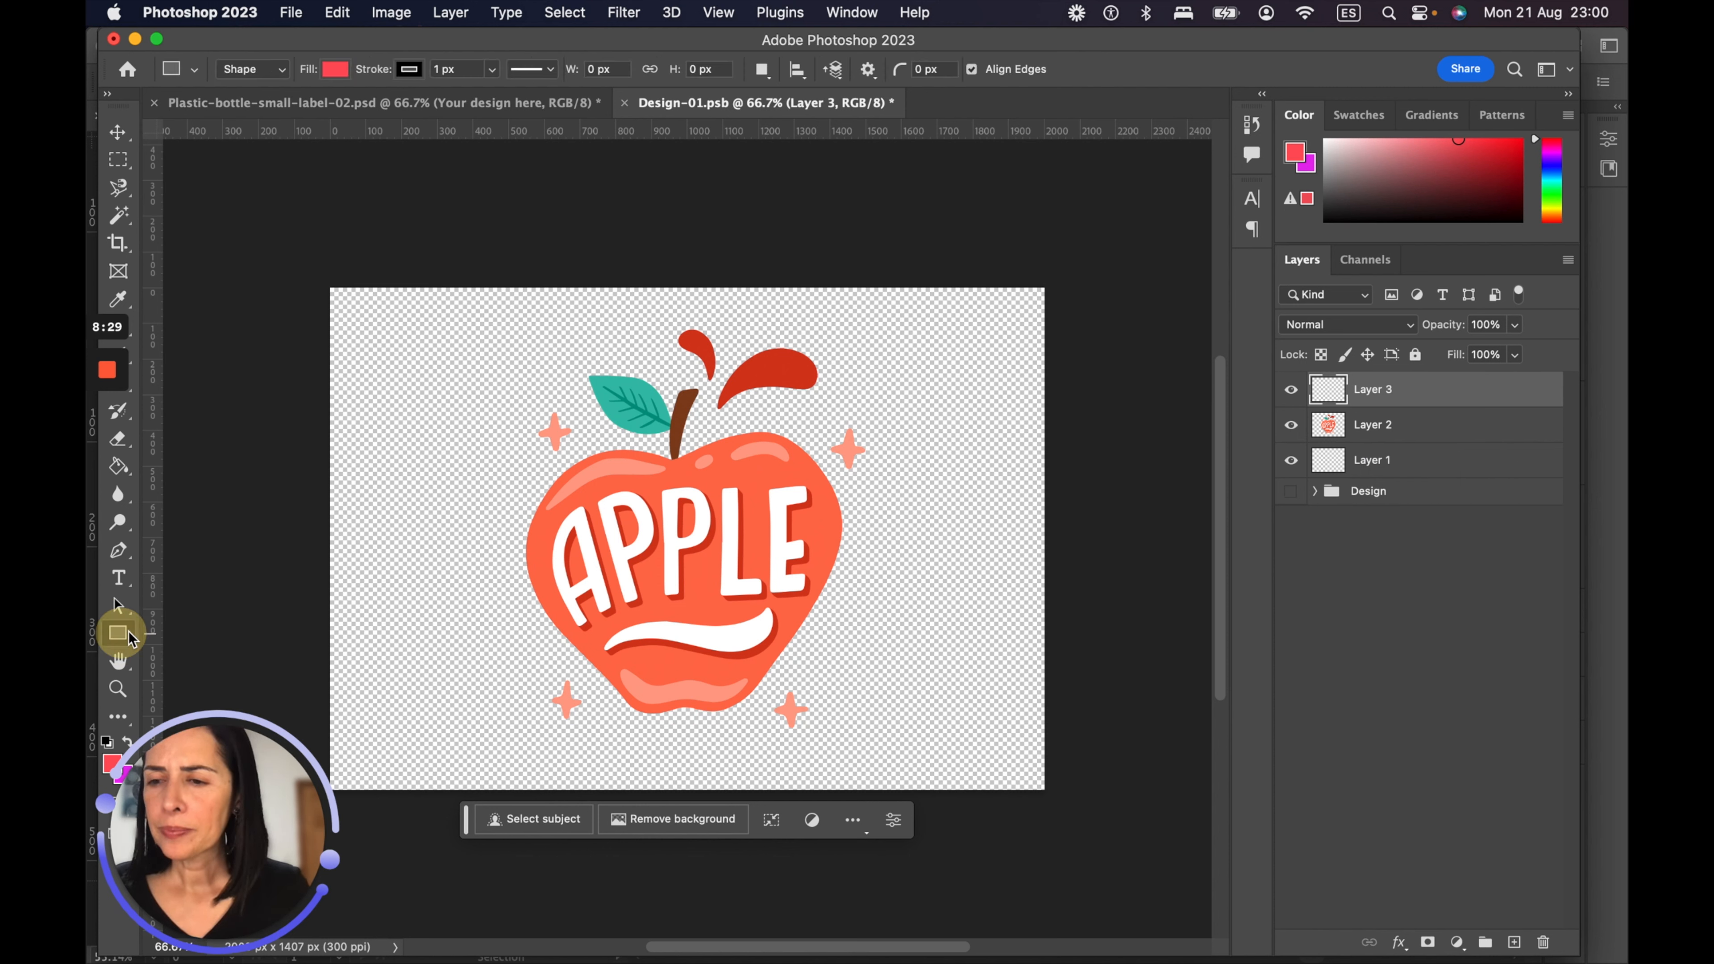
{"action": "left_click_drag", "start_coordinate": [328, 292], "coordinate": [1047, 791]}
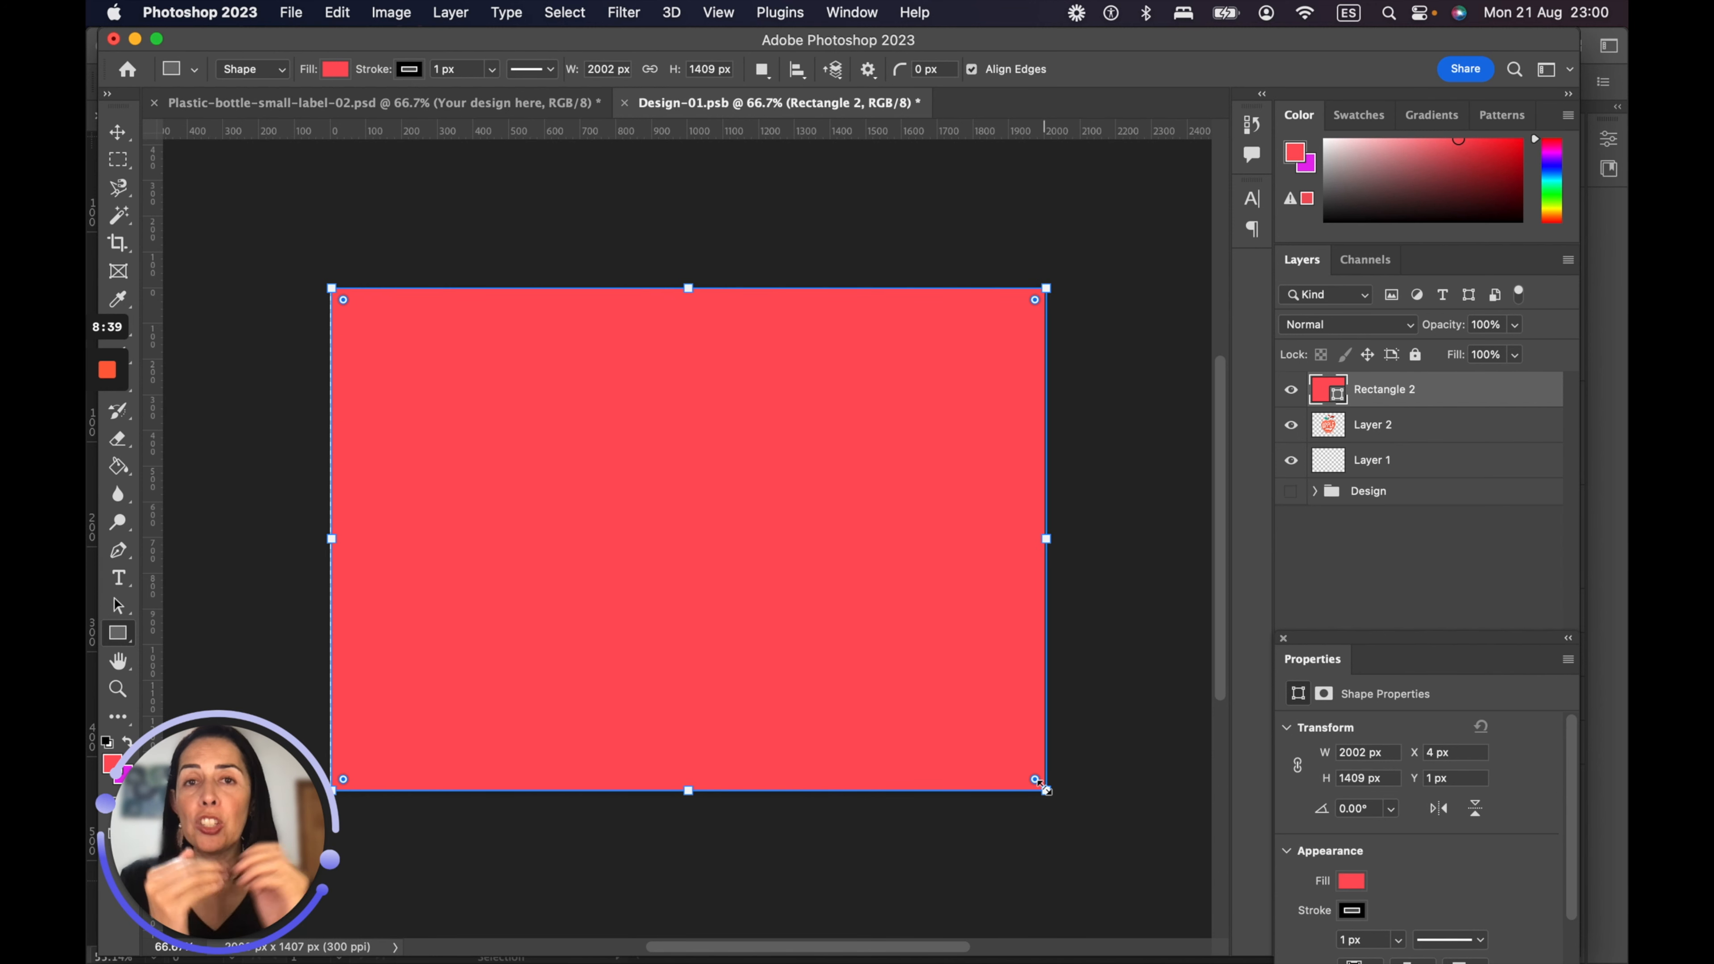
Step: Place the rectangle beneath the Apple artwork layer and change its fill to the recently used orange
{"action": "left_click", "coordinate": [1395, 392]}
{"action": "left_click_drag", "start_coordinate": [1395, 392], "coordinate": [1387, 429]}
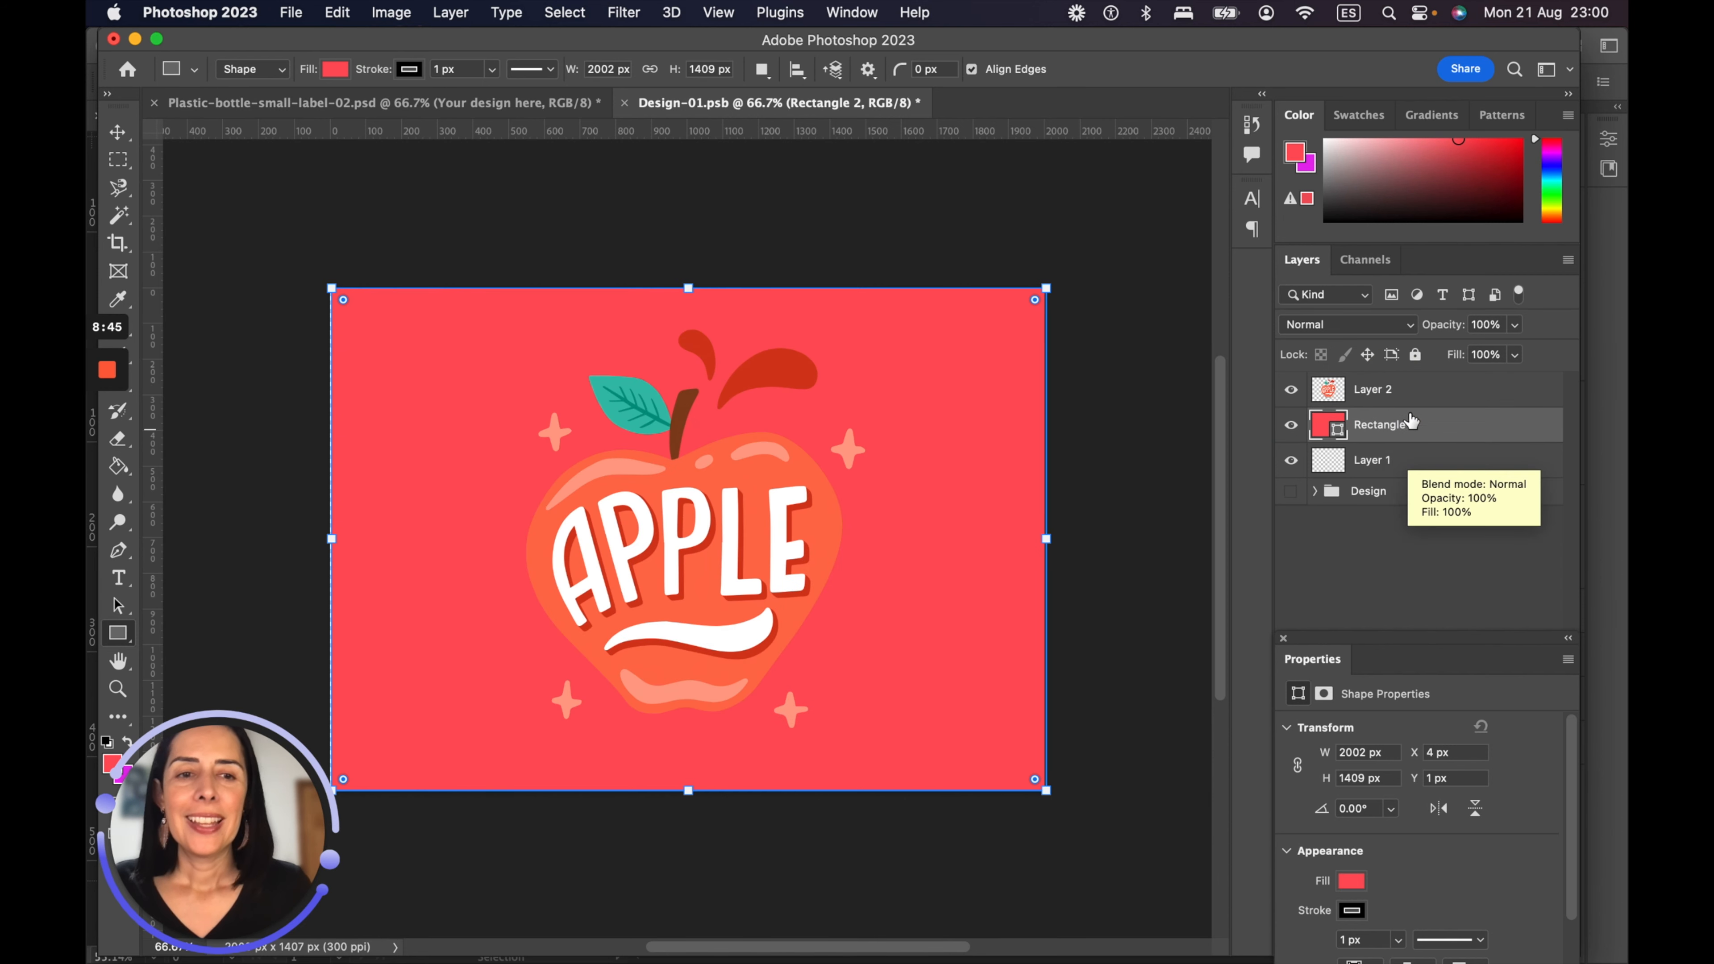
{"action": "left_click", "coordinate": [336, 69]}
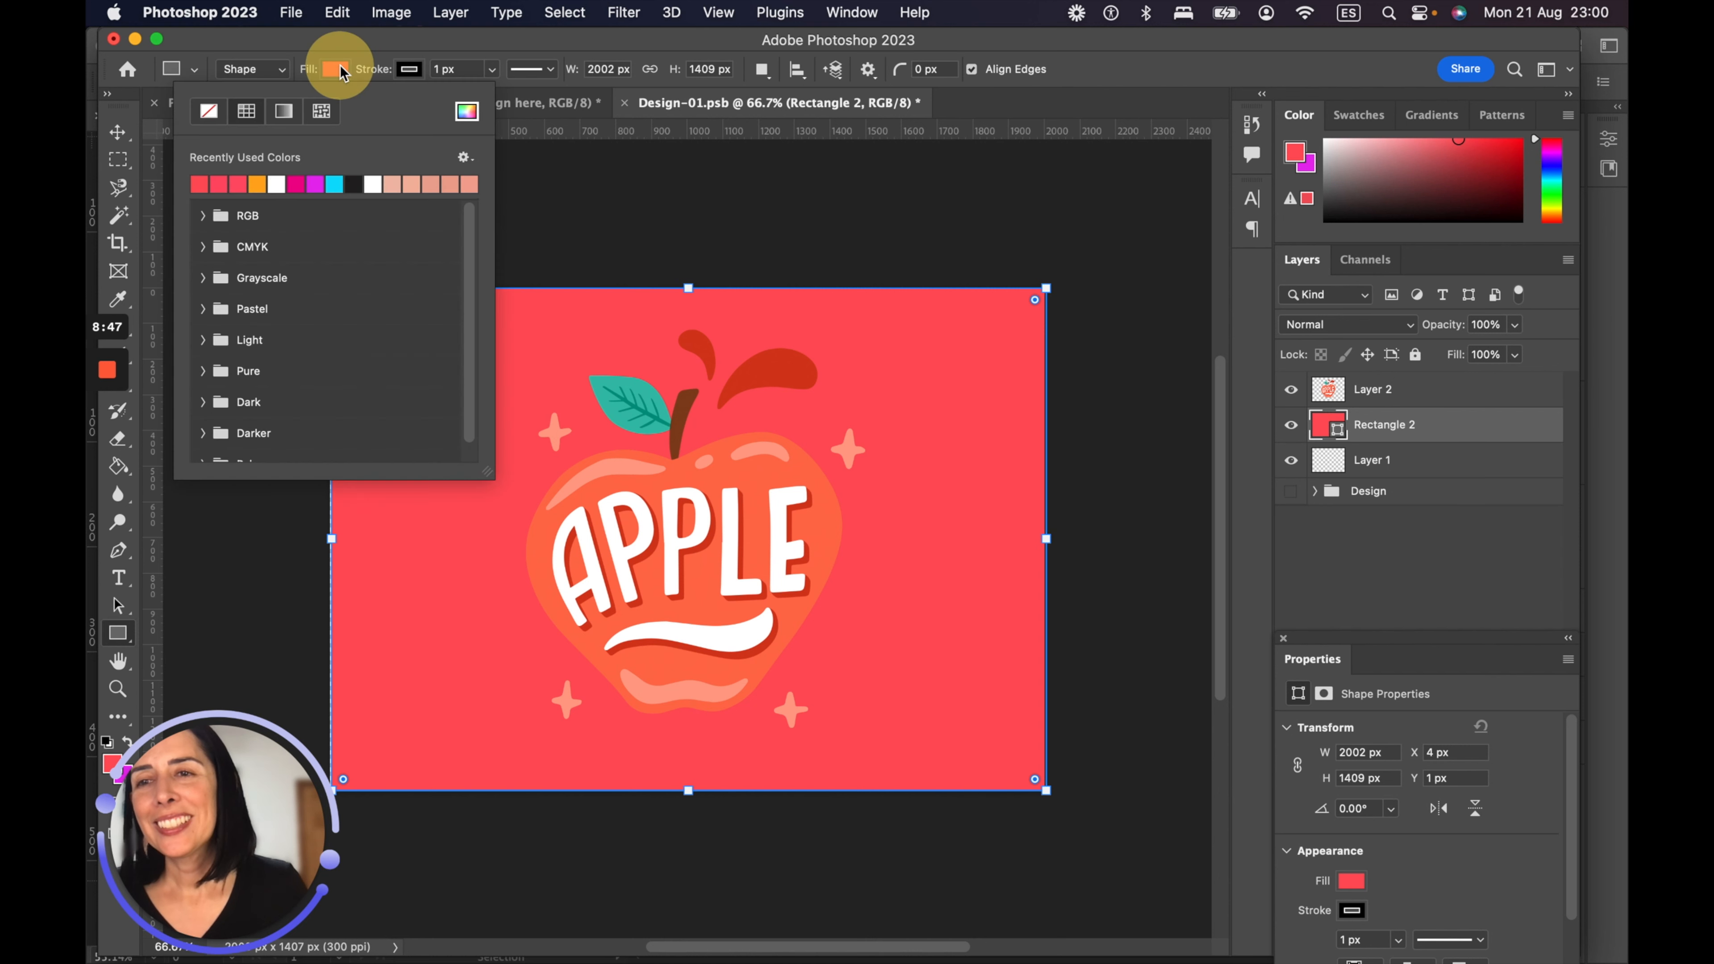
{"action": "left_click", "coordinate": [259, 185]}
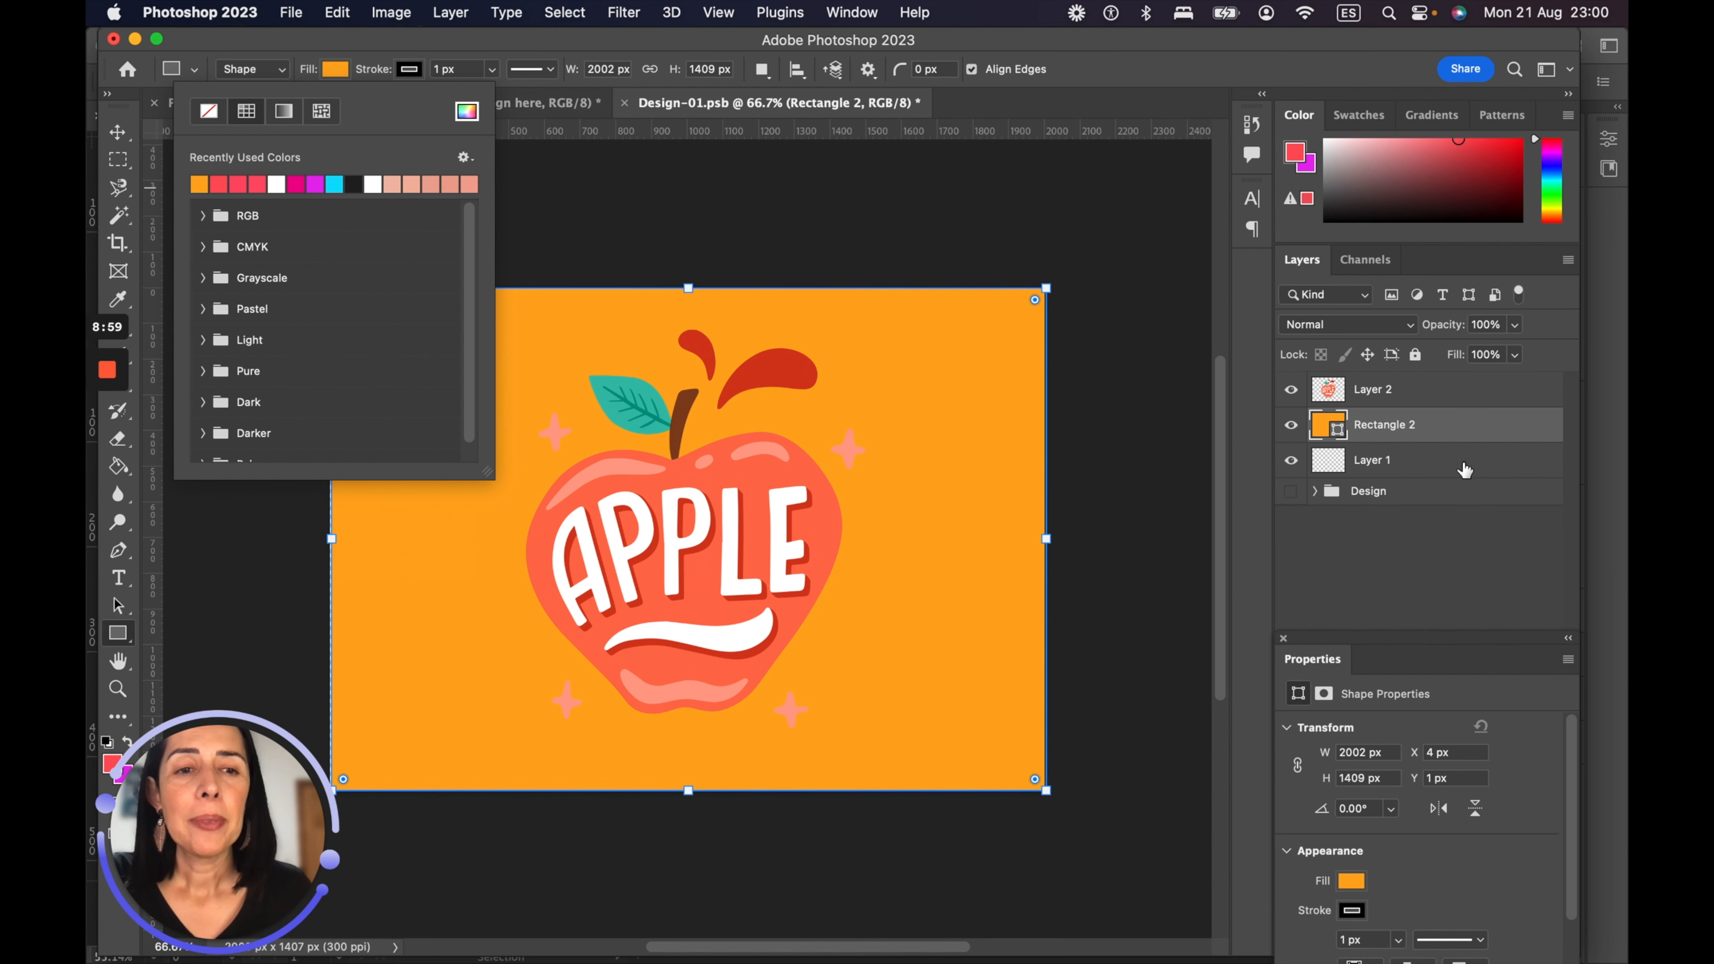
Step: Preview blend modes on the Apple artwork layer, including Luminosity, without applying one
{"action": "left_click", "coordinate": [1396, 395]}
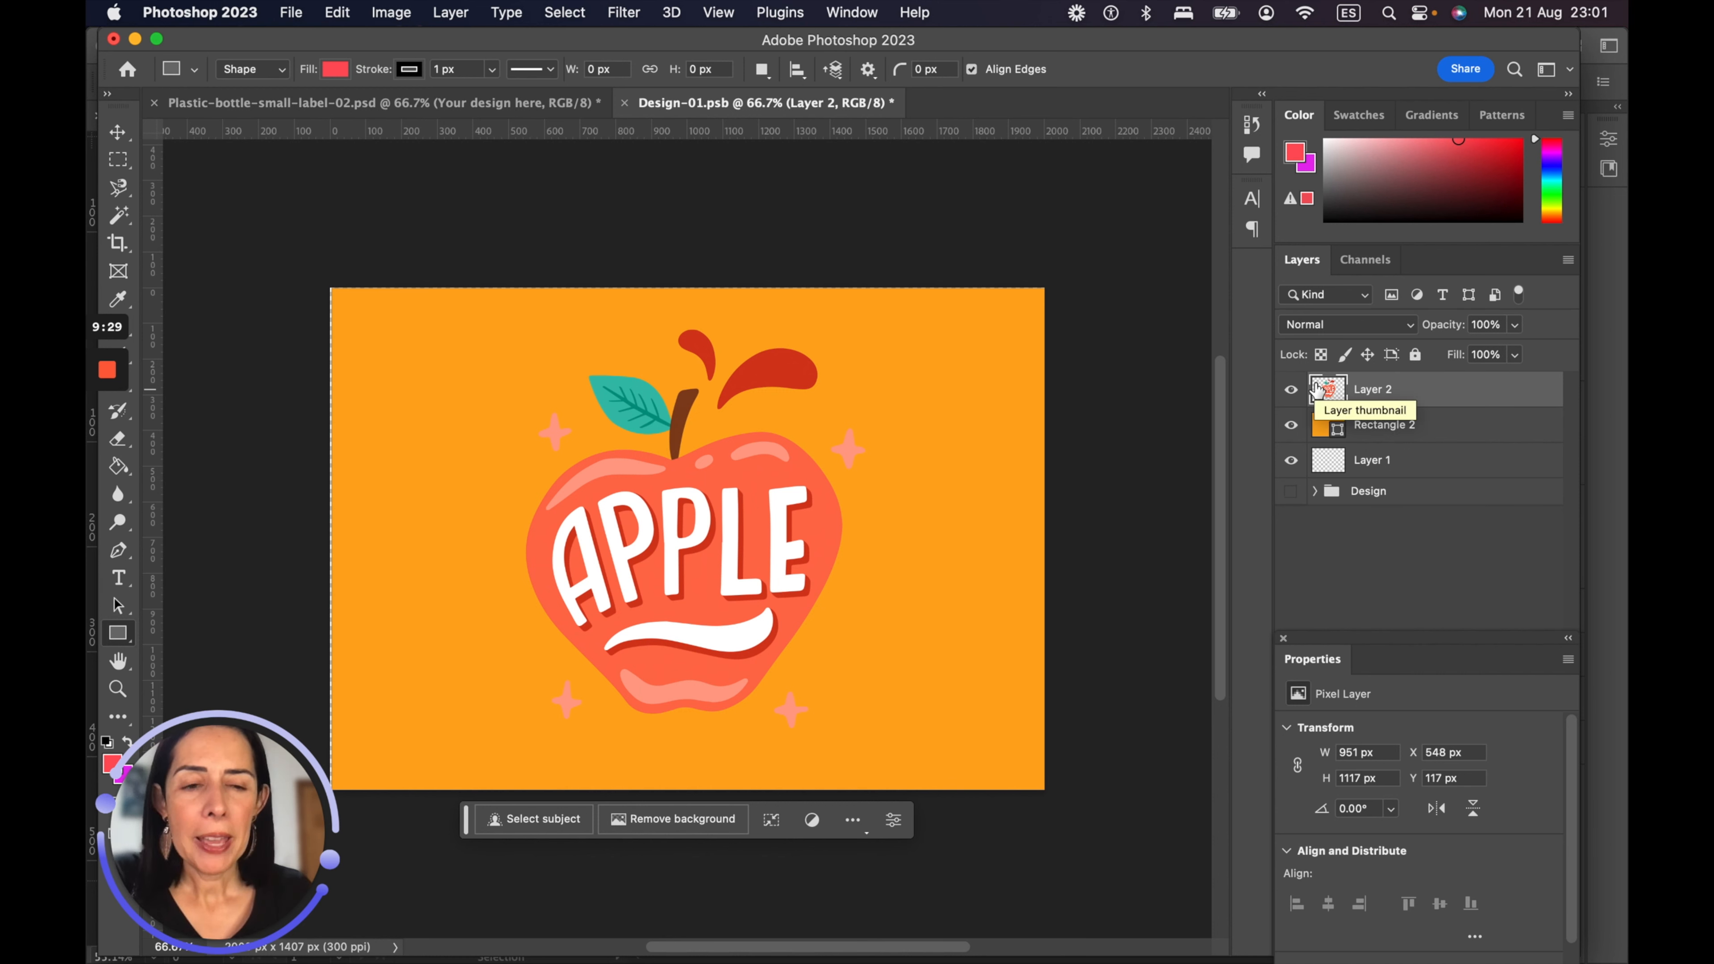
{"action": "left_click", "coordinate": [1408, 328]}
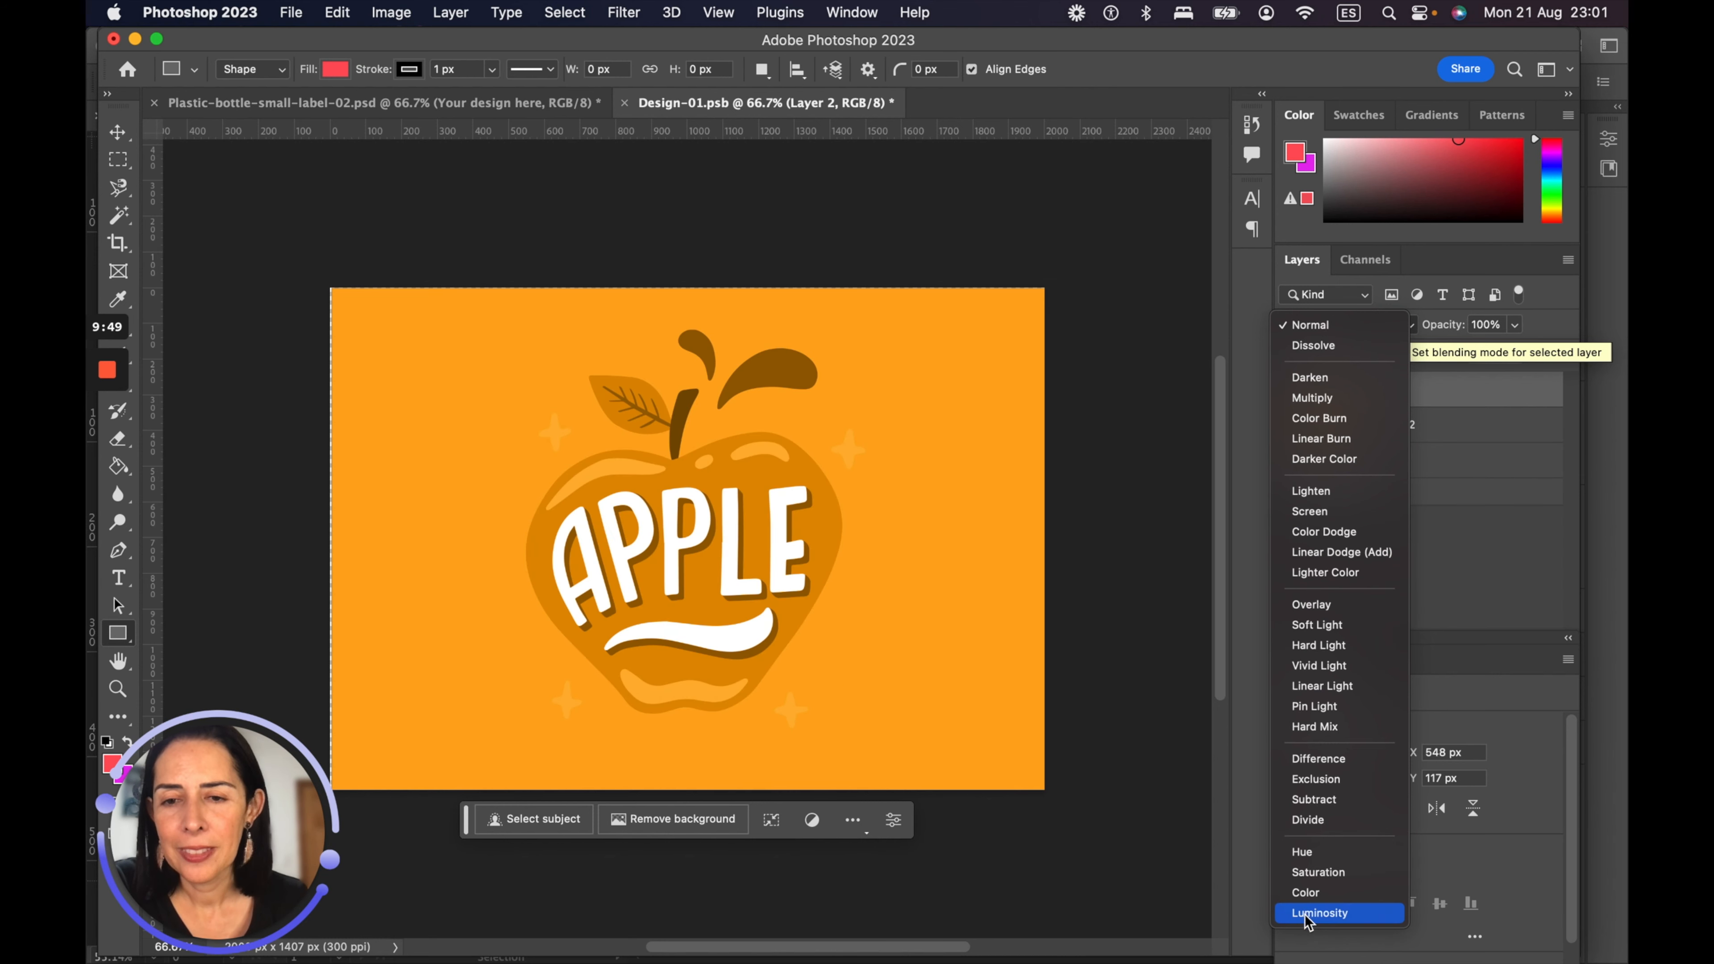
{"action": "left_click", "coordinate": [1487, 503]}
Step: Hide the layer properties and shrink the Photoshop window, leaving free screen space below it
{"action": "left_click", "coordinate": [1289, 638]}
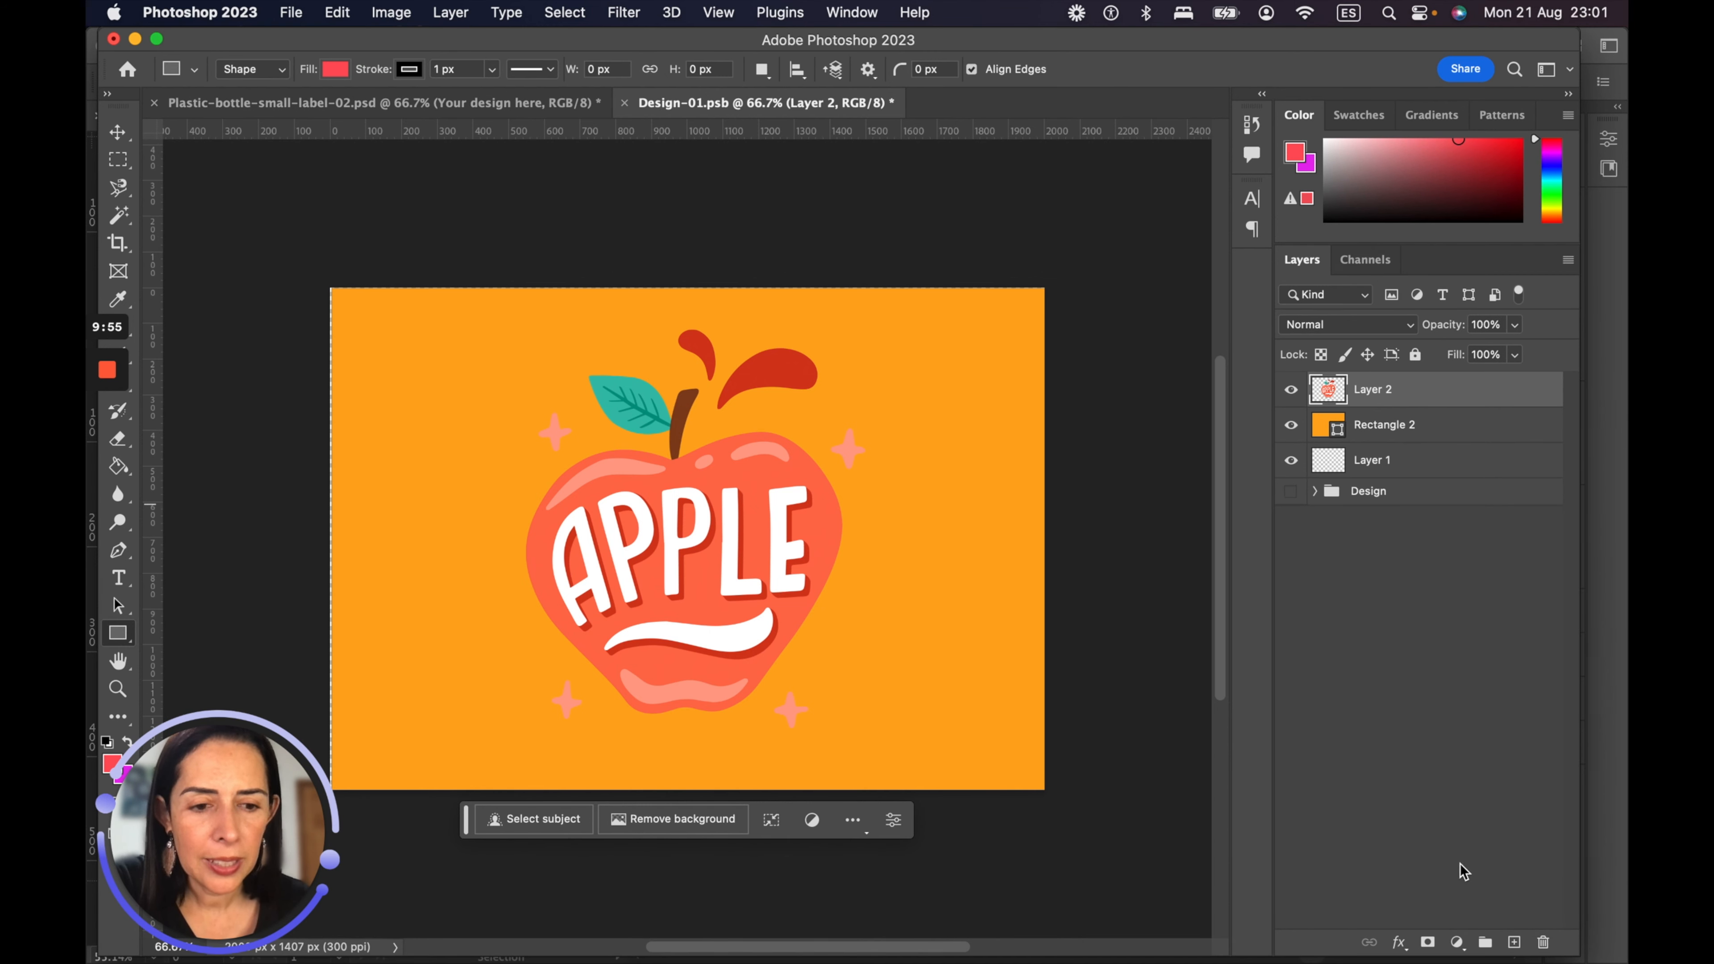
{"action": "left_click_drag", "start_coordinate": [1562, 944], "coordinate": [1498, 624]}
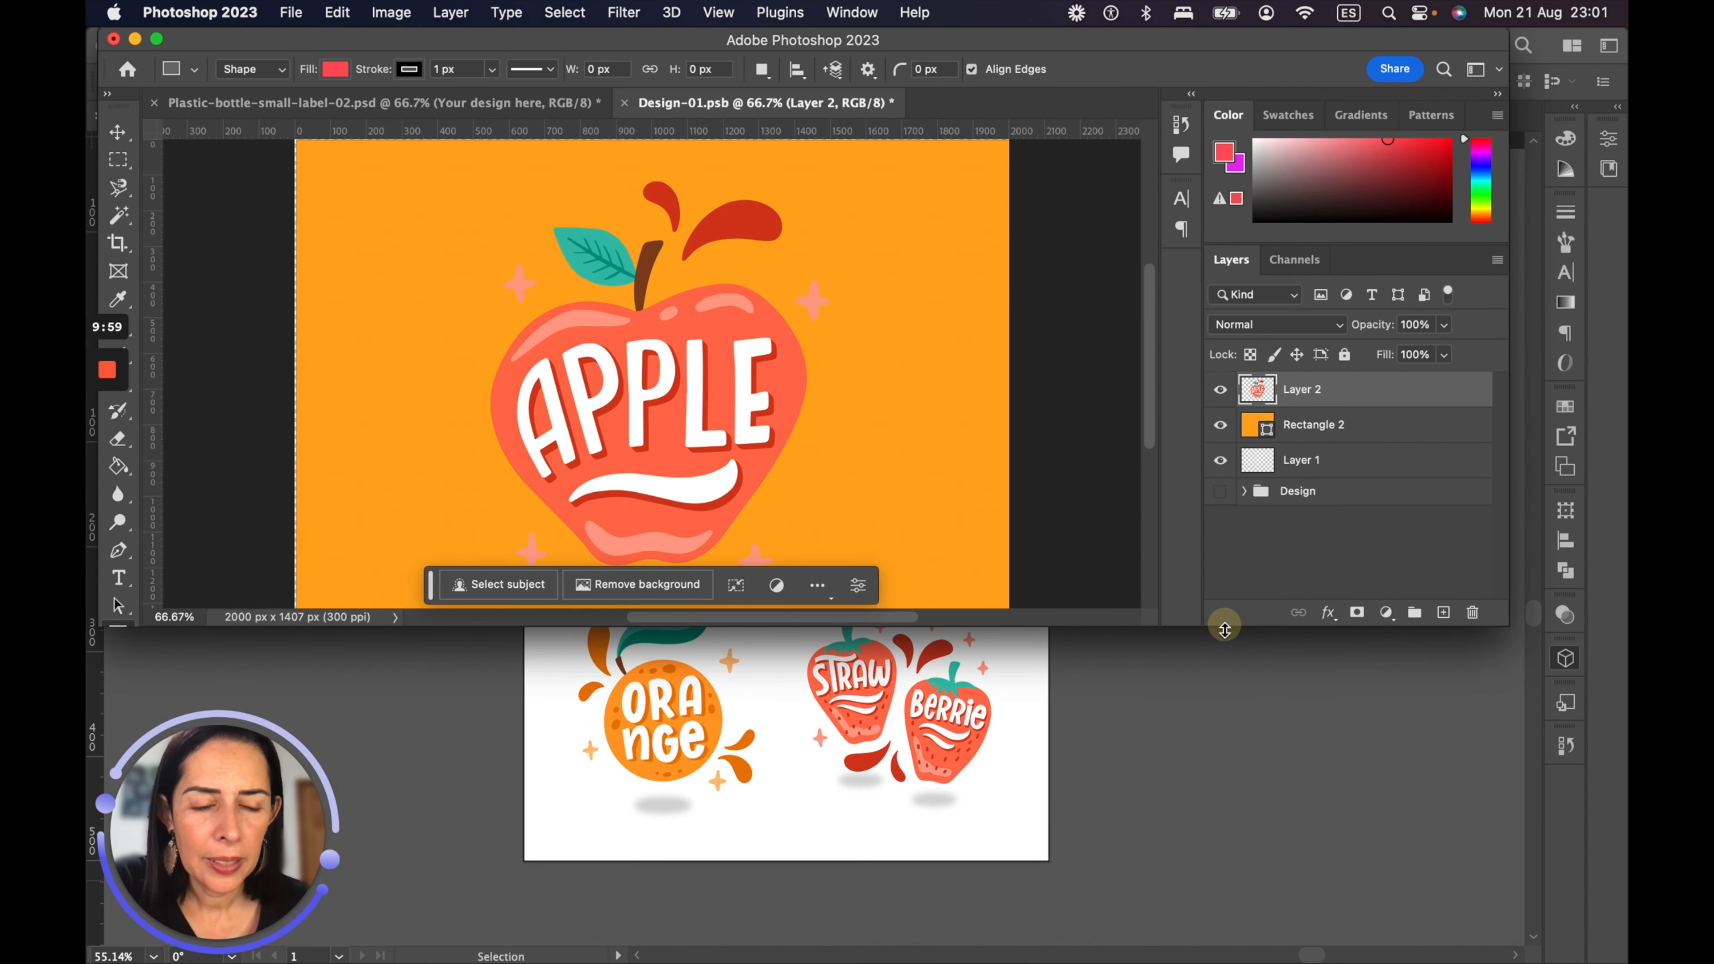
{"action": "left_click_drag", "start_coordinate": [1224, 624], "coordinate": [1219, 704]}
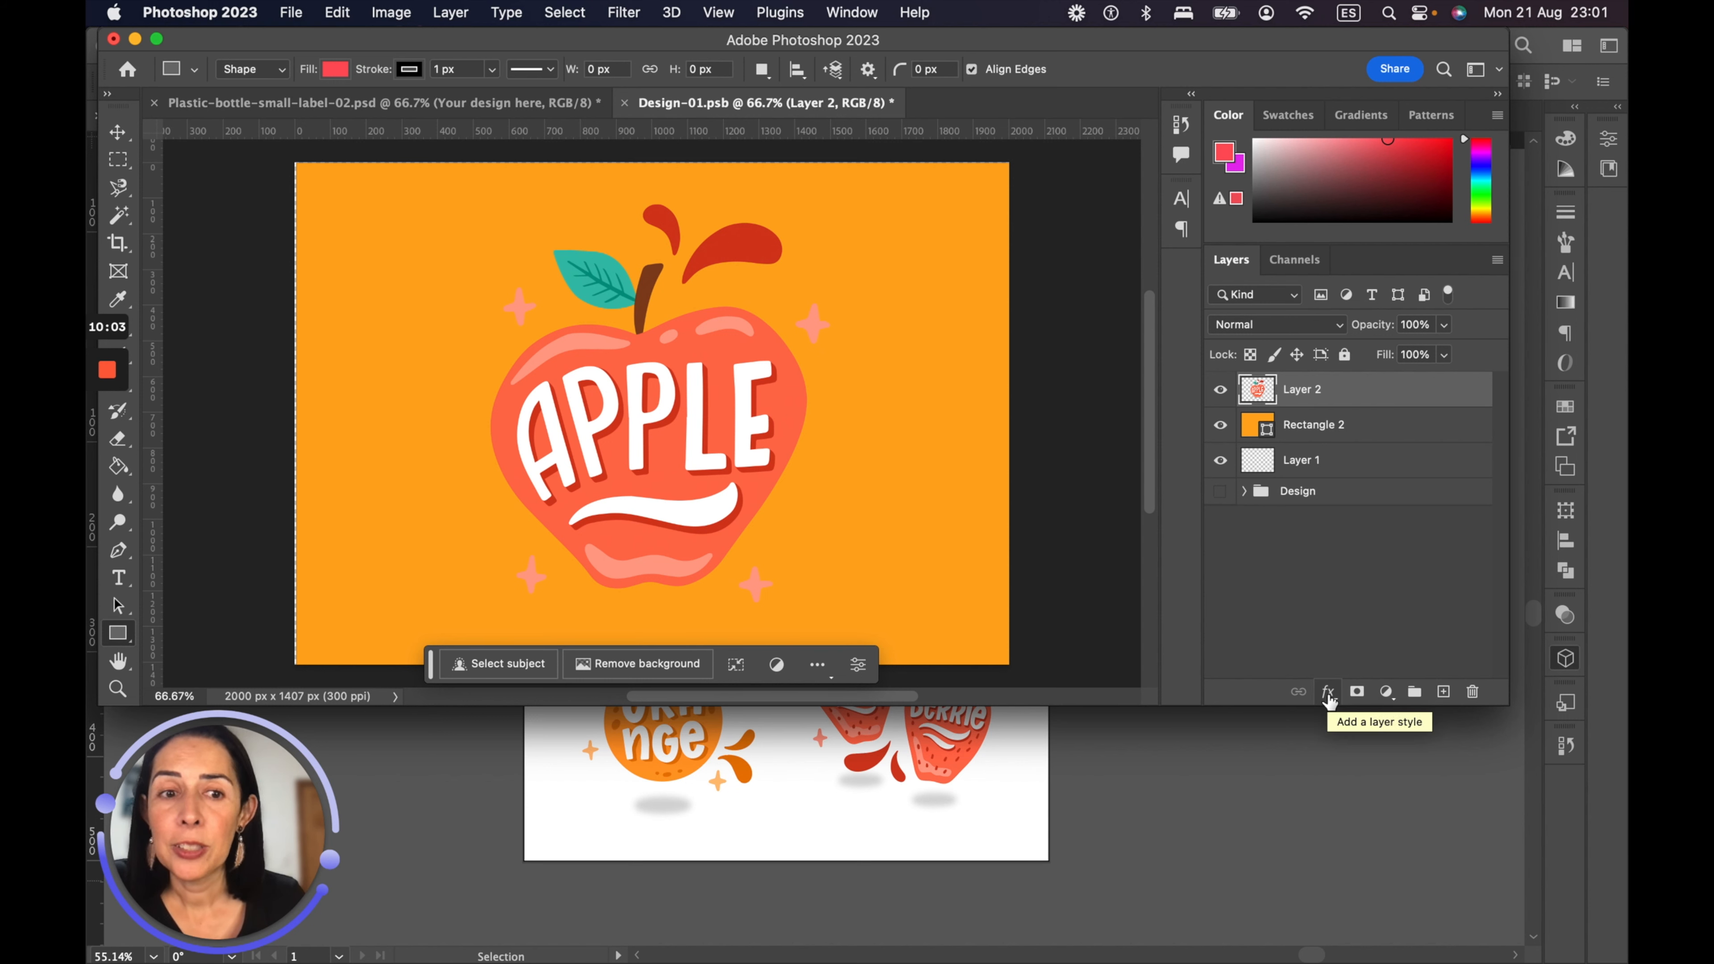
Step: Add a drop shadow to the Apple artwork layer and lower the shadow's opacity
{"action": "left_click", "coordinate": [1328, 694]}
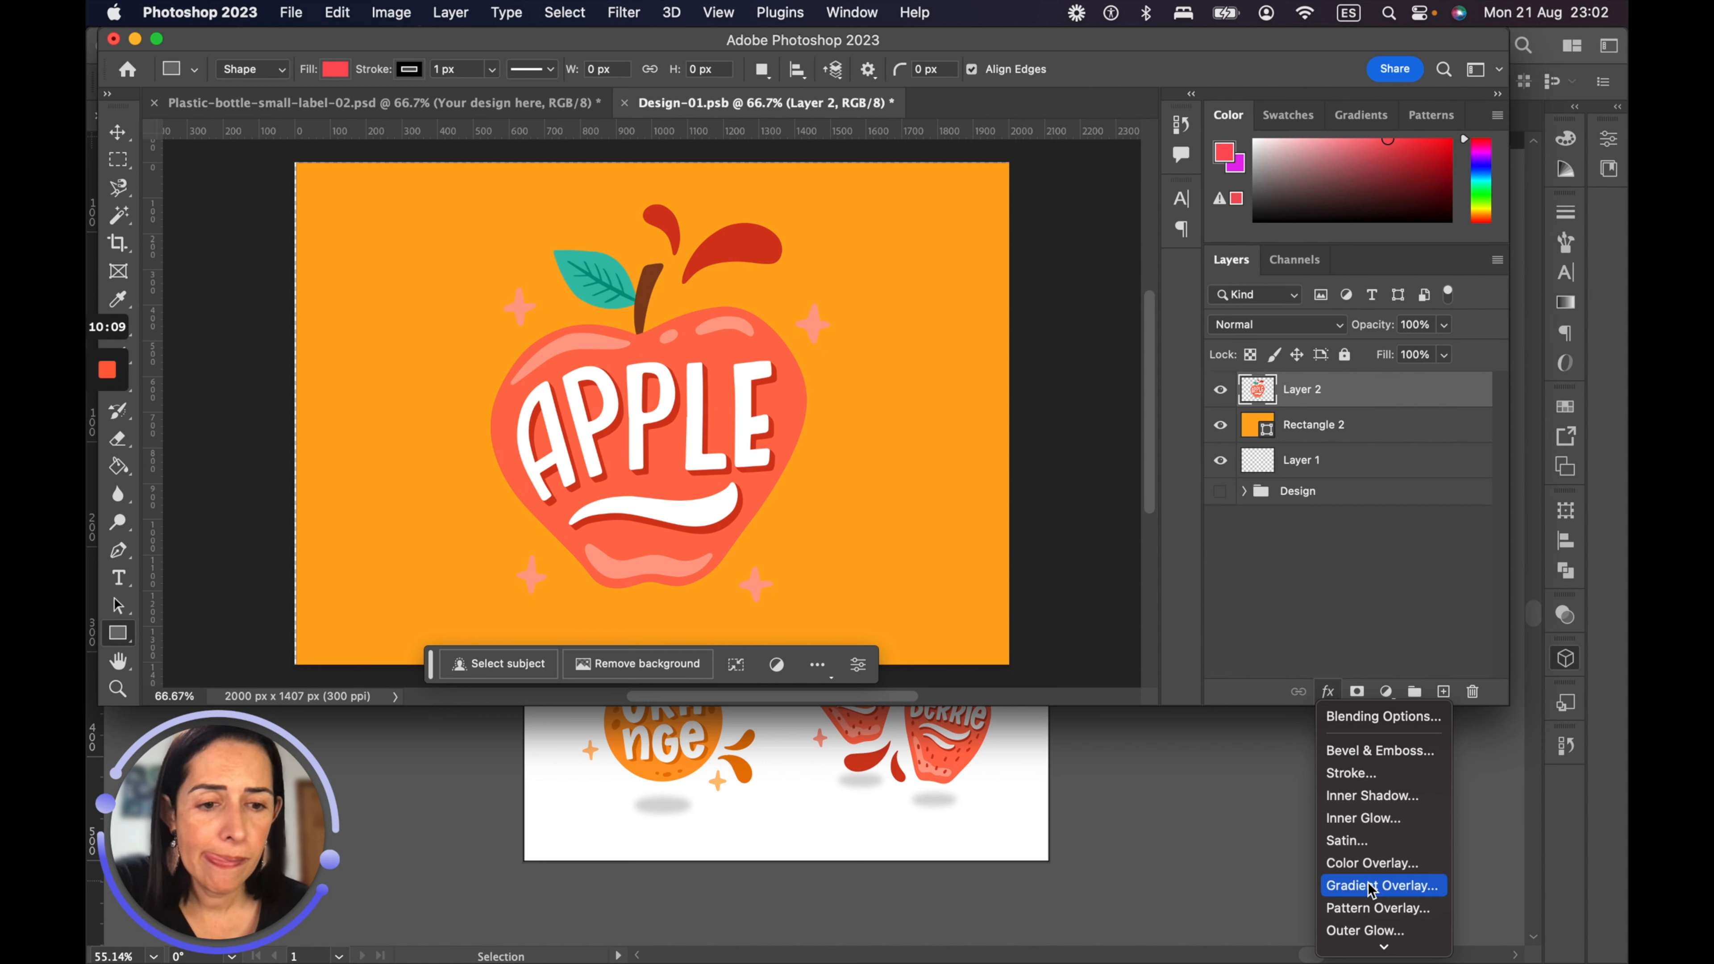
{"action": "scroll", "coordinate": [1372, 890], "scroll_direction": "down", "scroll_amount": 1}
{"action": "left_click", "coordinate": [1376, 938]}
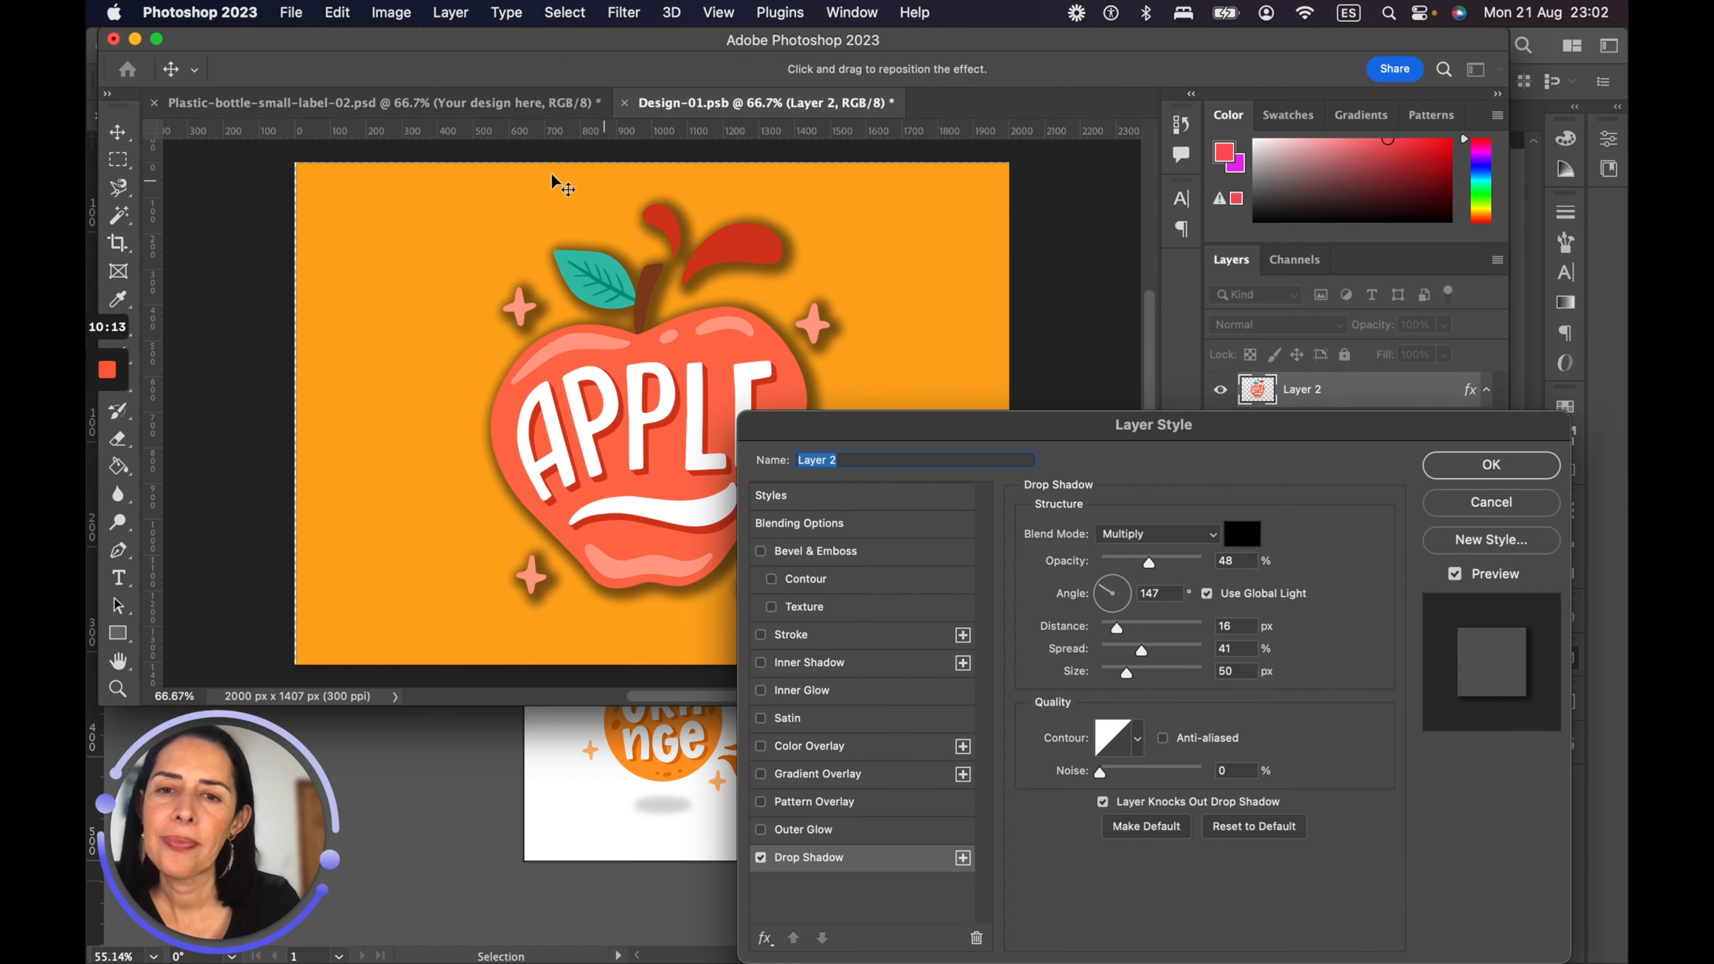
{"action": "left_click_drag", "start_coordinate": [1149, 566], "coordinate": [1137, 569]}
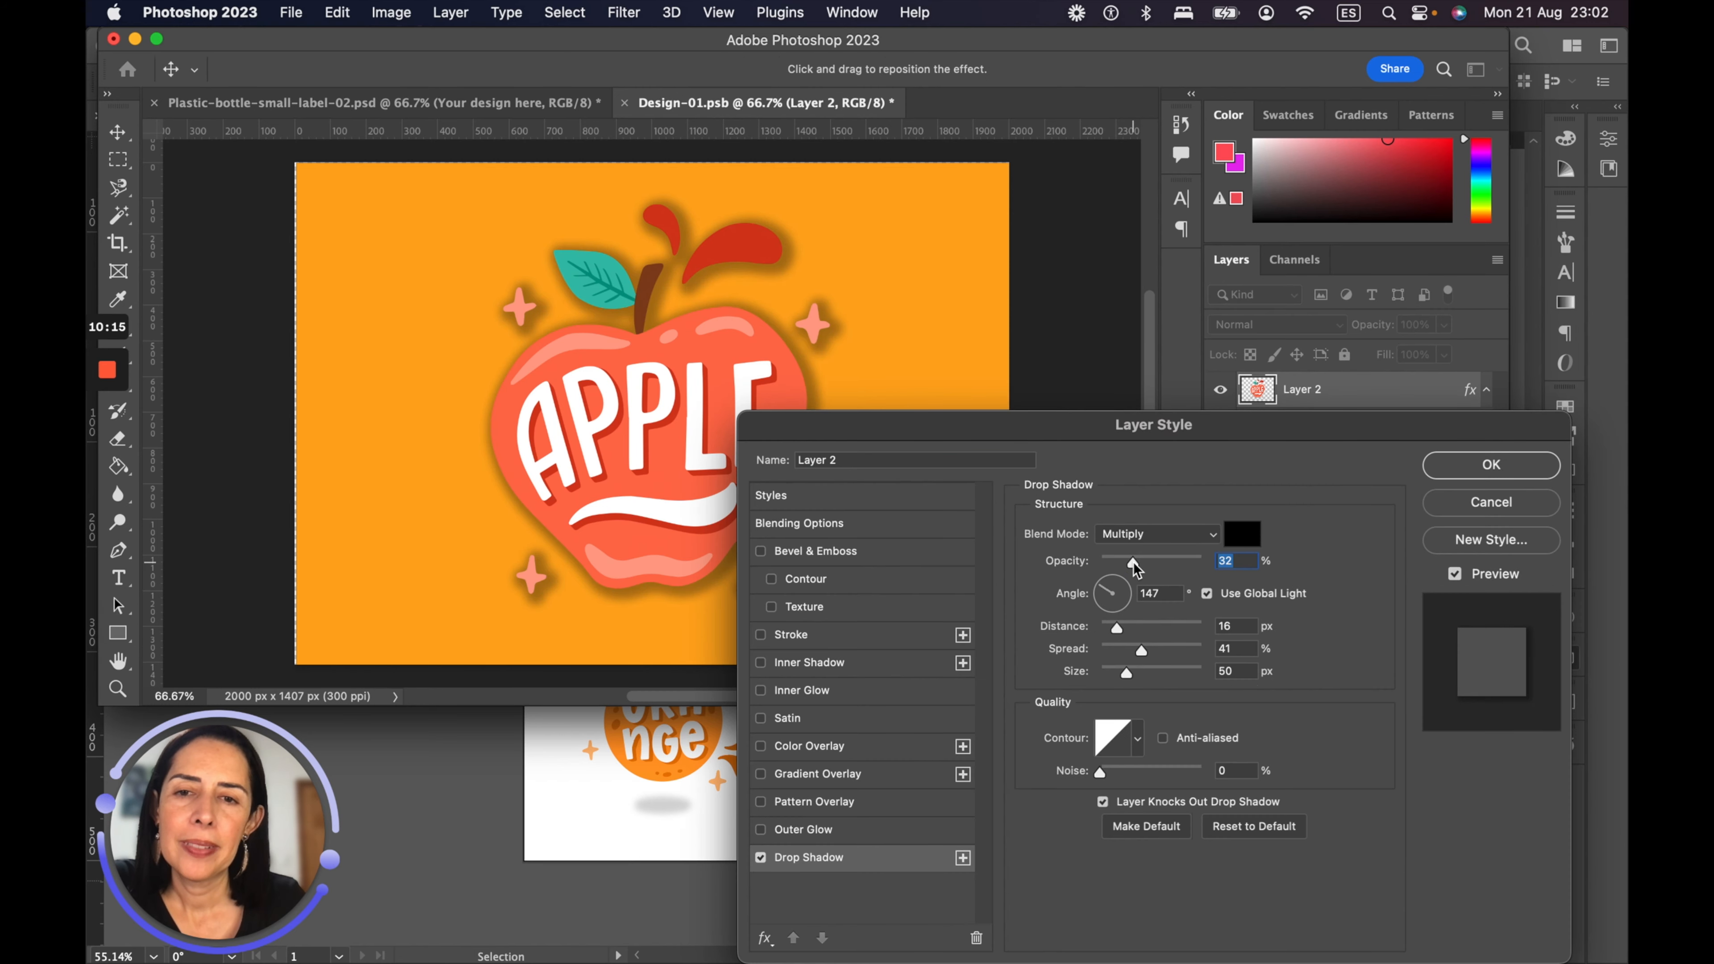
{"action": "left_click", "coordinate": [1241, 560]}
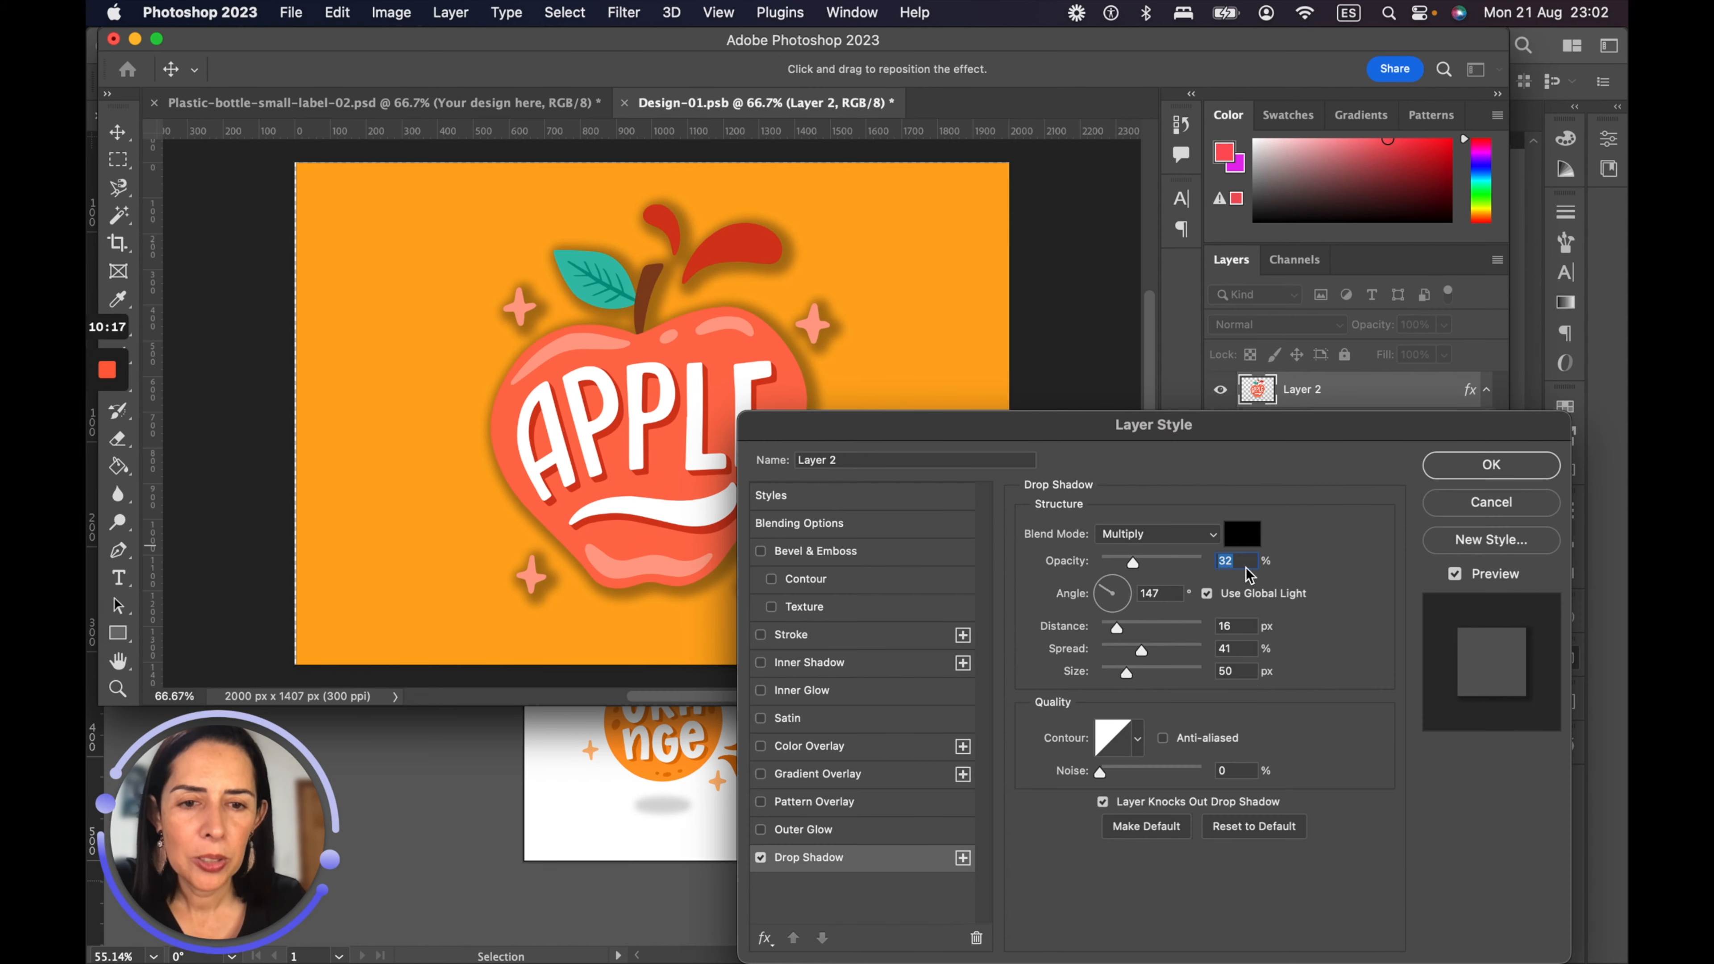
{"action": "mouse_move", "coordinate": [1132, 564]}
{"action": "left_mouse_down"}
{"action": "mouse_move", "coordinate": [1118, 573]}
{"action": "mouse_move", "coordinate": [1136, 563]}
{"action": "left_mouse_up"}
{"action": "left_click", "coordinate": [1466, 465]}
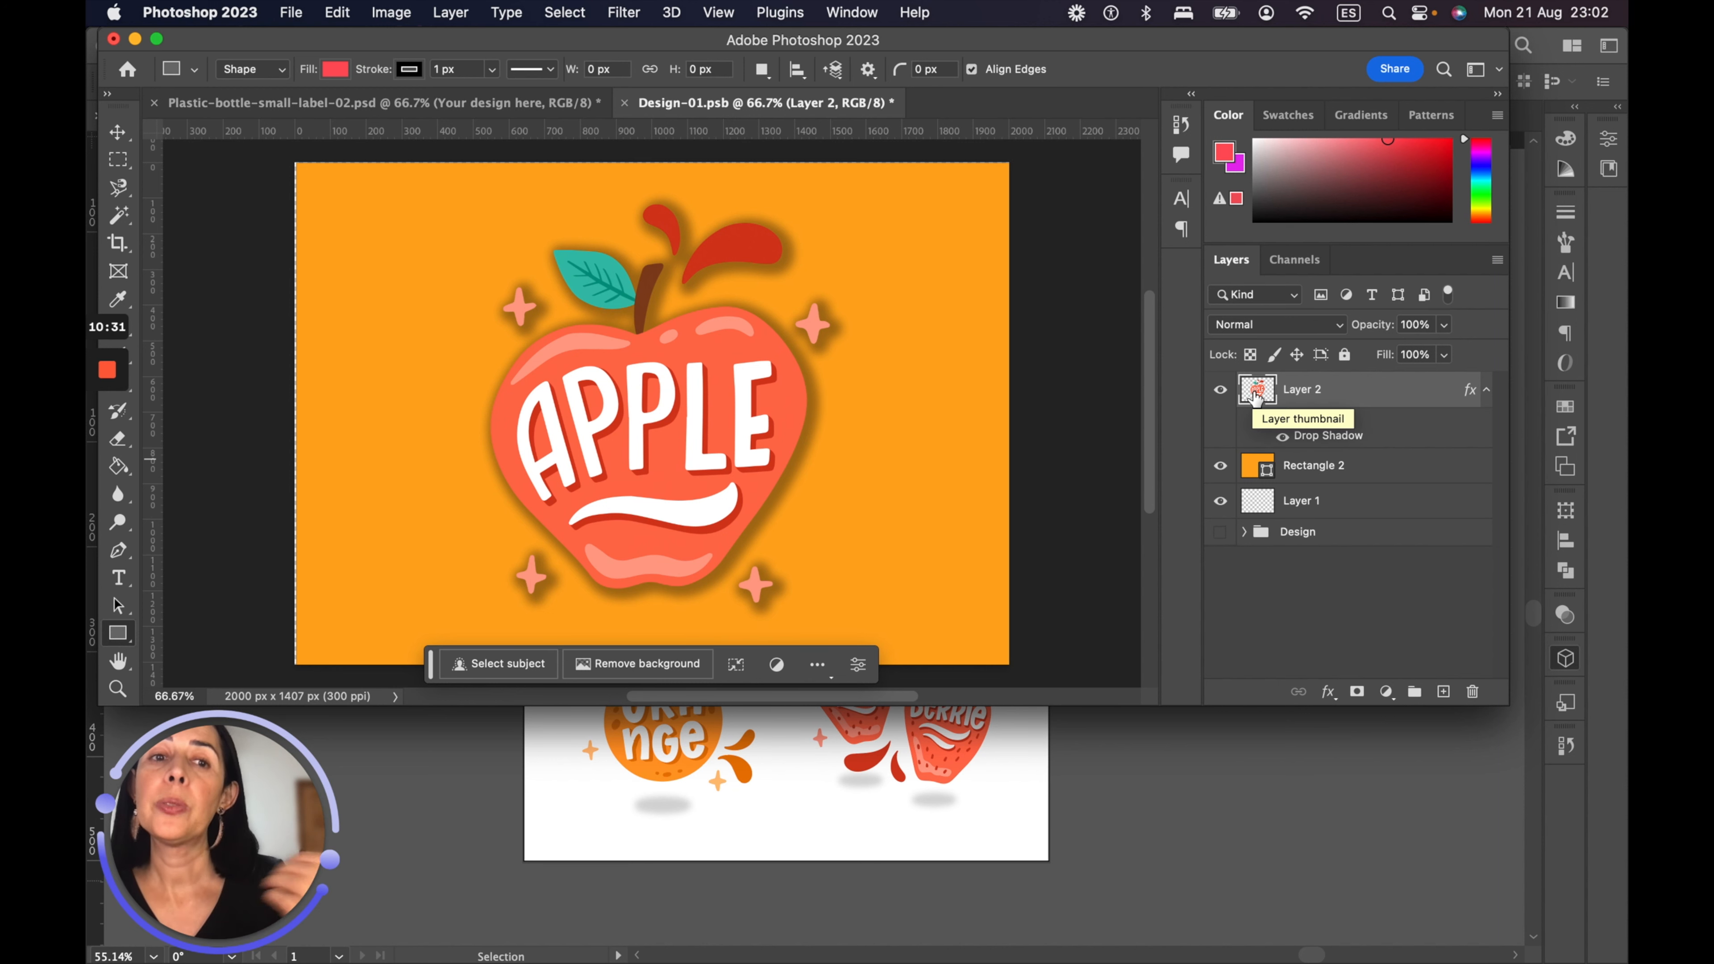
Step: Rename the artwork layer as apple, then close Design-01.psb with its changes saved
{"action": "double_click", "coordinate": [1302, 388]}
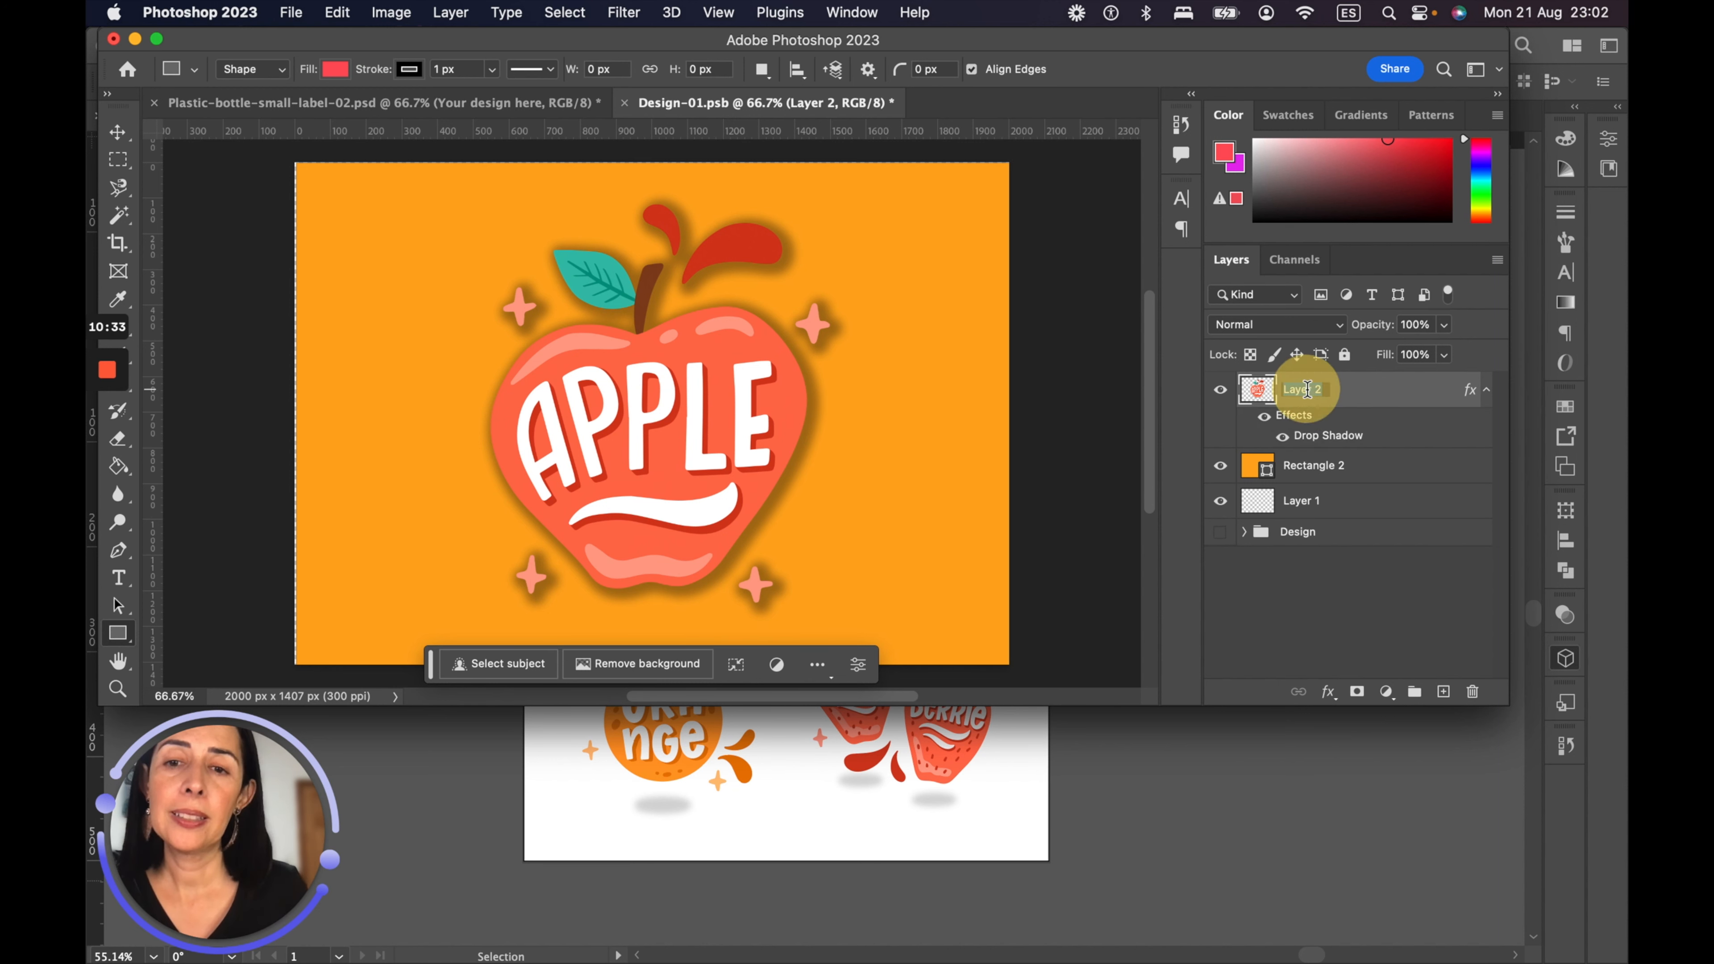
{"action": "type", "text": "apple"}
{"action": "key", "text": "Return"}
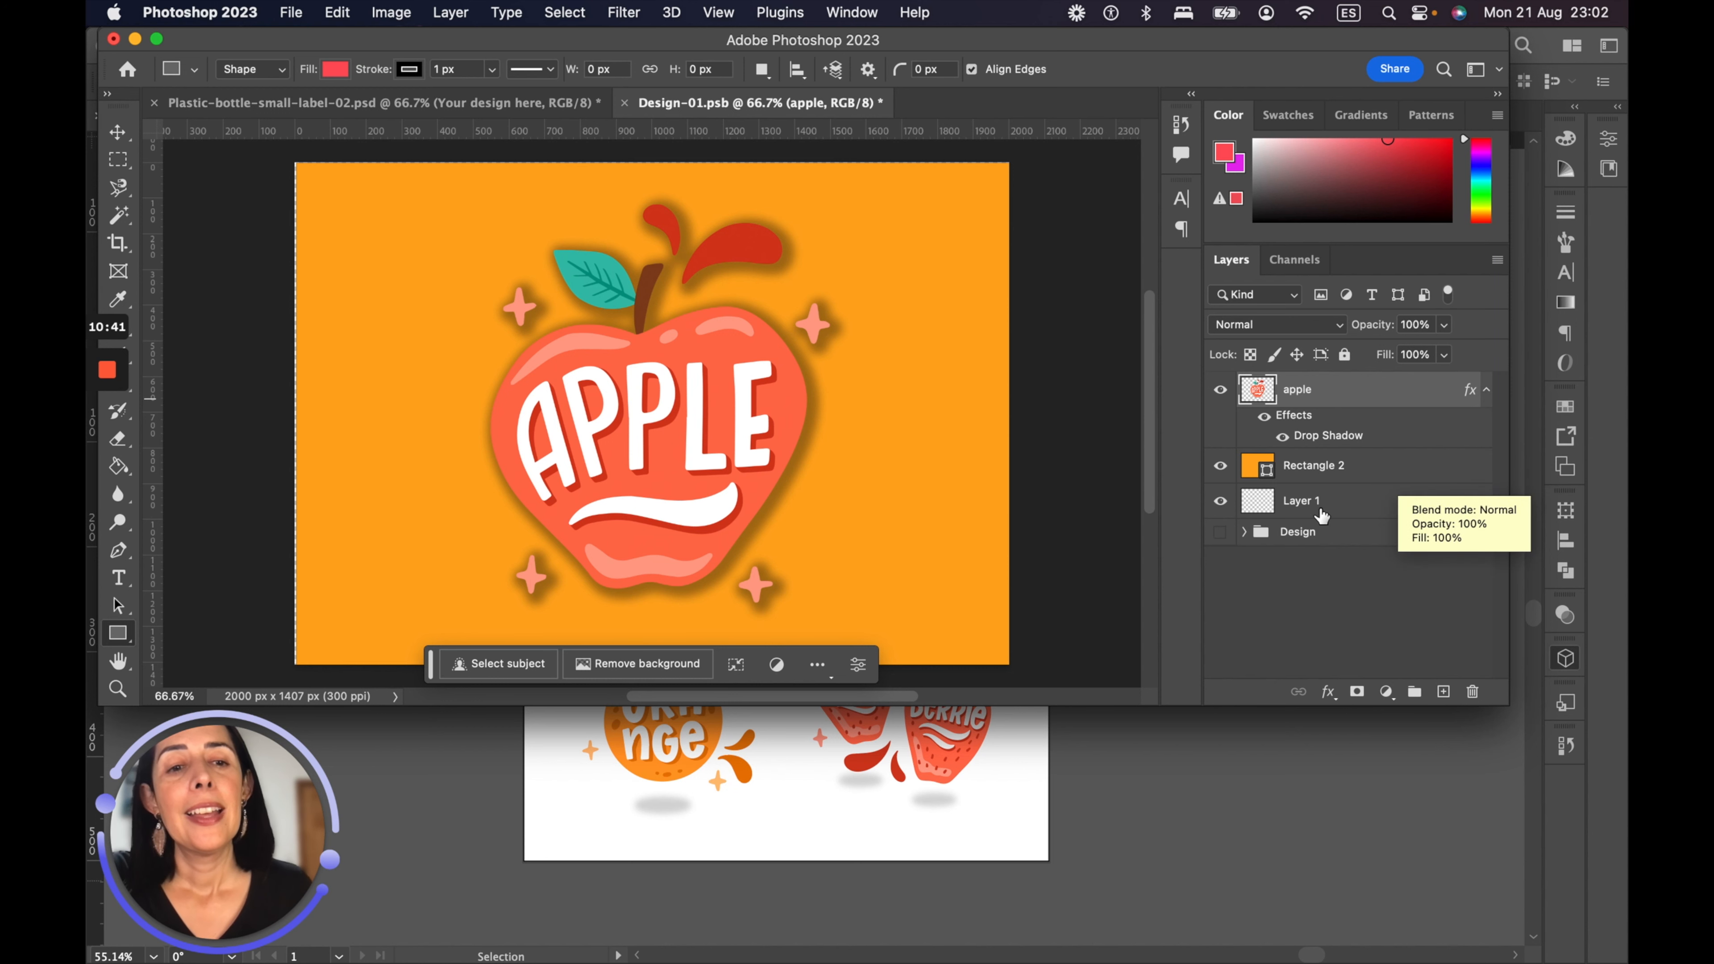
{"action": "left_click", "coordinate": [625, 104]}
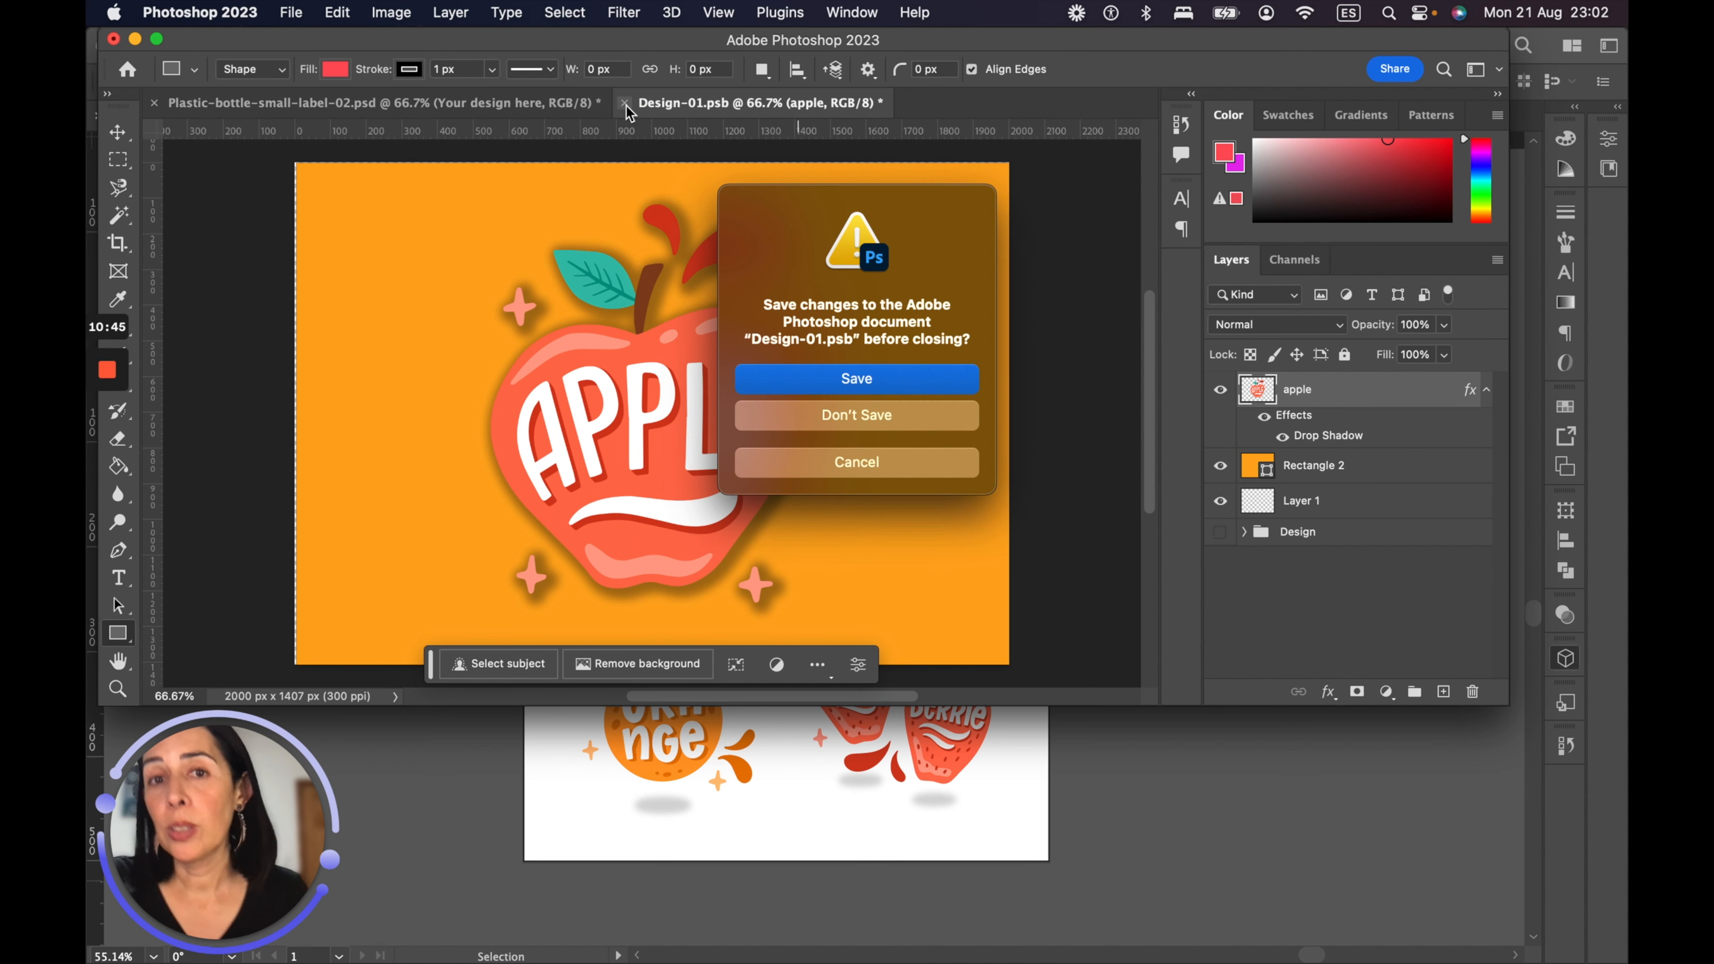
{"action": "left_click", "coordinate": [938, 384]}
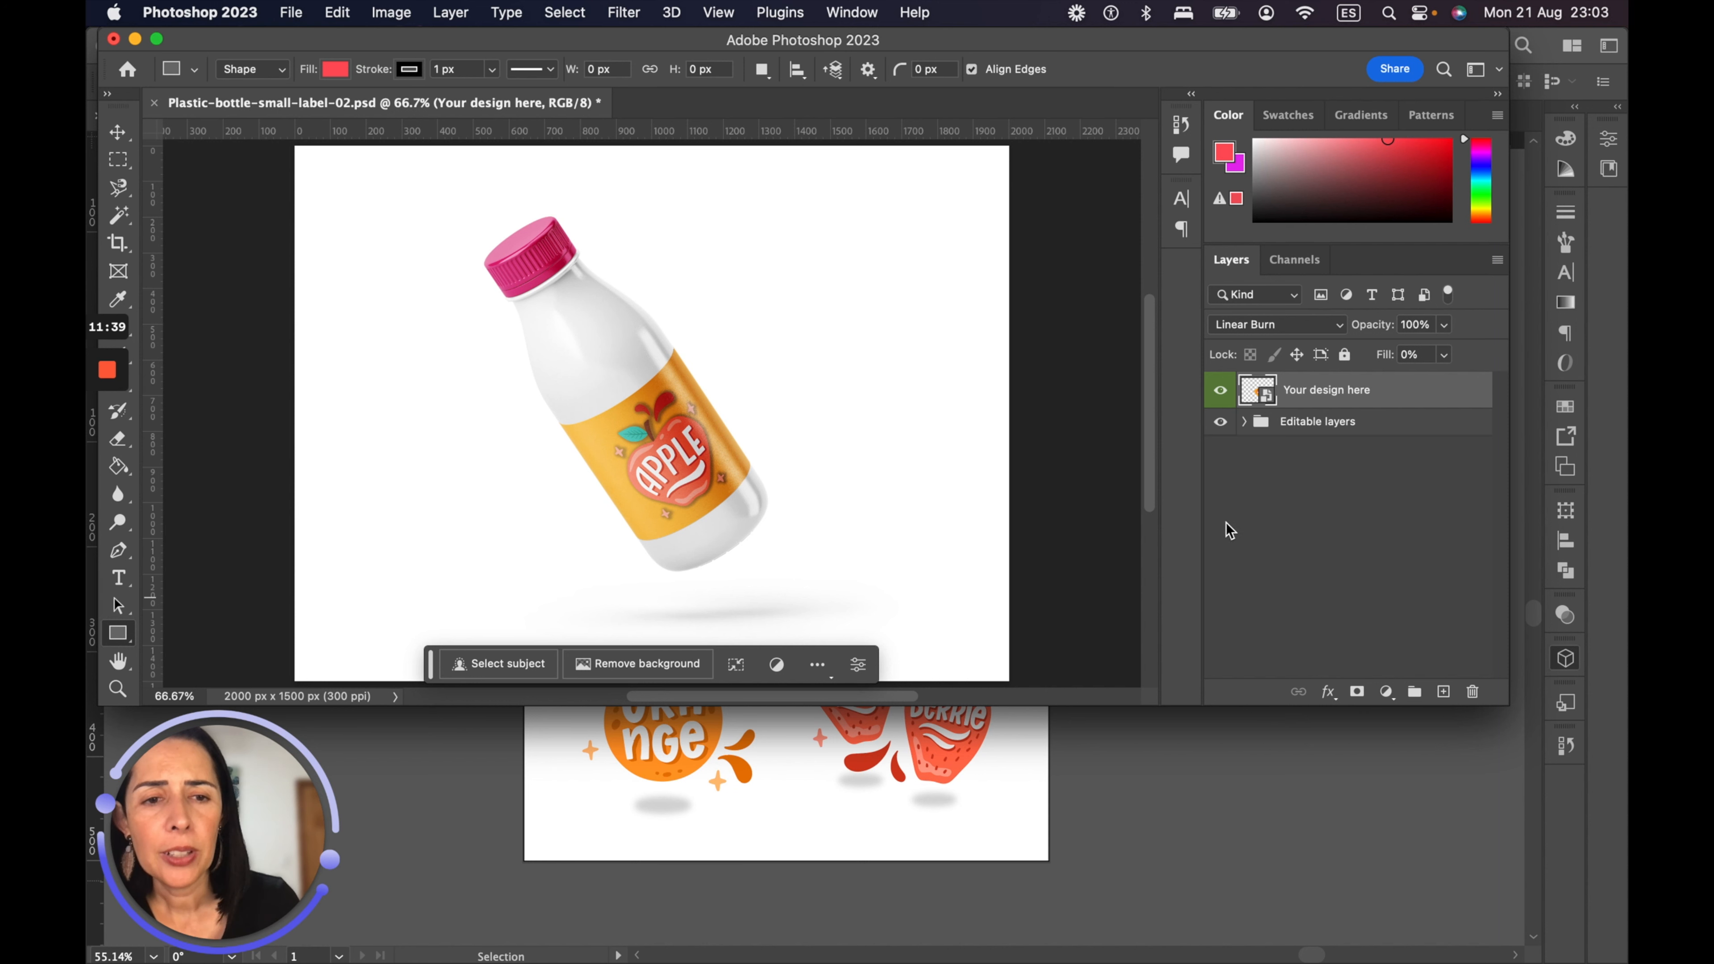
Step: Change the bottle cap's solid color to dark green 085921 in the Cap color group
{"action": "left_click", "coordinate": [1243, 421]}
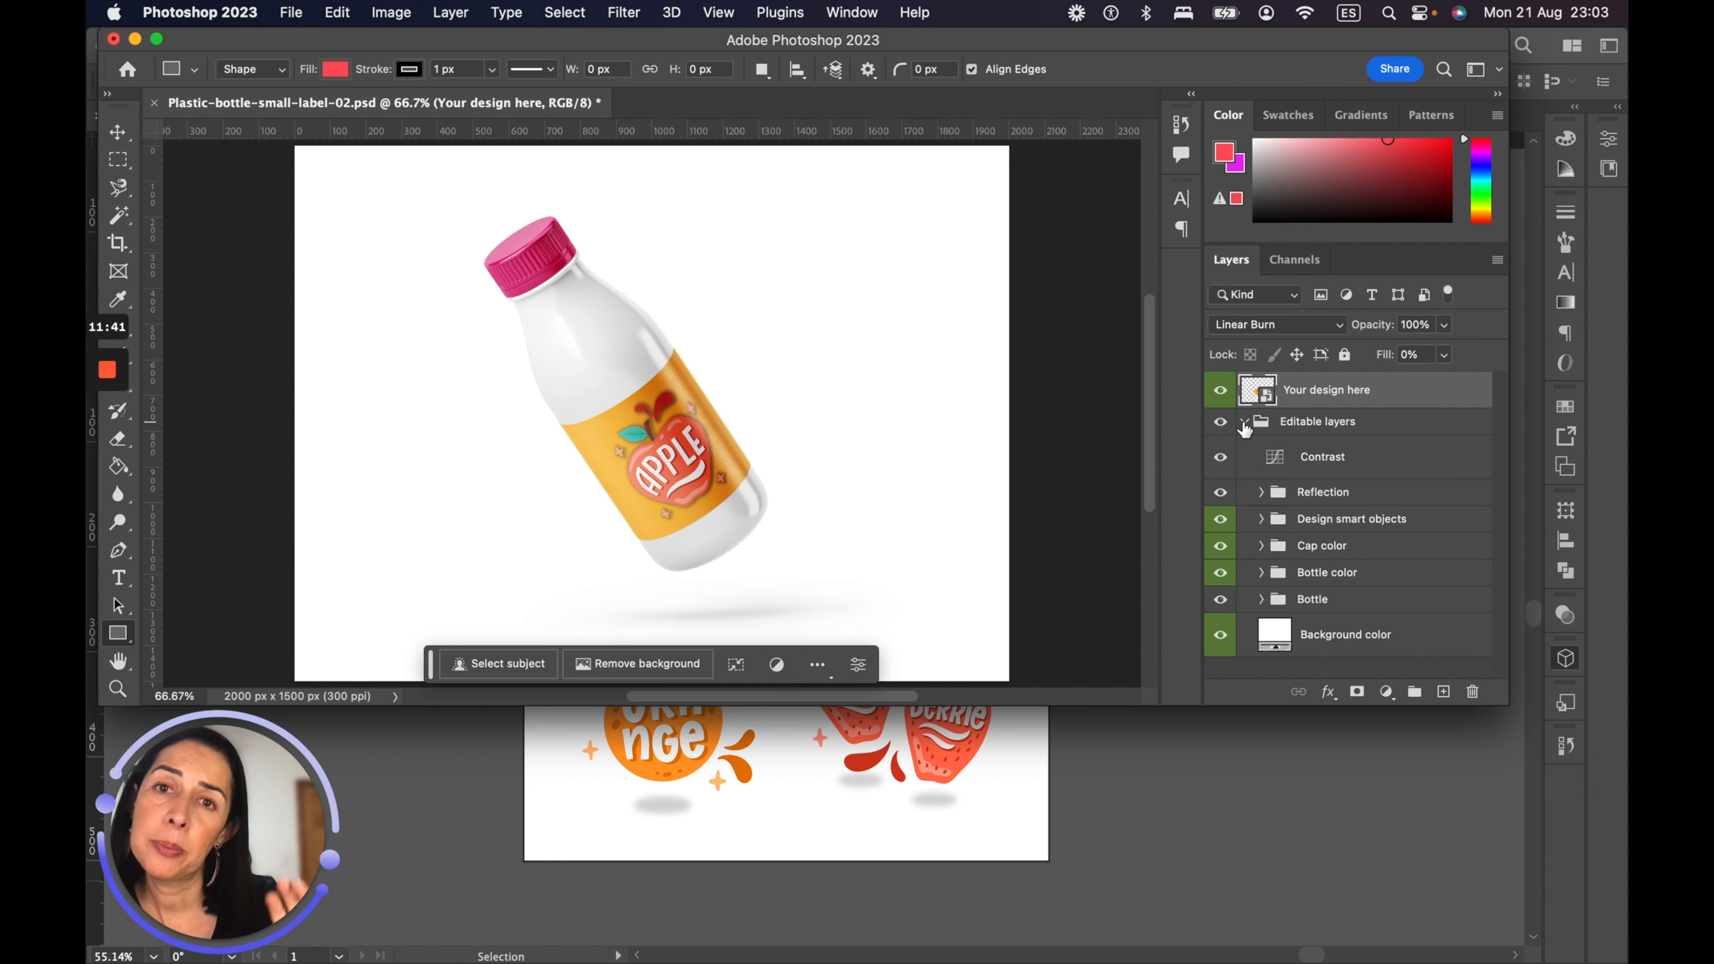
{"action": "left_click", "coordinate": [1255, 548]}
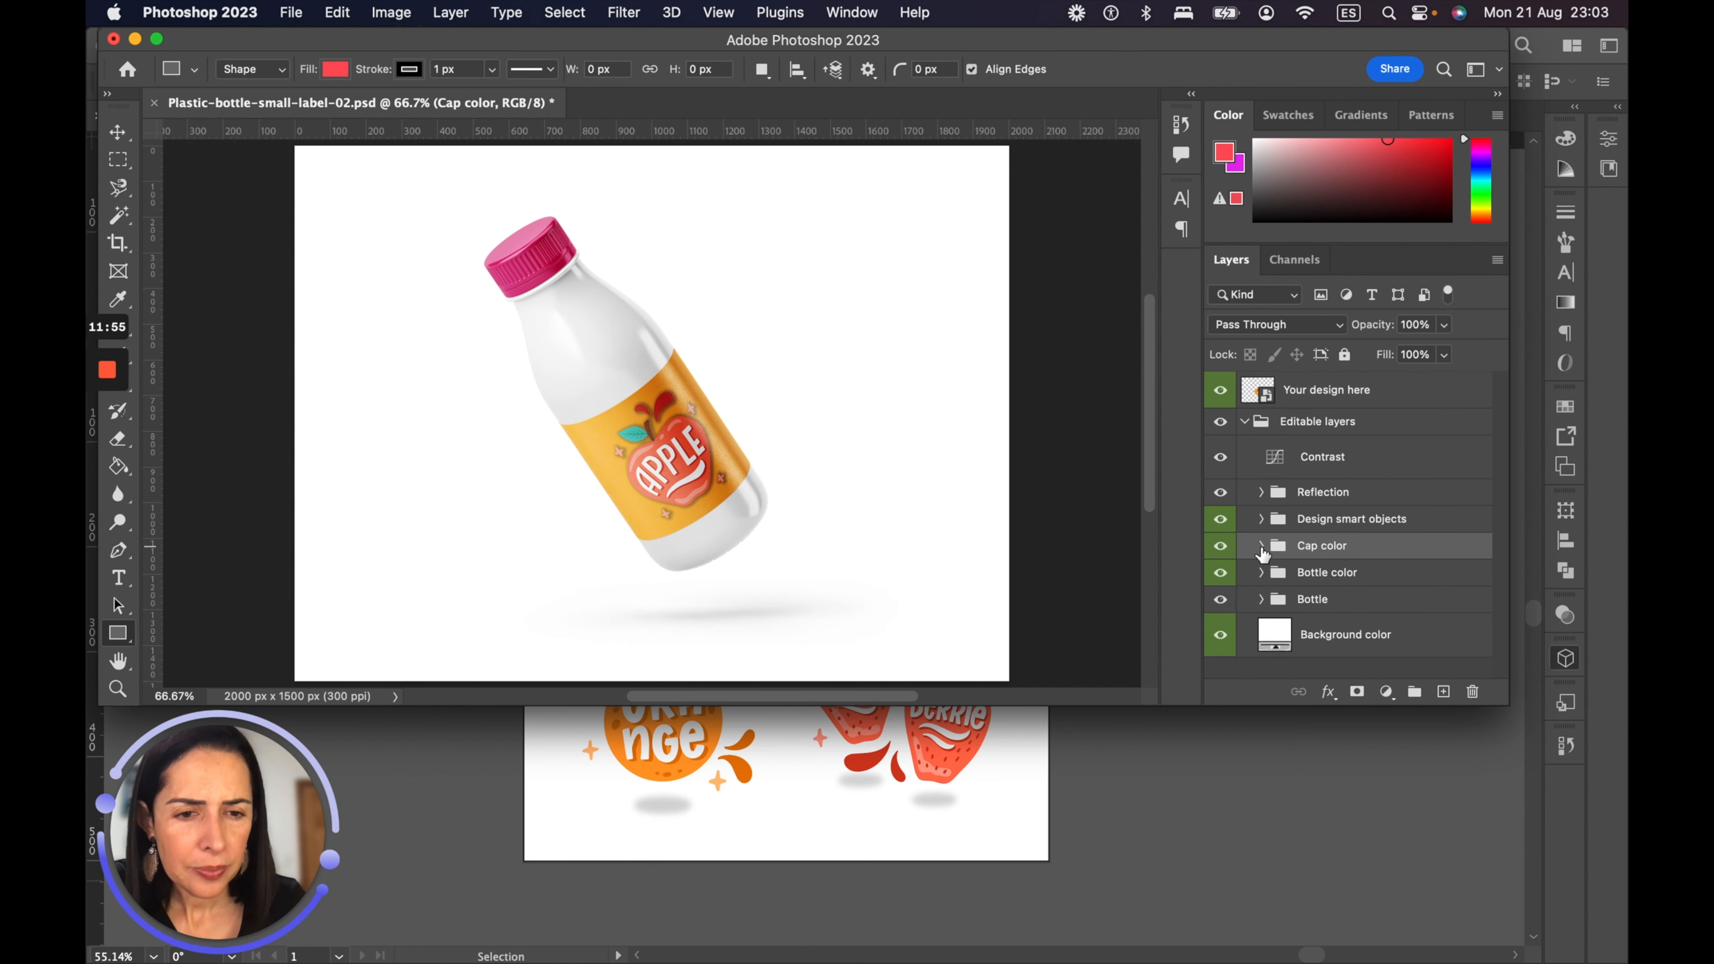
{"action": "left_click", "coordinate": [1261, 545]}
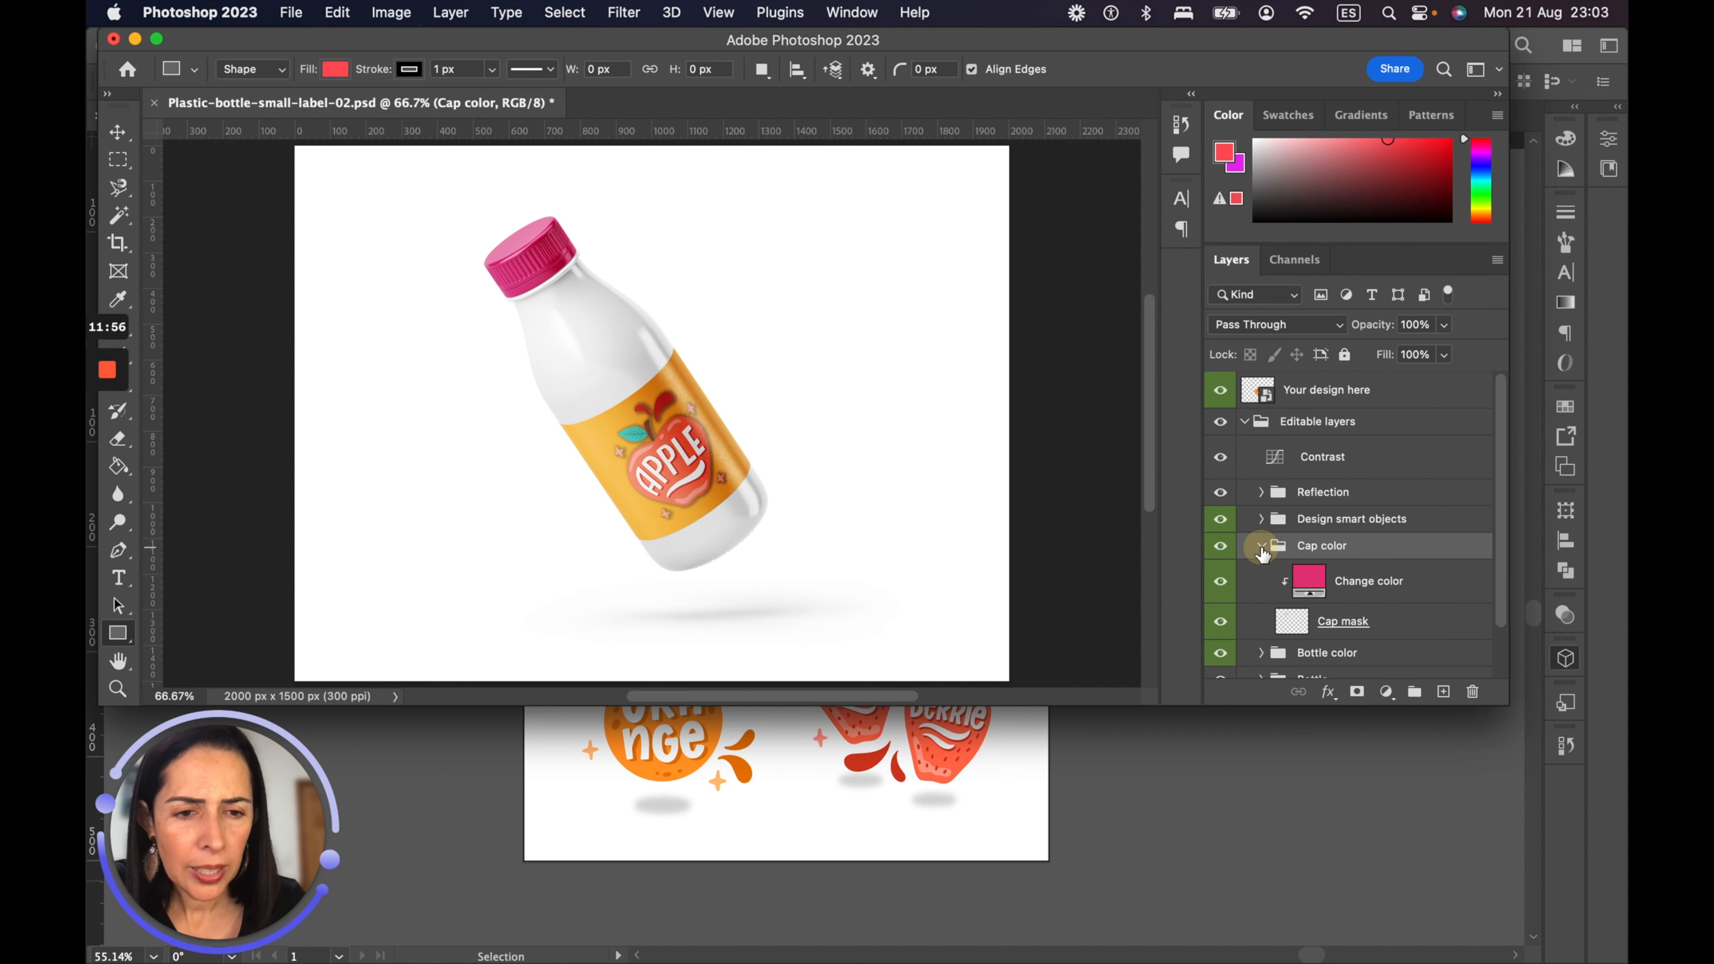
{"action": "double_click", "coordinate": [1317, 580]}
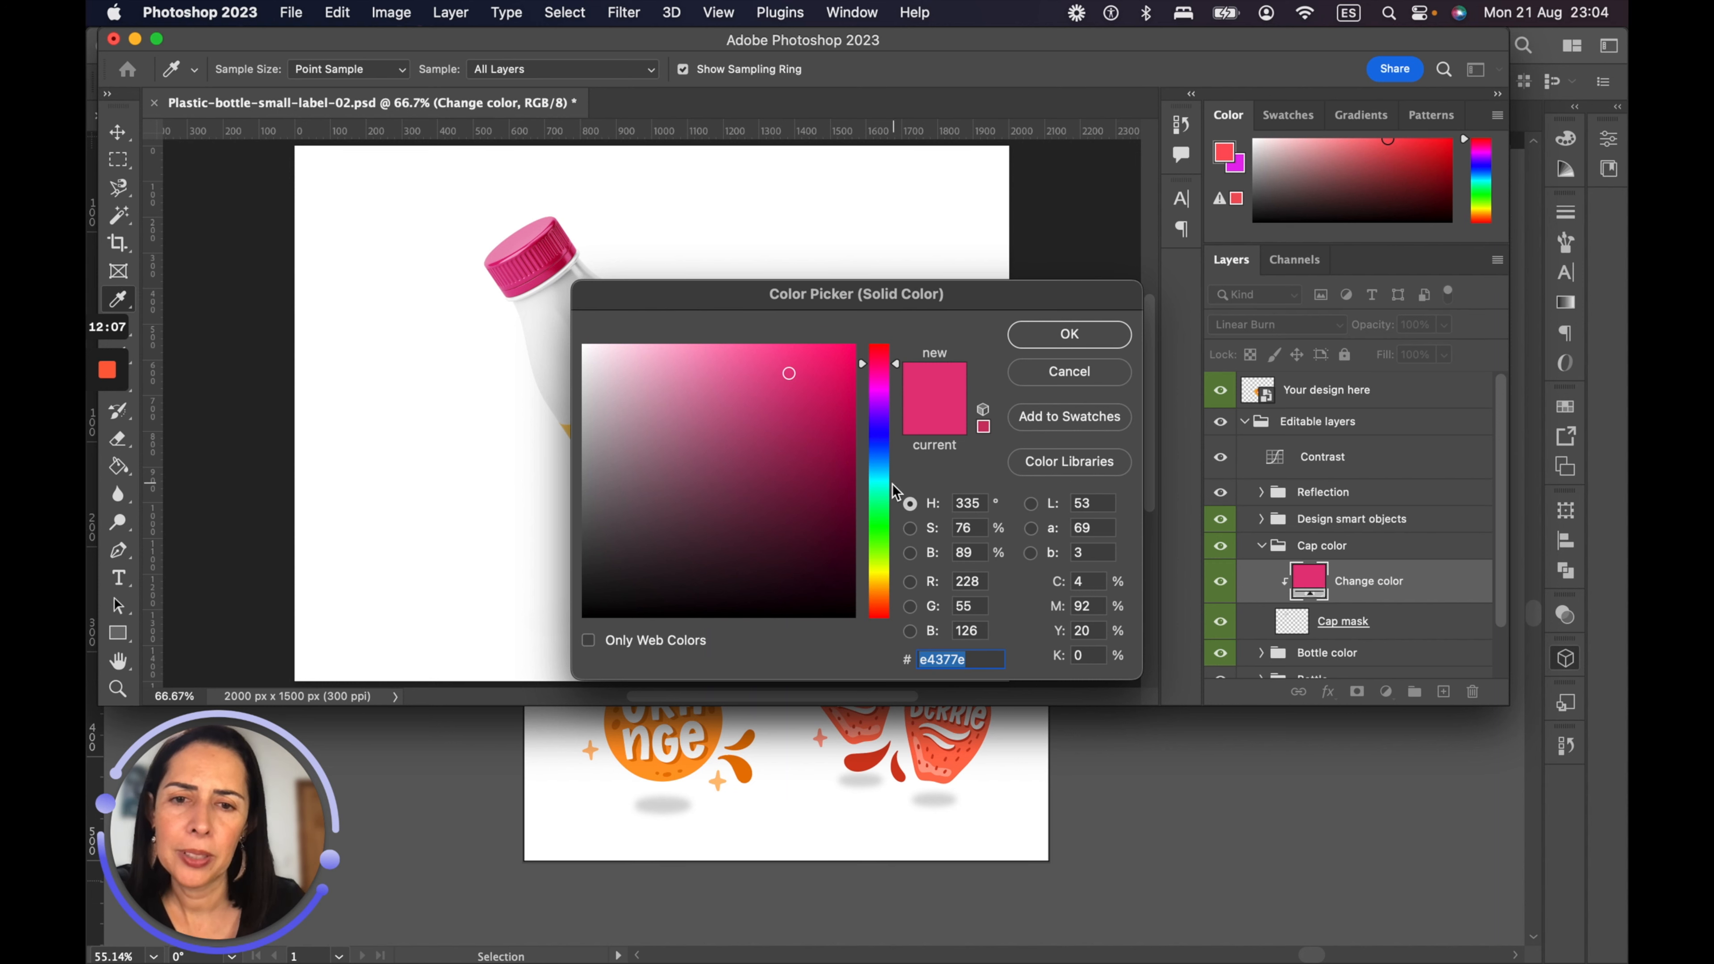
{"action": "left_click", "coordinate": [878, 512]}
{"action": "left_click", "coordinate": [831, 522]}
{"action": "left_click_drag", "start_coordinate": [699, 307], "coordinate": [952, 277]}
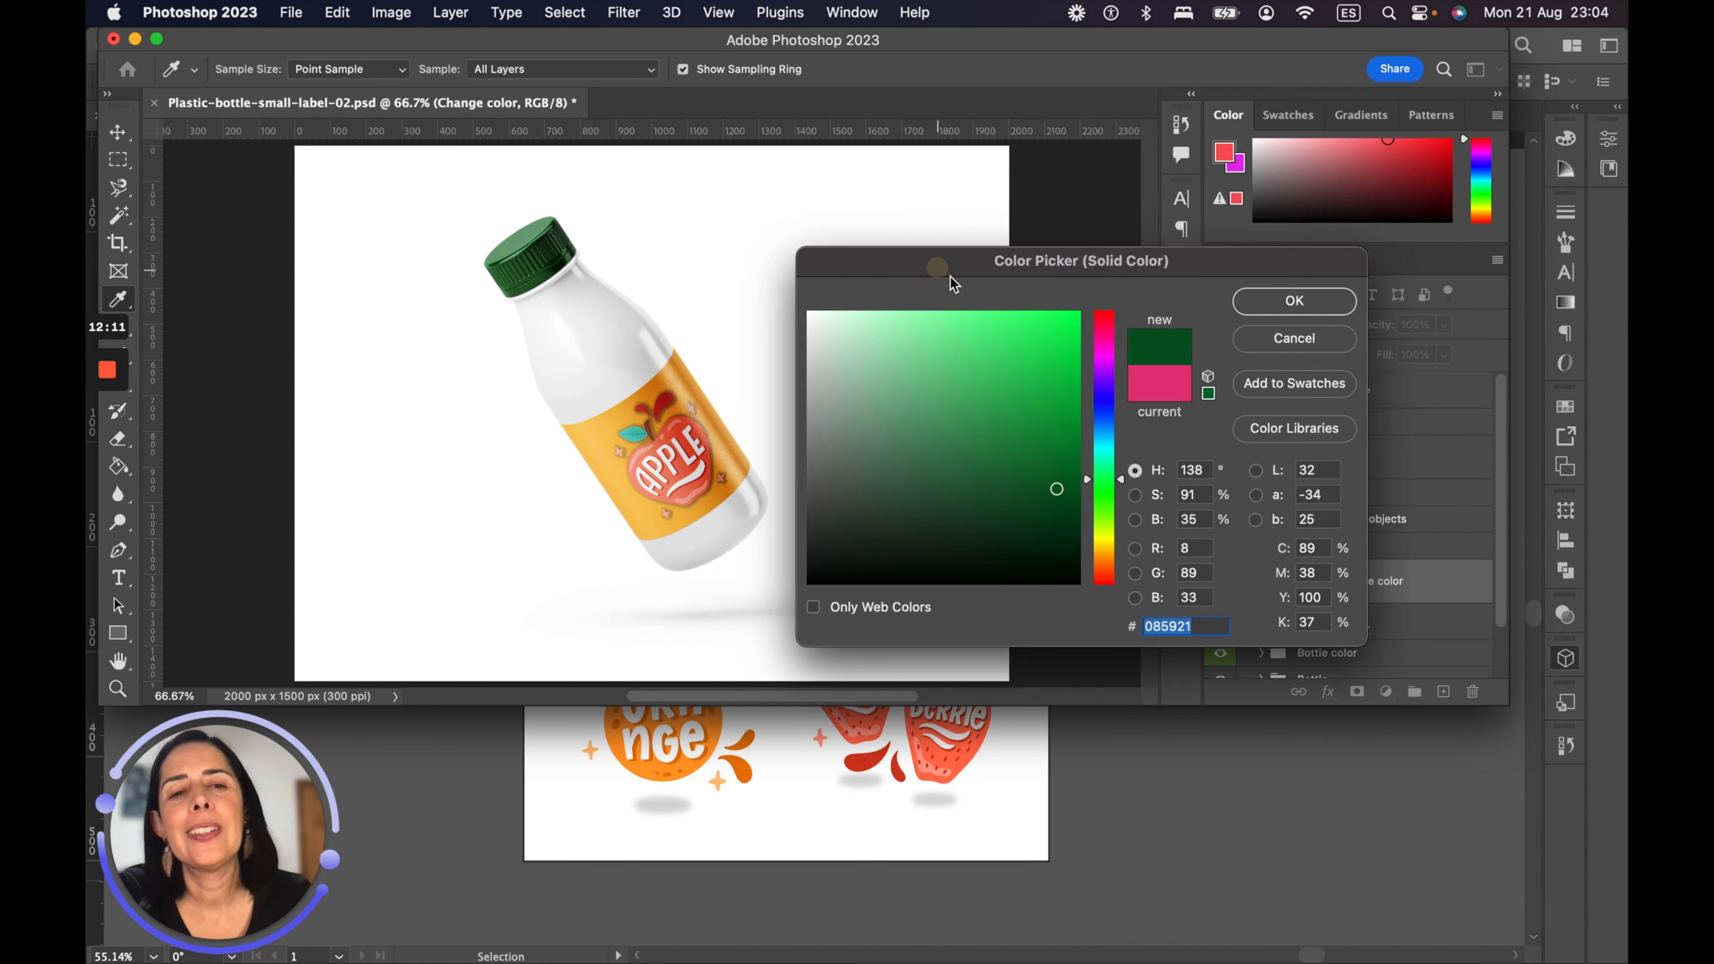
{"action": "left_click", "coordinate": [1323, 302]}
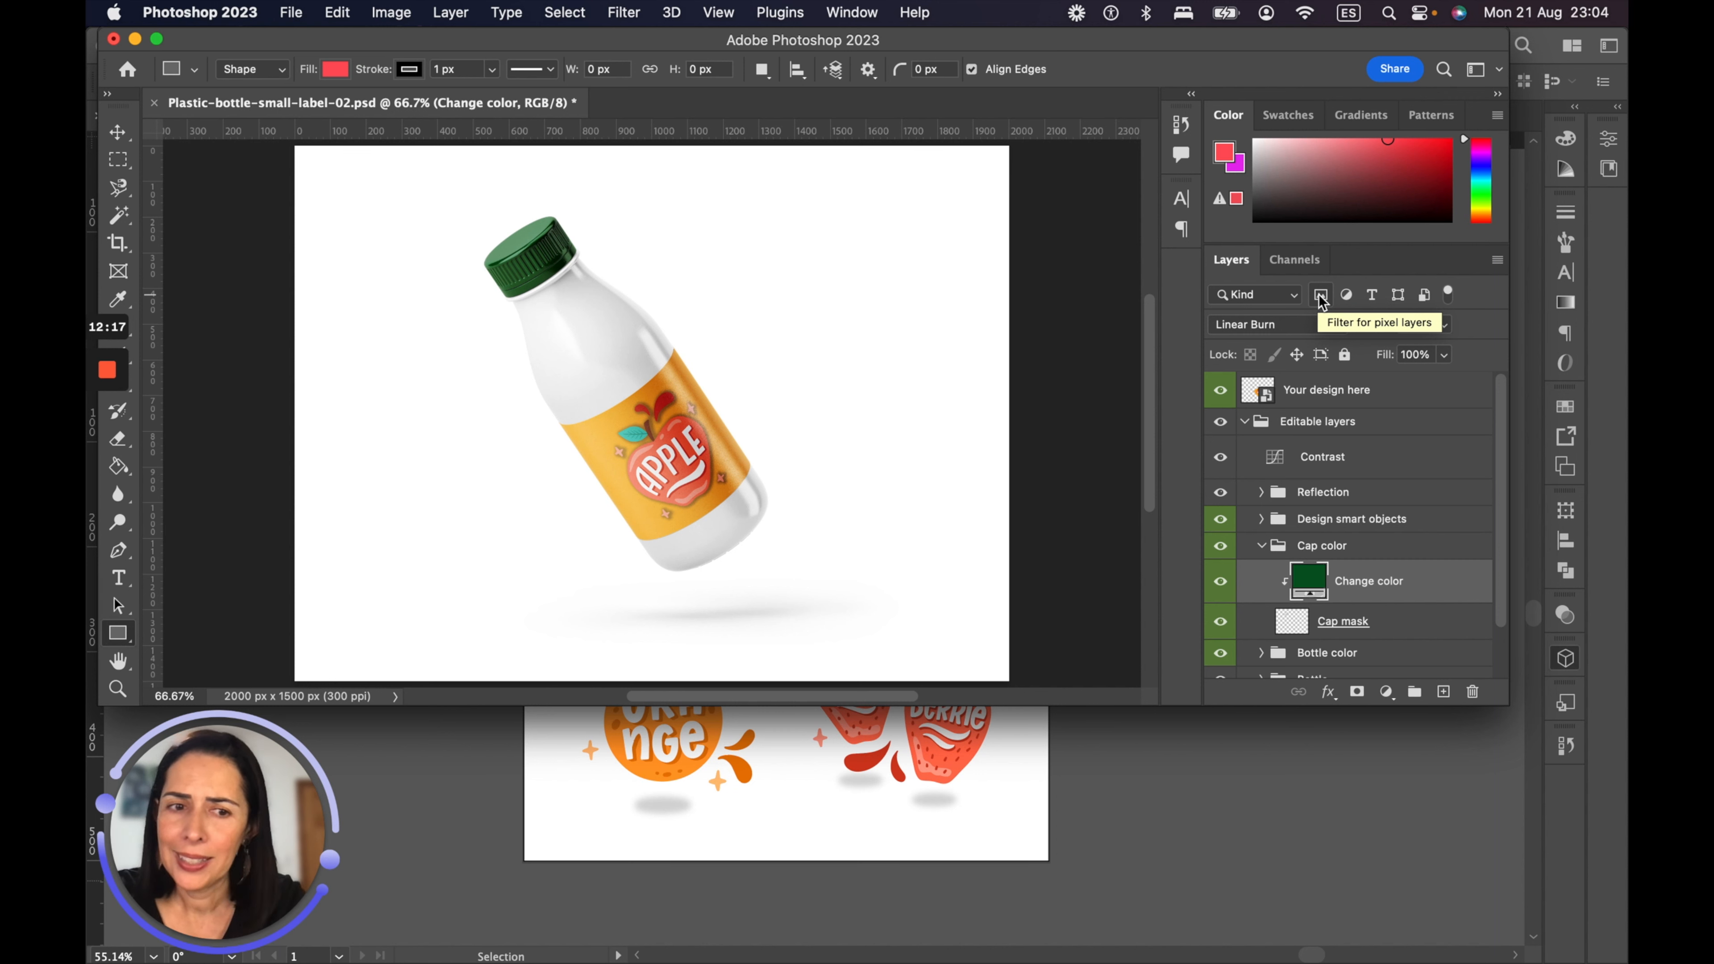
{"action": "left_click", "coordinate": [1261, 546]}
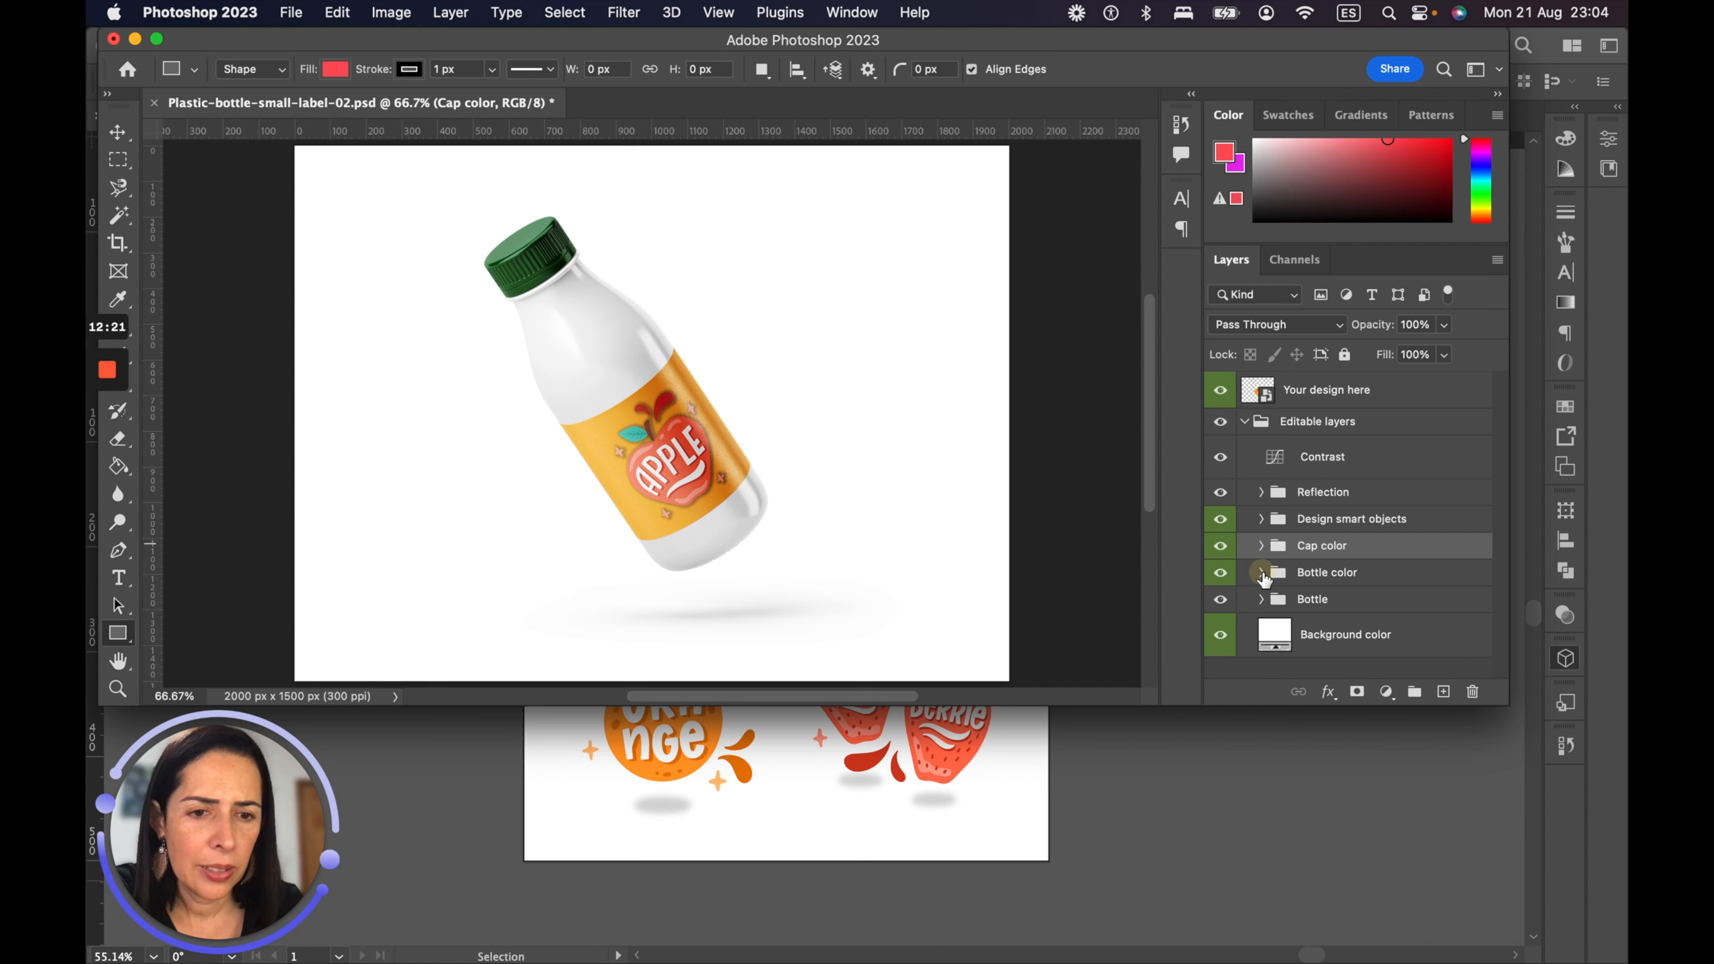
Step: Change the bottle's solid color to the golden yellow c0a123 in the Bottle color group
{"action": "left_click", "coordinate": [1262, 572]}
{"action": "double_click", "coordinate": [1309, 610]}
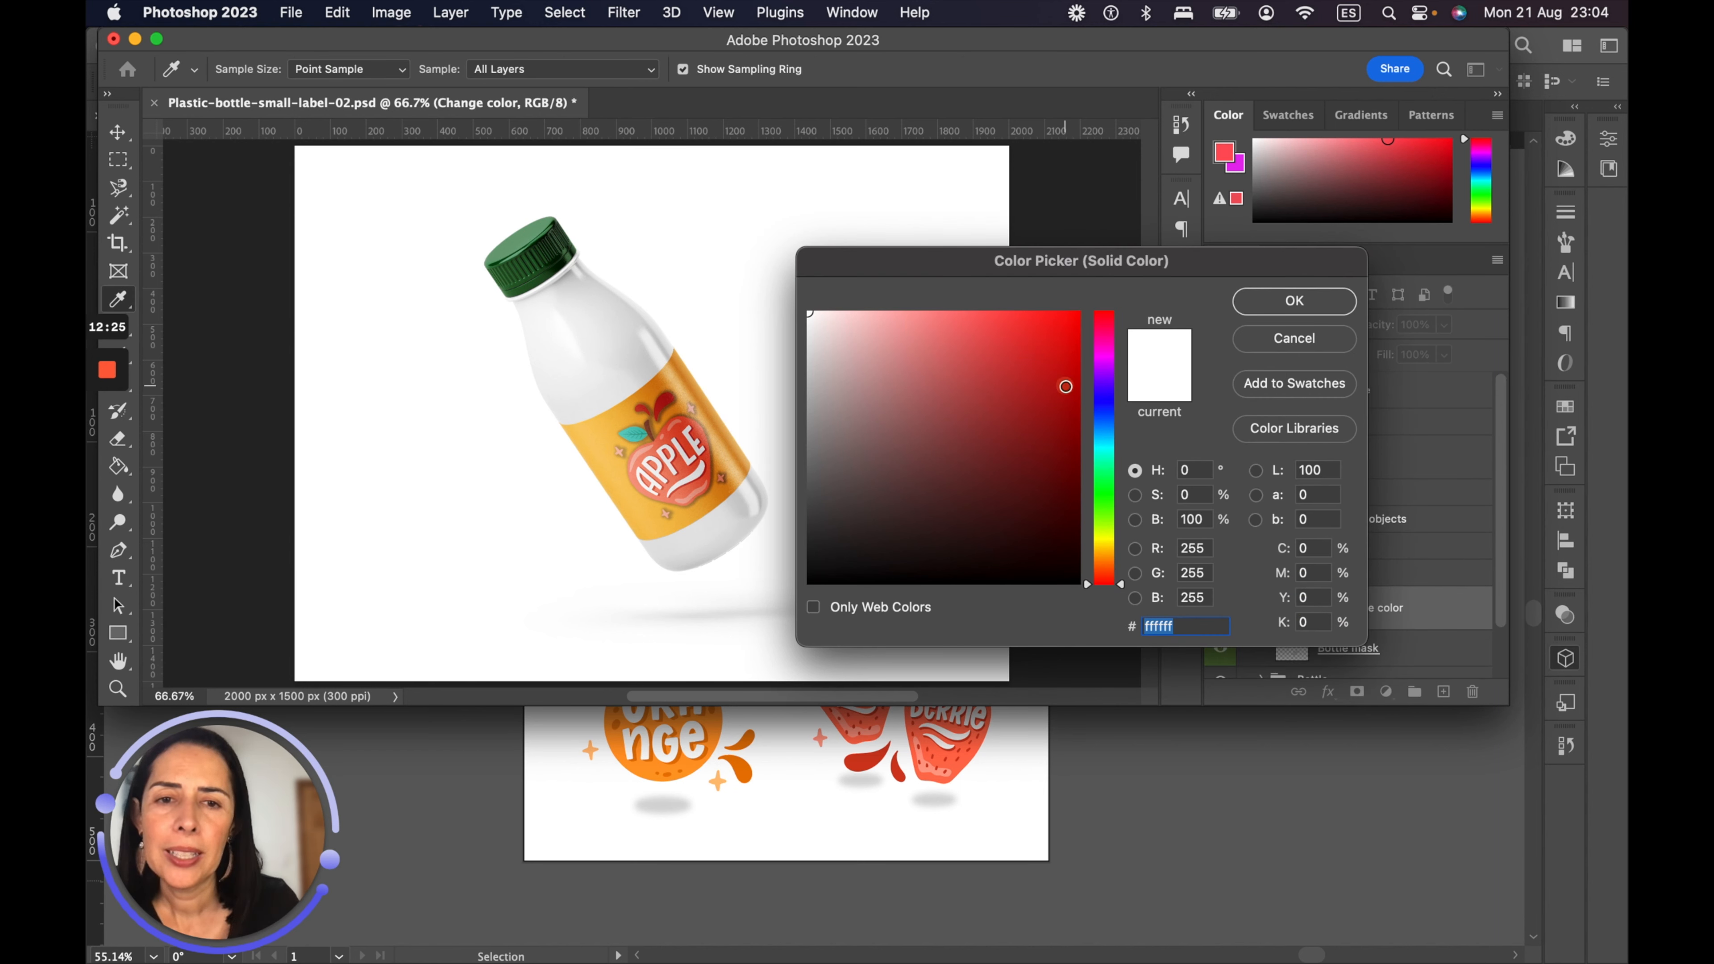
{"action": "left_click", "coordinate": [1065, 386]}
{"action": "left_click_drag", "start_coordinate": [1065, 386], "coordinate": [1070, 457]}
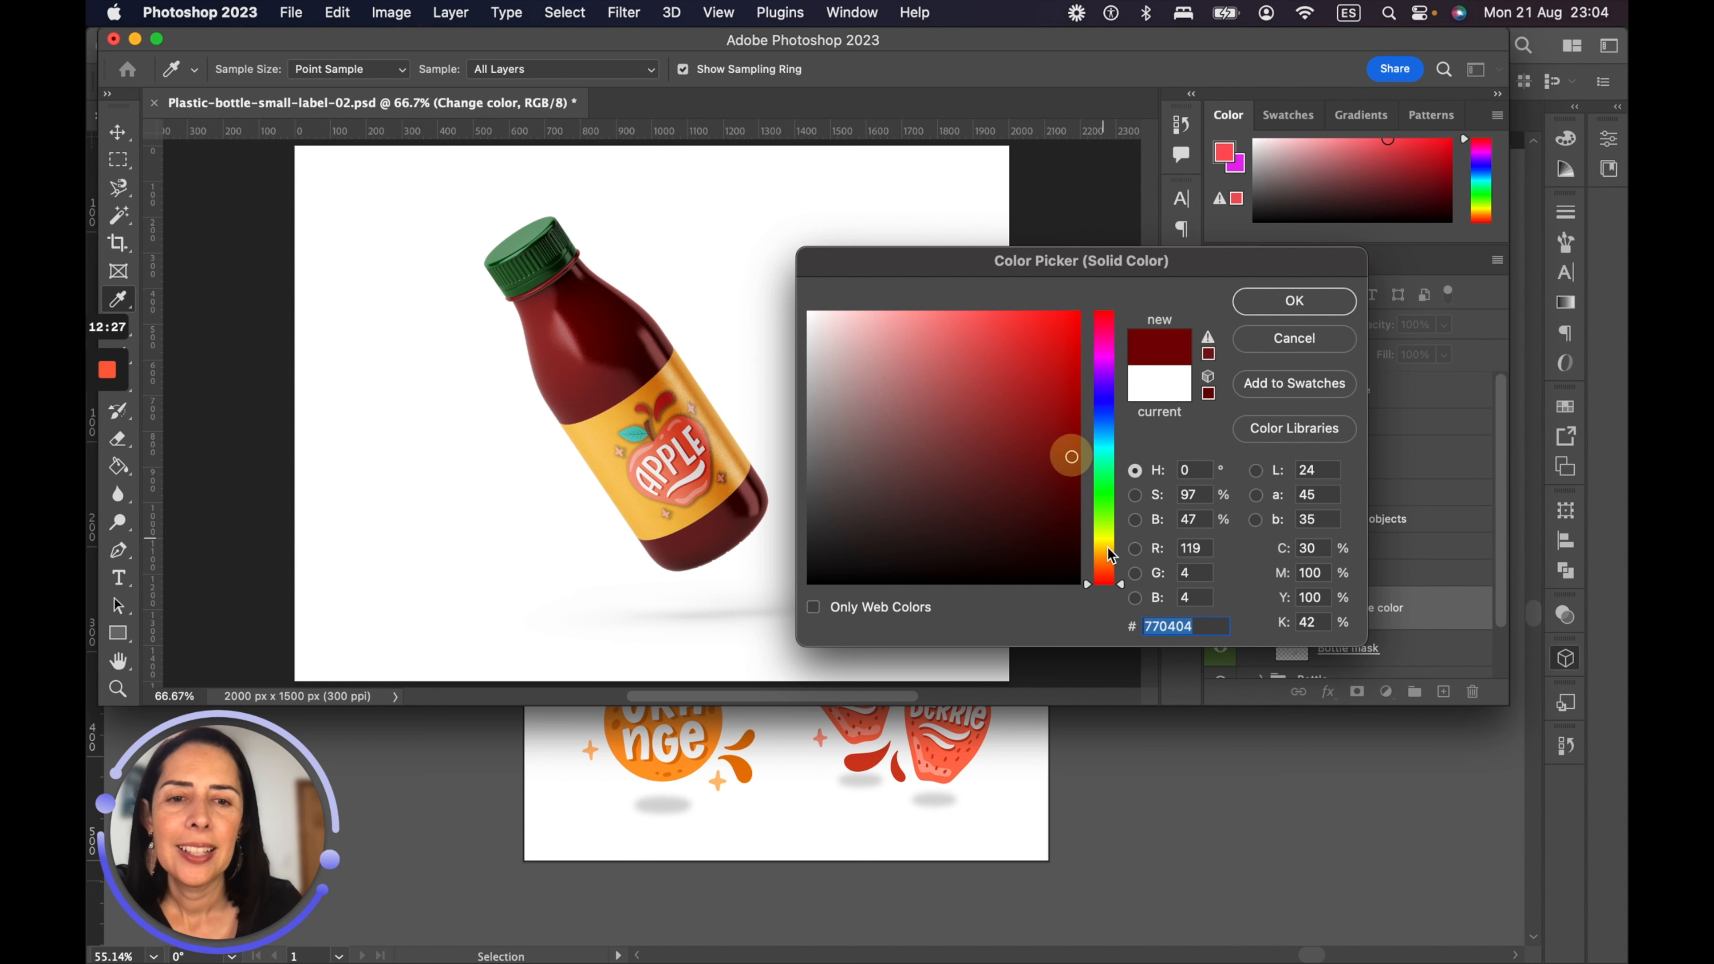
{"action": "left_click", "coordinate": [1113, 560]}
{"action": "left_click_drag", "start_coordinate": [1111, 563], "coordinate": [1114, 548]}
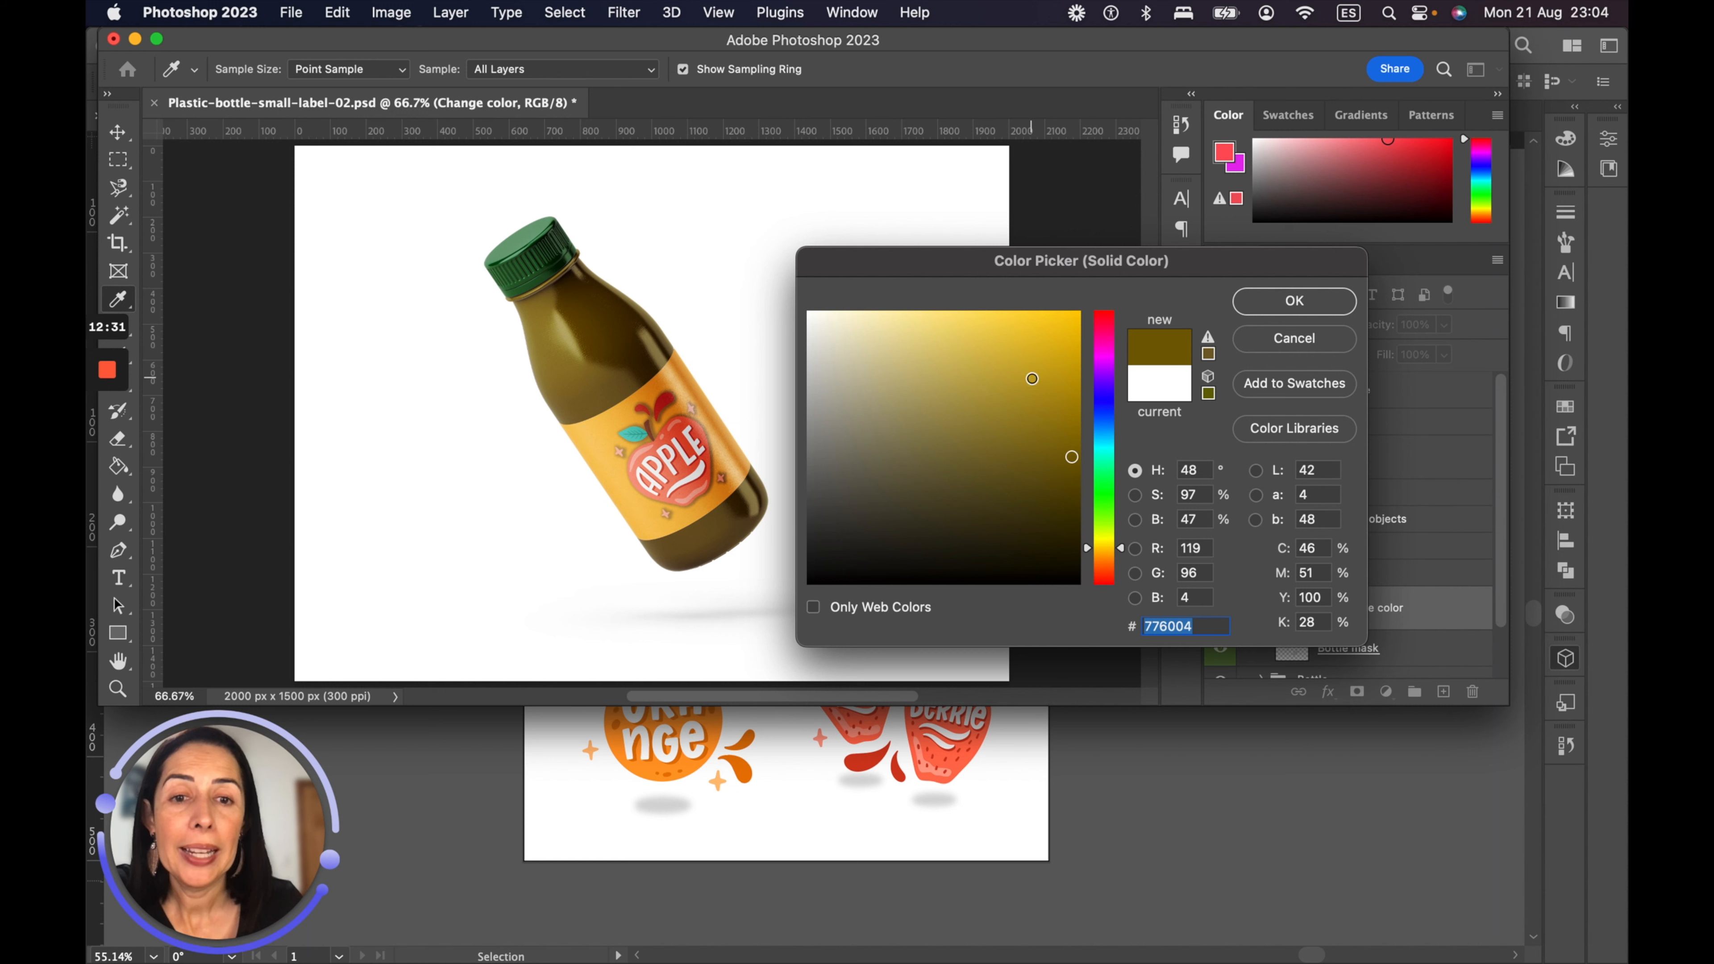
{"action": "left_click", "coordinate": [1031, 378]}
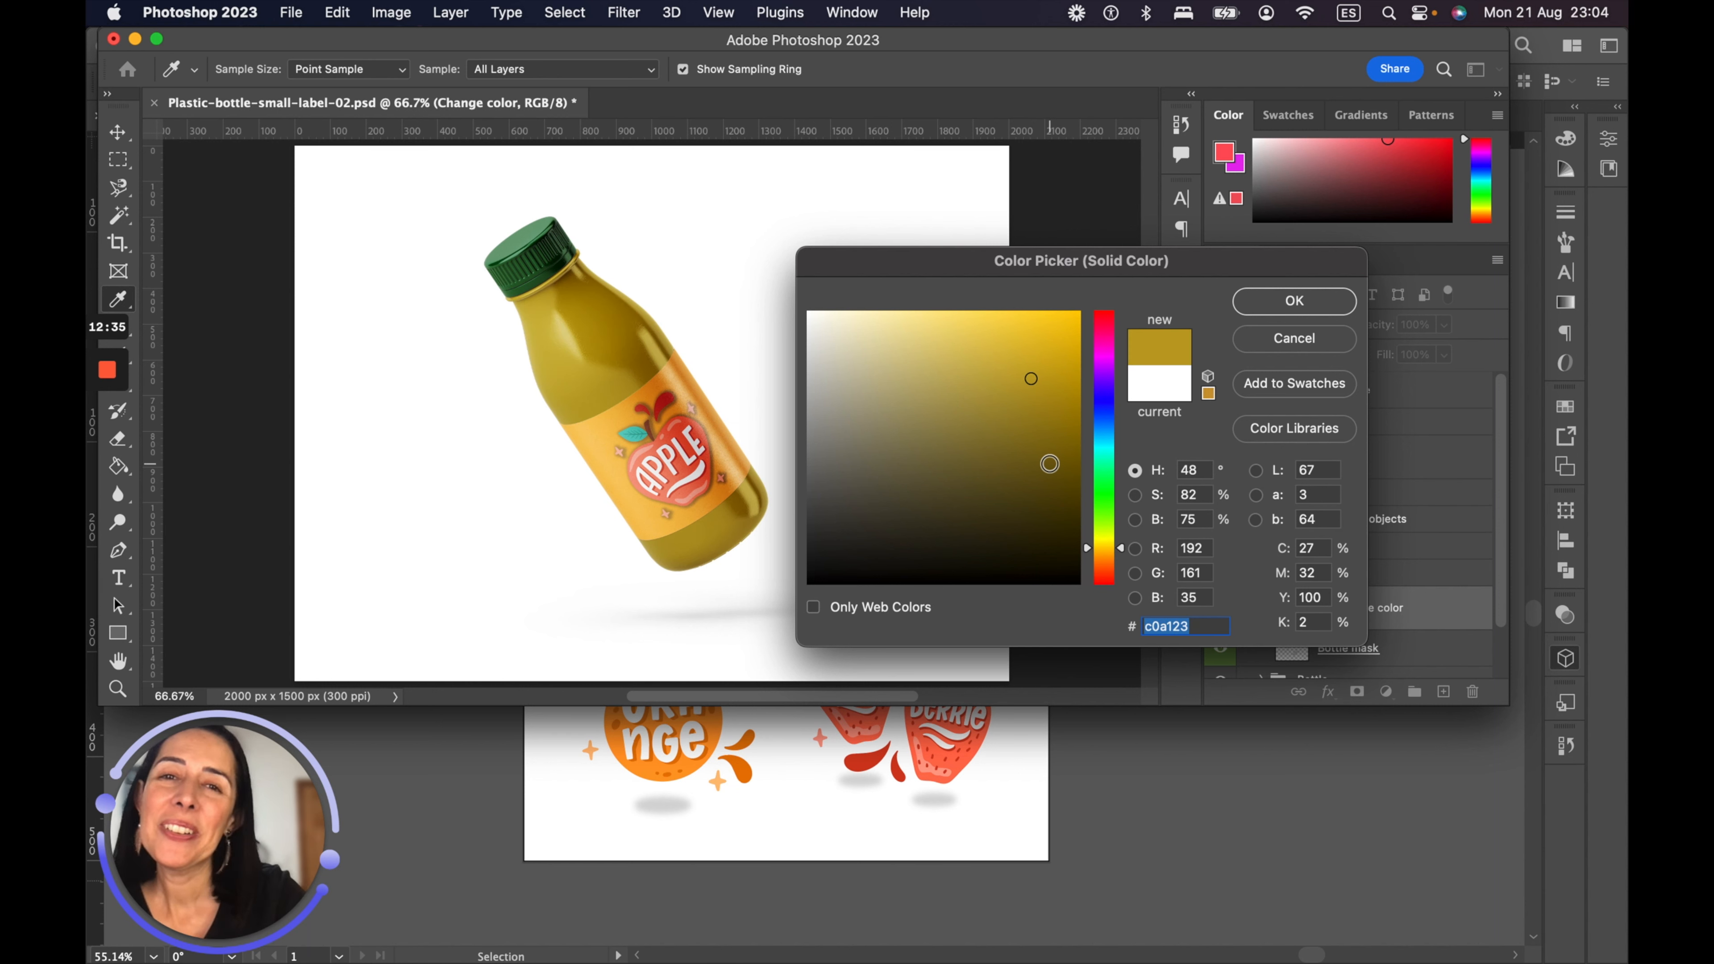
{"action": "left_click", "coordinate": [1293, 301]}
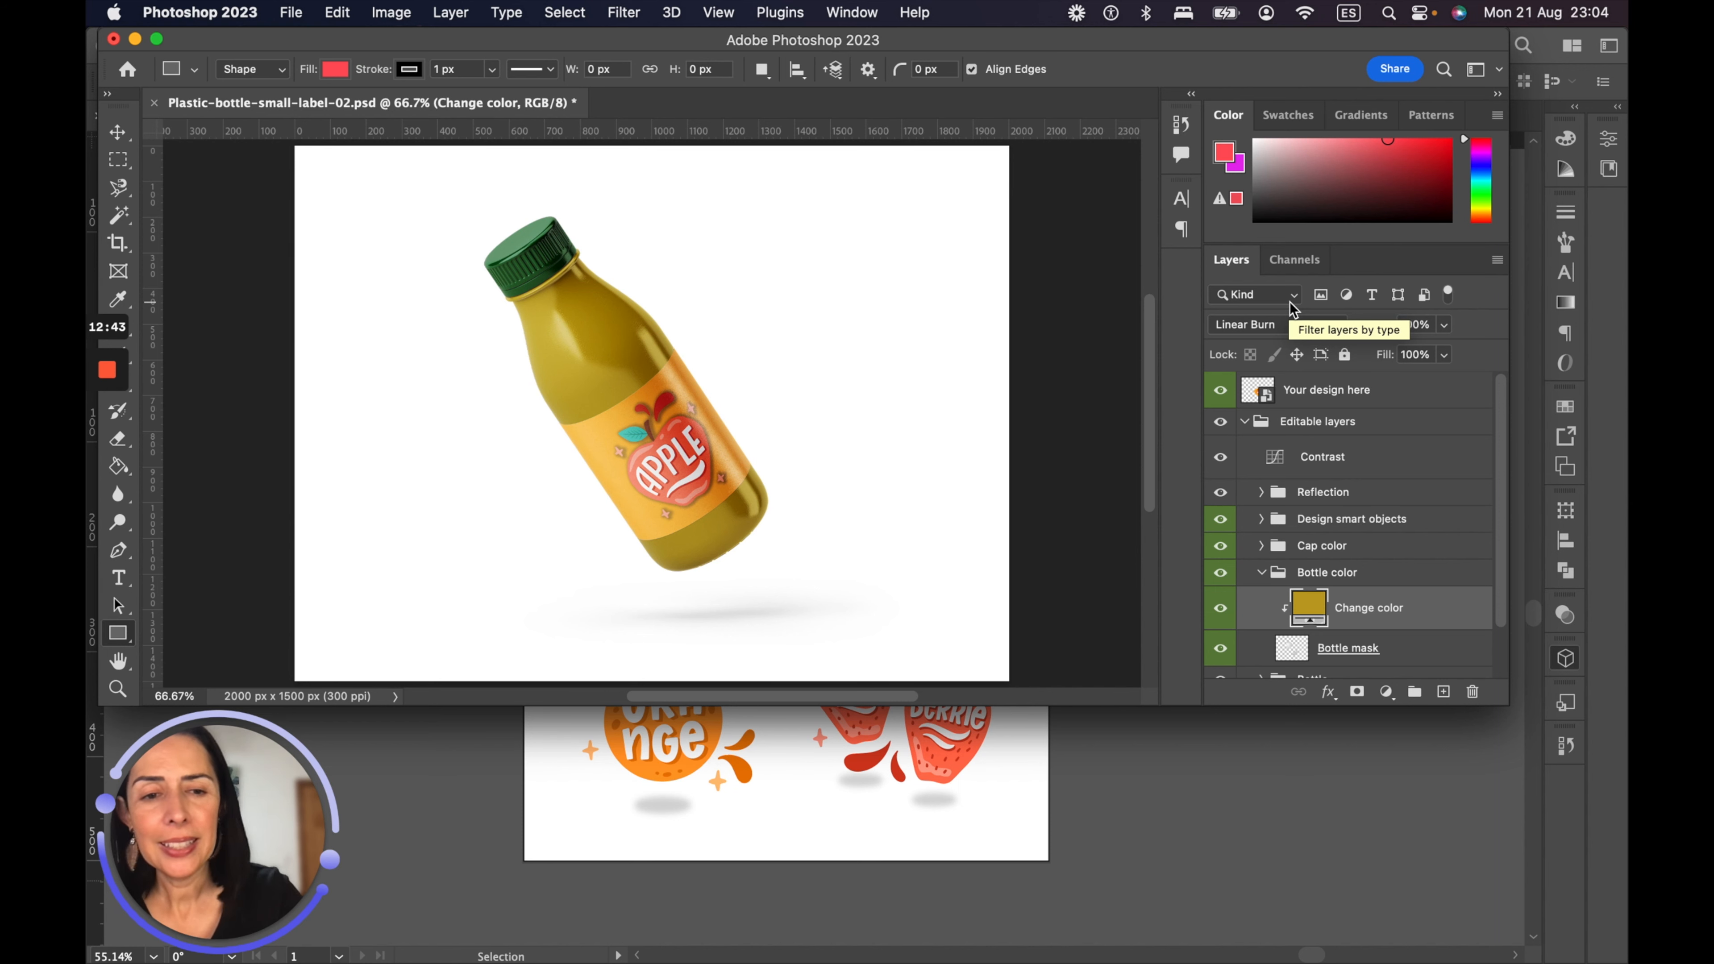
Step: Enlarge the Photoshop window and set the Background color layer's fill to purple a055da
{"action": "left_click_drag", "start_coordinate": [1508, 704], "coordinate": [1543, 883]}
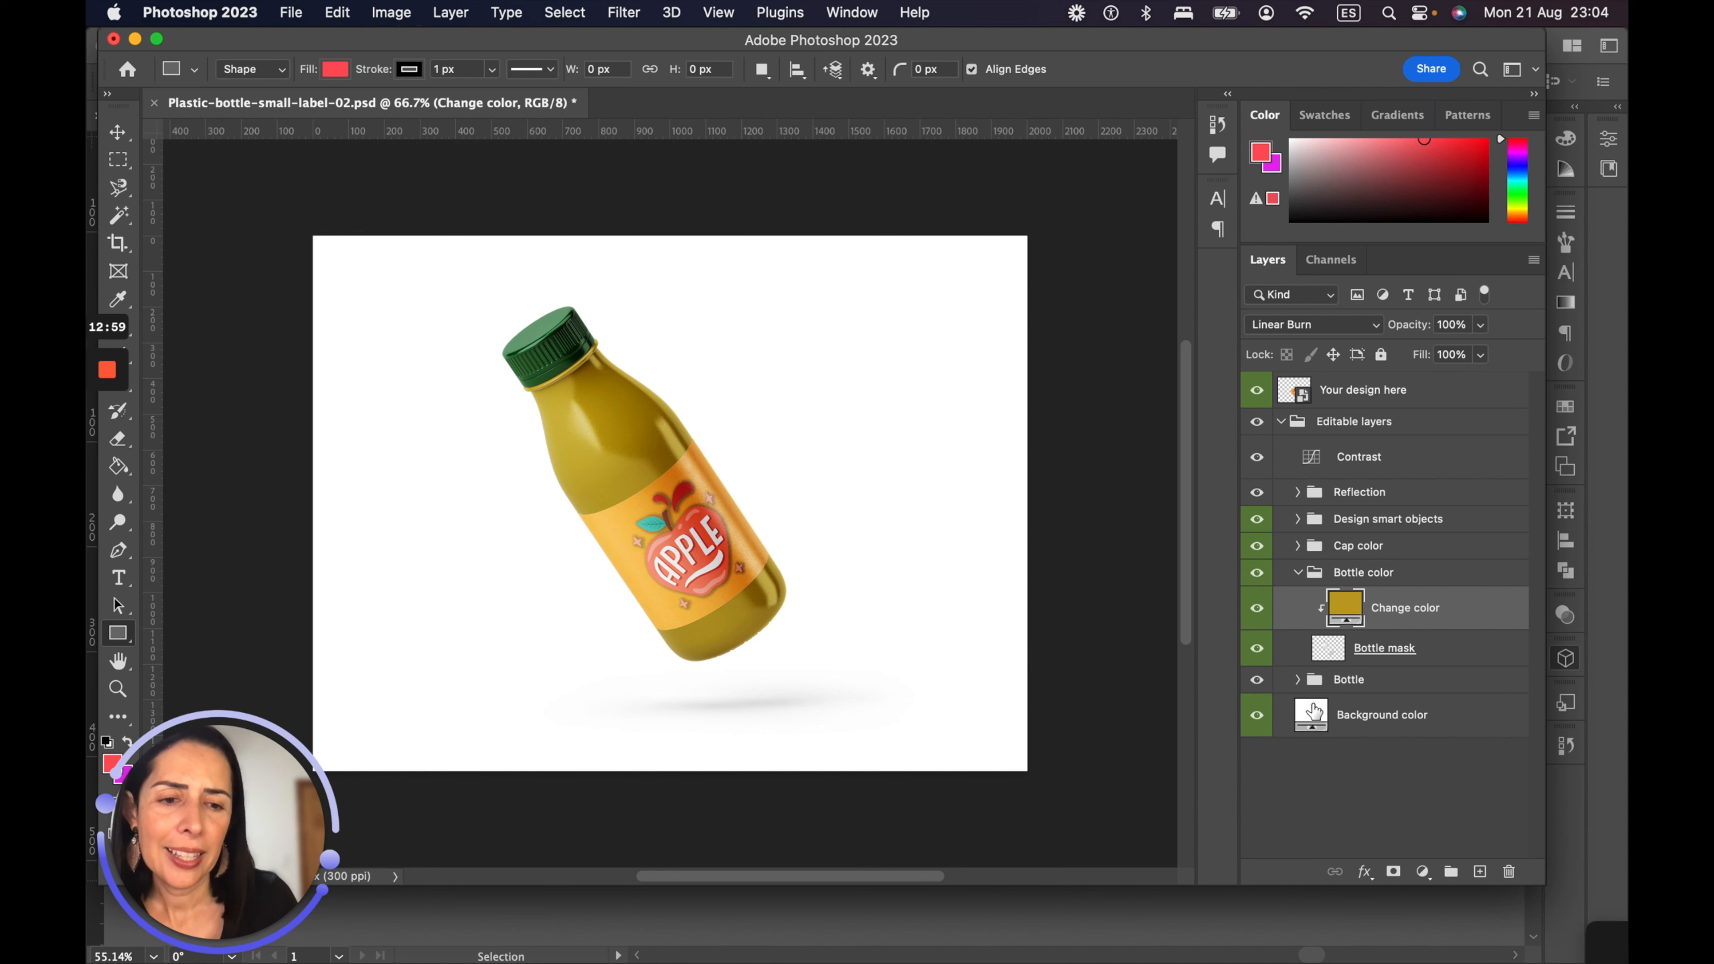
{"action": "double_click", "coordinate": [1312, 716]}
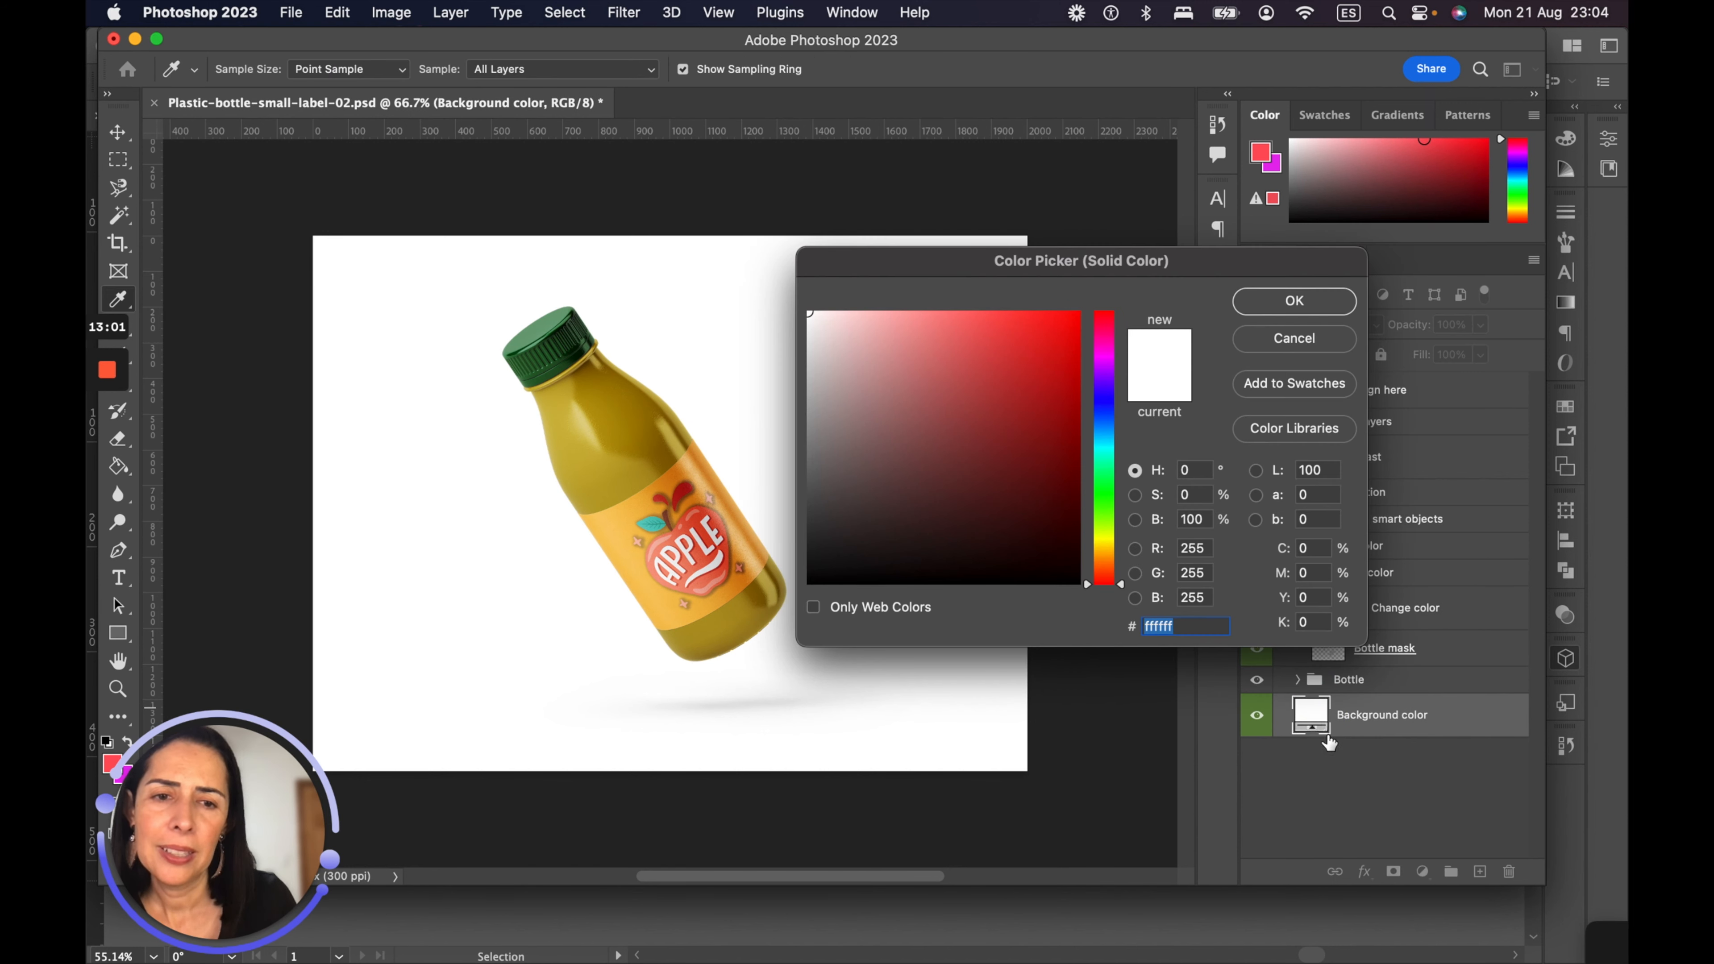
{"action": "left_click", "coordinate": [1106, 468]}
{"action": "left_click", "coordinate": [1059, 333]}
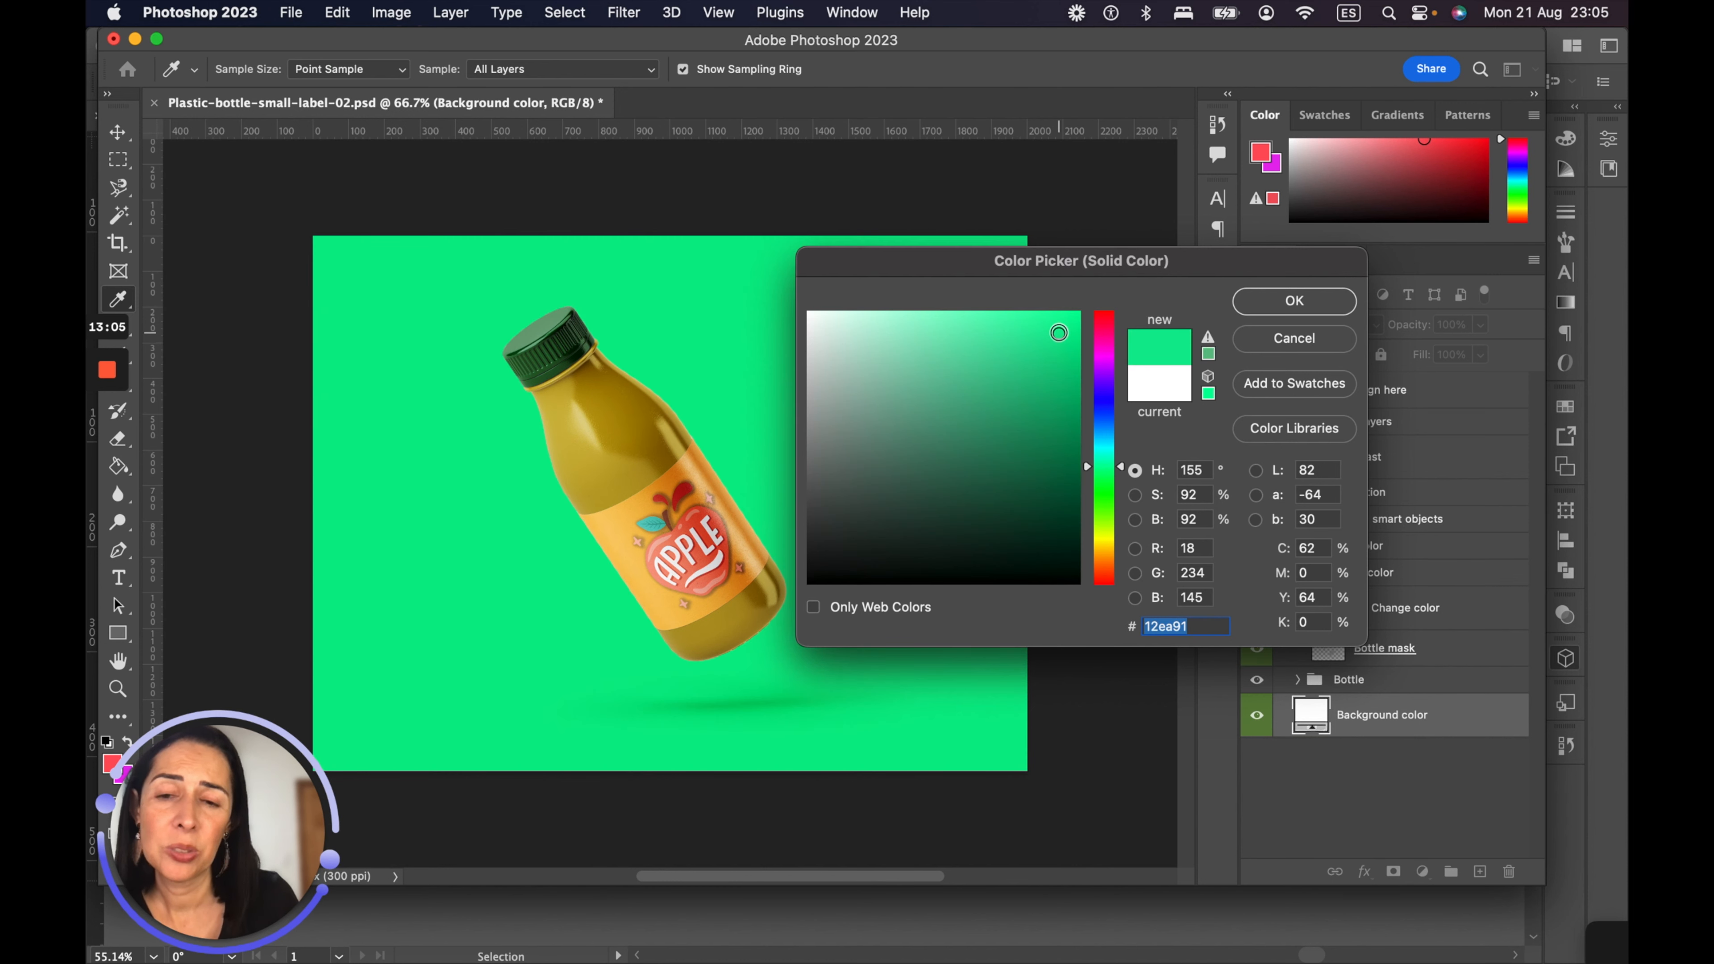
{"action": "left_click", "coordinate": [1041, 420]}
{"action": "left_click", "coordinate": [1039, 404]}
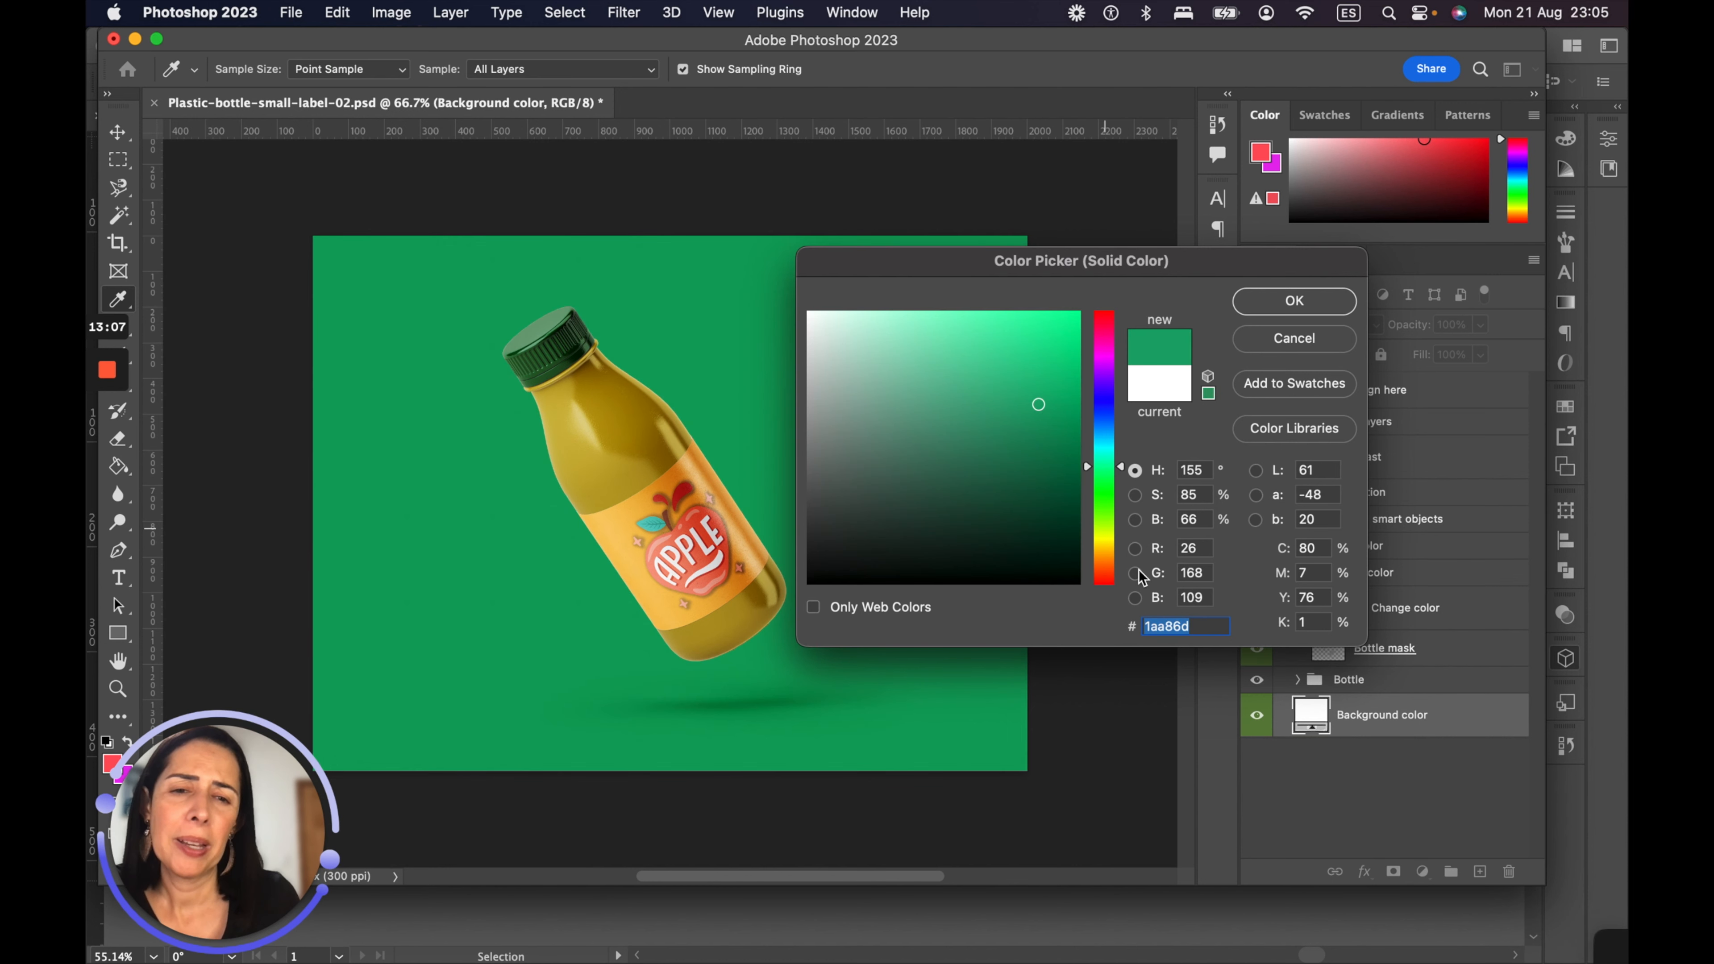
{"action": "left_click", "coordinate": [1108, 377]}
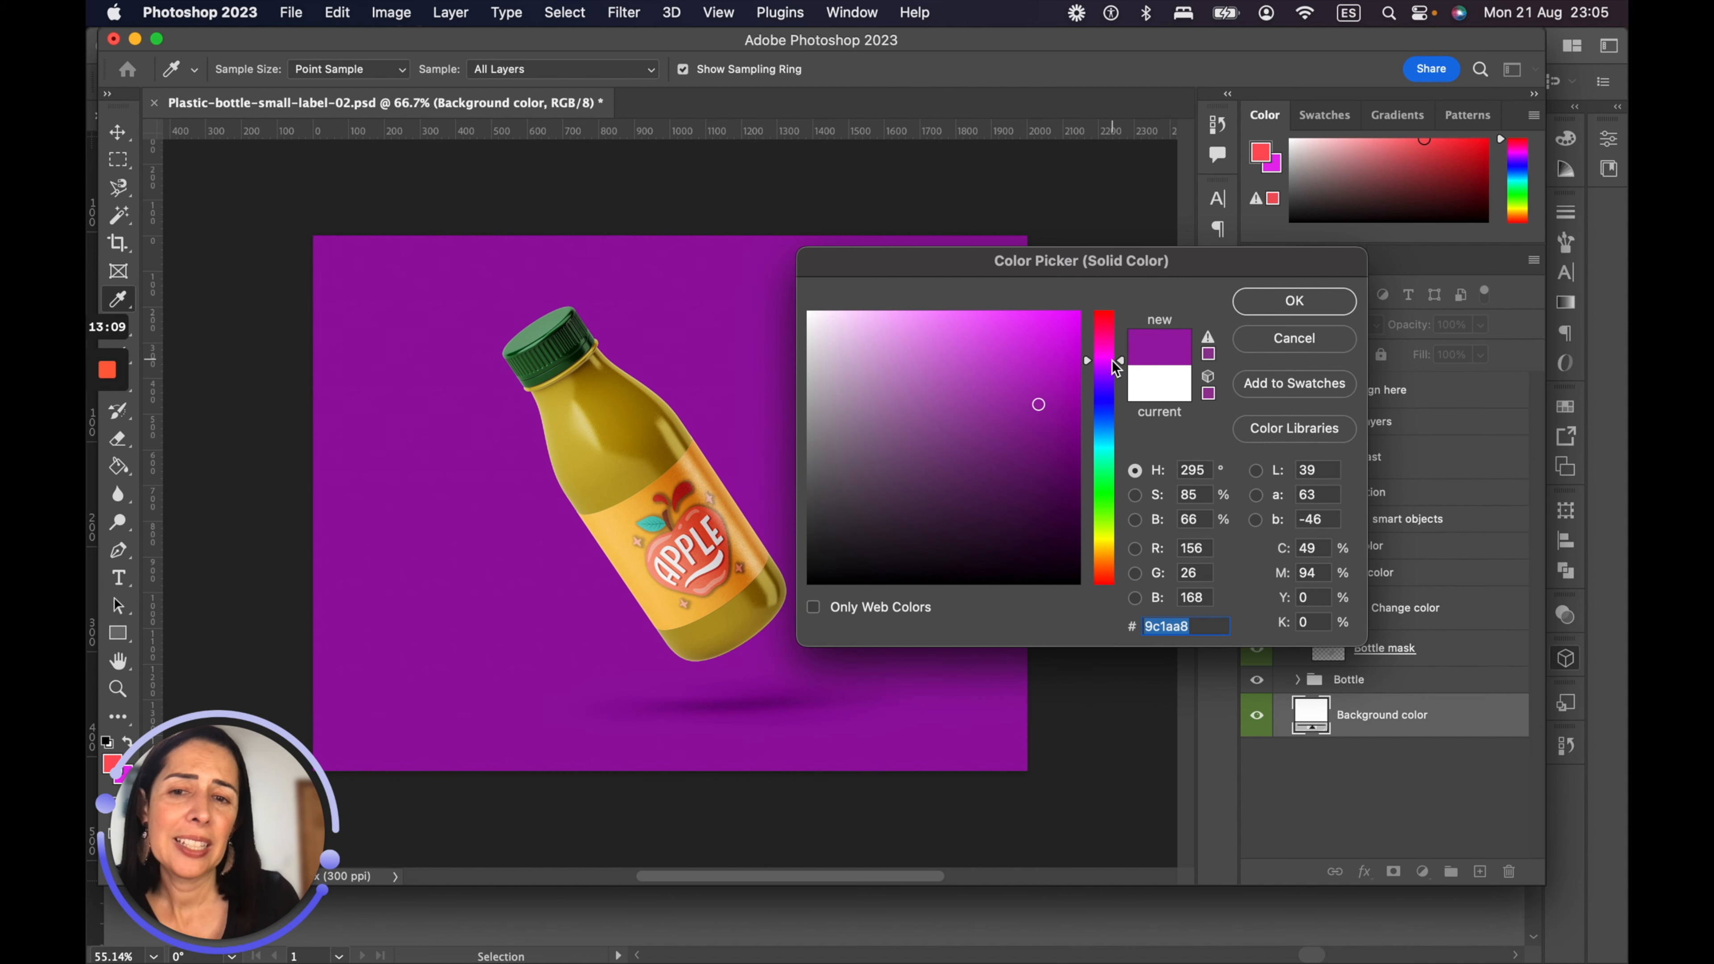
{"action": "left_click", "coordinate": [973, 350]}
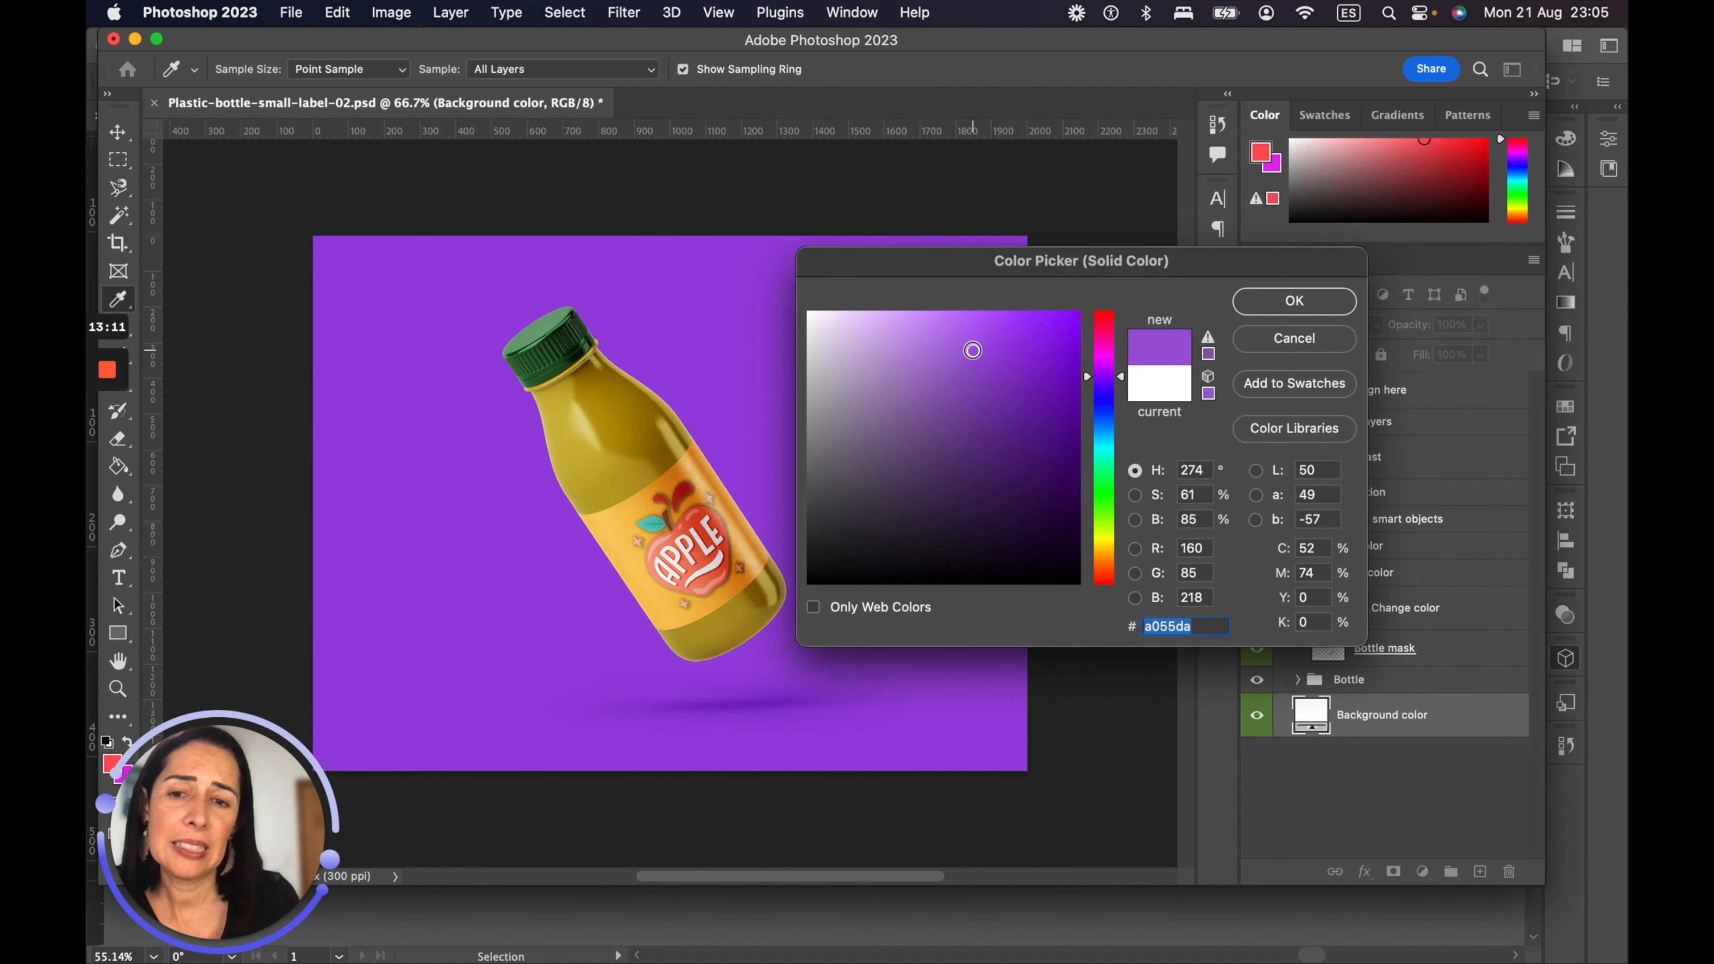
{"action": "left_click", "coordinate": [1301, 298]}
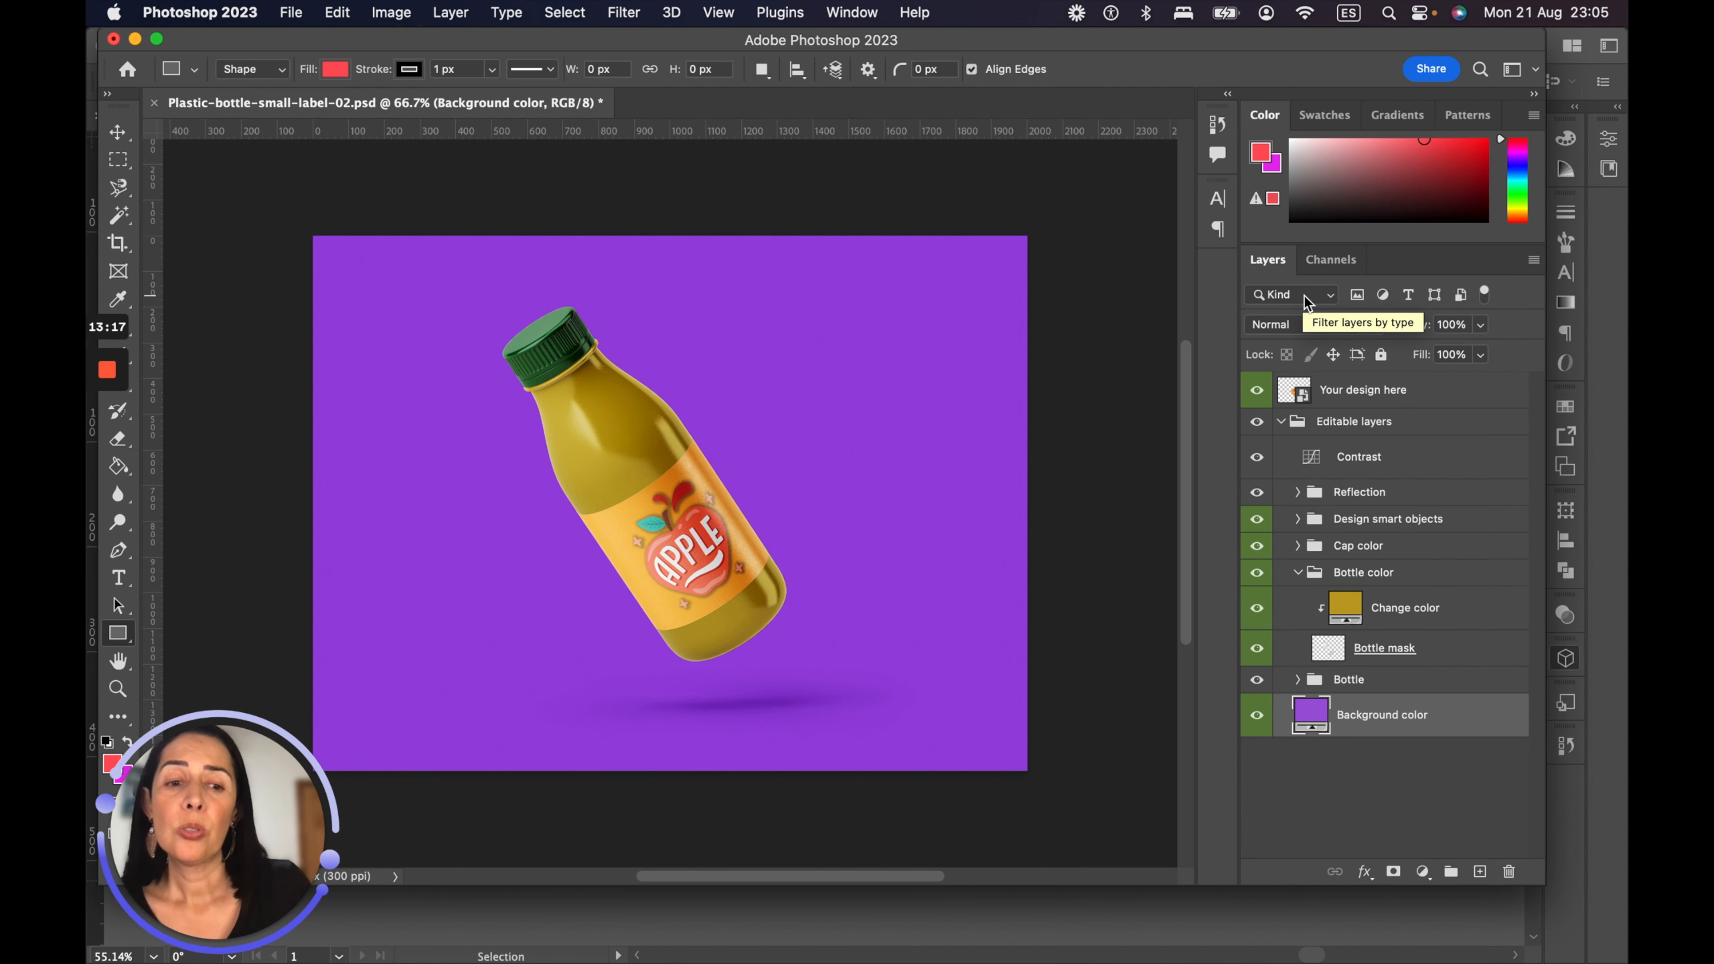
Step: Hide the Background color layer and cover the canvas with a red rectangle about 1993 × 1495 px on a new layer above it
{"action": "left_click", "coordinate": [1254, 721]}
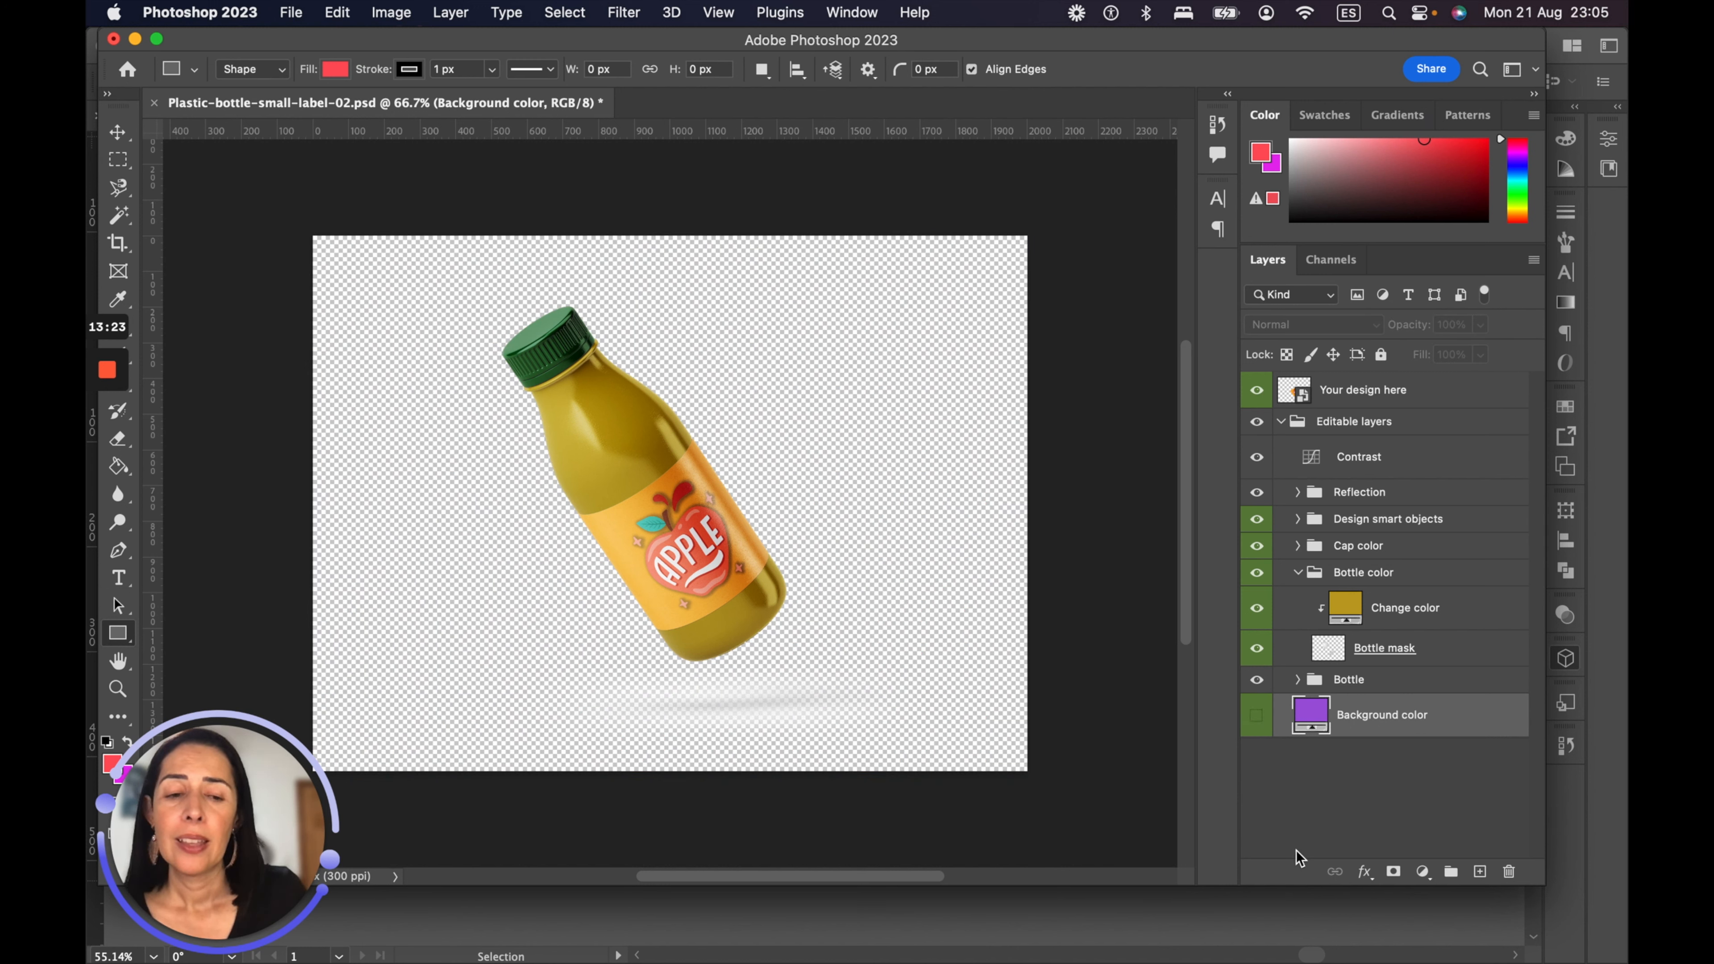
{"action": "left_click", "coordinate": [1483, 873]}
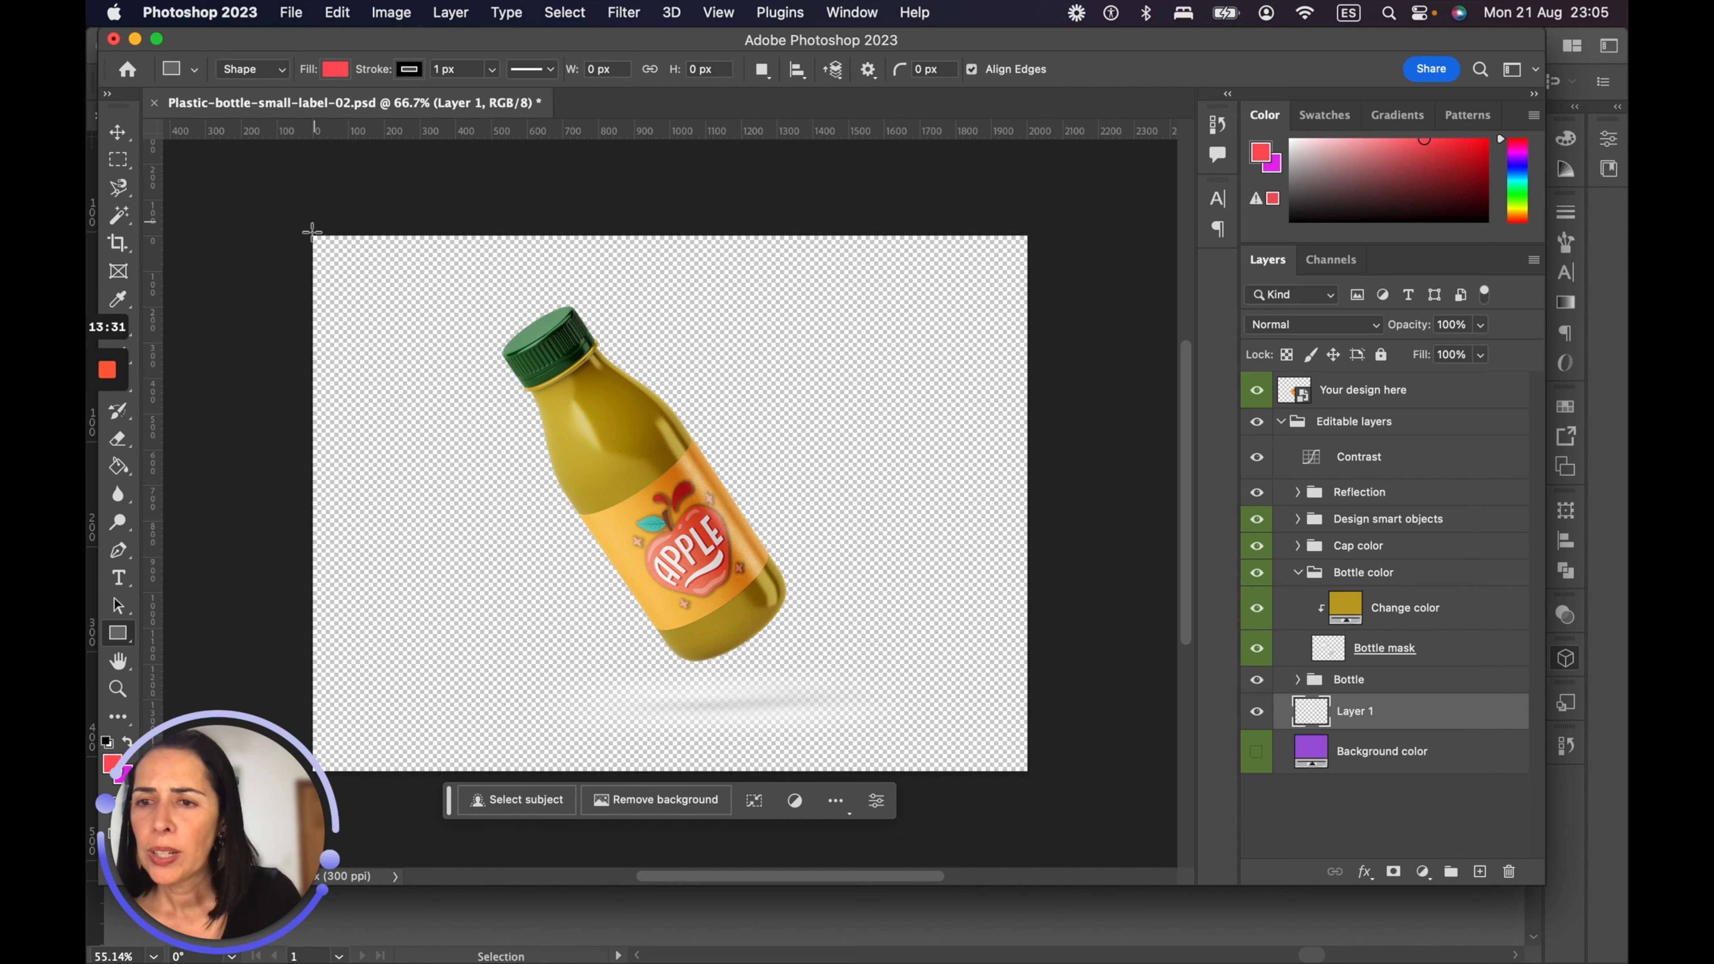
{"action": "left_click_drag", "start_coordinate": [317, 238], "coordinate": [1025, 771]}
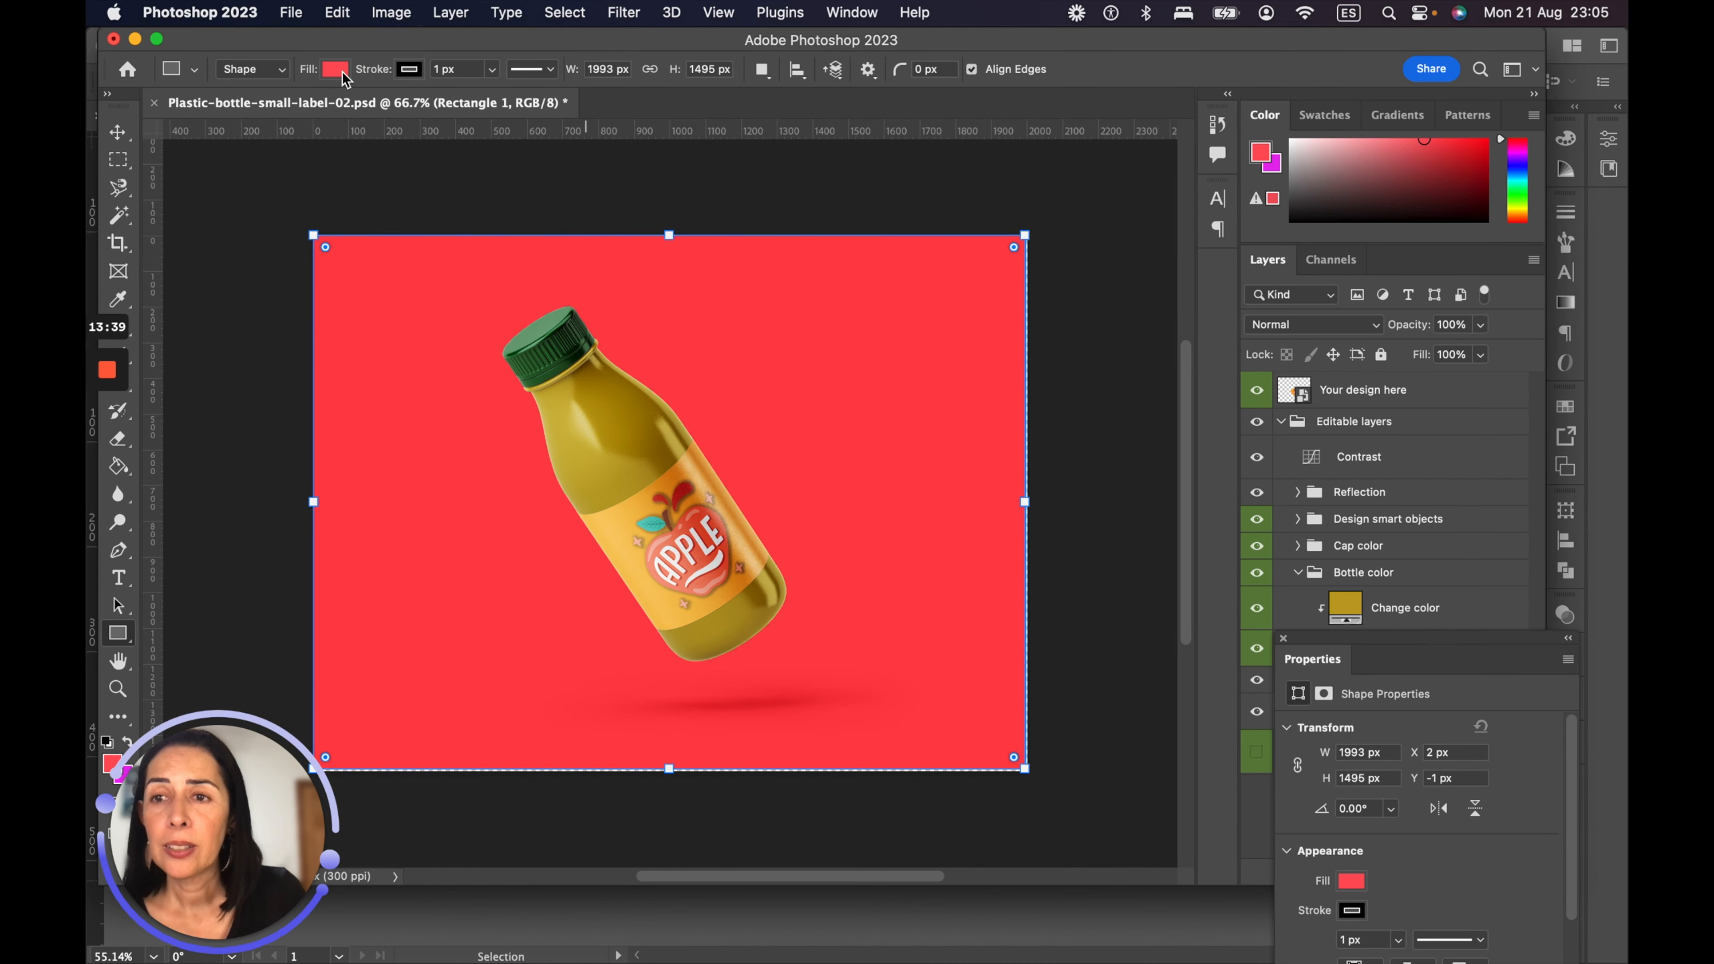
{"action": "left_click_drag", "start_coordinate": [186, 780], "coordinate": [249, 770]}
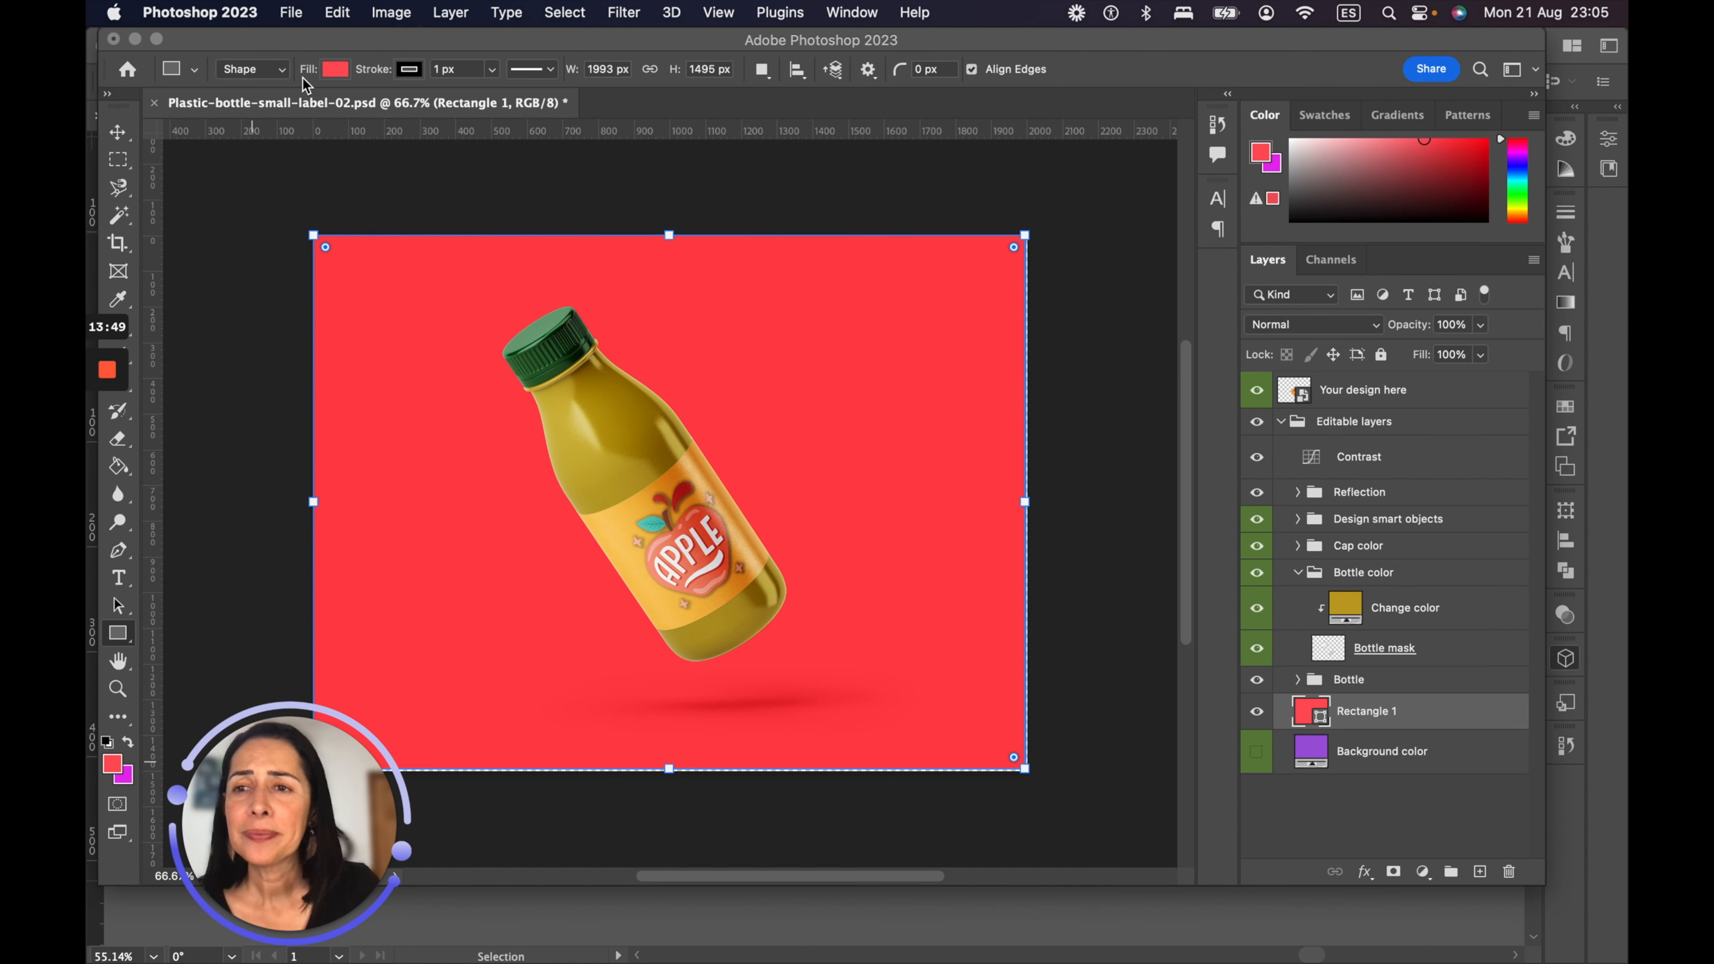
{"action": "left_click", "coordinate": [337, 75]}
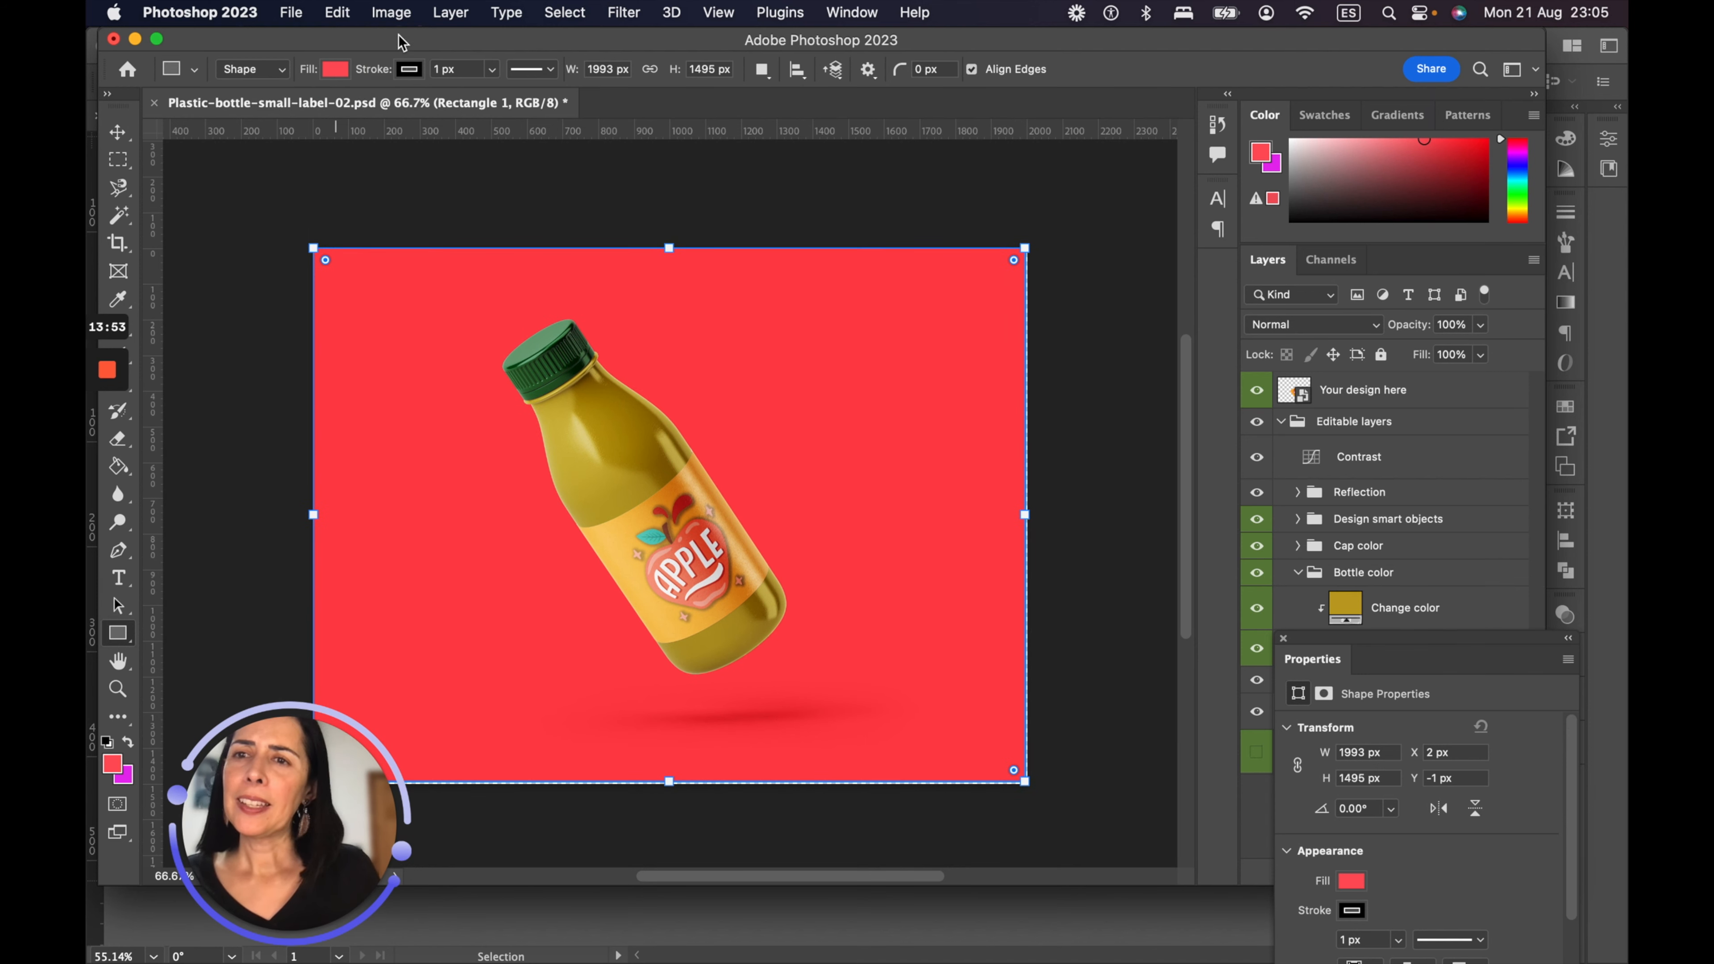
{"action": "left_click", "coordinate": [113, 135]}
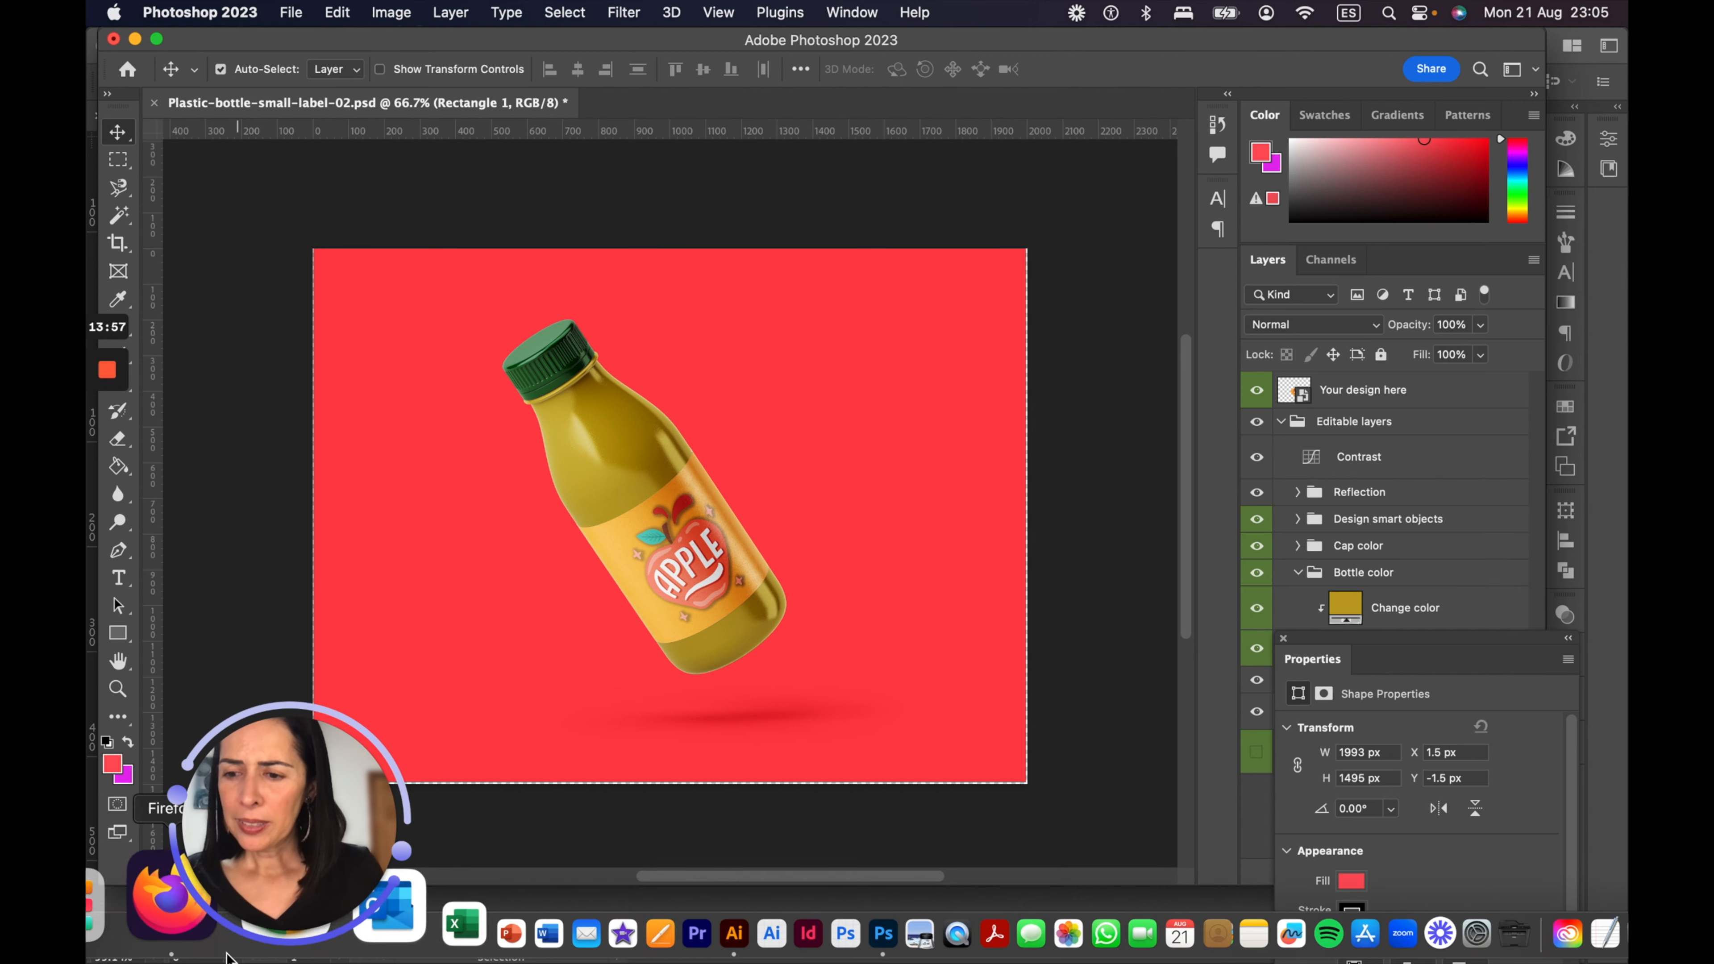
Step: Switch to Firefox and open a new browser tab
{"action": "left_click", "coordinate": [213, 951]}
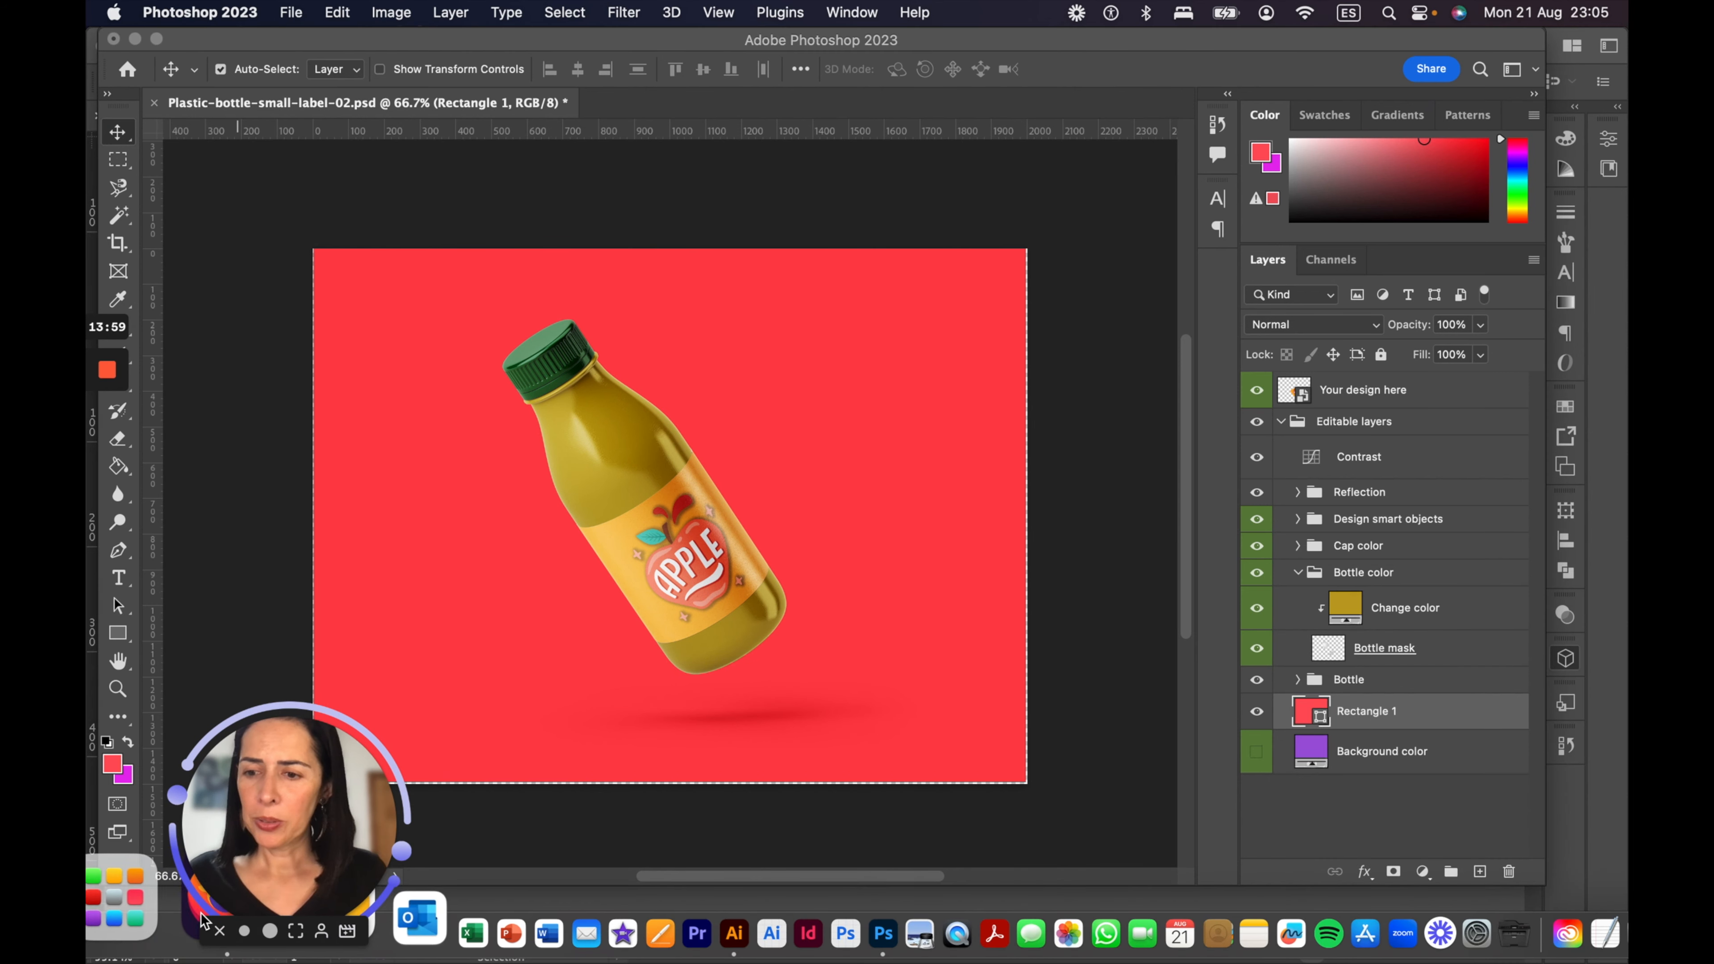
{"action": "left_click_drag", "start_coordinate": [309, 797], "coordinate": [272, 578]}
{"action": "mouse_move", "coordinate": [203, 953]}
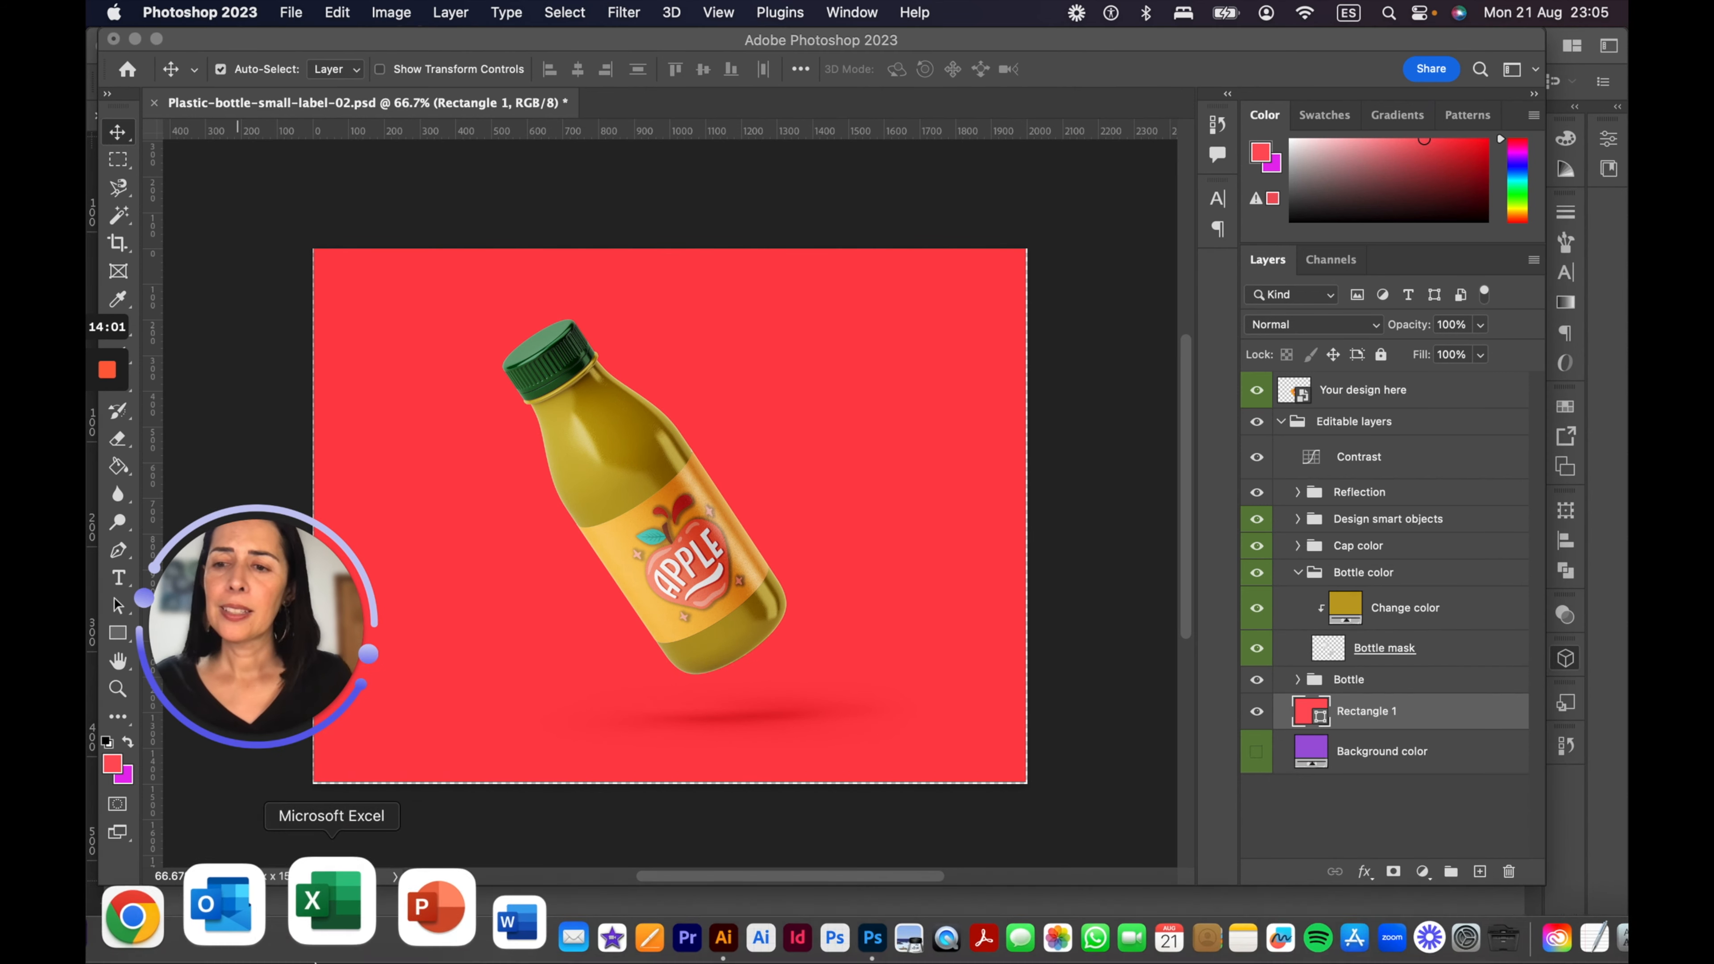
{"action": "left_click", "coordinate": [214, 925]}
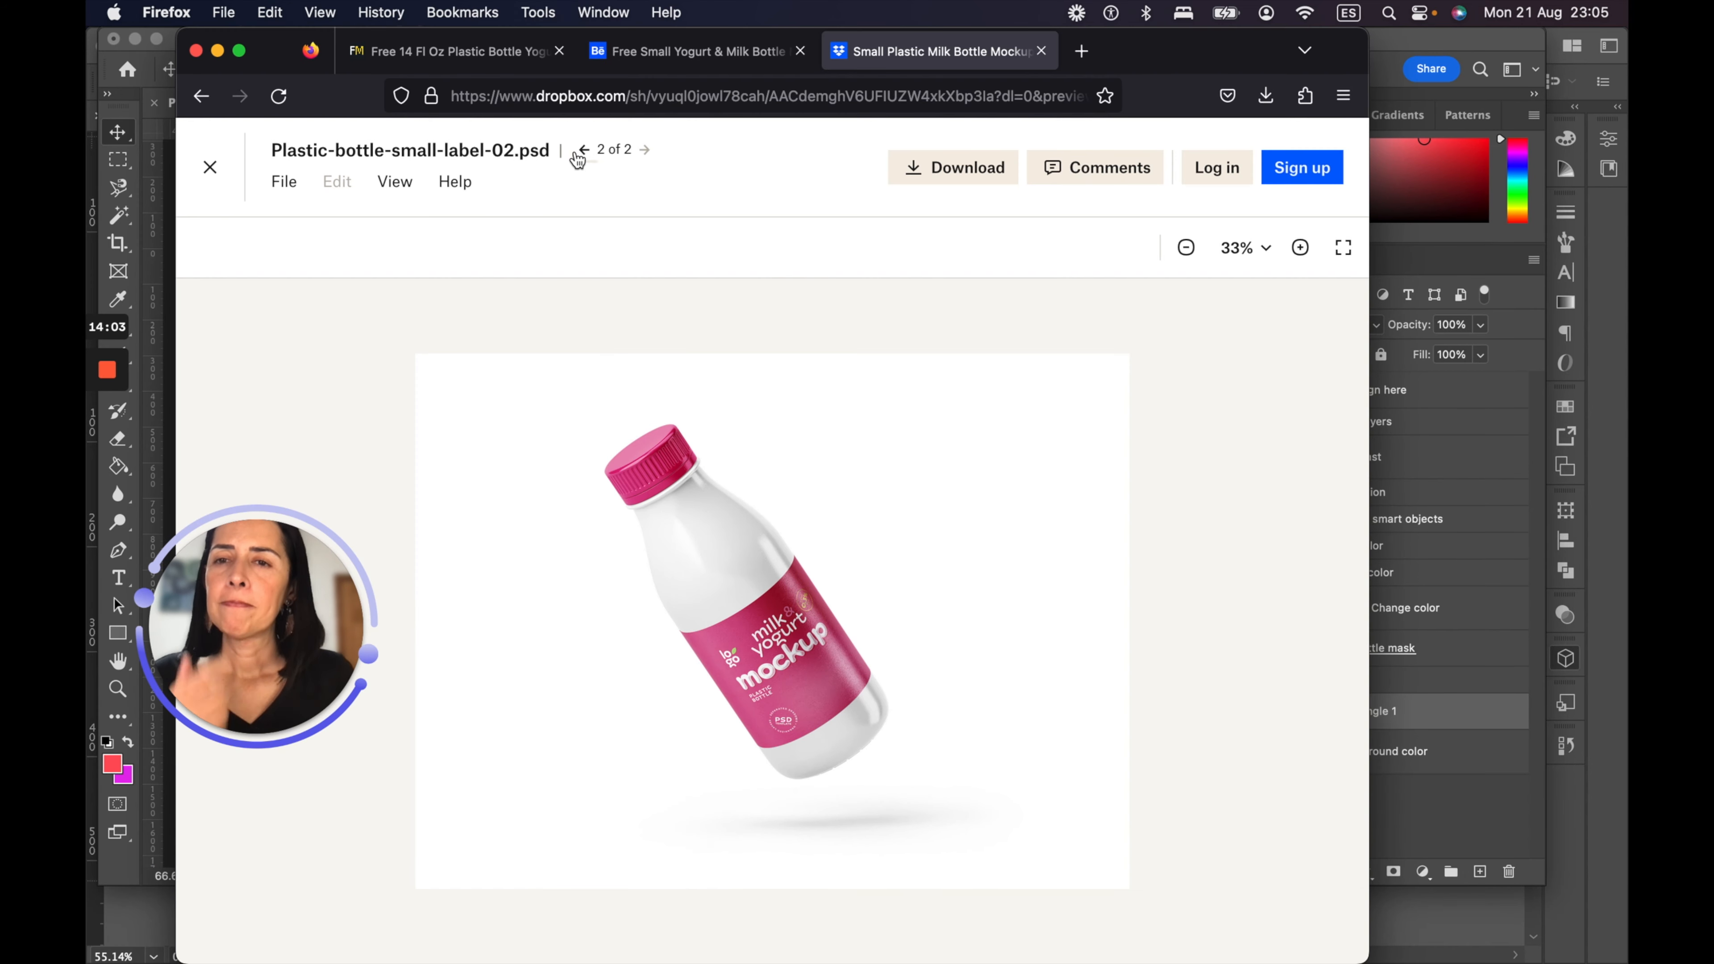
{"action": "left_click", "coordinate": [1083, 53]}
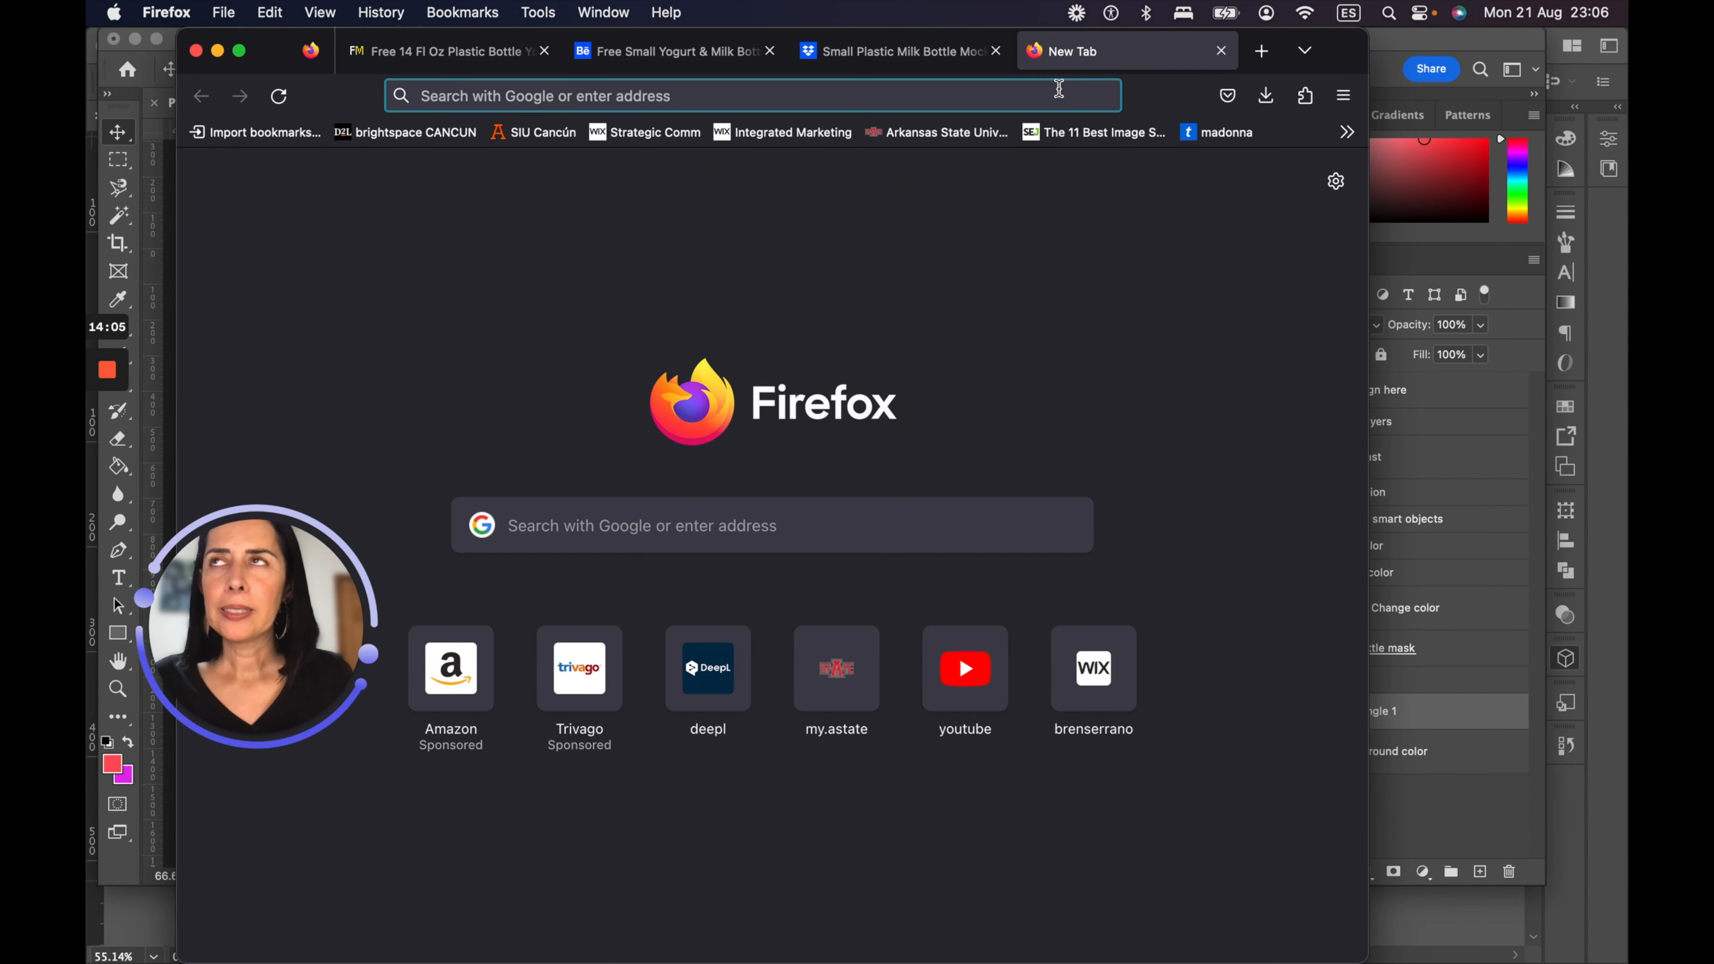
Step: Search Google Images for "into the woods" and look through the picture results
{"action": "type", "text": "in"}
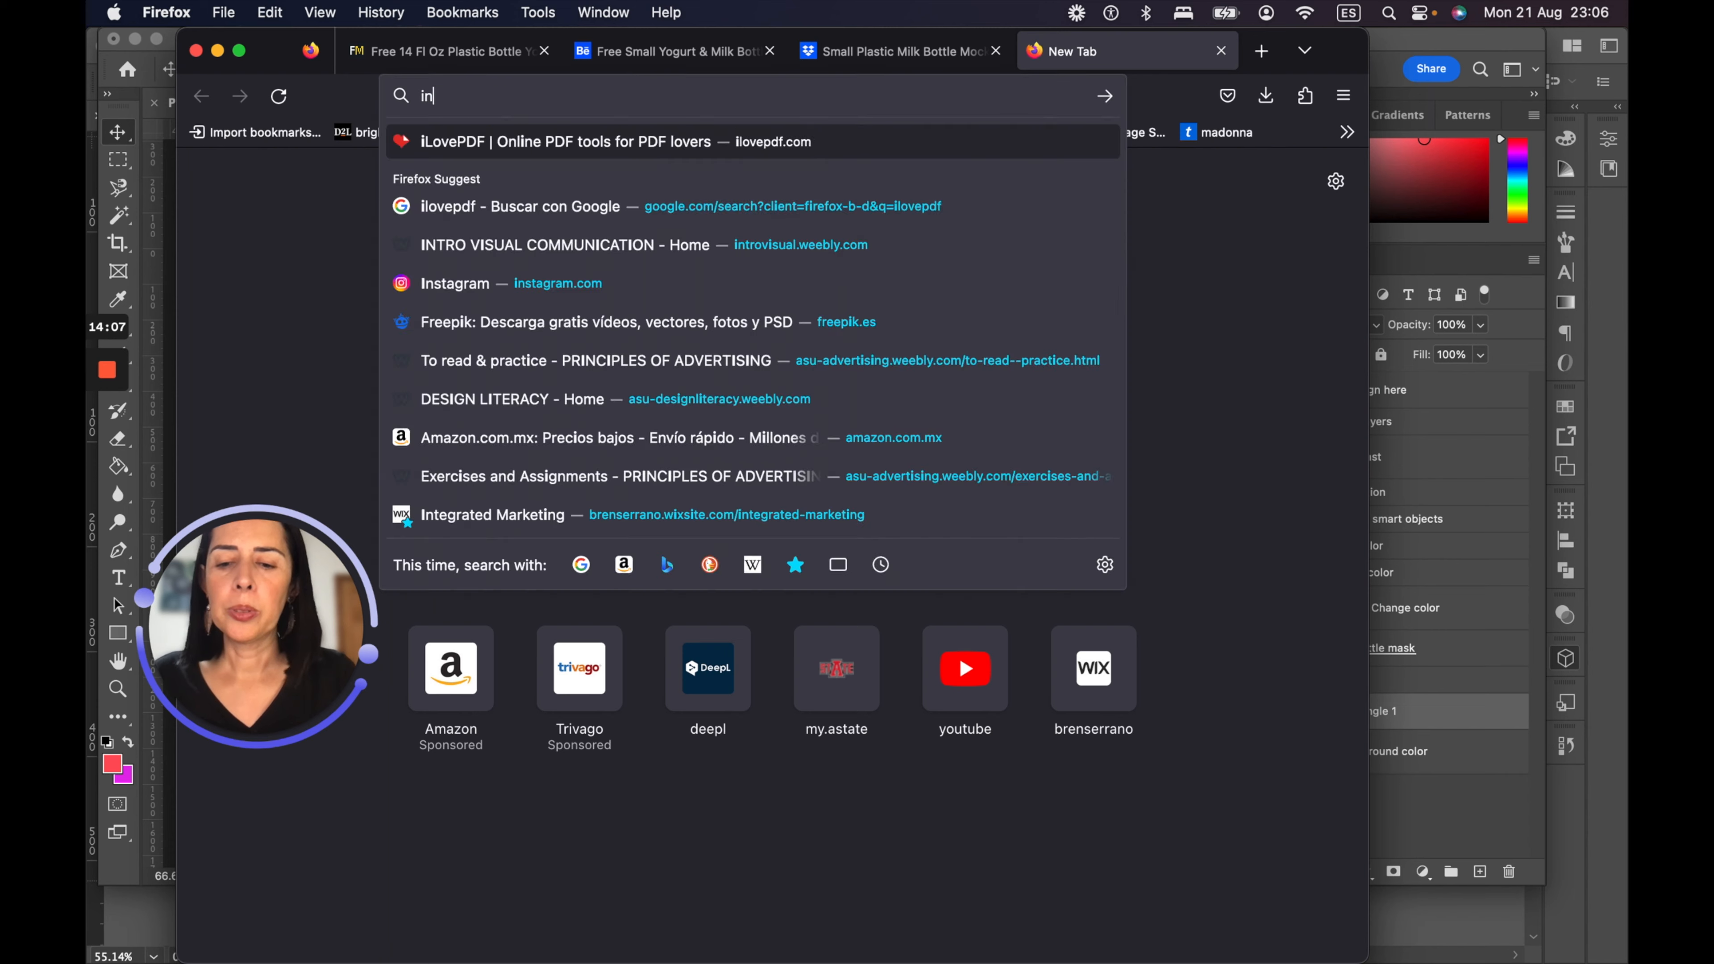
{"action": "type", "text": "to the woods"}
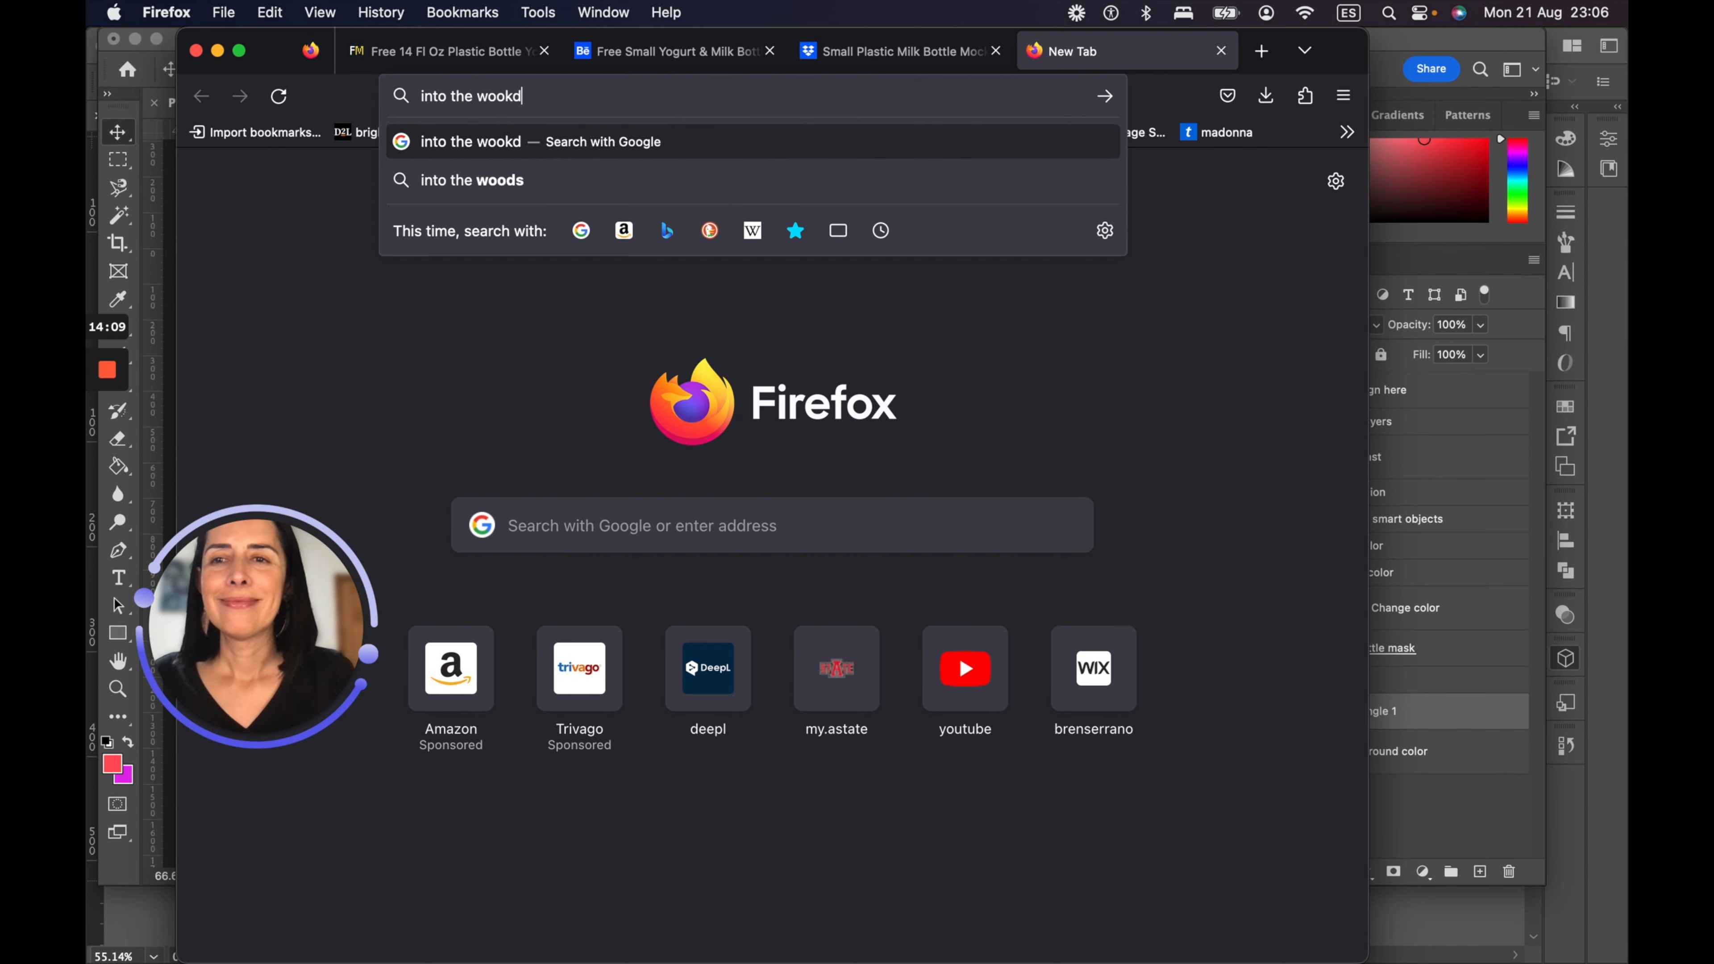
{"action": "key", "text": "Return"}
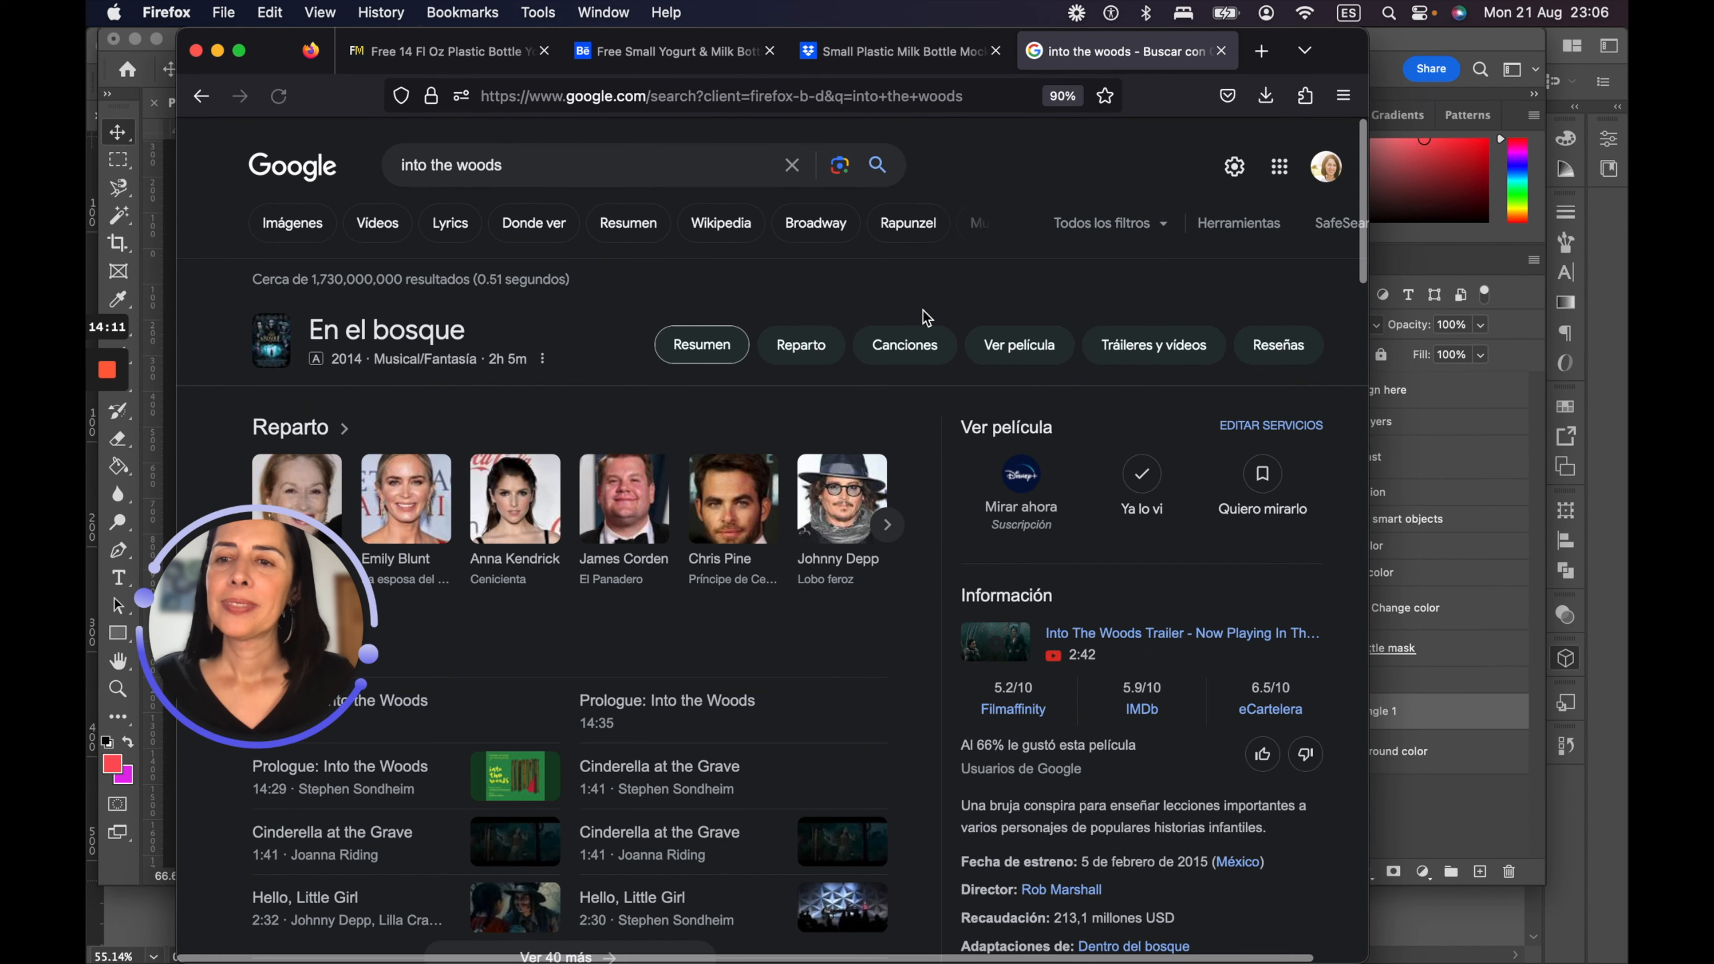
{"action": "left_click", "coordinate": [294, 230]}
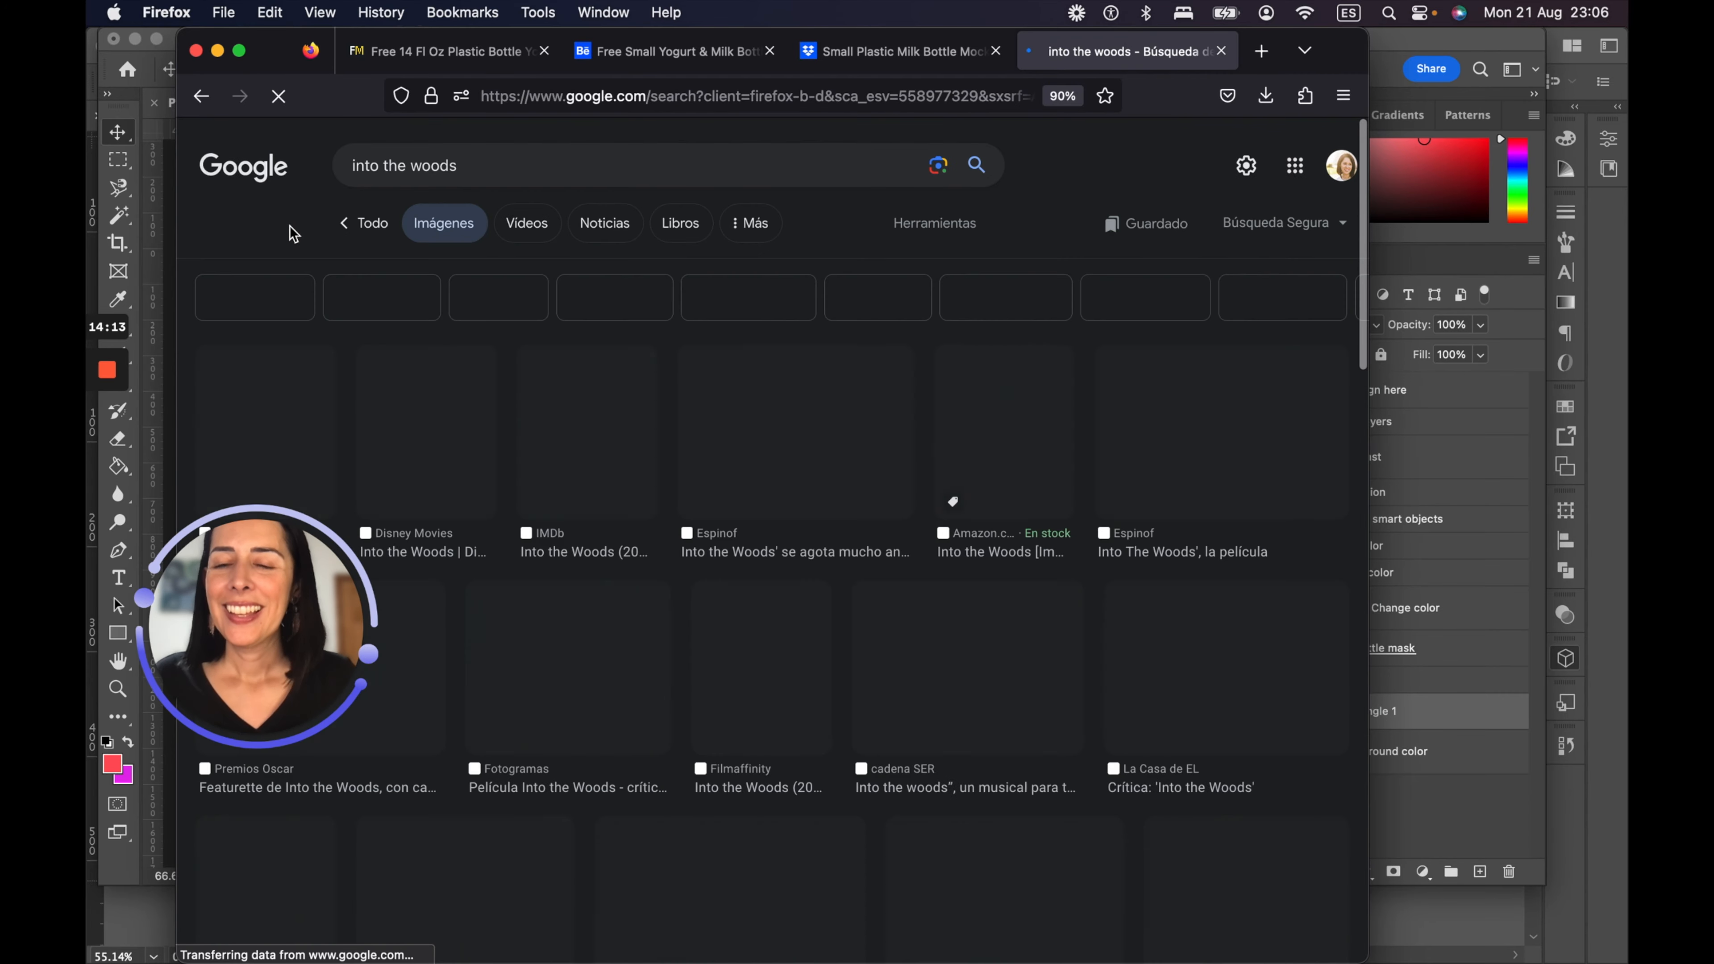
{"action": "scroll", "coordinate": [599, 577], "scroll_direction": "down", "scroll_amount": 3}
{"action": "scroll", "coordinate": [599, 577], "scroll_direction": "down", "scroll_amount": 5}
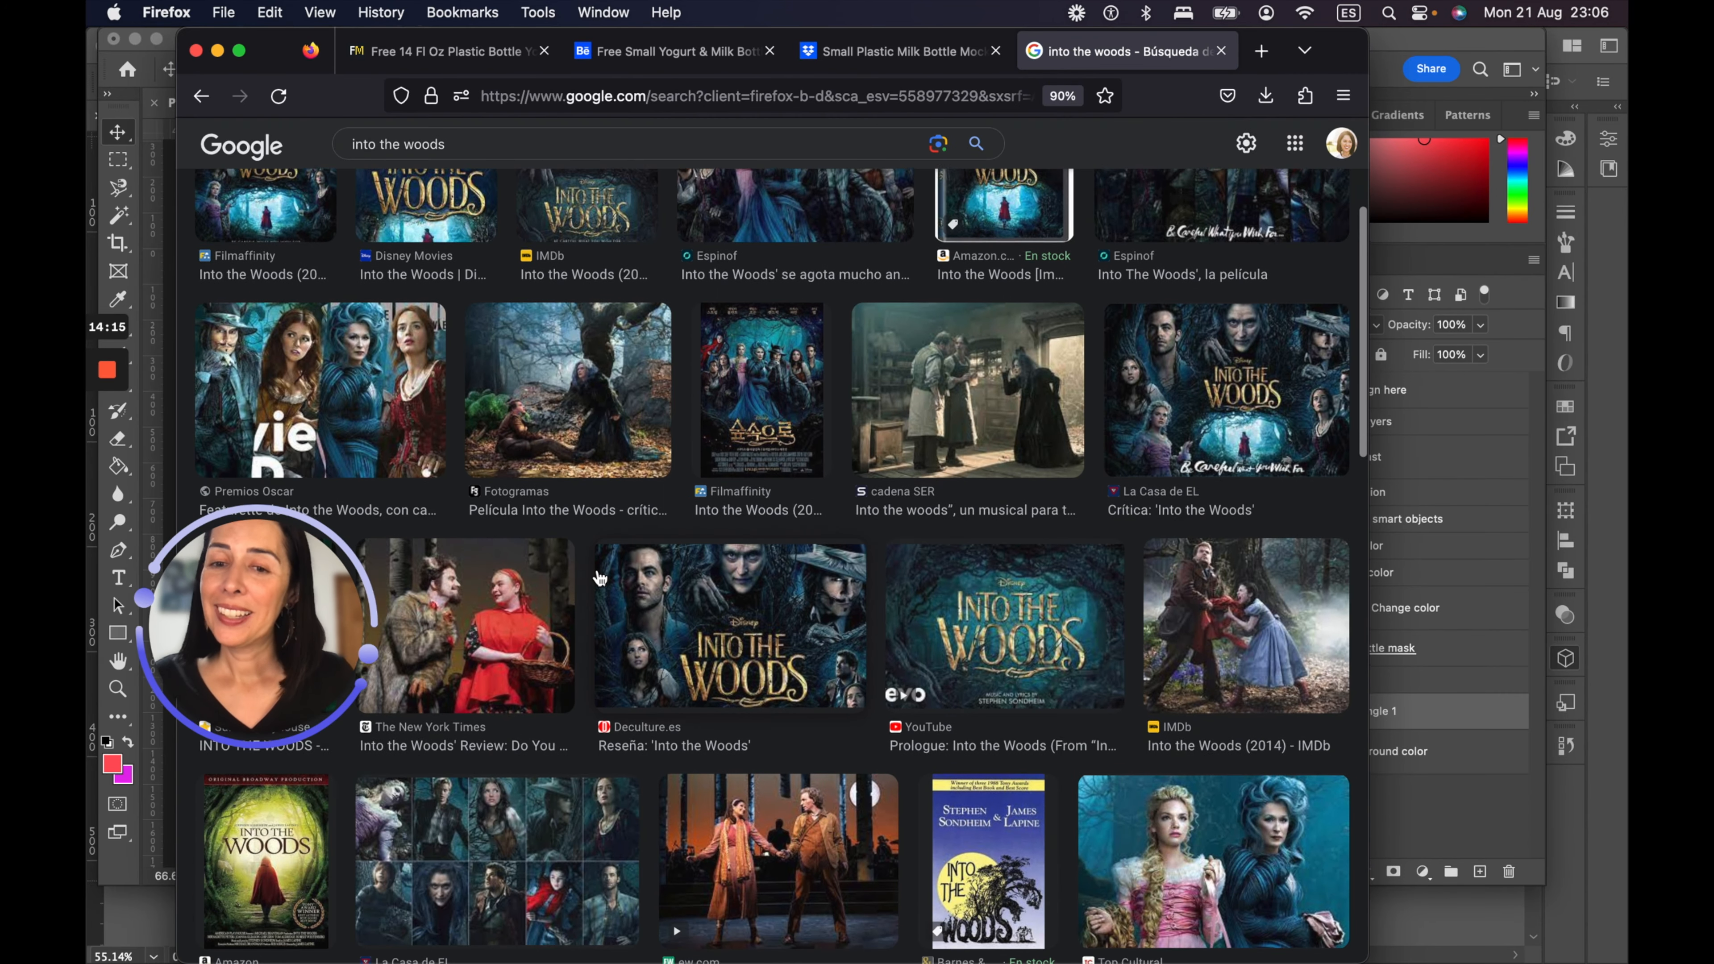
{"action": "scroll", "coordinate": [601, 577], "scroll_direction": "up", "scroll_amount": 5}
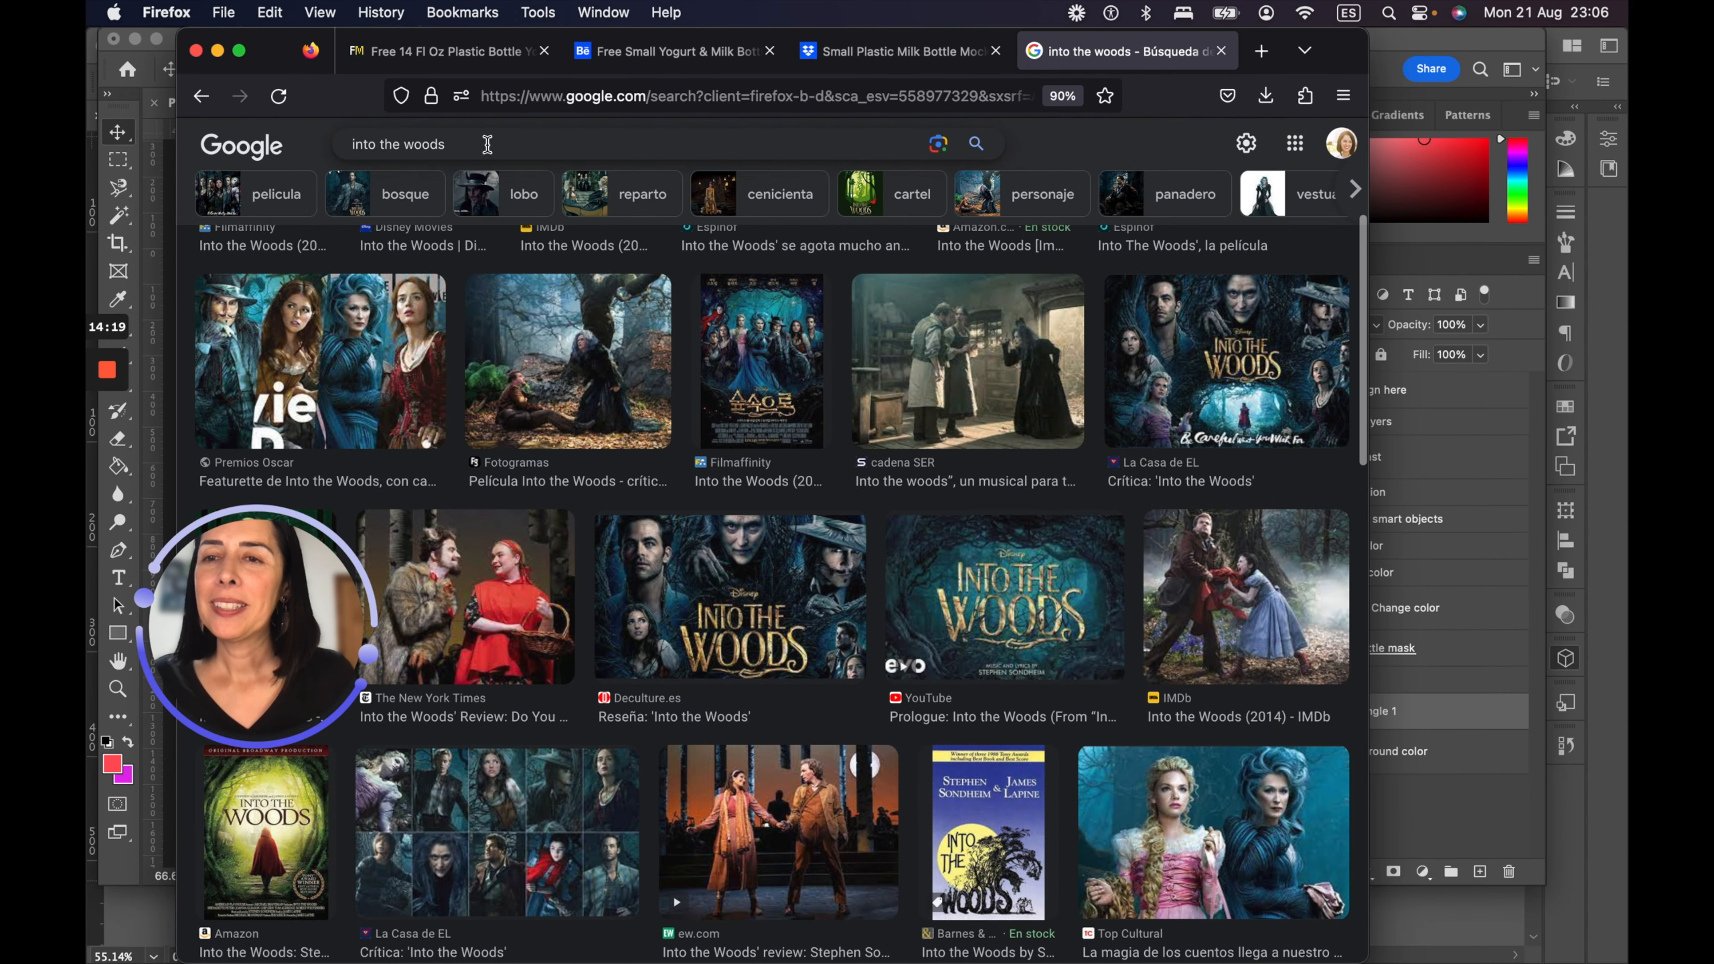
Step: Search Google Images for "apple trees" and filter the results to large images (Grandes)
{"action": "left_click", "coordinate": [488, 144]}
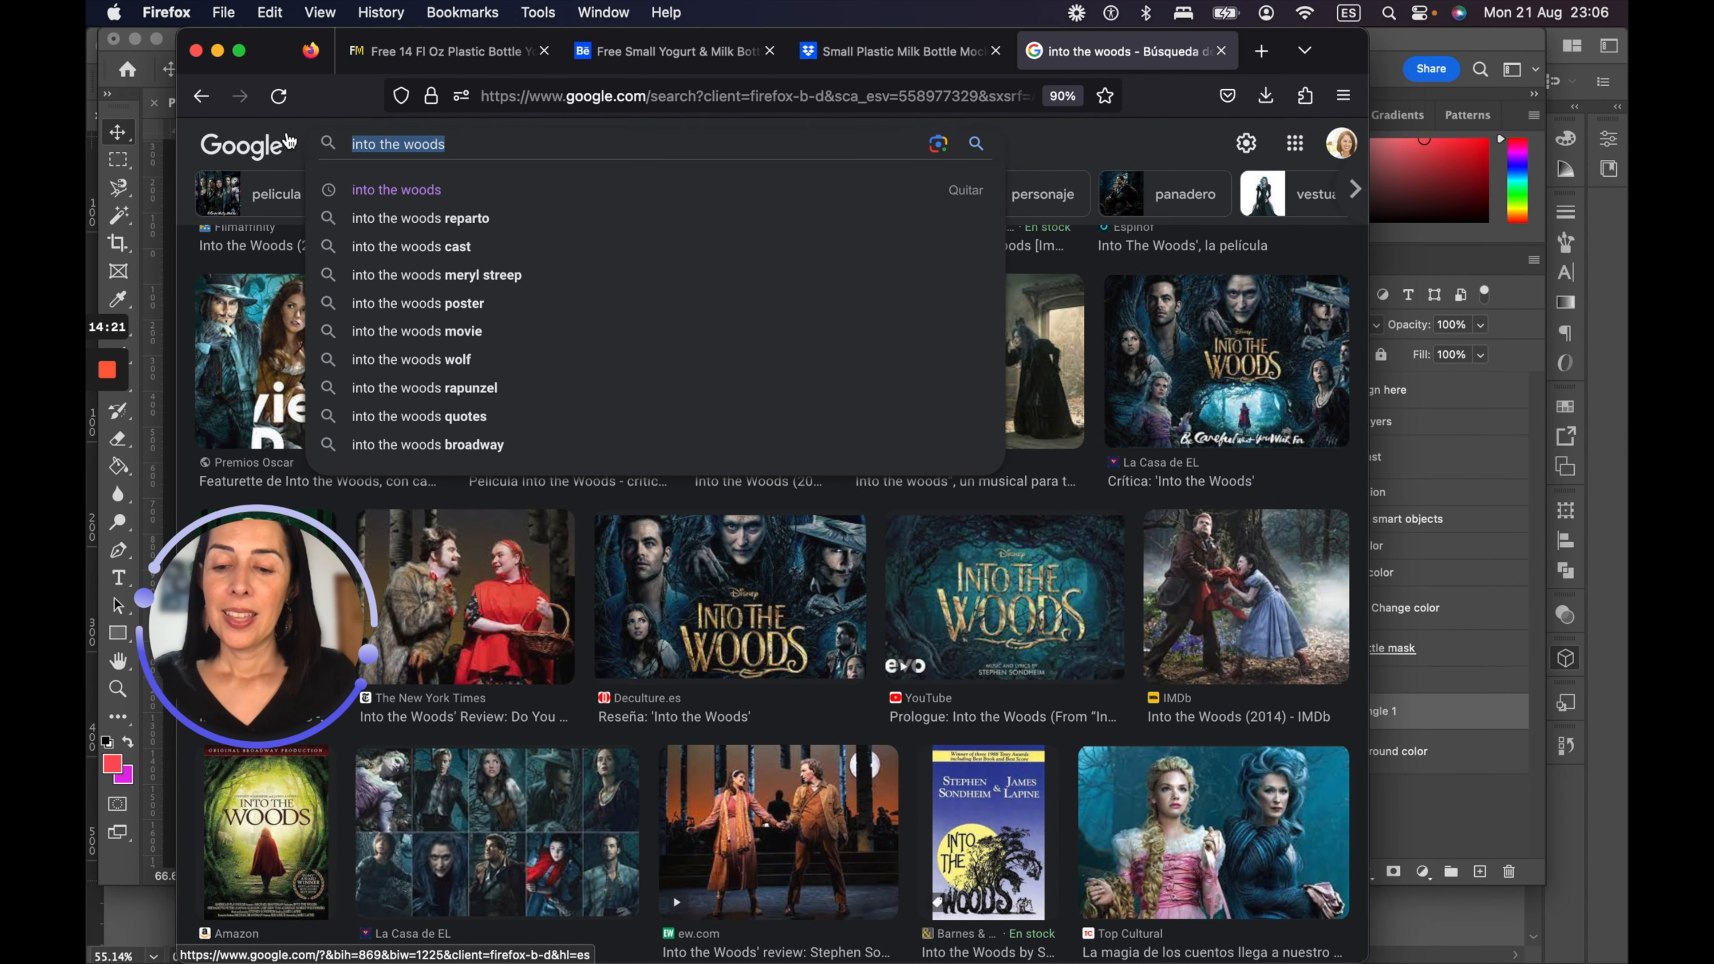
{"action": "type", "text": "appl"}
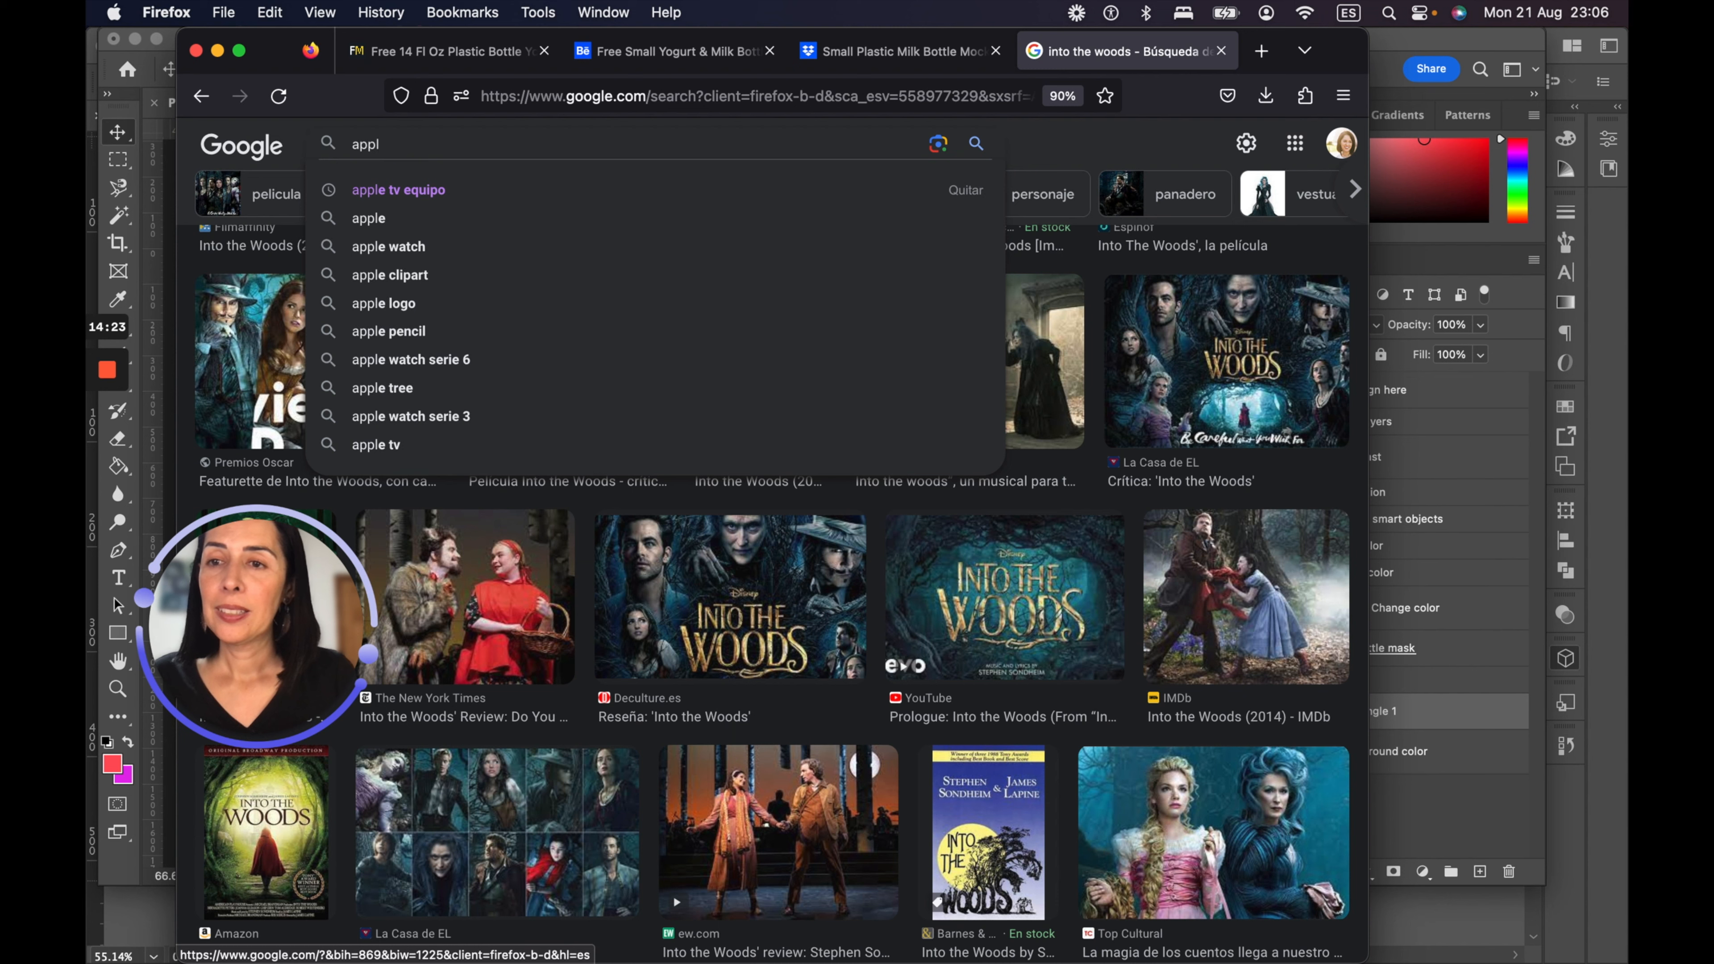
{"action": "type", "text": "e trees"}
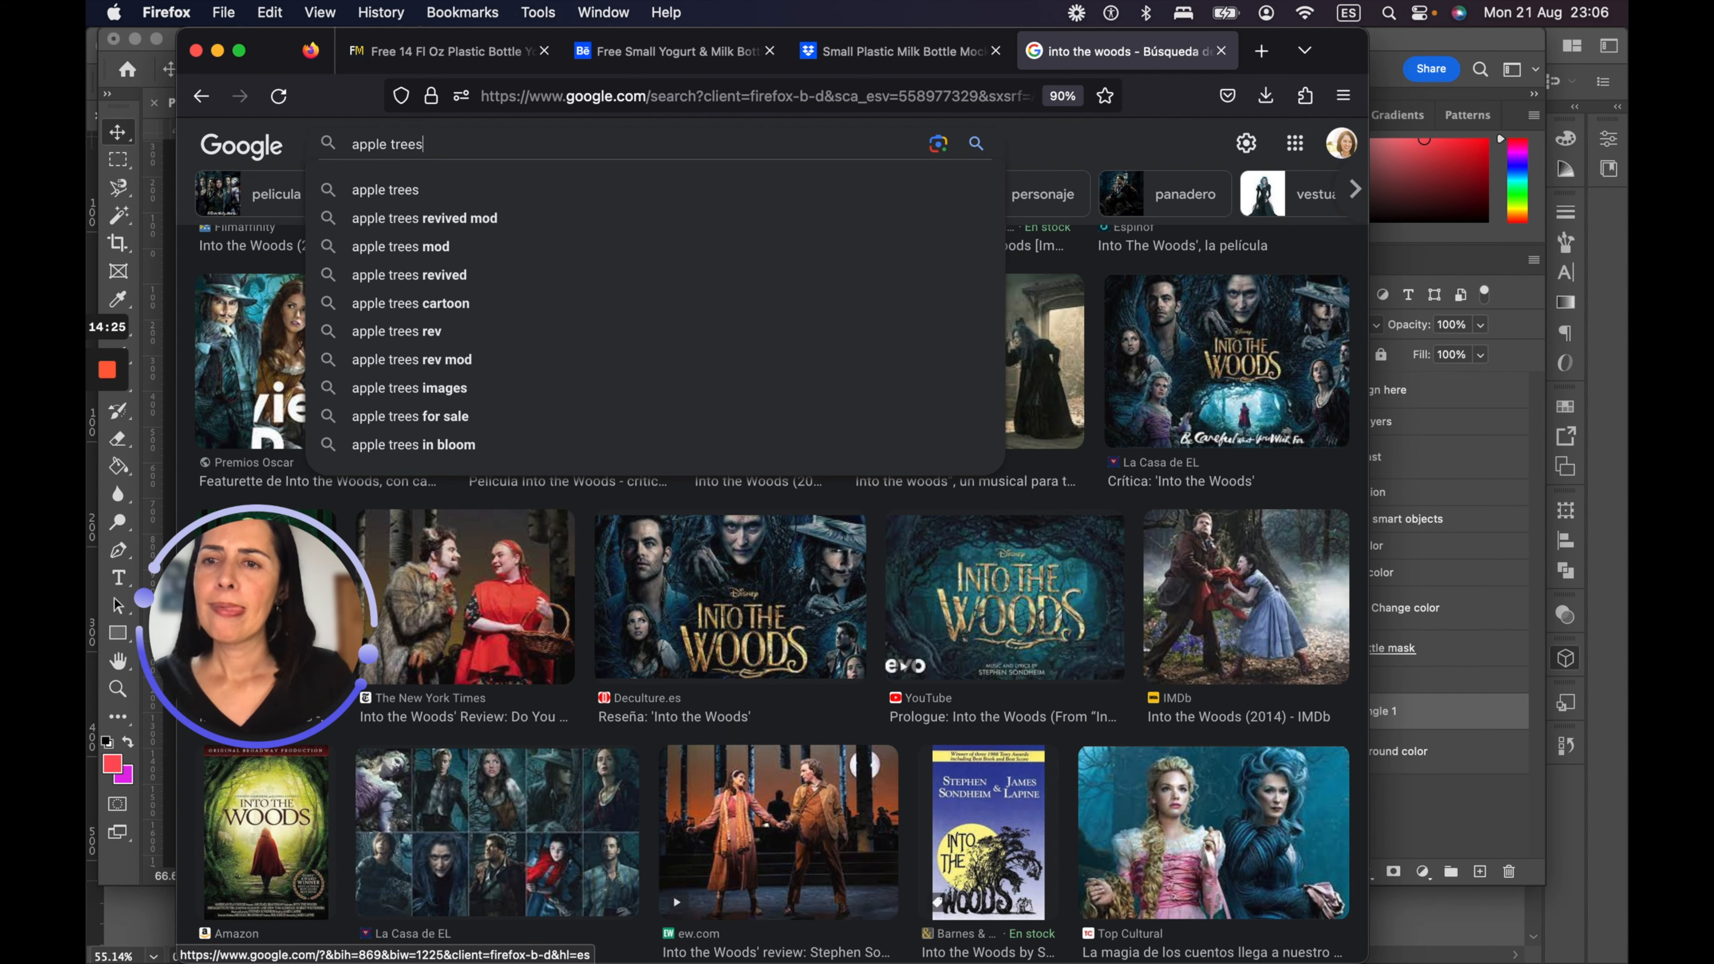
{"action": "key", "text": "Return"}
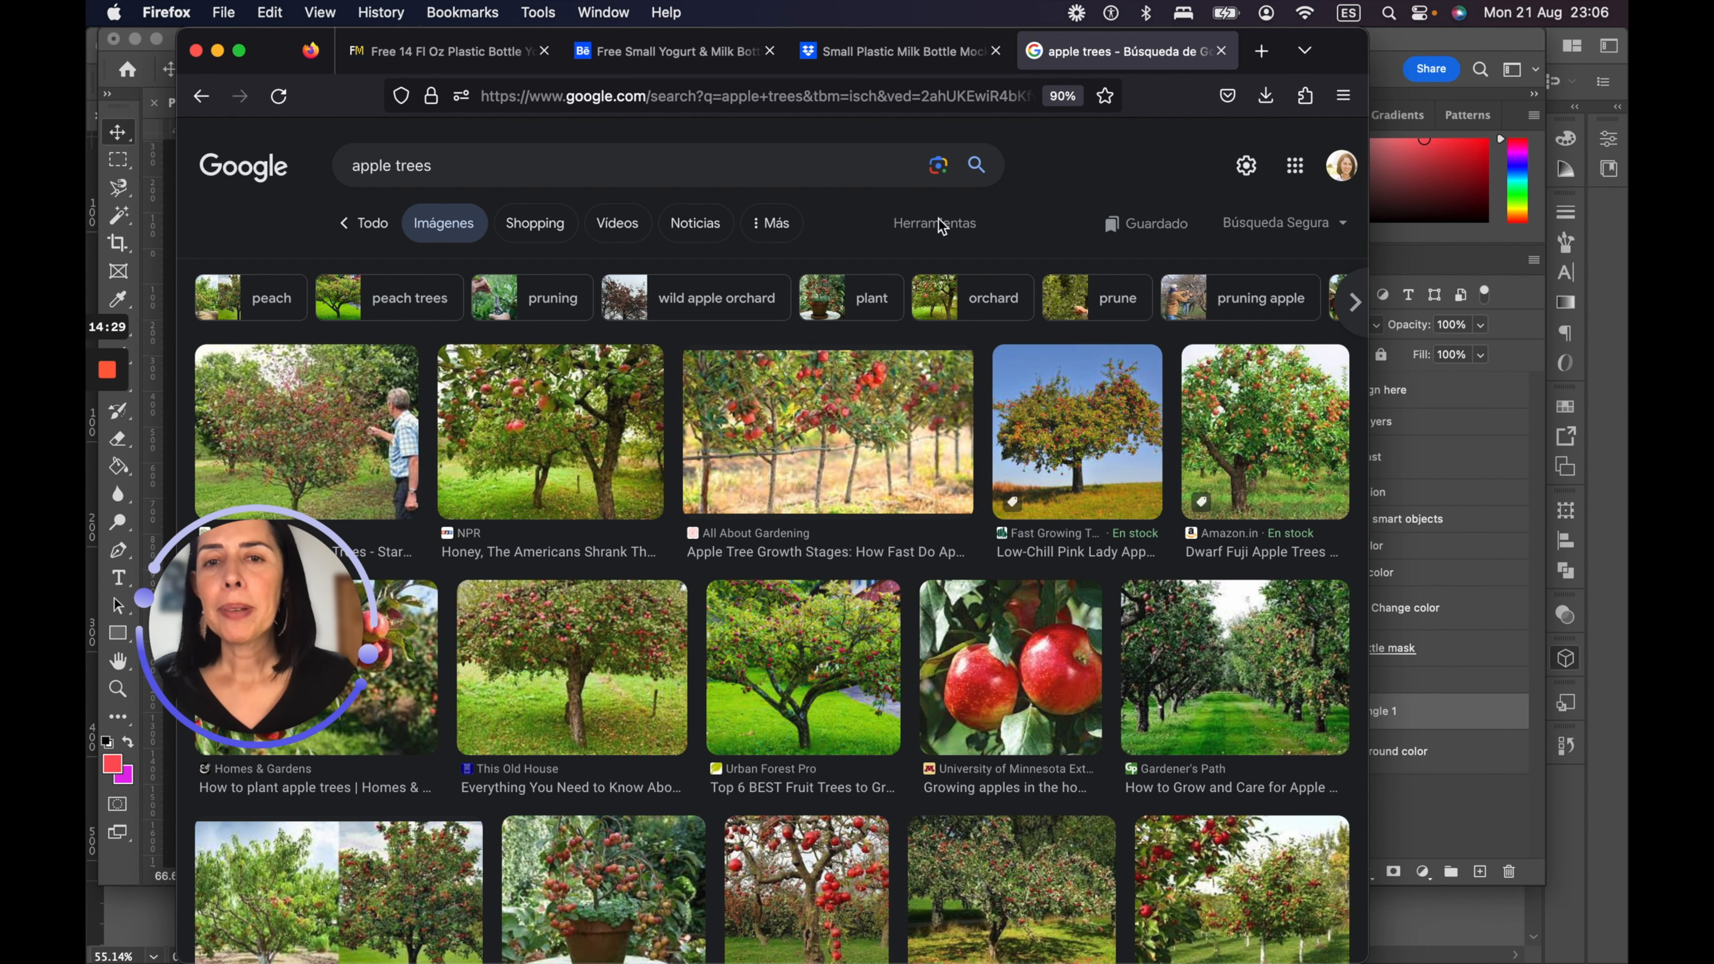
{"action": "left_click", "coordinate": [908, 226]}
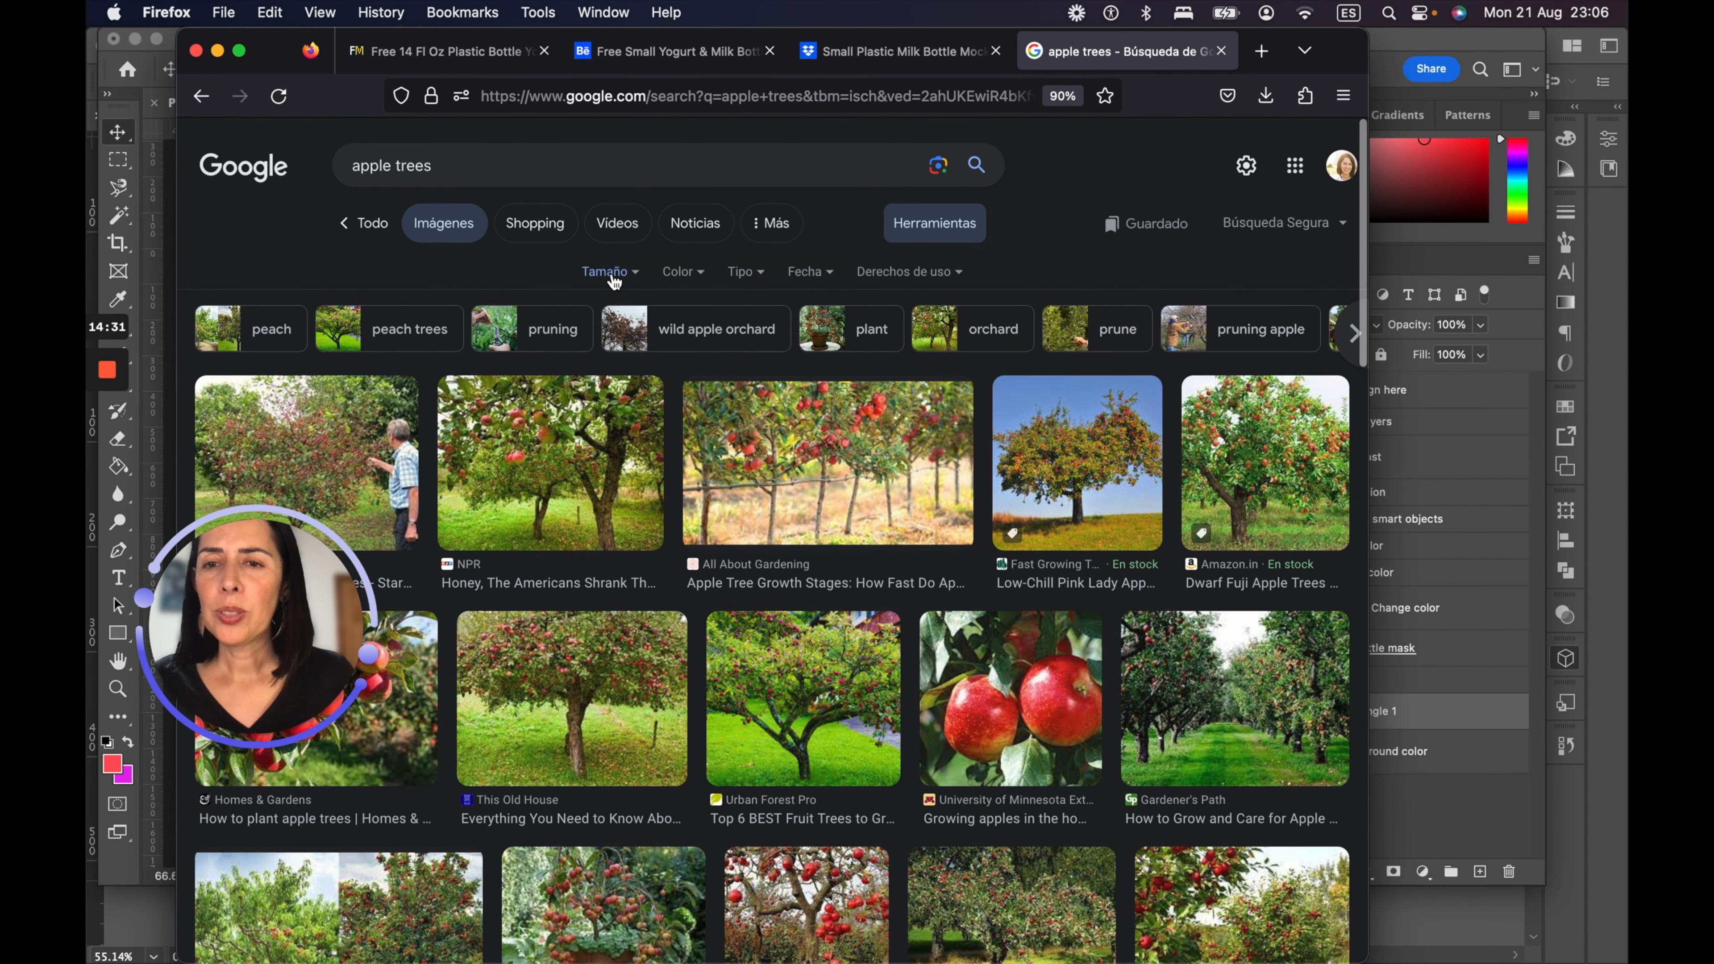
{"action": "left_click", "coordinate": [610, 274]}
{"action": "left_click", "coordinate": [611, 336]}
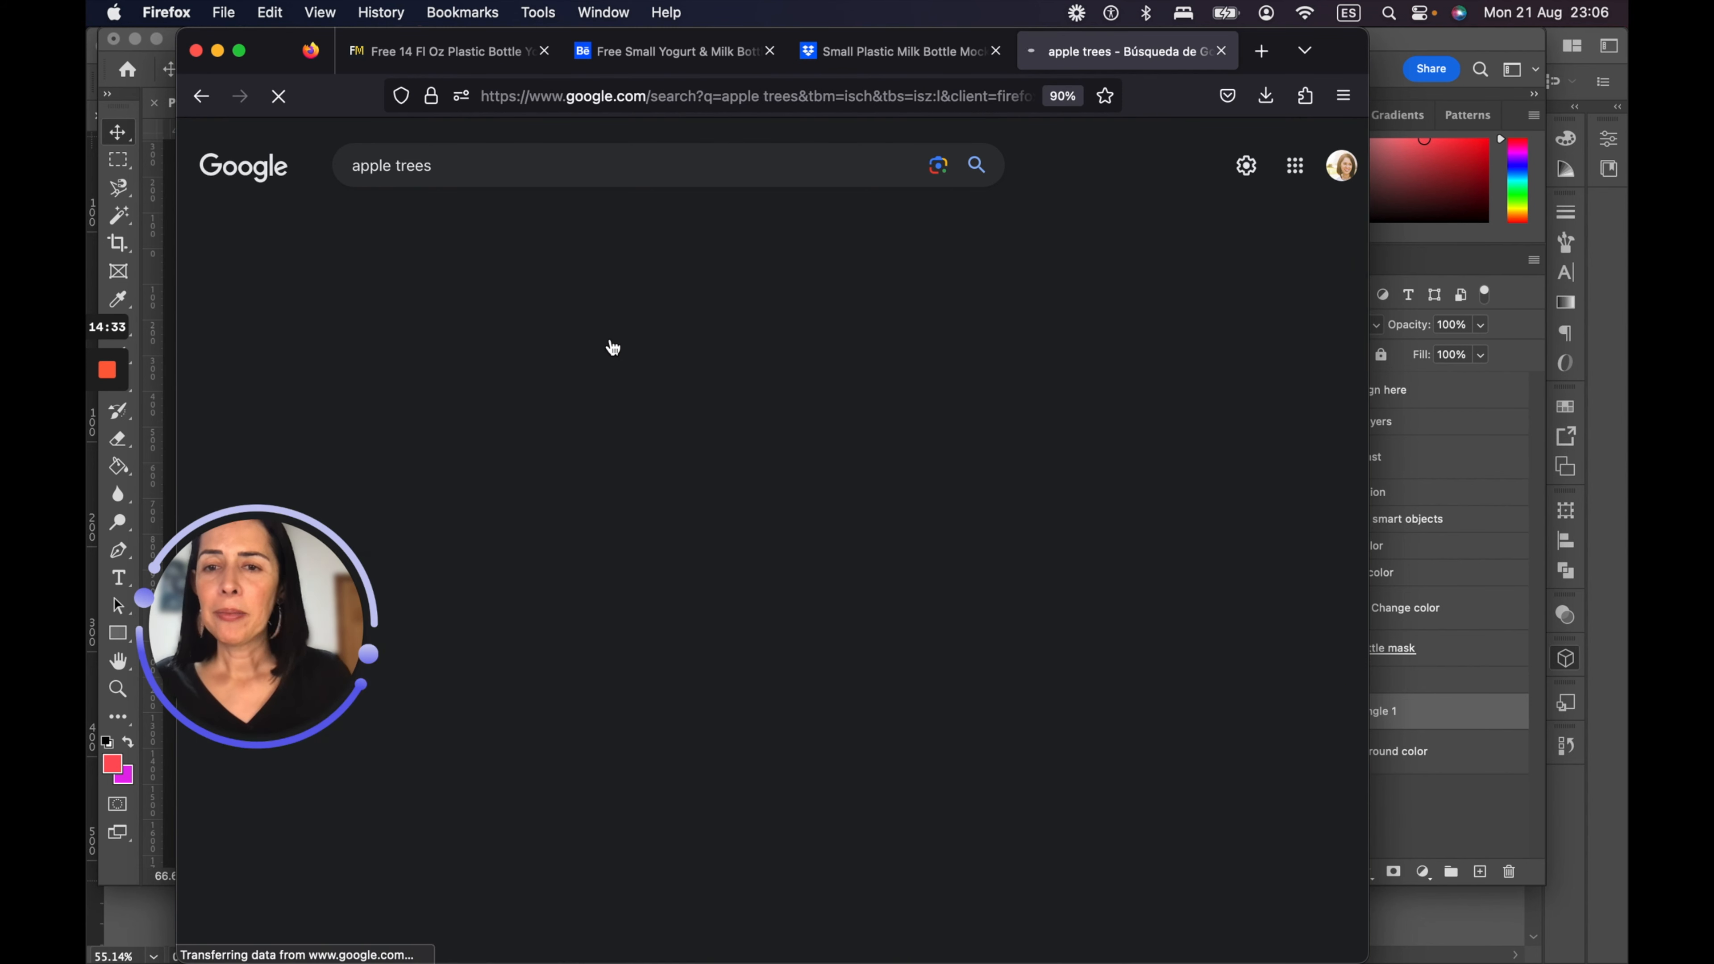
Step: Save the All About Gardening photo of red apples in sunlight to the Desktop as the JPEG apple-trees-full-sun
{"action": "scroll", "coordinate": [994, 645], "scroll_direction": "down", "scroll_amount": 3}
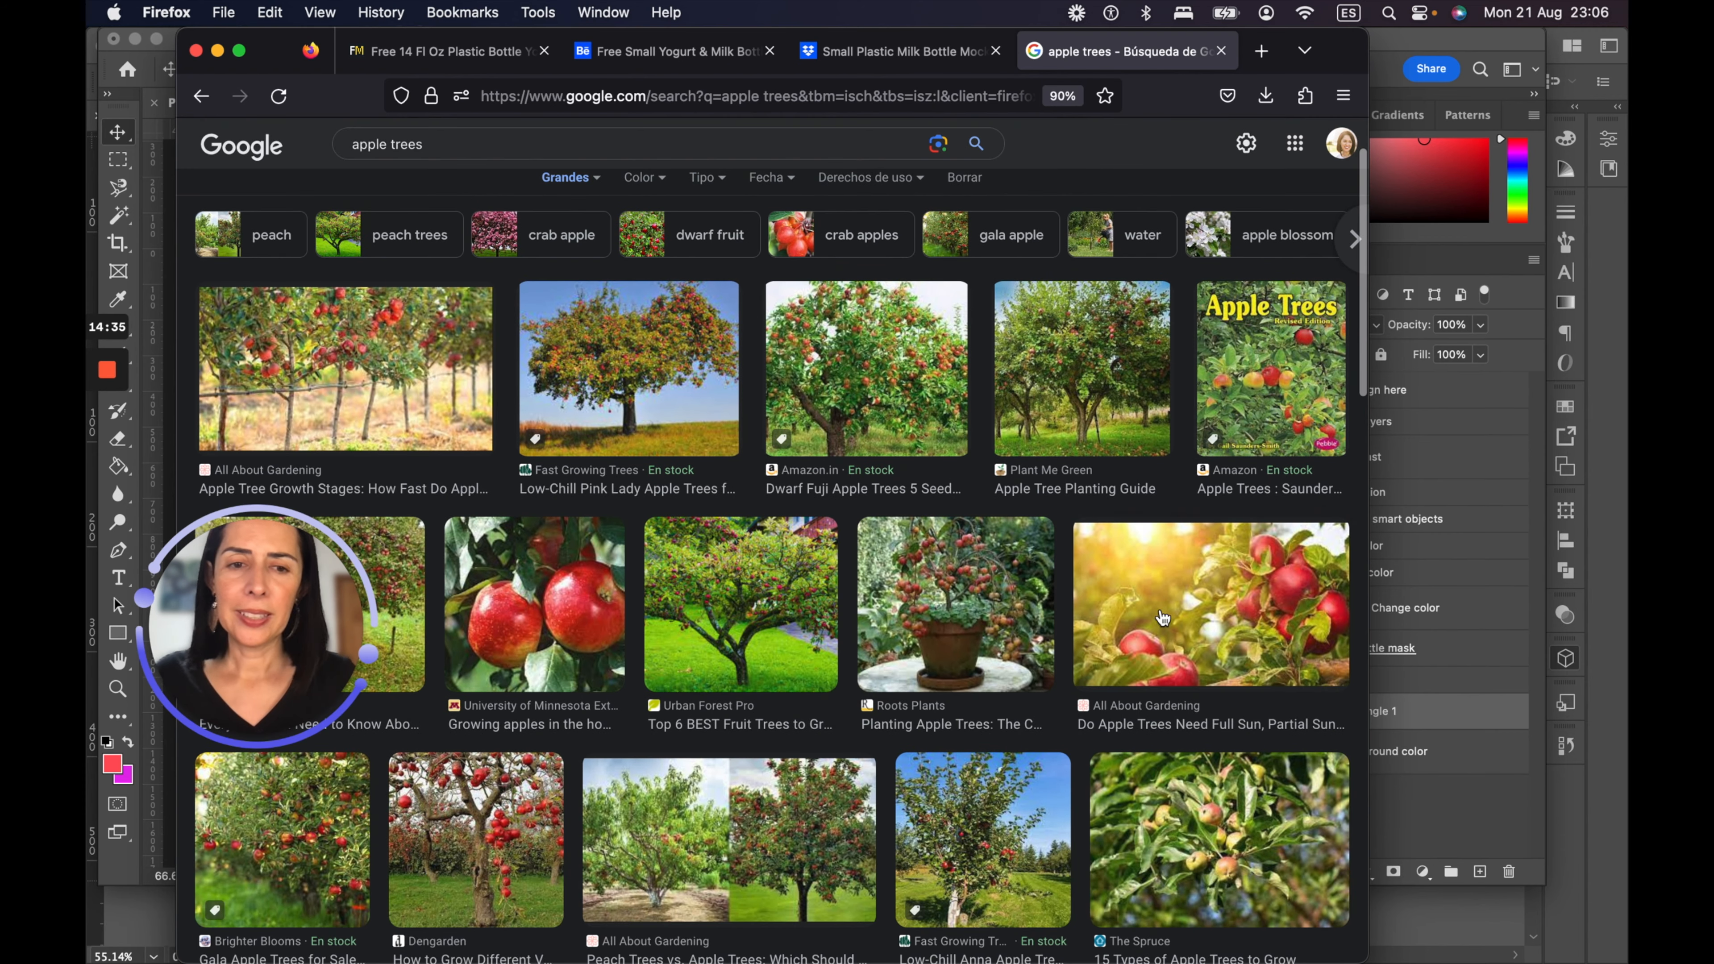
{"action": "left_click", "coordinate": [1213, 593]}
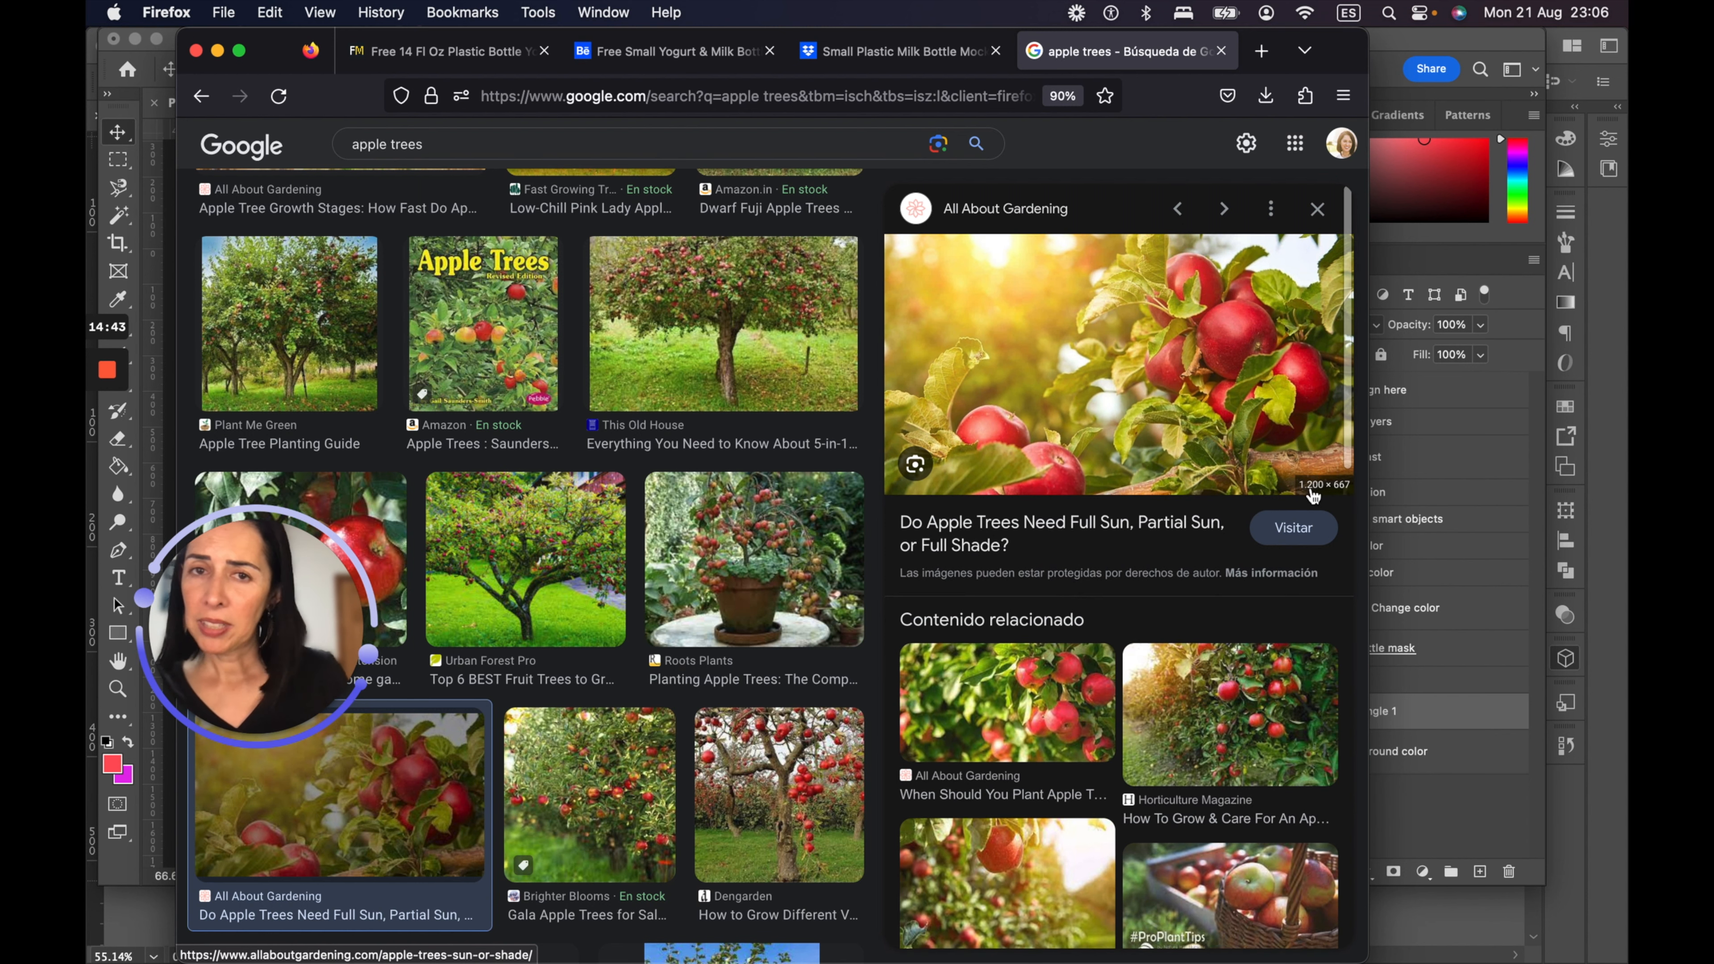
{"action": "right_click", "coordinate": [1243, 400]}
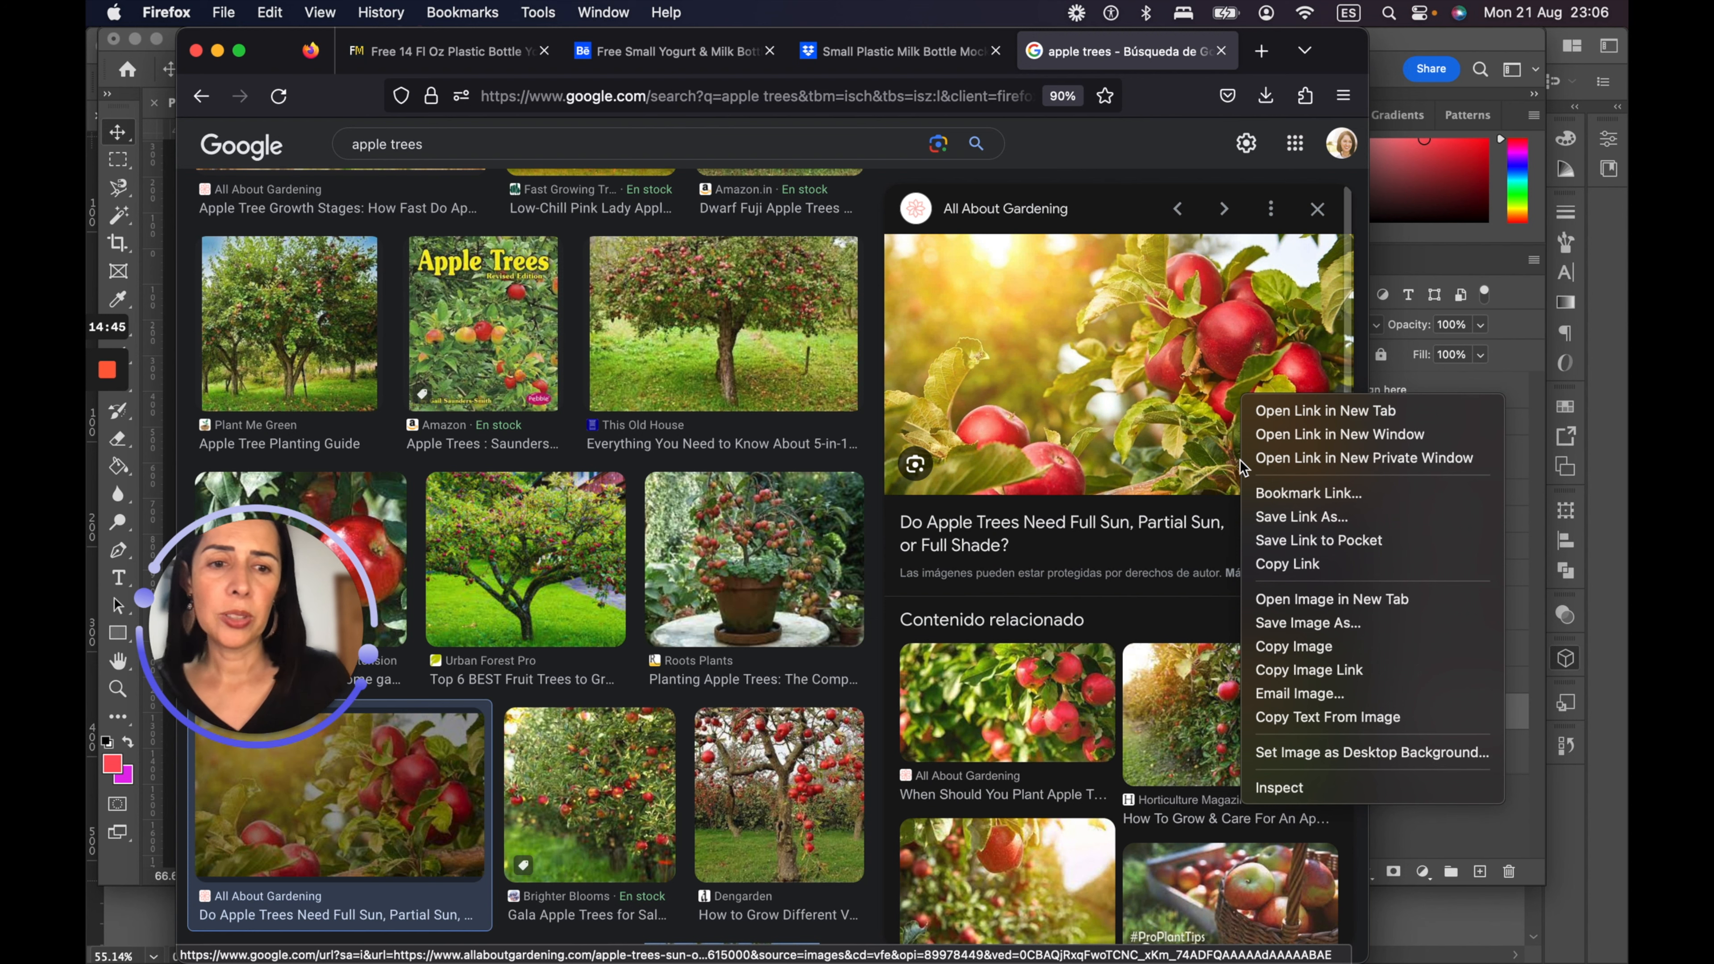
{"action": "left_click", "coordinate": [1297, 625]}
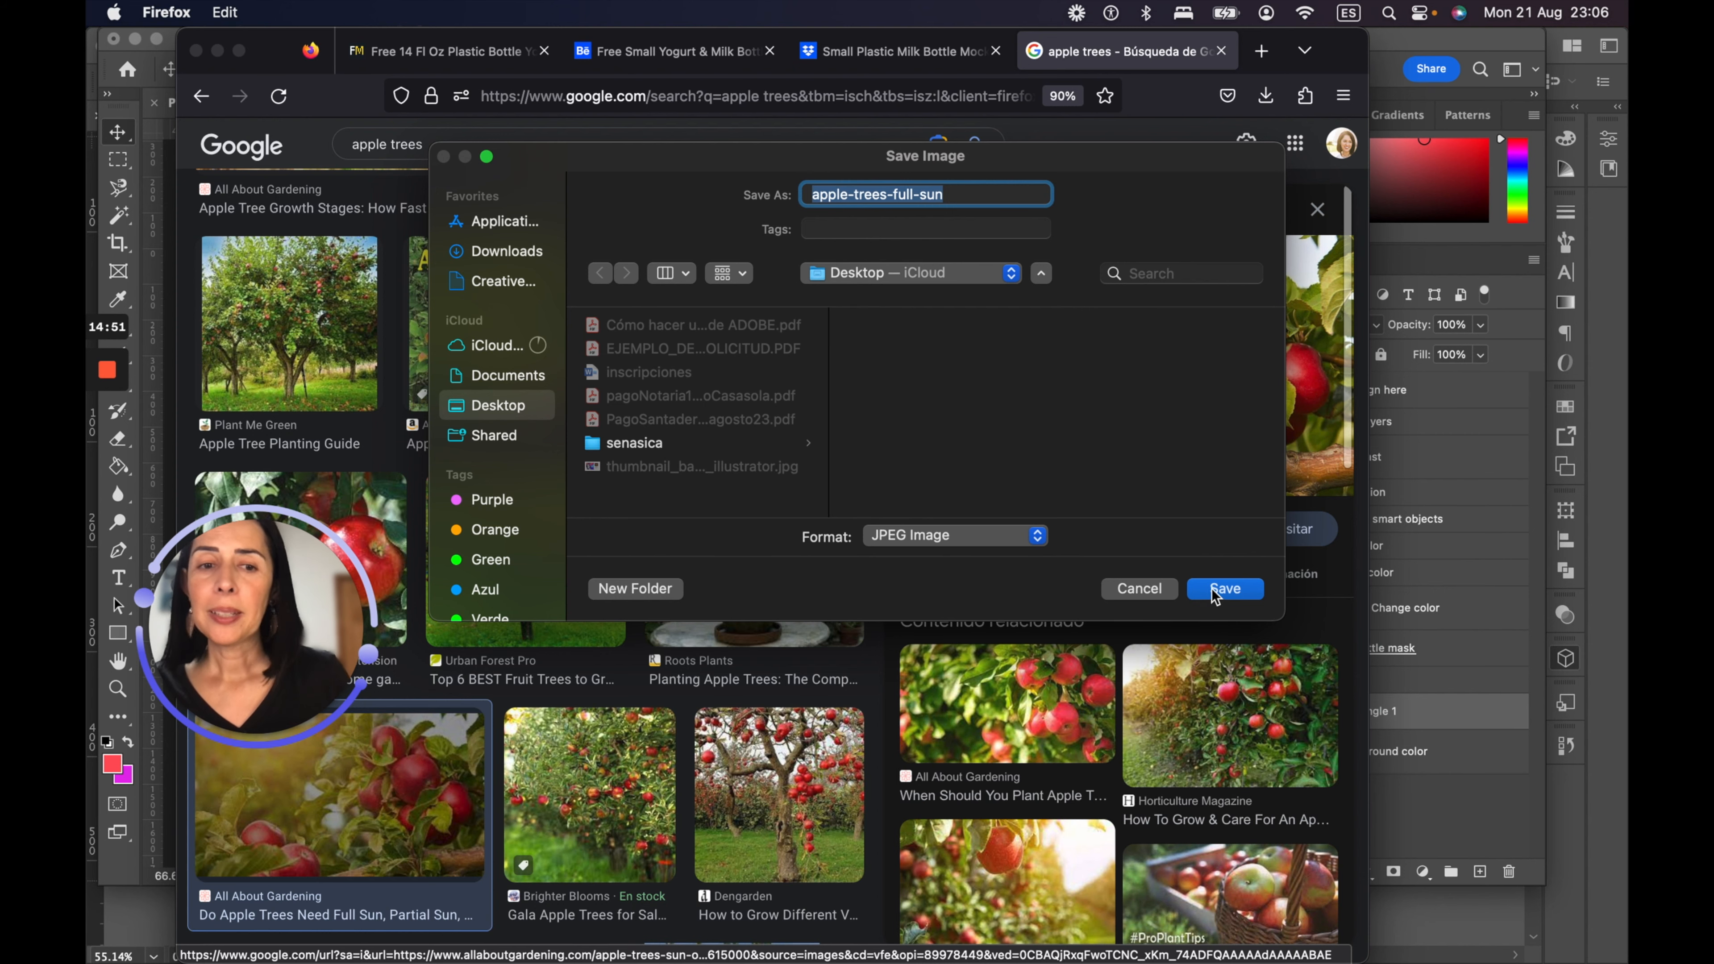
{"action": "left_click", "coordinate": [1201, 598]}
Step: Switch to Photoshop and open apple-trees-full-sun.jpeg from the Desktop
{"action": "mouse_move", "coordinate": [560, 954]}
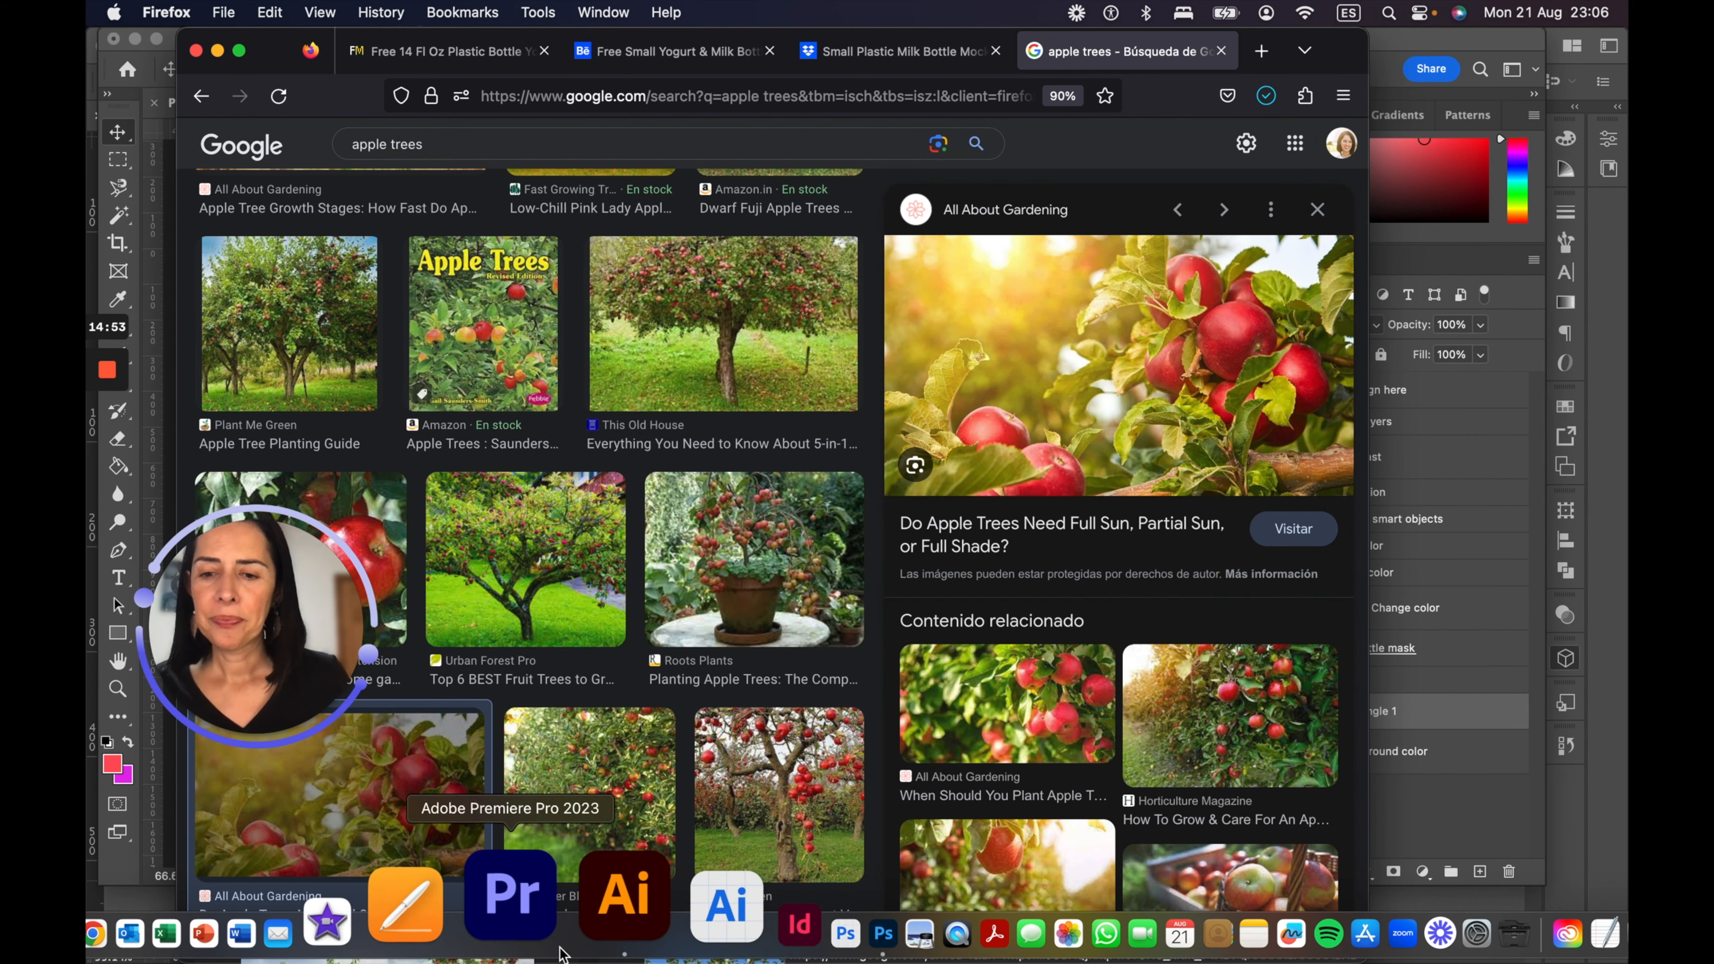
{"action": "left_click", "coordinate": [724, 907]}
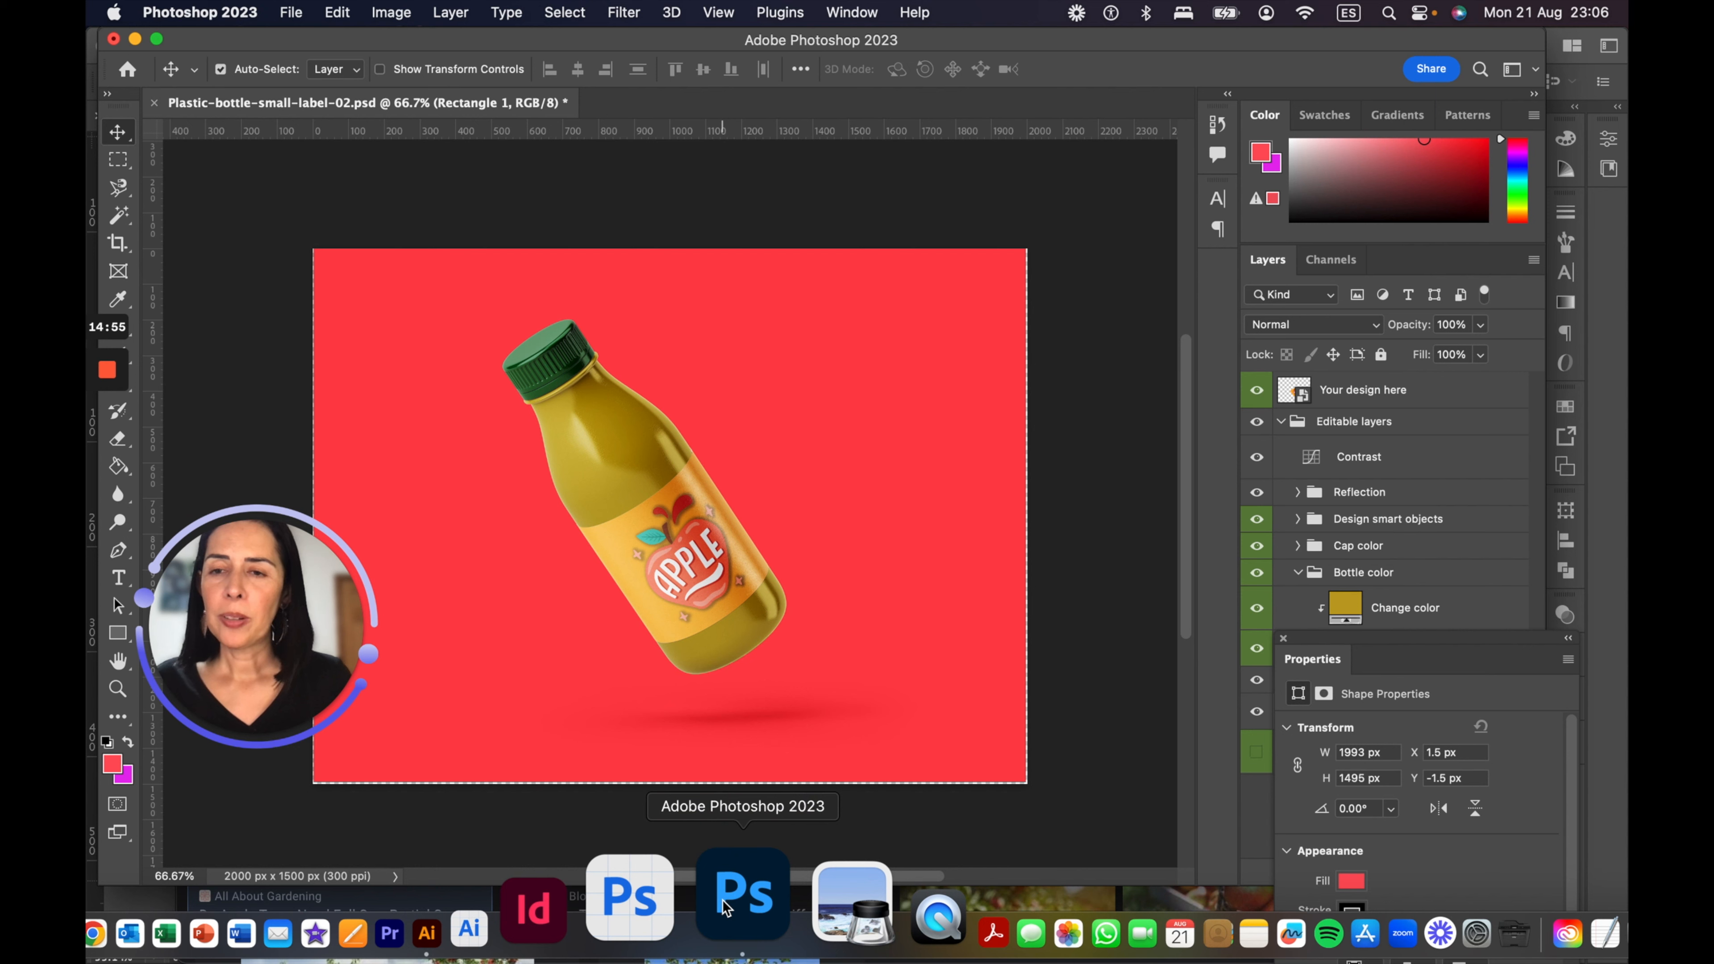
{"action": "key", "text": "super+o"}
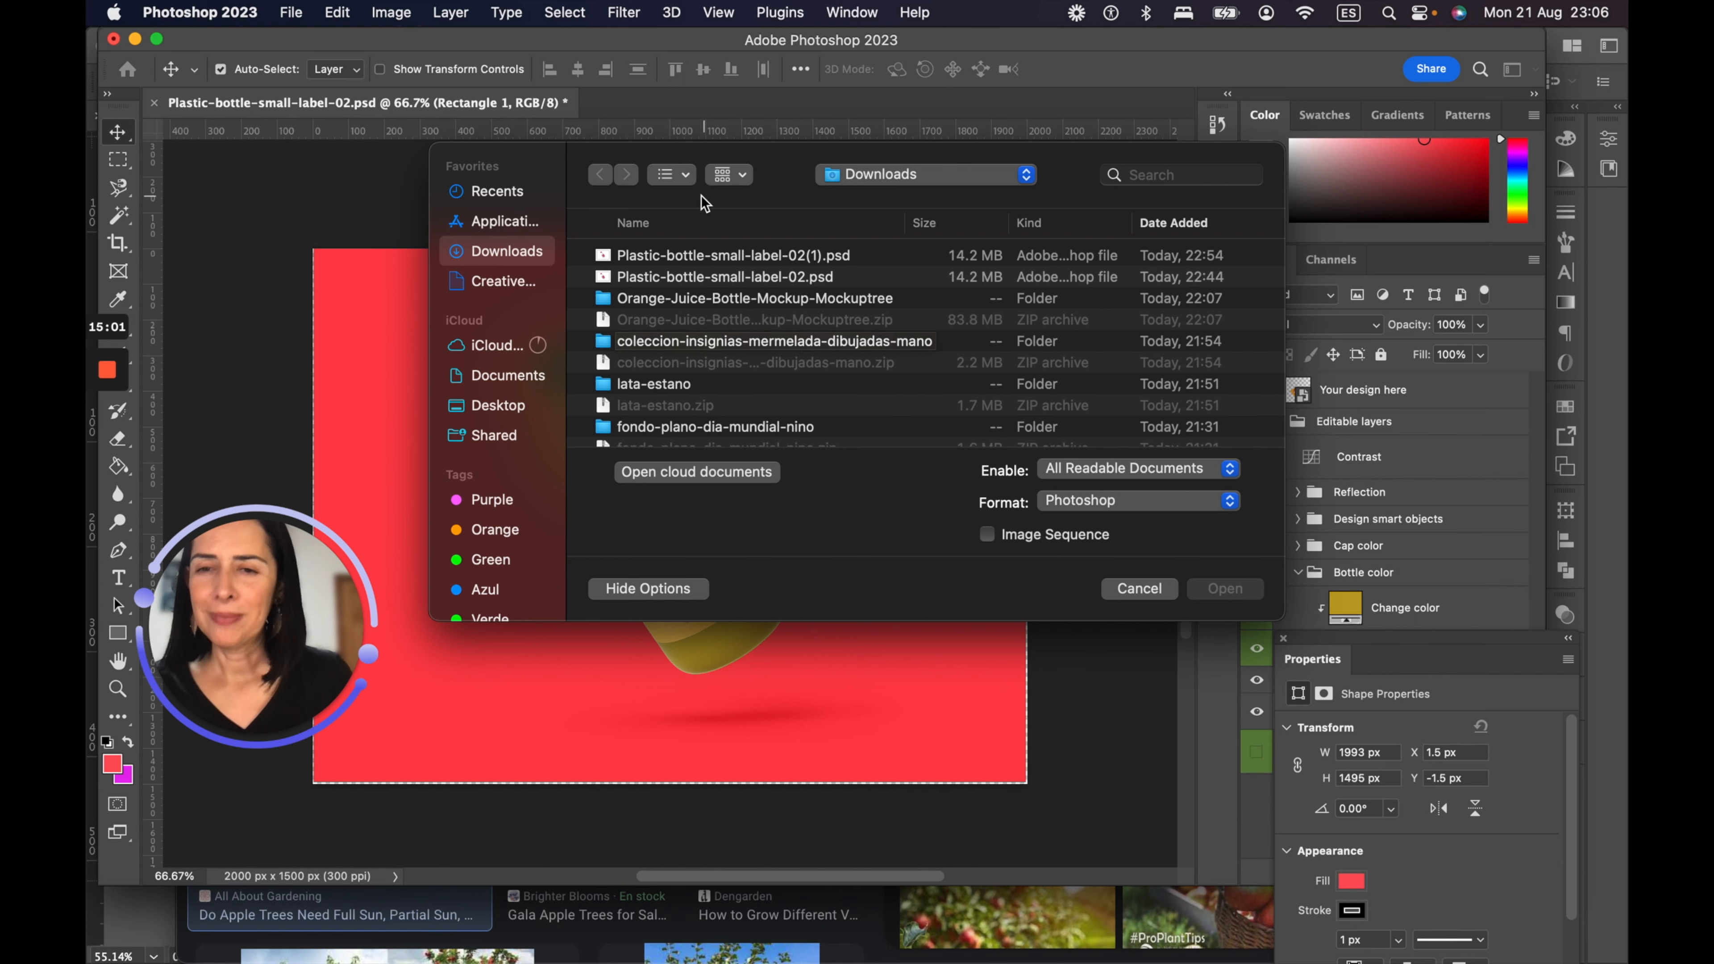
{"action": "left_click", "coordinate": [496, 406]}
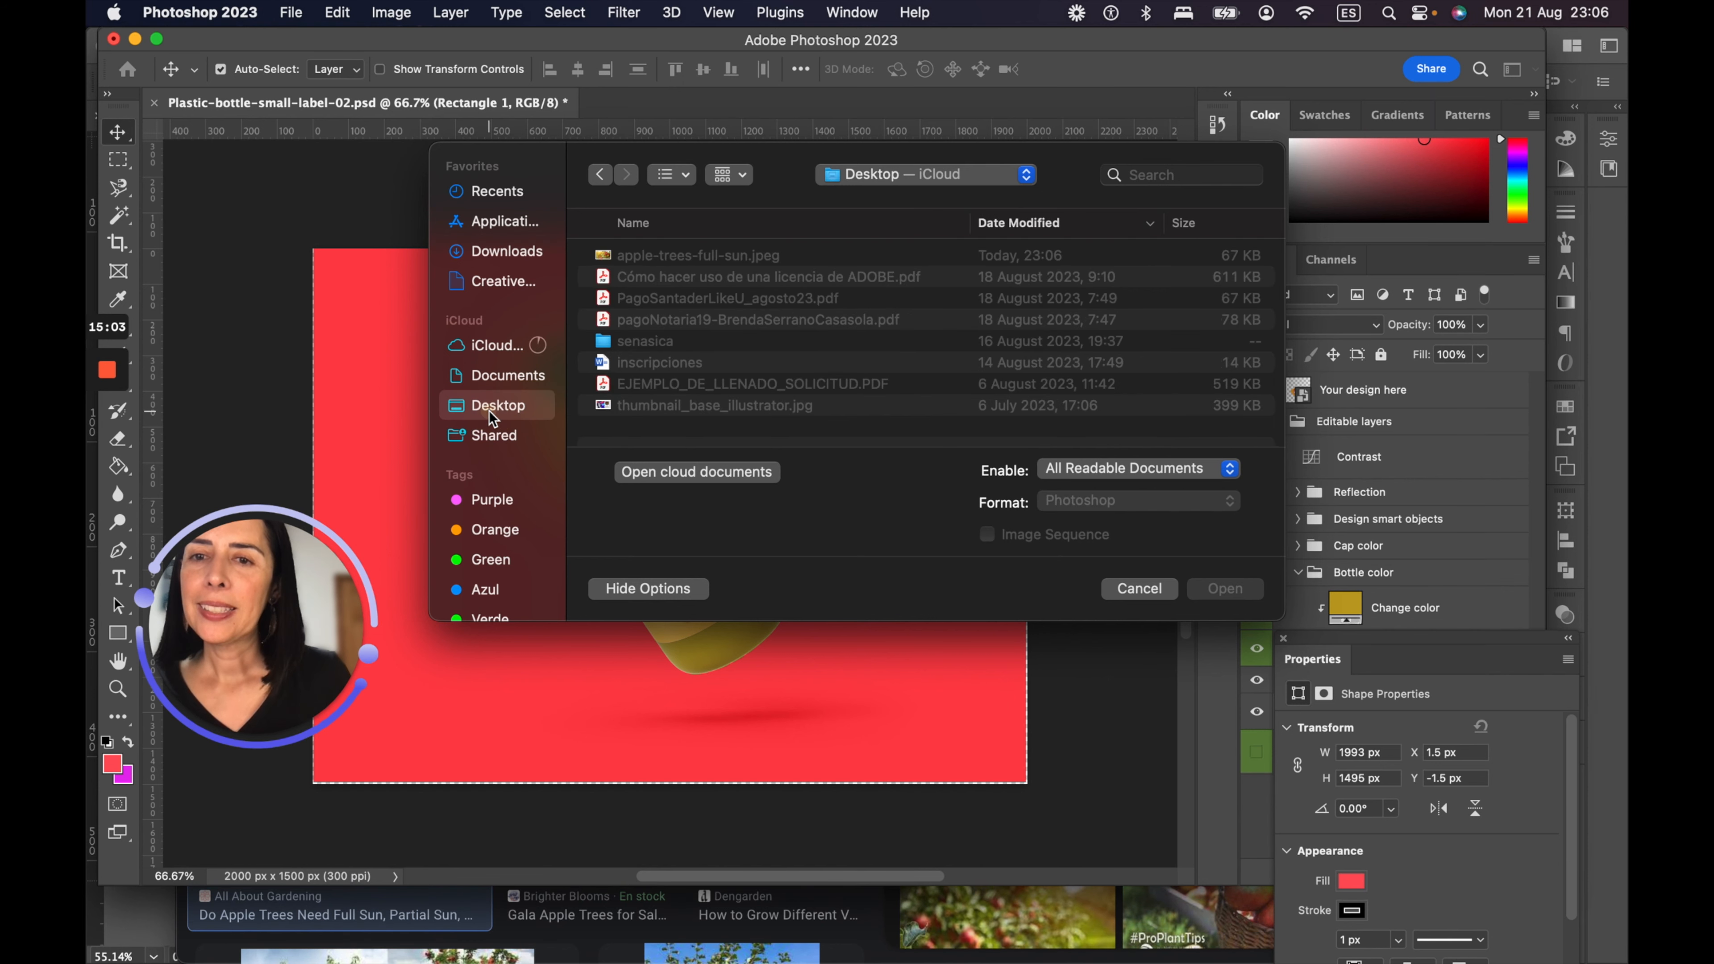
{"action": "left_click", "coordinate": [645, 261]}
{"action": "double_click", "coordinate": [644, 259]}
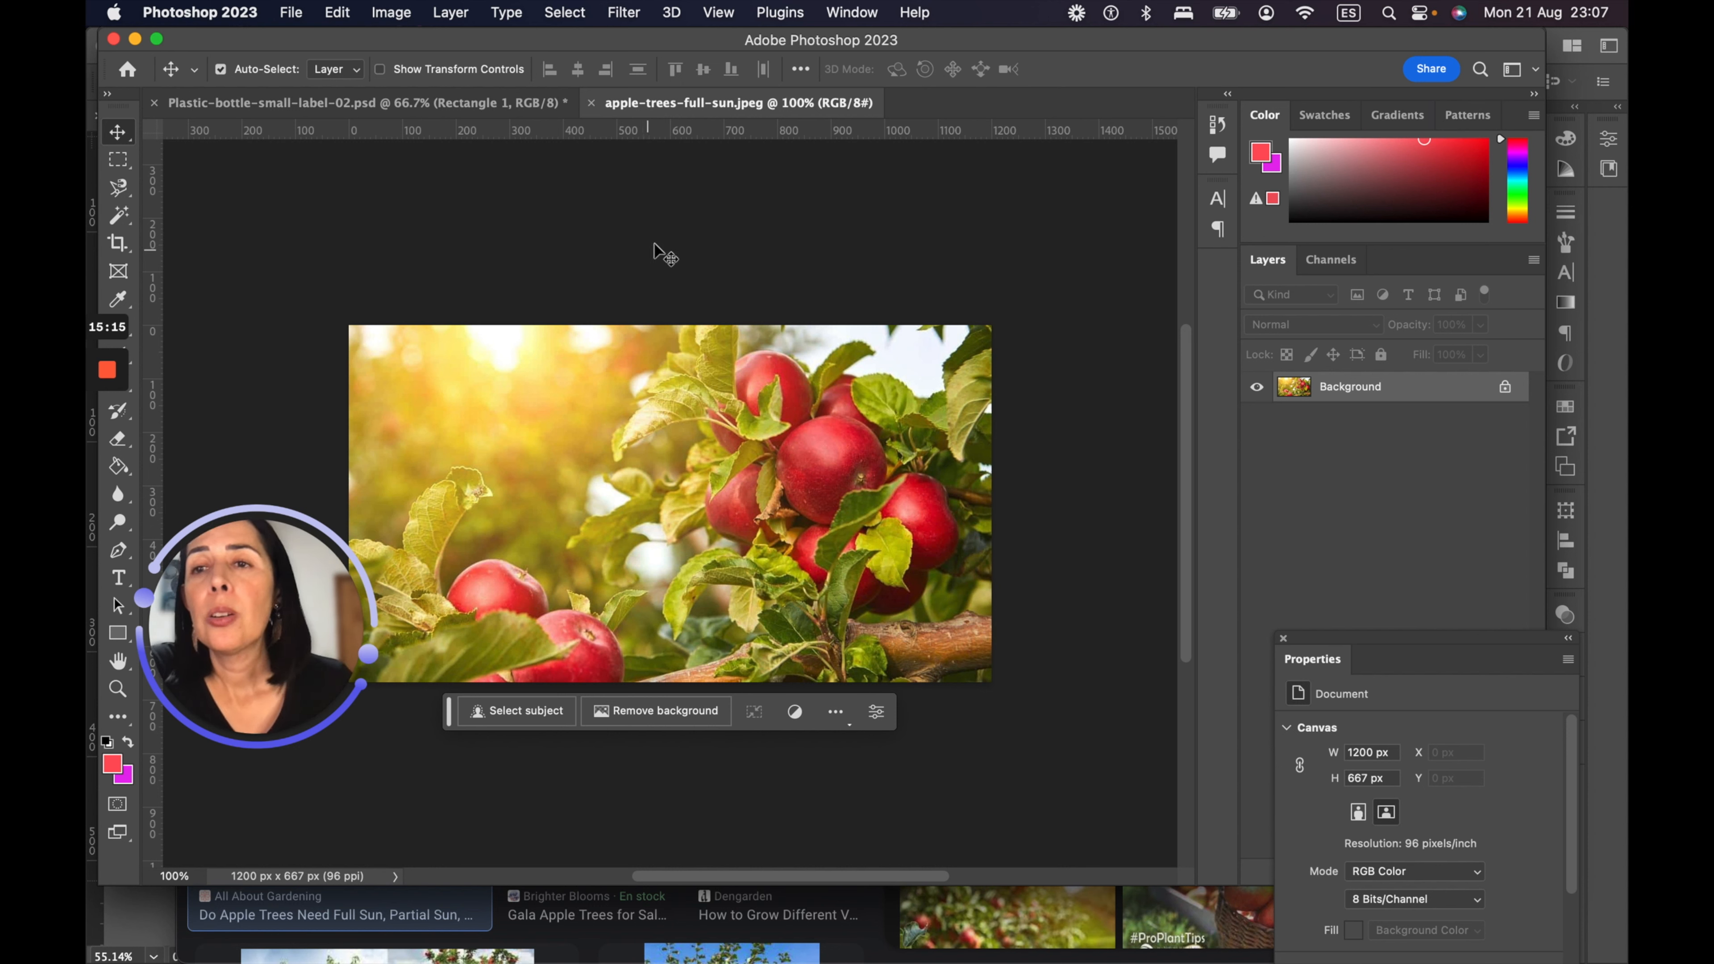
Step: Check the image size and resolution of the apple tree photo without changing them
{"action": "left_click", "coordinate": [393, 12]}
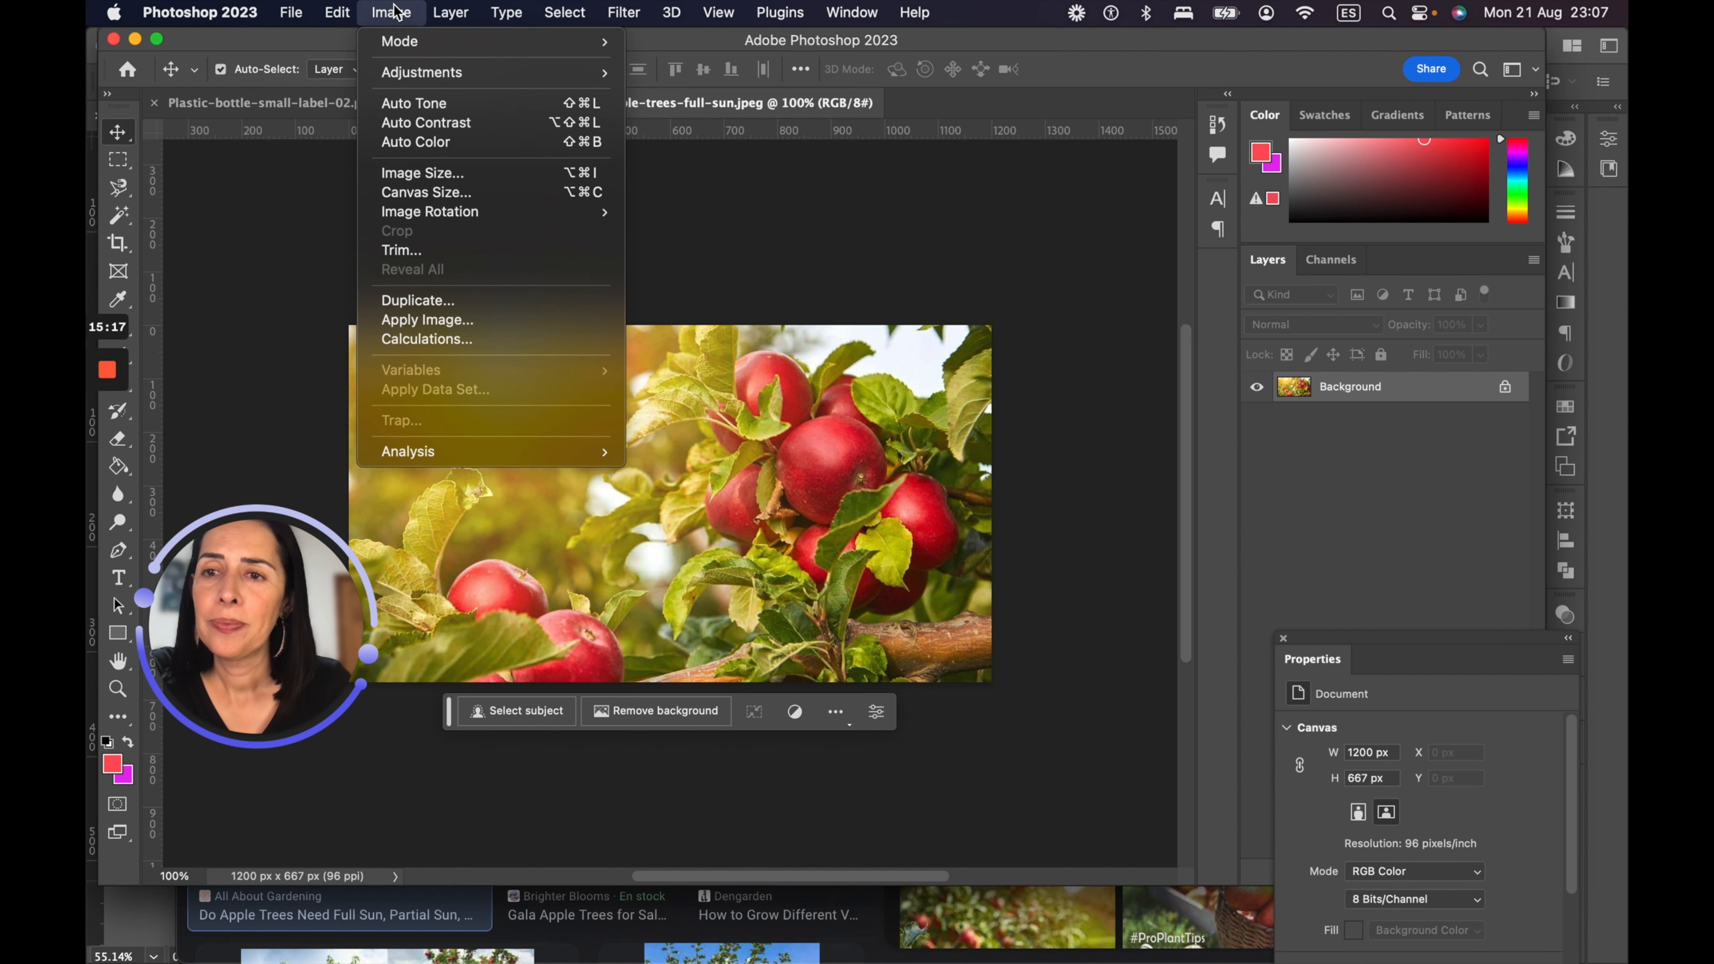
{"action": "left_click", "coordinate": [442, 172]}
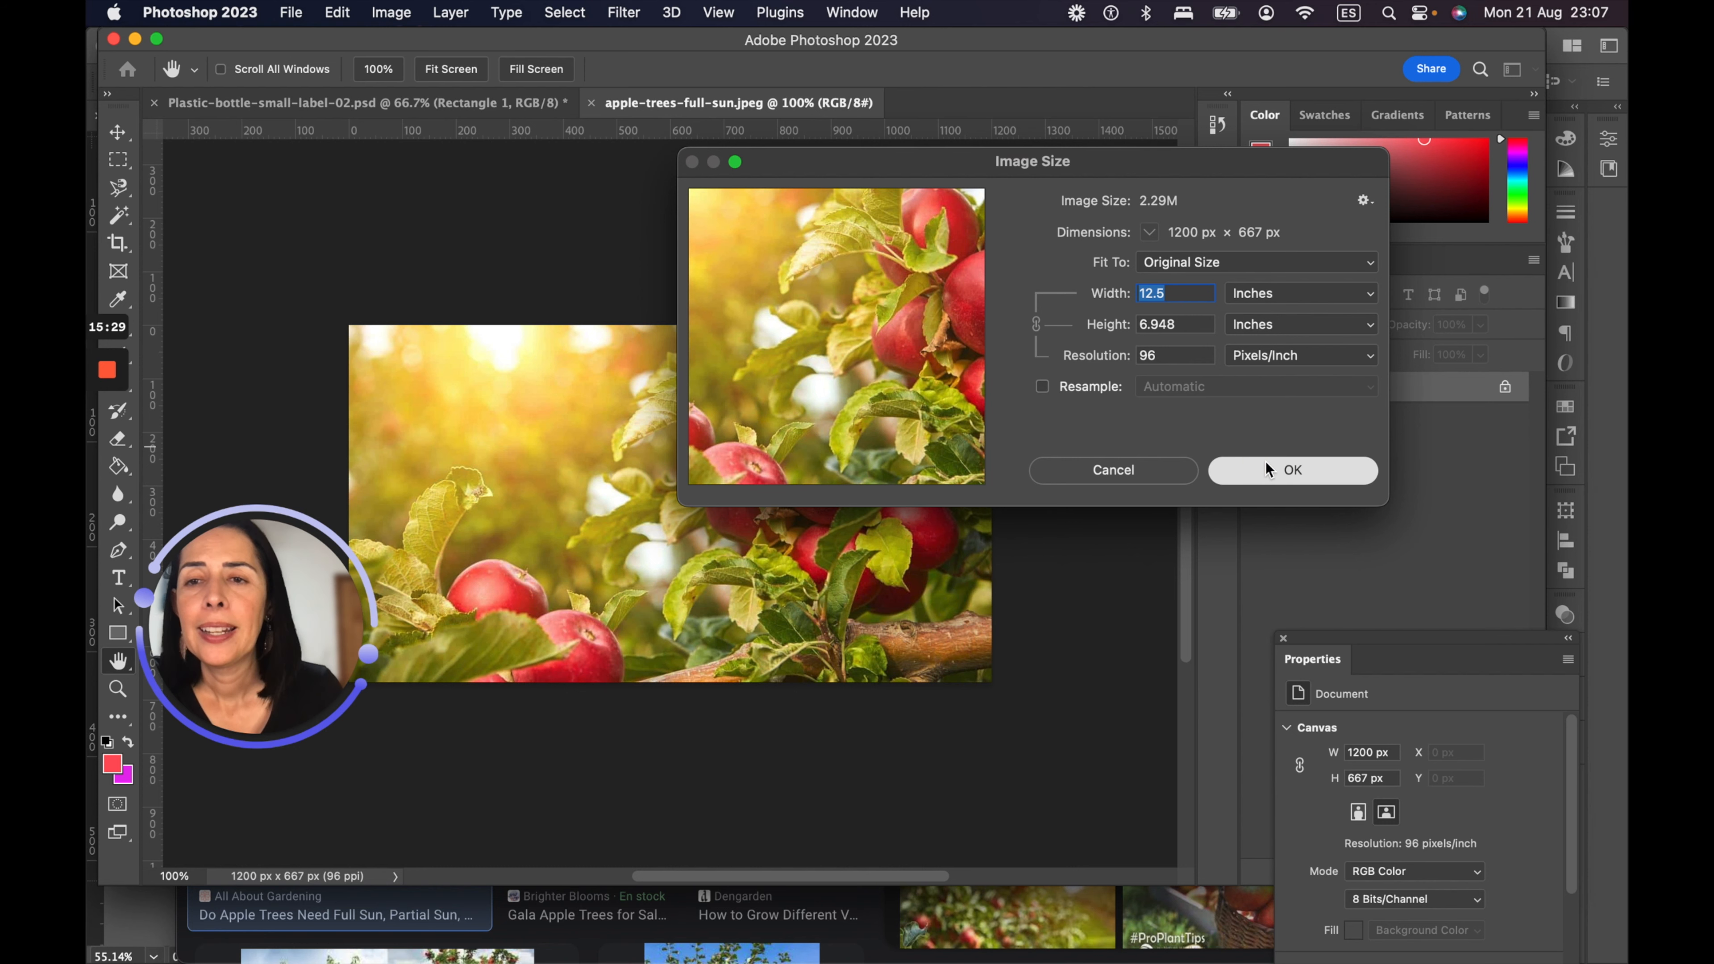
{"action": "left_click", "coordinate": [1251, 480]}
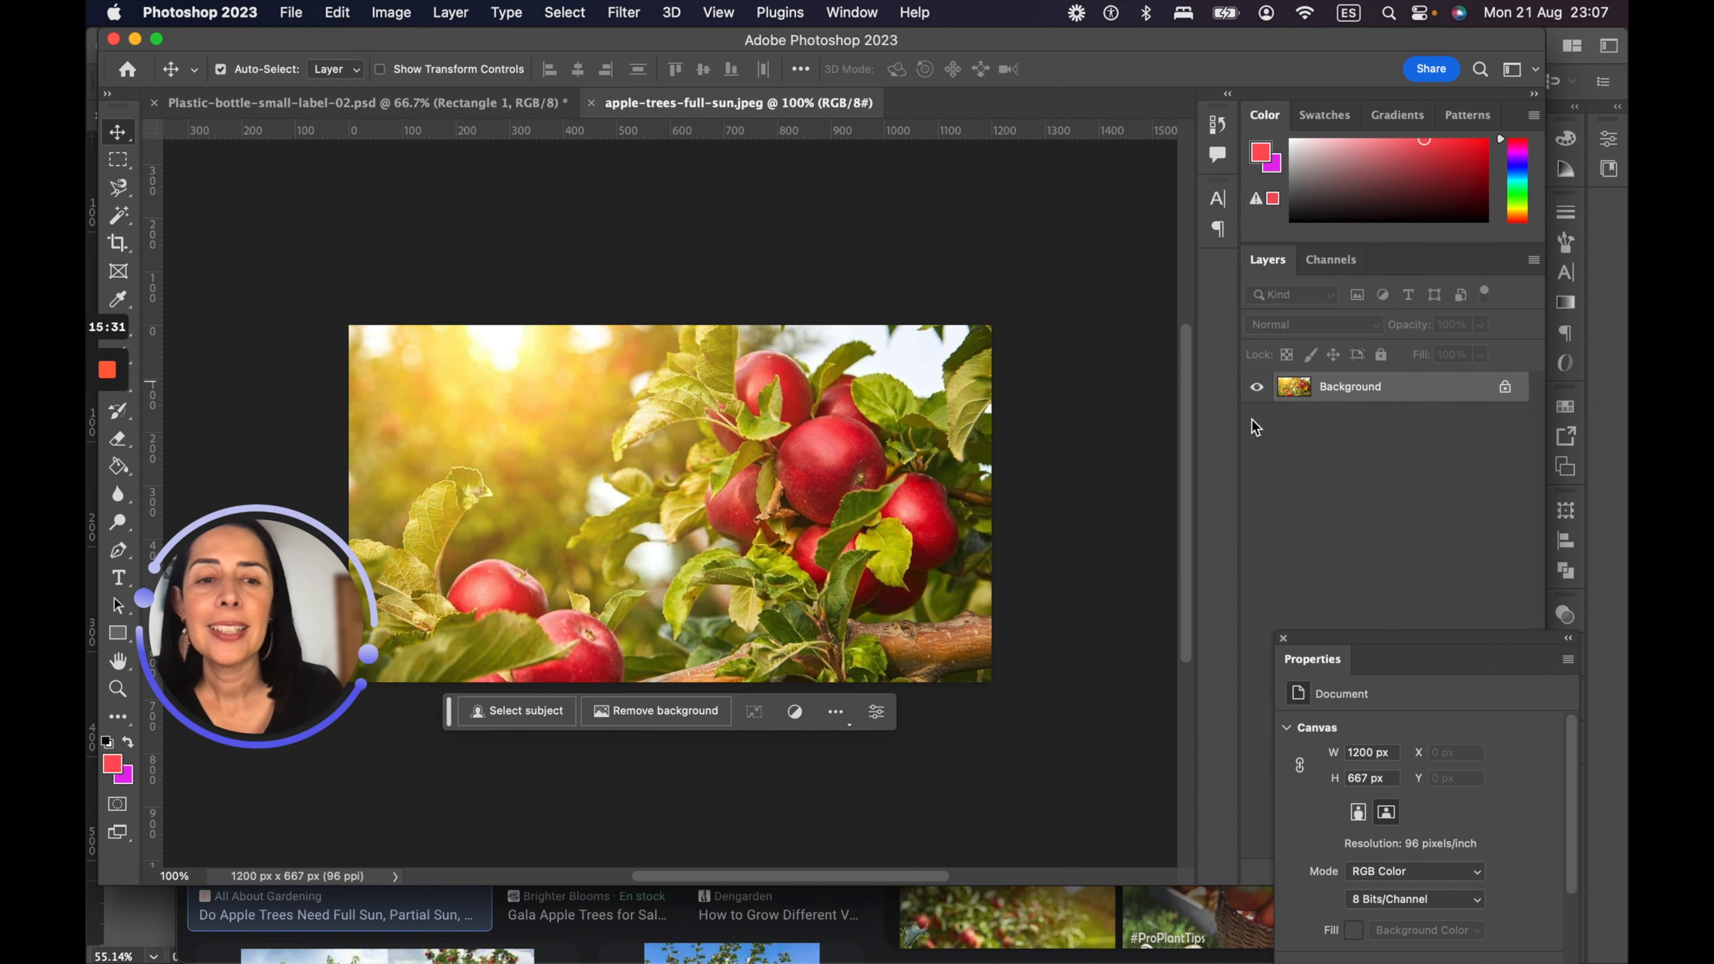
Step: Check the bottle mockup document's image size and resolution for comparison, and return to the apple tree photo
{"action": "left_click", "coordinate": [236, 101]}
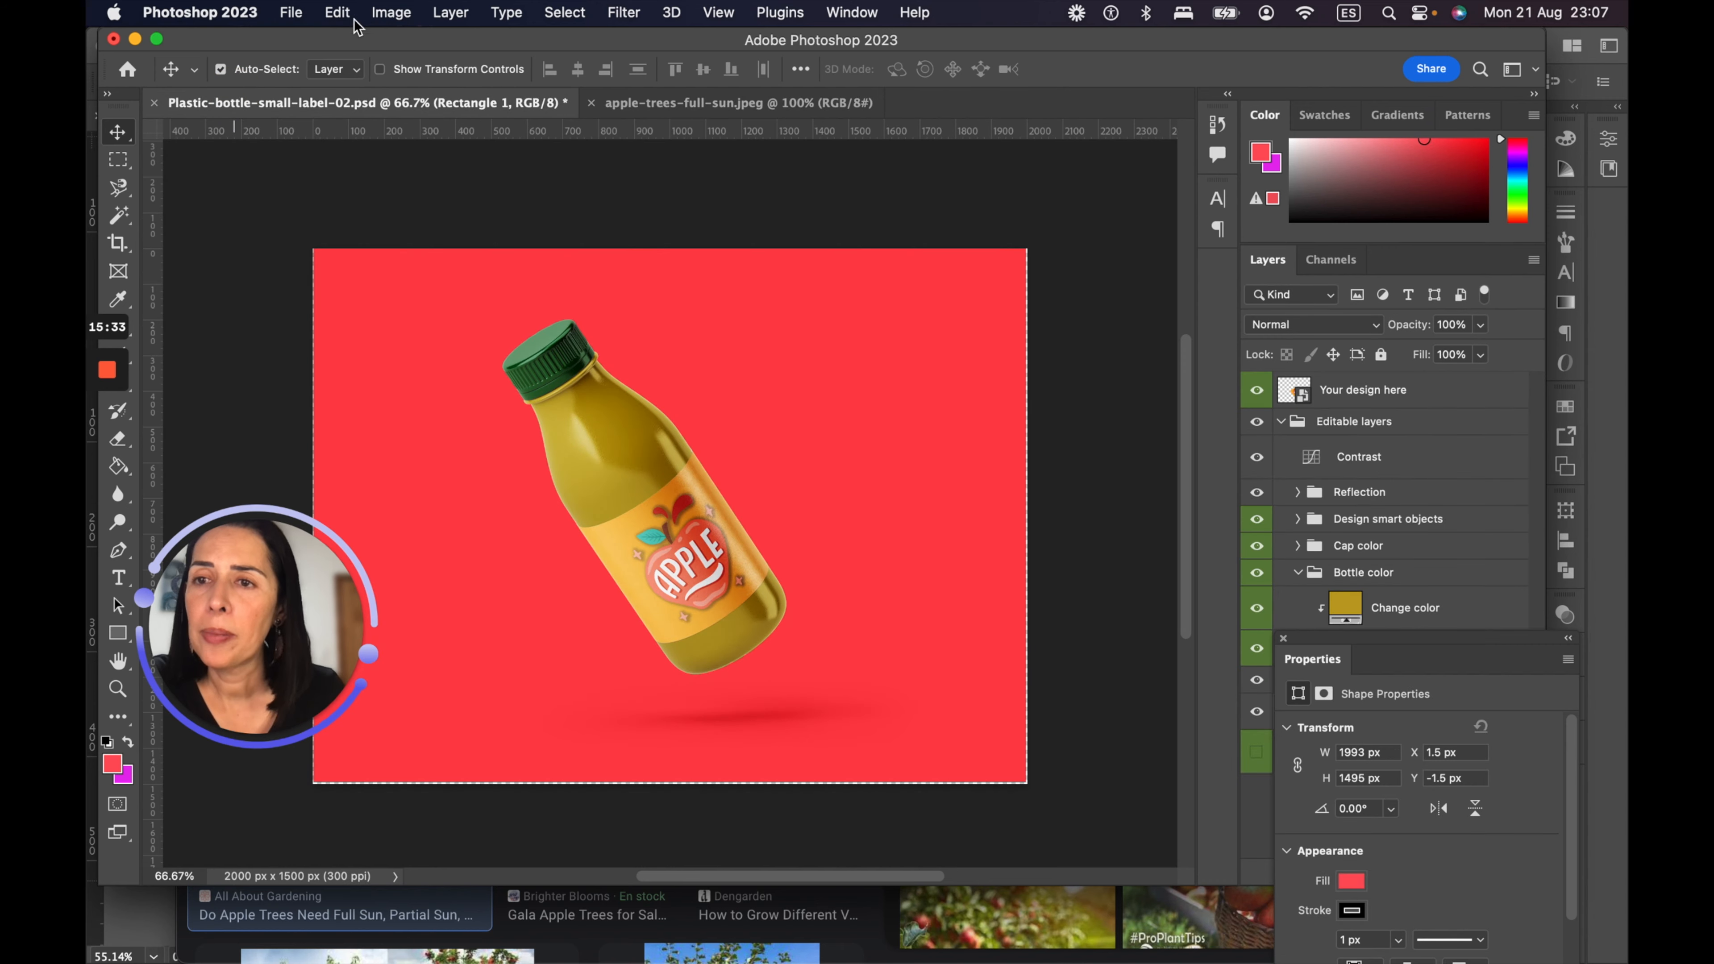
{"action": "left_click", "coordinate": [391, 12]}
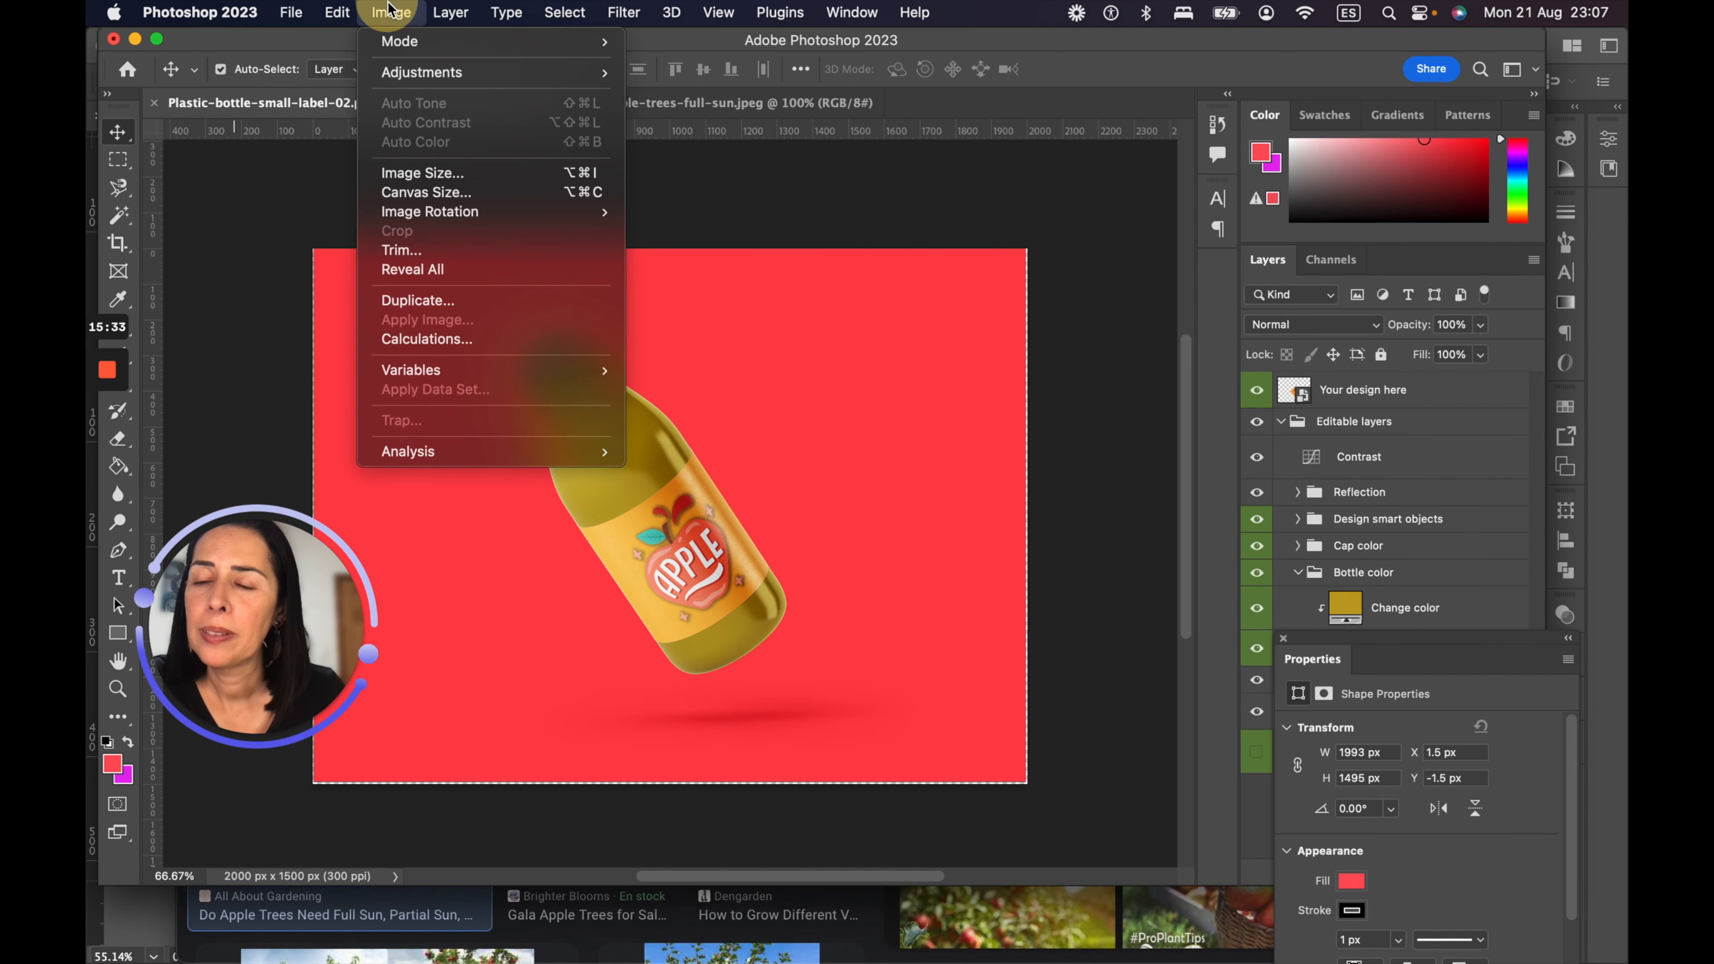
{"action": "left_click", "coordinate": [432, 180]}
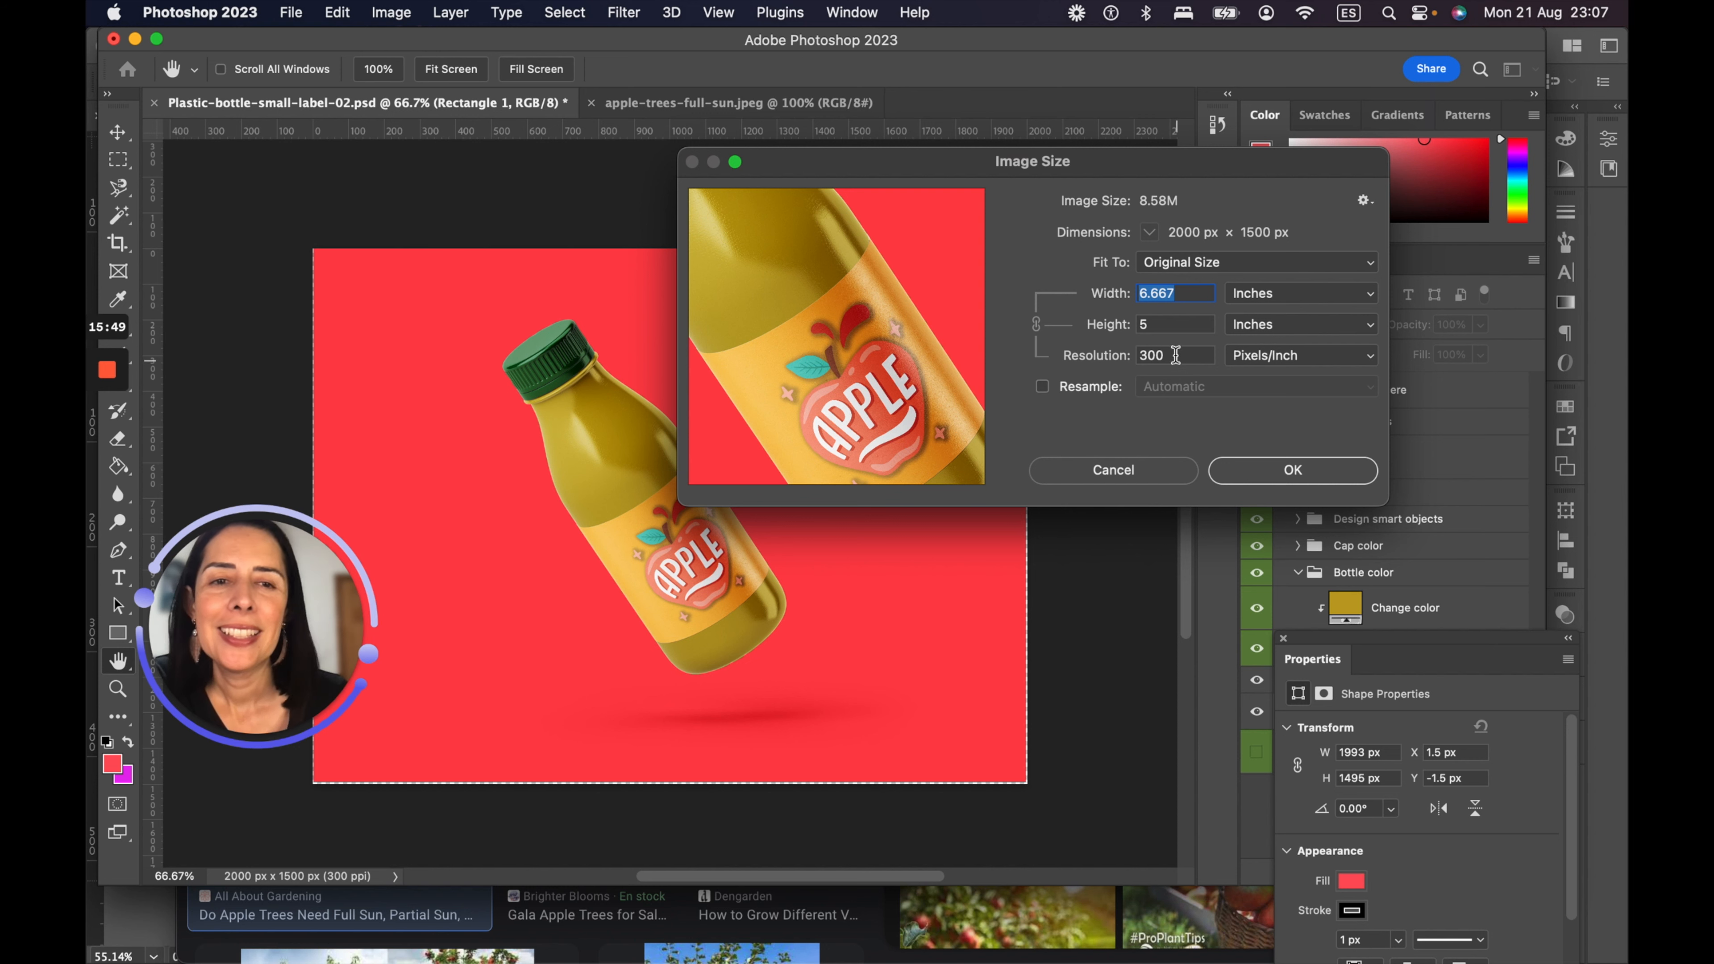
{"action": "left_click", "coordinate": [1274, 479]}
{"action": "left_click", "coordinate": [693, 104]}
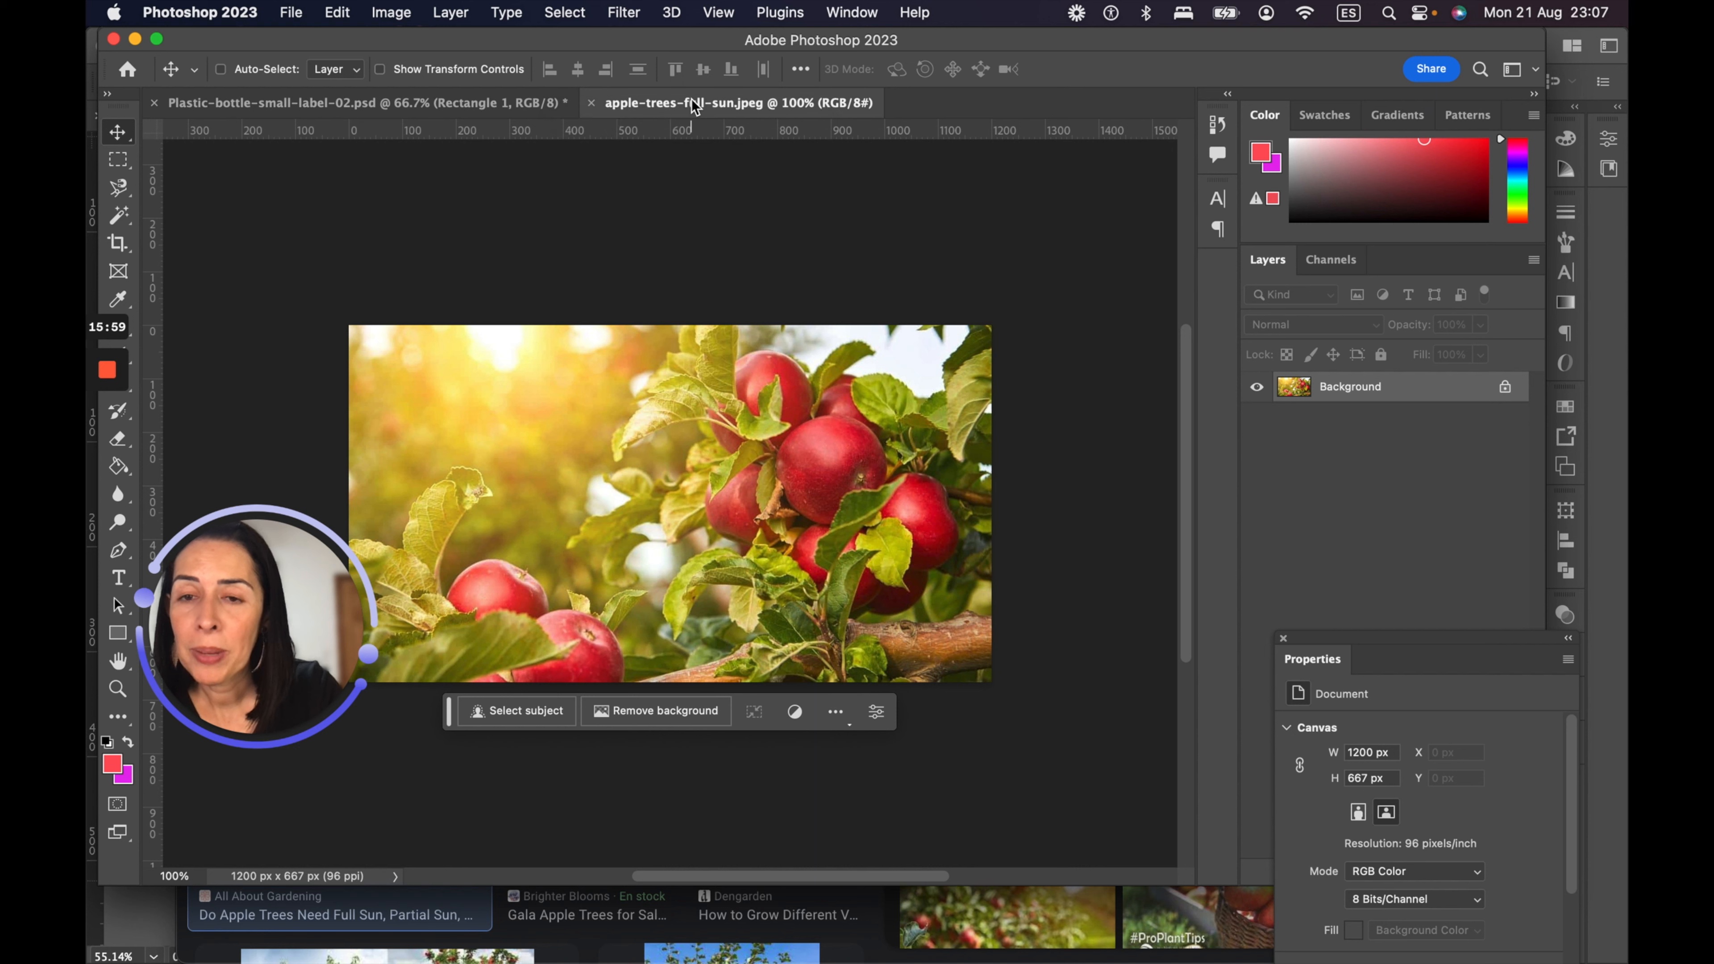
Step: Arrange the toolbox in two columns and place the apple tree photo behind the bottle in Plastic-bottle-small-label-02.psd with the Move tool
{"action": "key", "text": "super+a"}
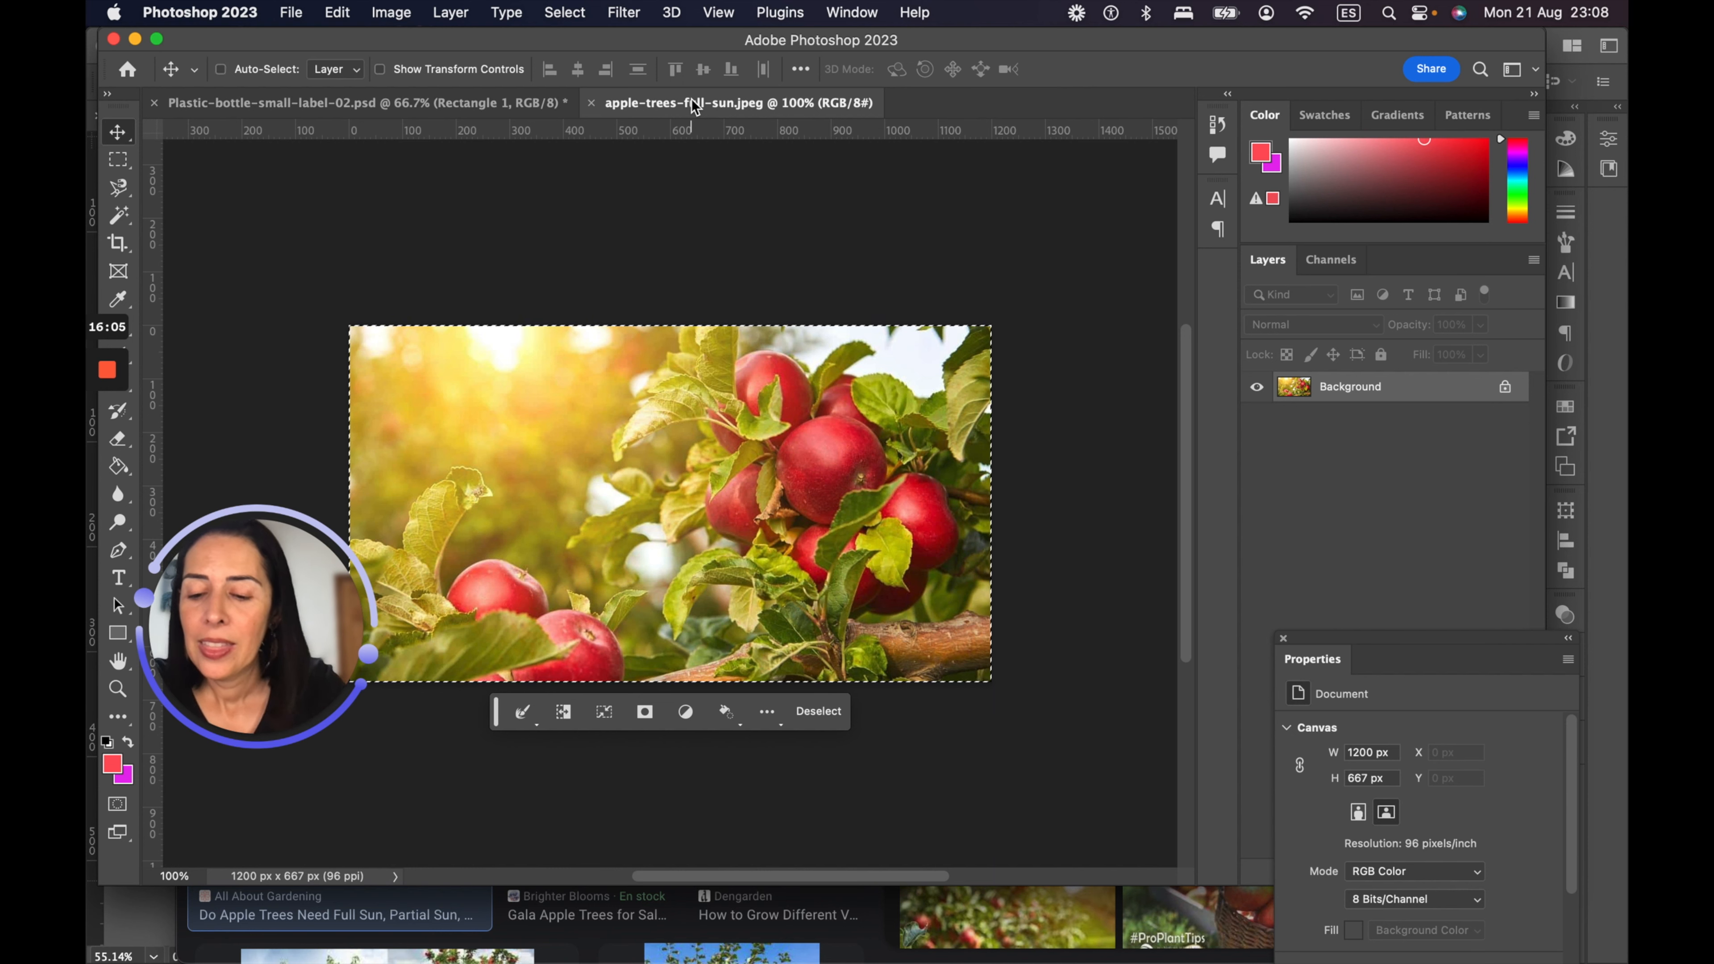
{"action": "key", "text": "super+d"}
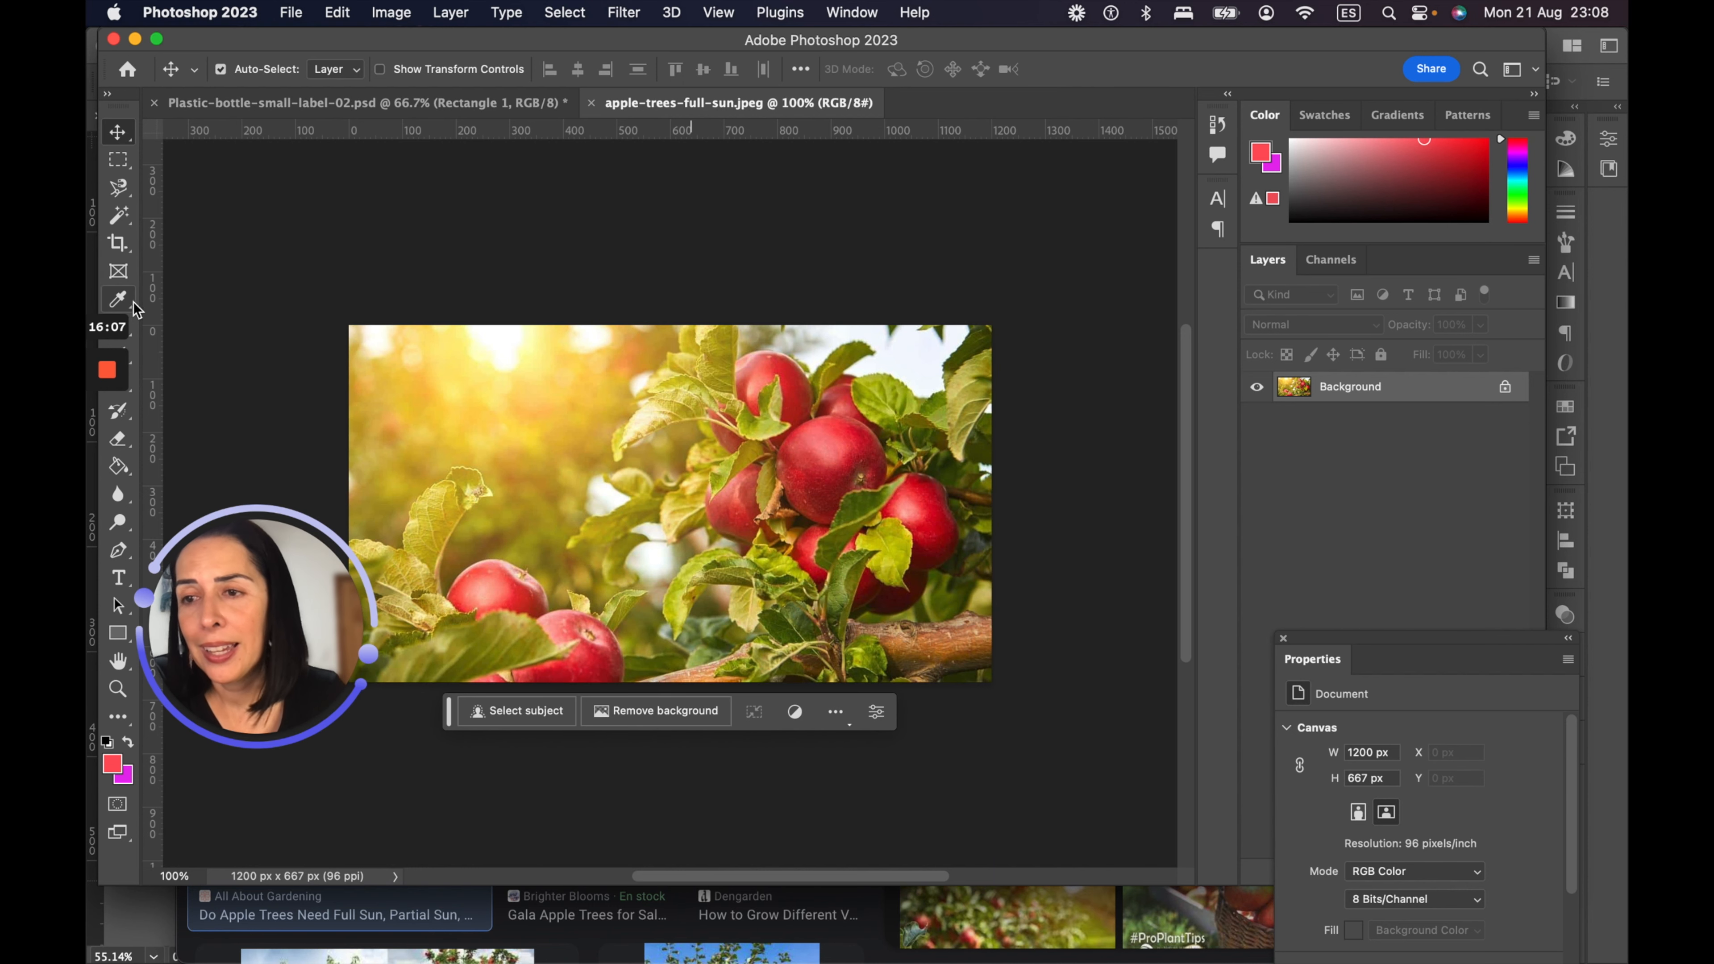
{"action": "left_click", "coordinate": [107, 96]}
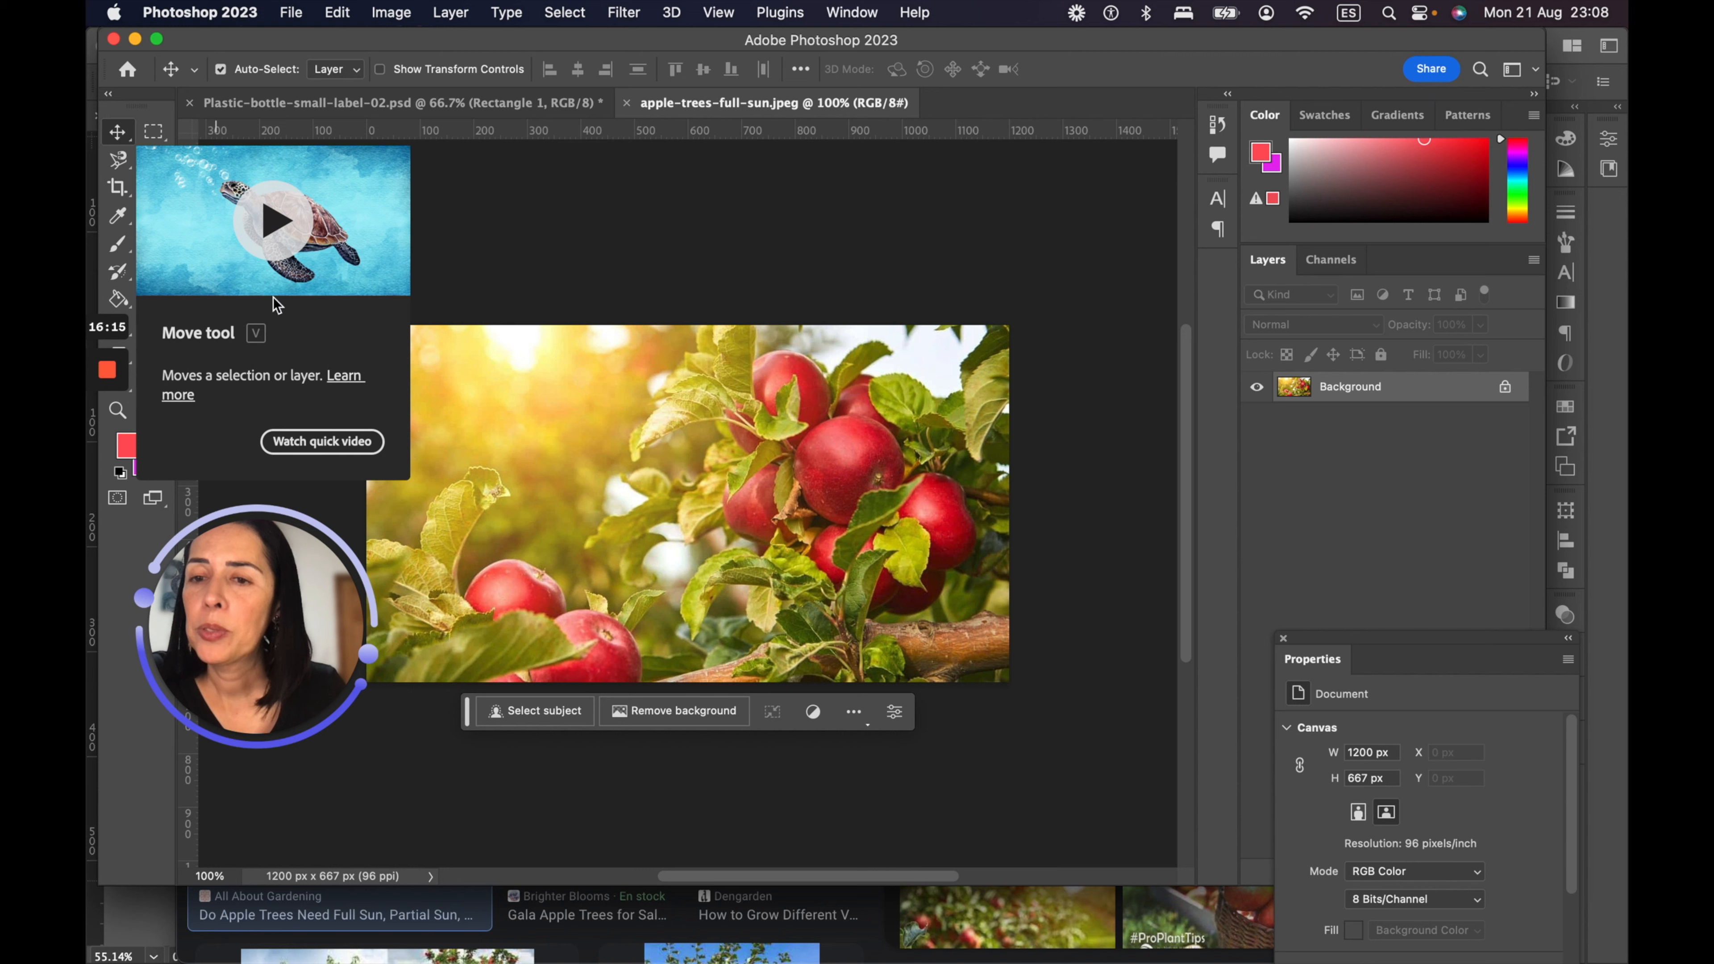
{"action": "left_click_drag", "start_coordinate": [763, 536], "coordinate": [628, 446]}
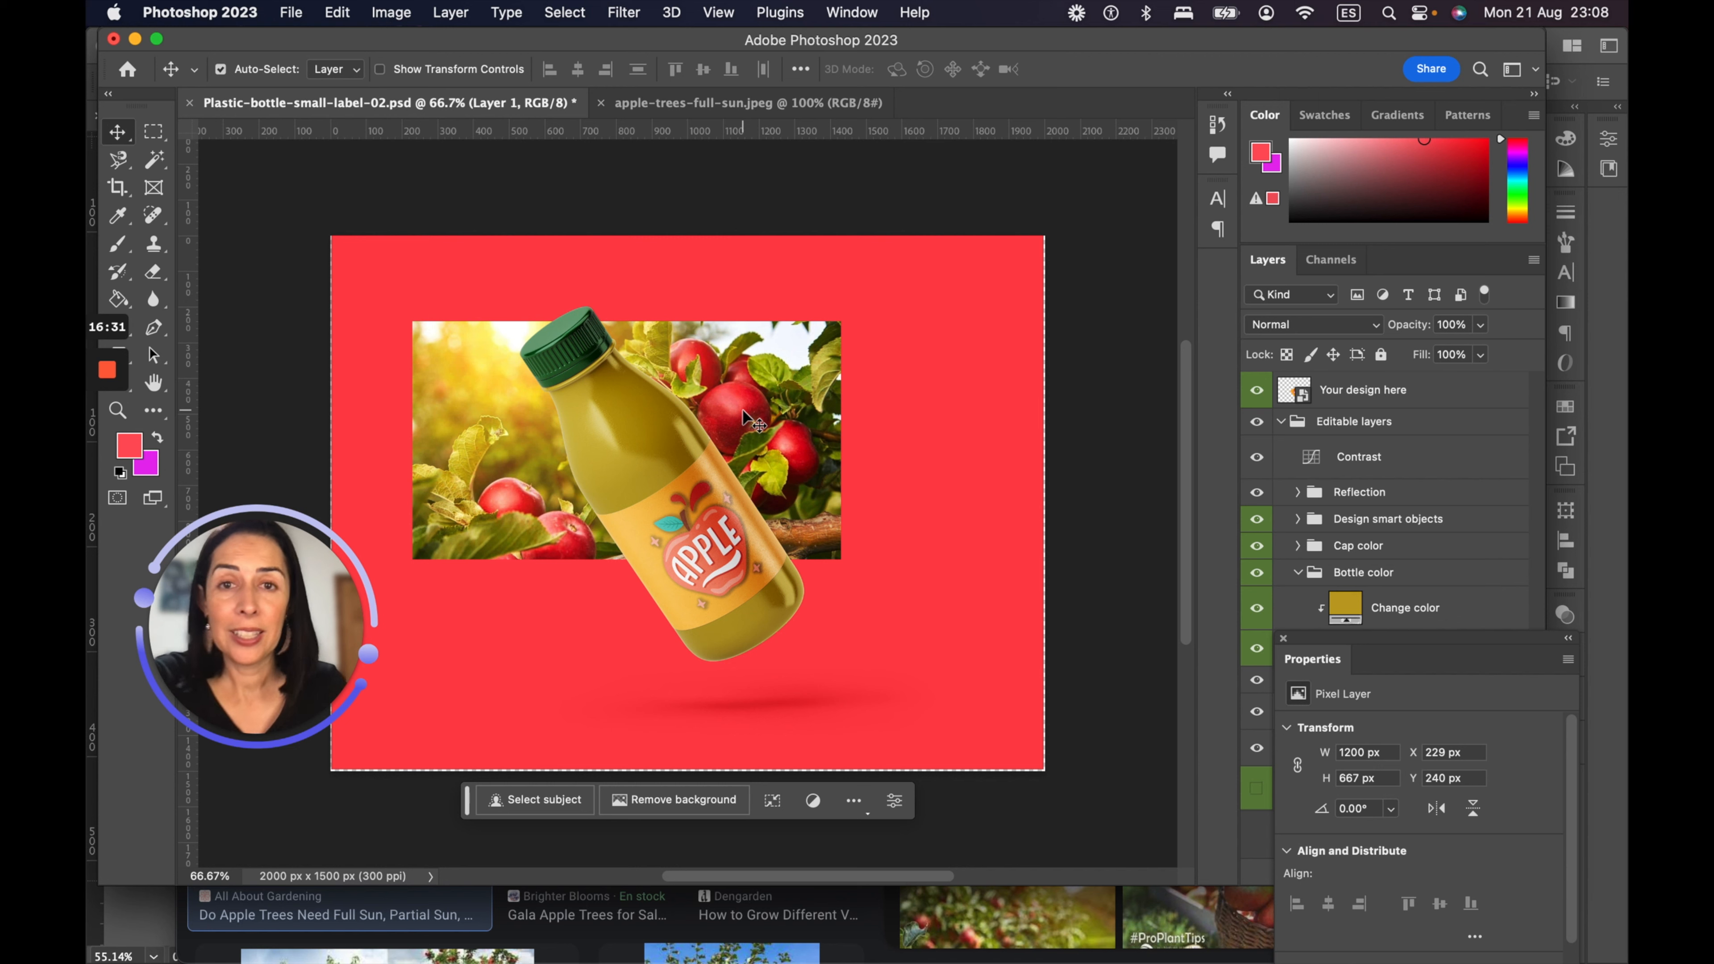
Step: Scale the apple tree photo proportionally to about 1940 × 1078 px, extending it to the canvas's left edge
{"action": "key", "text": "z"}
{"action": "left_click_drag", "start_coordinate": [729, 331], "coordinate": [913, 459]}
{"action": "left_click_drag", "start_coordinate": [962, 613], "coordinate": [839, 570]}
{"action": "key", "text": "super+0"}
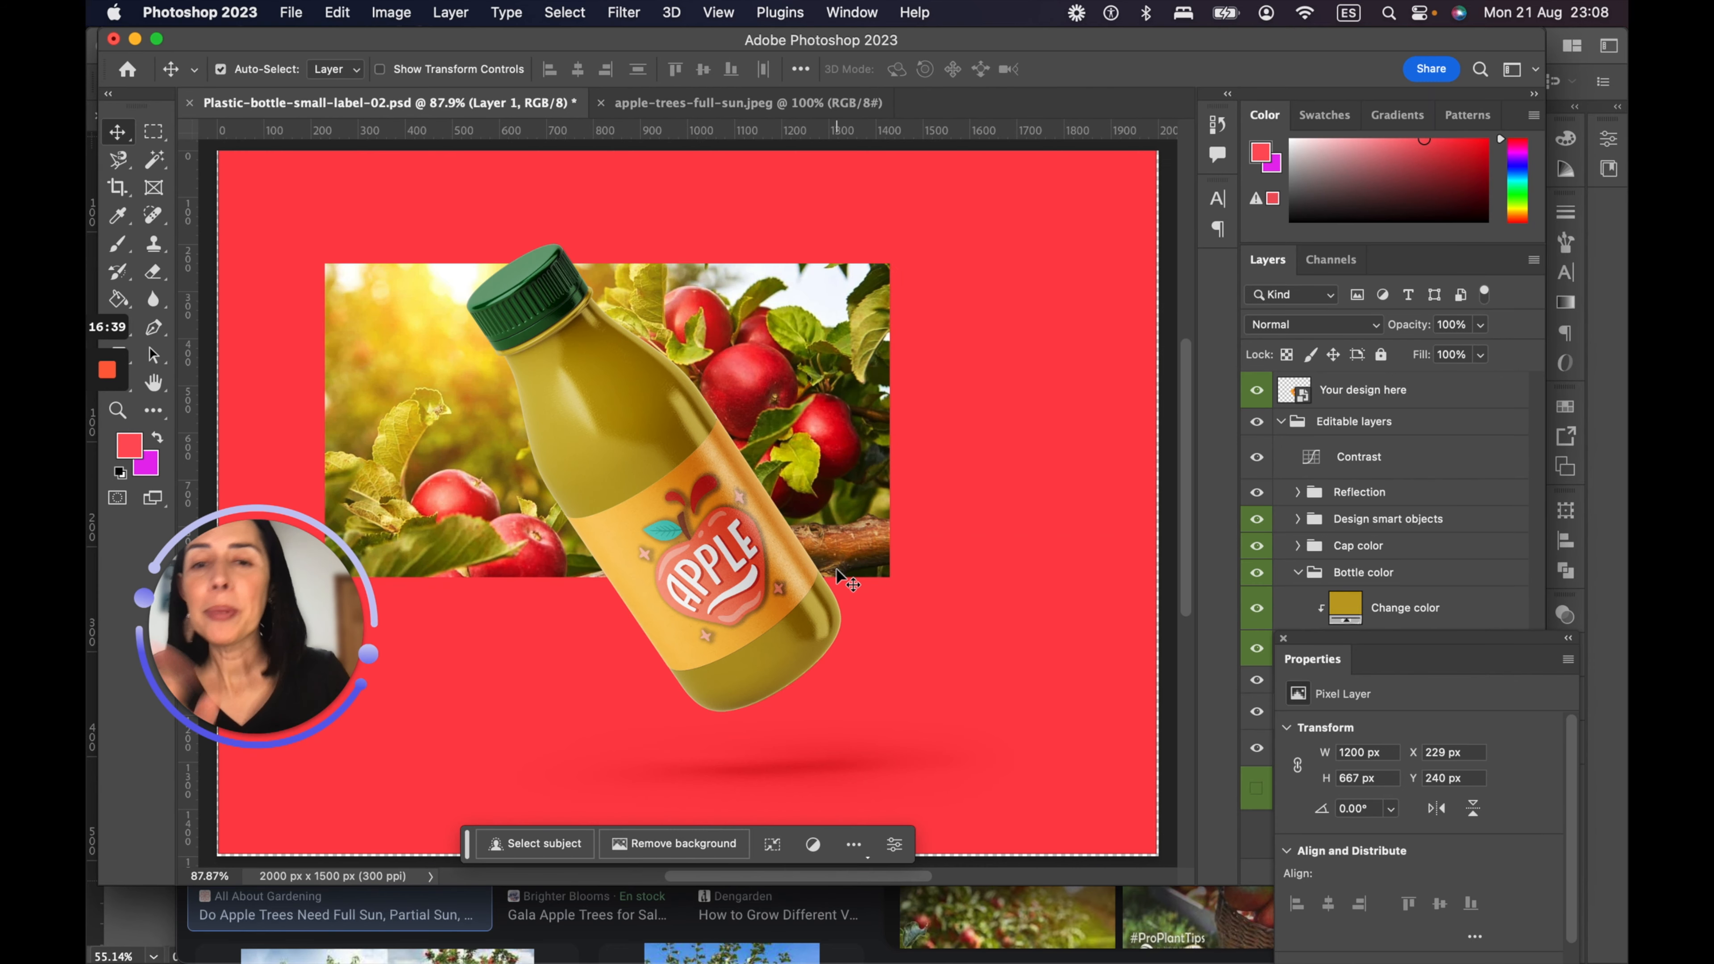
{"action": "key", "text": "super+t"}
{"action": "left_click_drag", "start_coordinate": [892, 263], "coordinate": [1129, 151]}
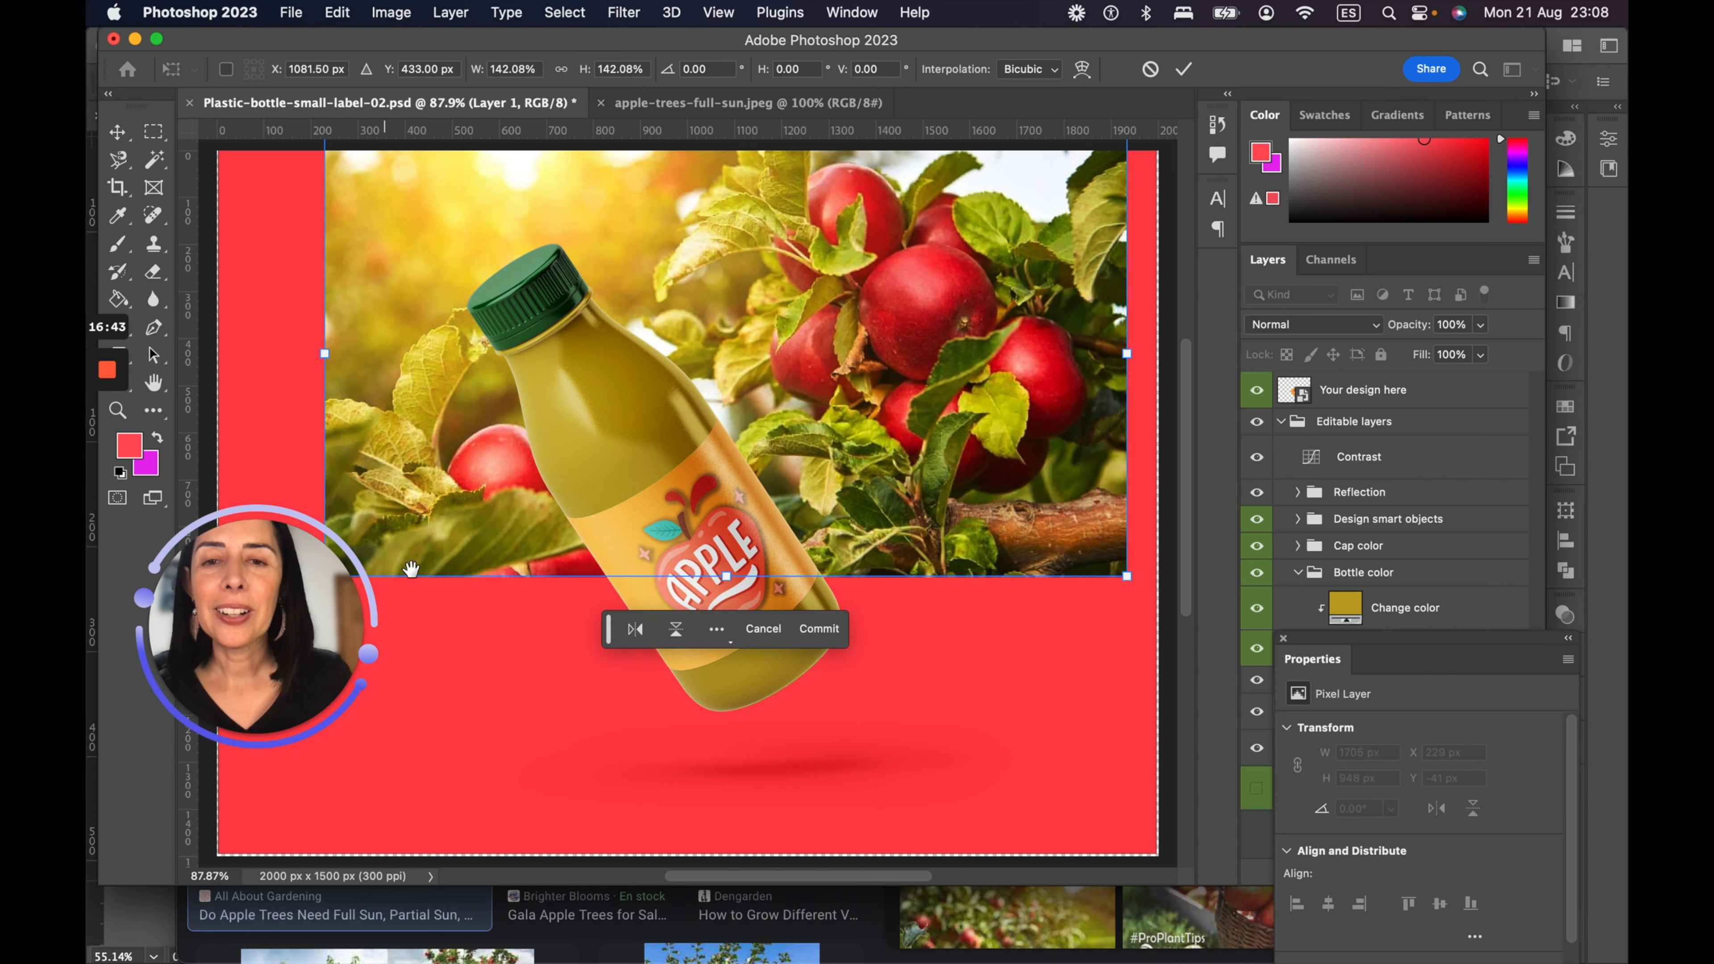
{"action": "left_click_drag", "start_coordinate": [266, 588], "coordinate": [225, 662]}
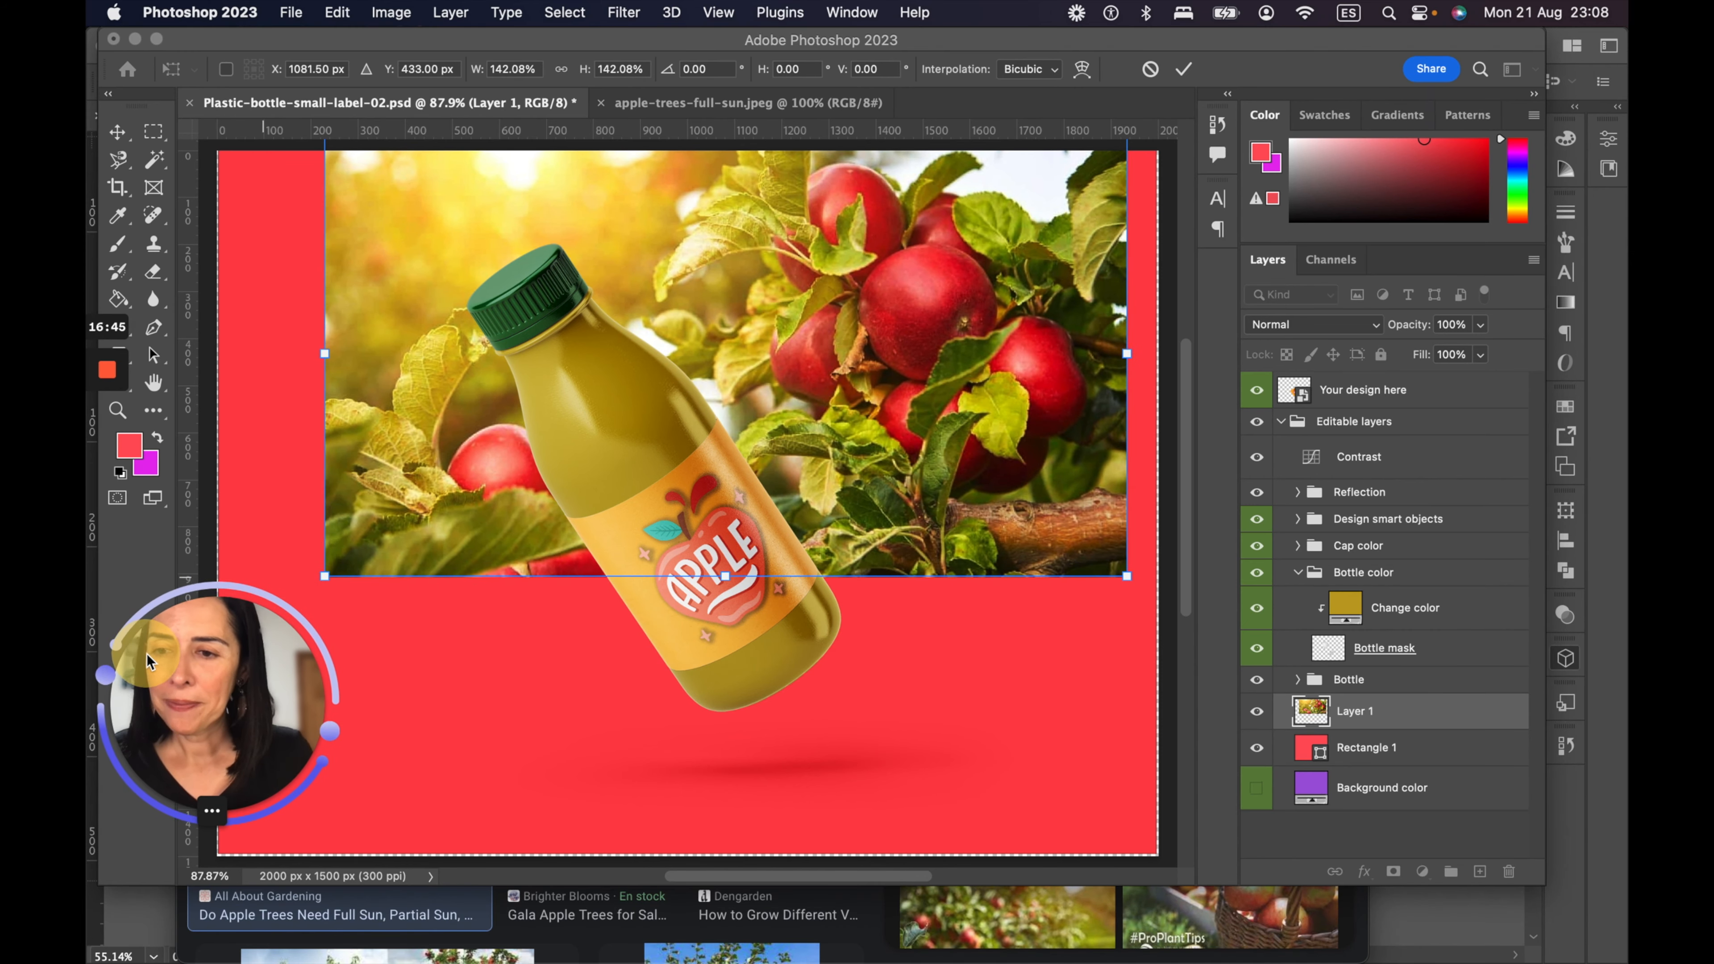
{"action": "left_click", "coordinate": [326, 579]}
{"action": "left_click_drag", "start_coordinate": [325, 578], "coordinate": [242, 605]}
{"action": "left_click_drag", "start_coordinate": [218, 610], "coordinate": [207, 620]}
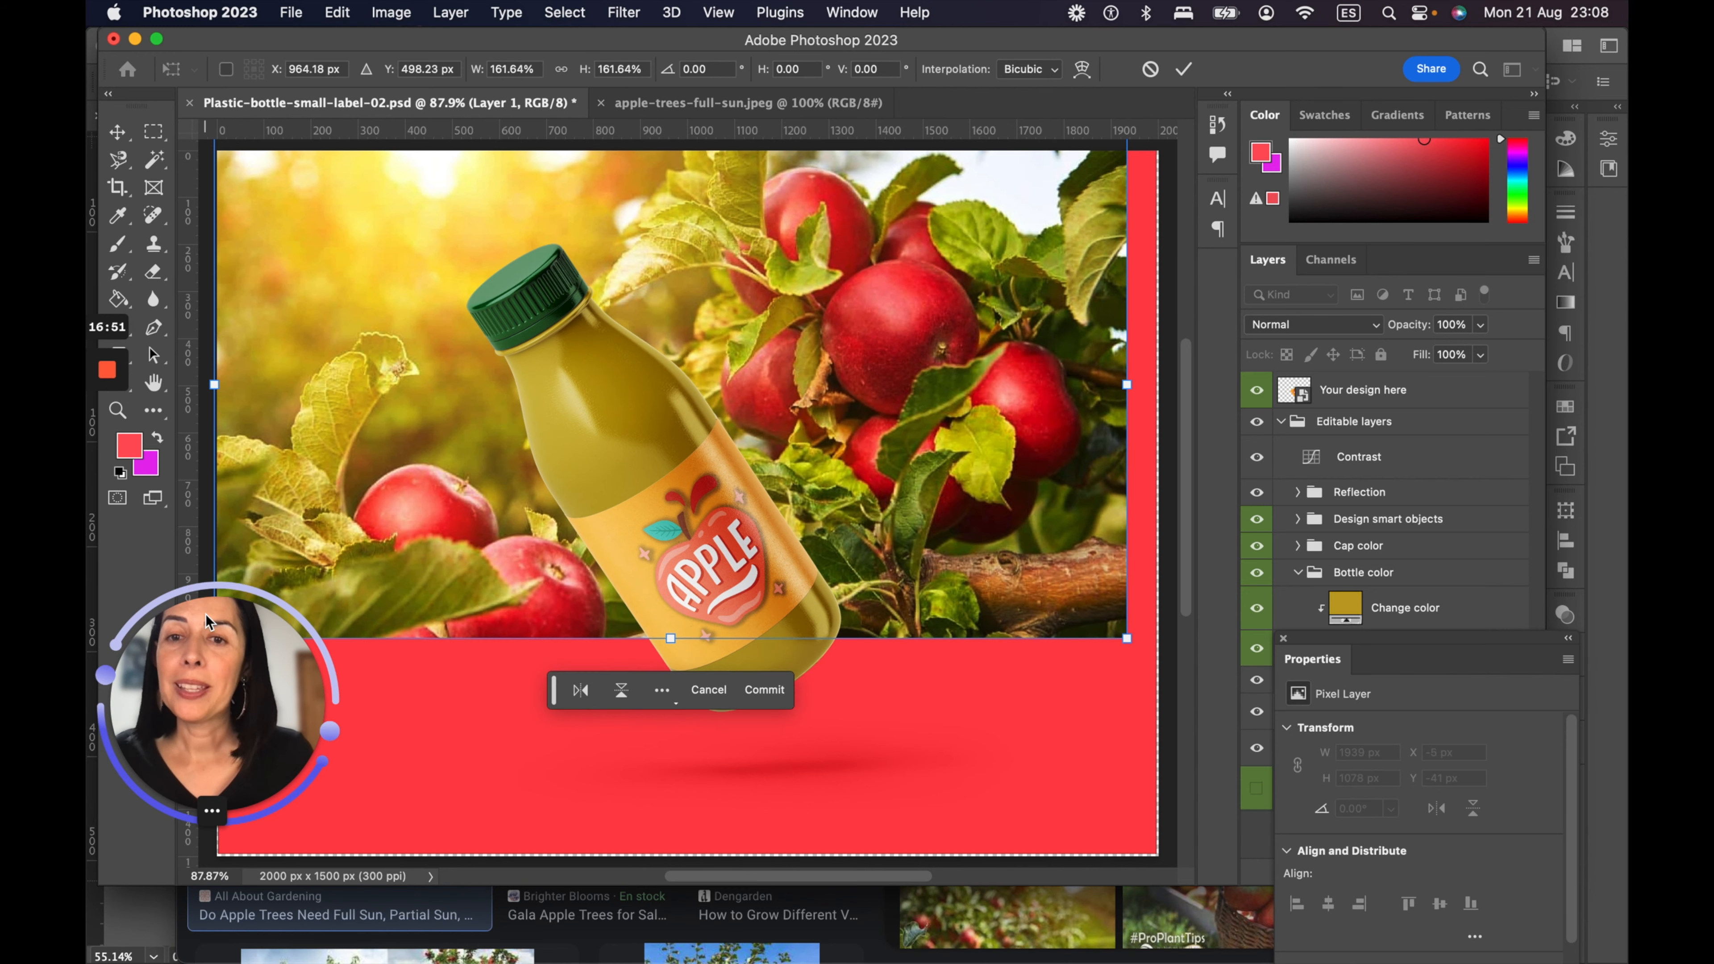
{"action": "key", "text": "Return"}
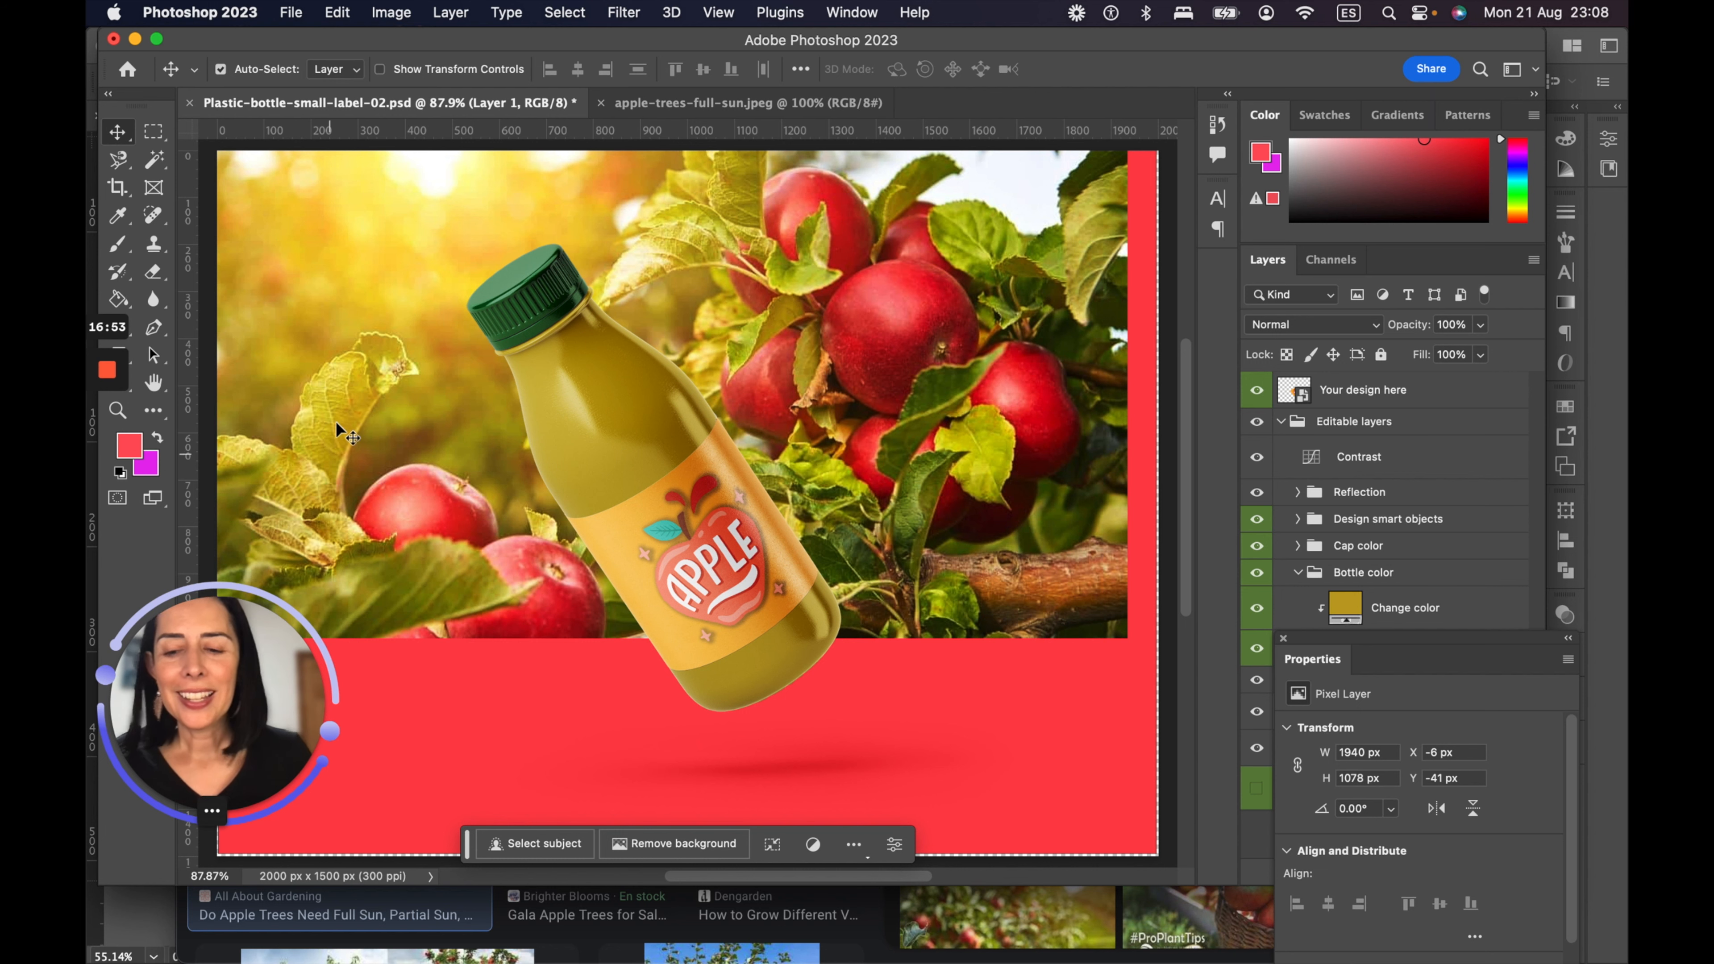
Step: Enlarge the apple tree photo further to about 2019 × 1122 px so it spans the full canvas width
{"action": "key", "text": "super+t"}
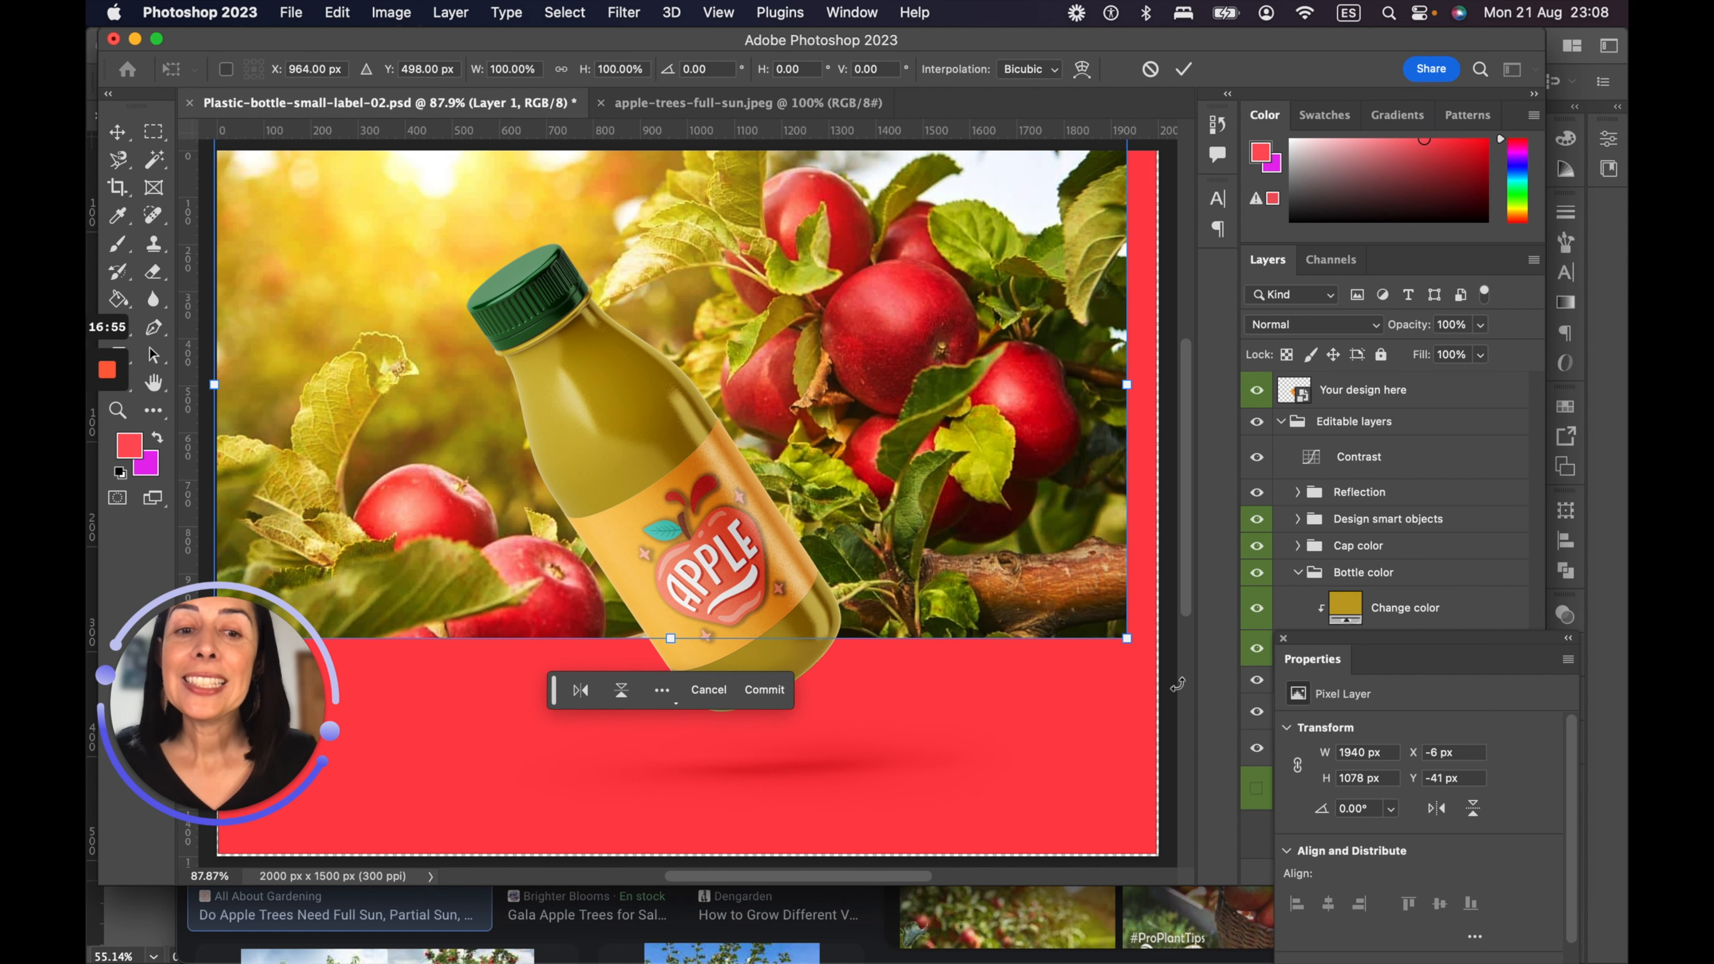
{"action": "left_click_drag", "start_coordinate": [1126, 639], "coordinate": [1159, 671]}
{"action": "key", "text": "Return"}
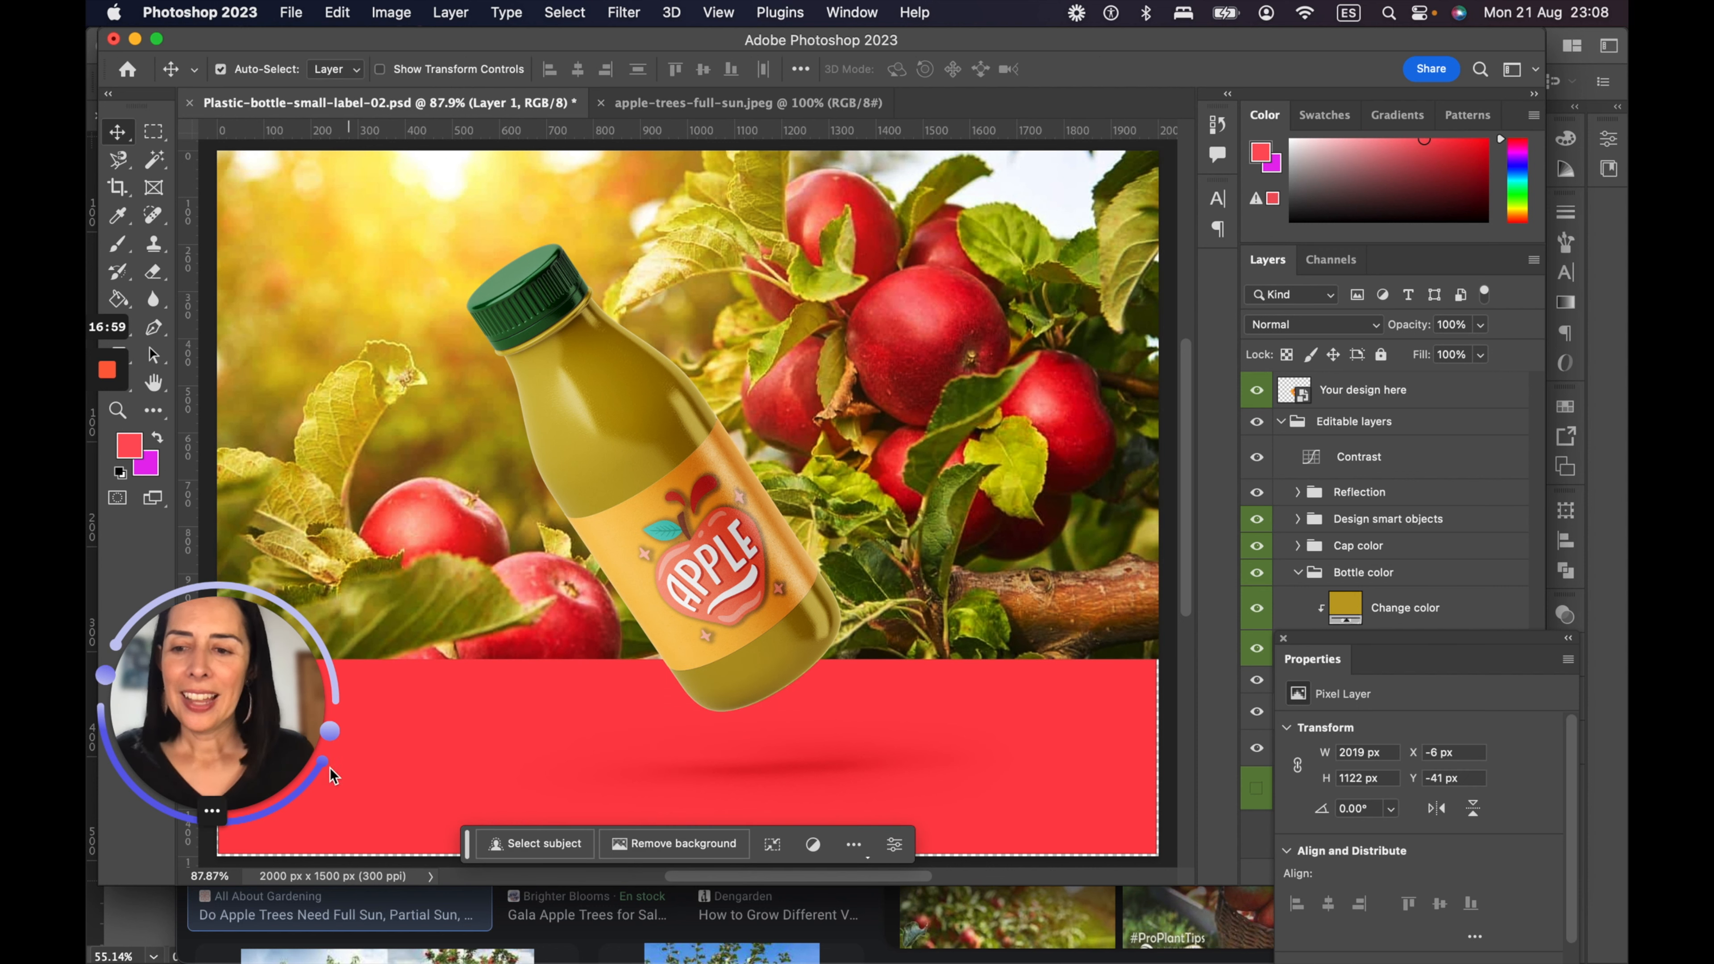
Step: Examine the enlarged photo's image quality behind the bottle at 100% zoom, and return to the full canvas view
{"action": "left_click_drag", "start_coordinate": [233, 879], "coordinate": [177, 881]}
{"action": "key", "text": "Up"}
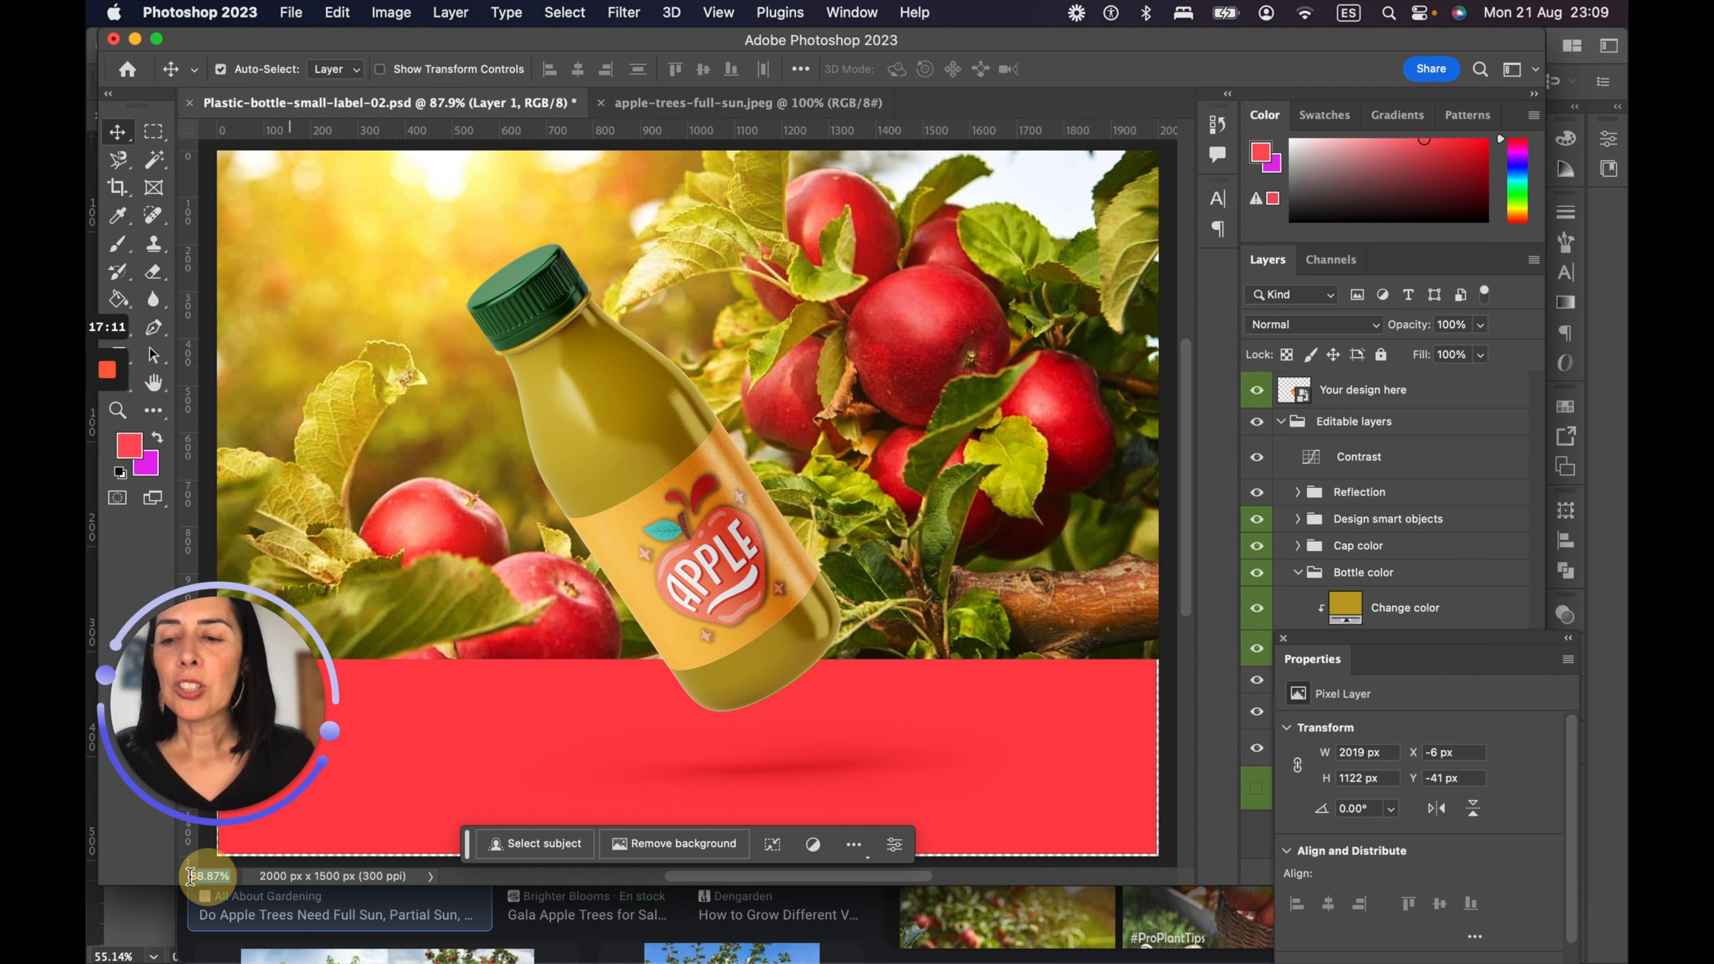
{"action": "type", "text": "1"}
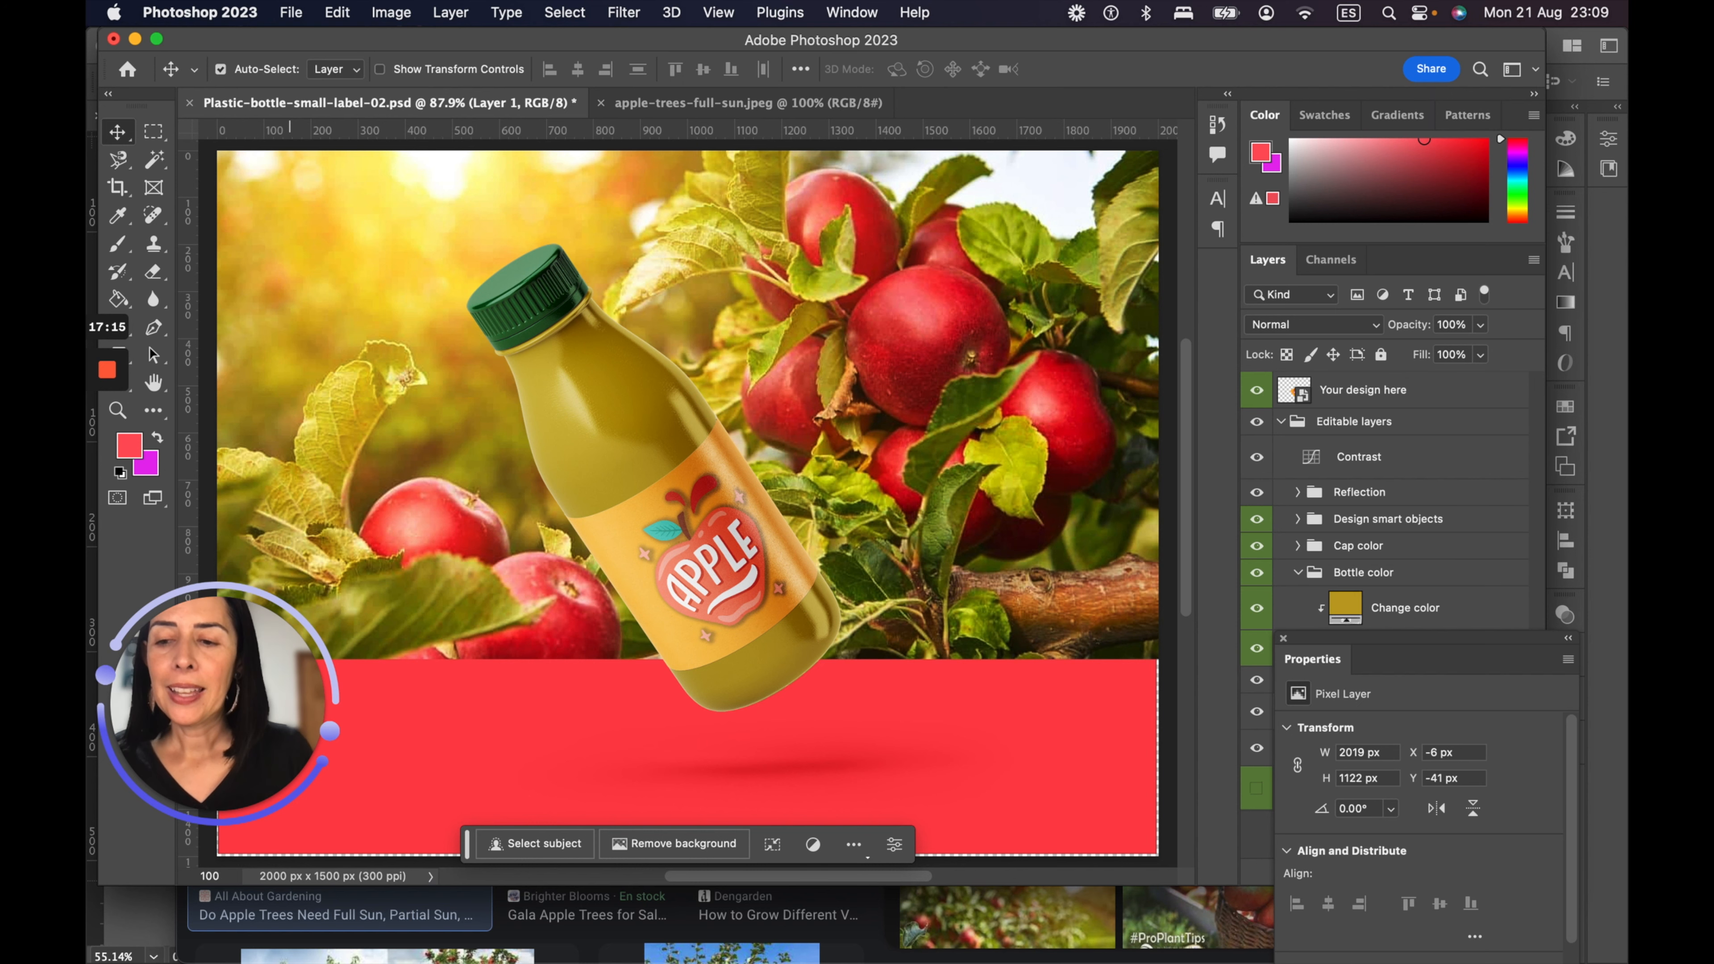
{"action": "type", "text": "00"}
{"action": "key", "text": "Return"}
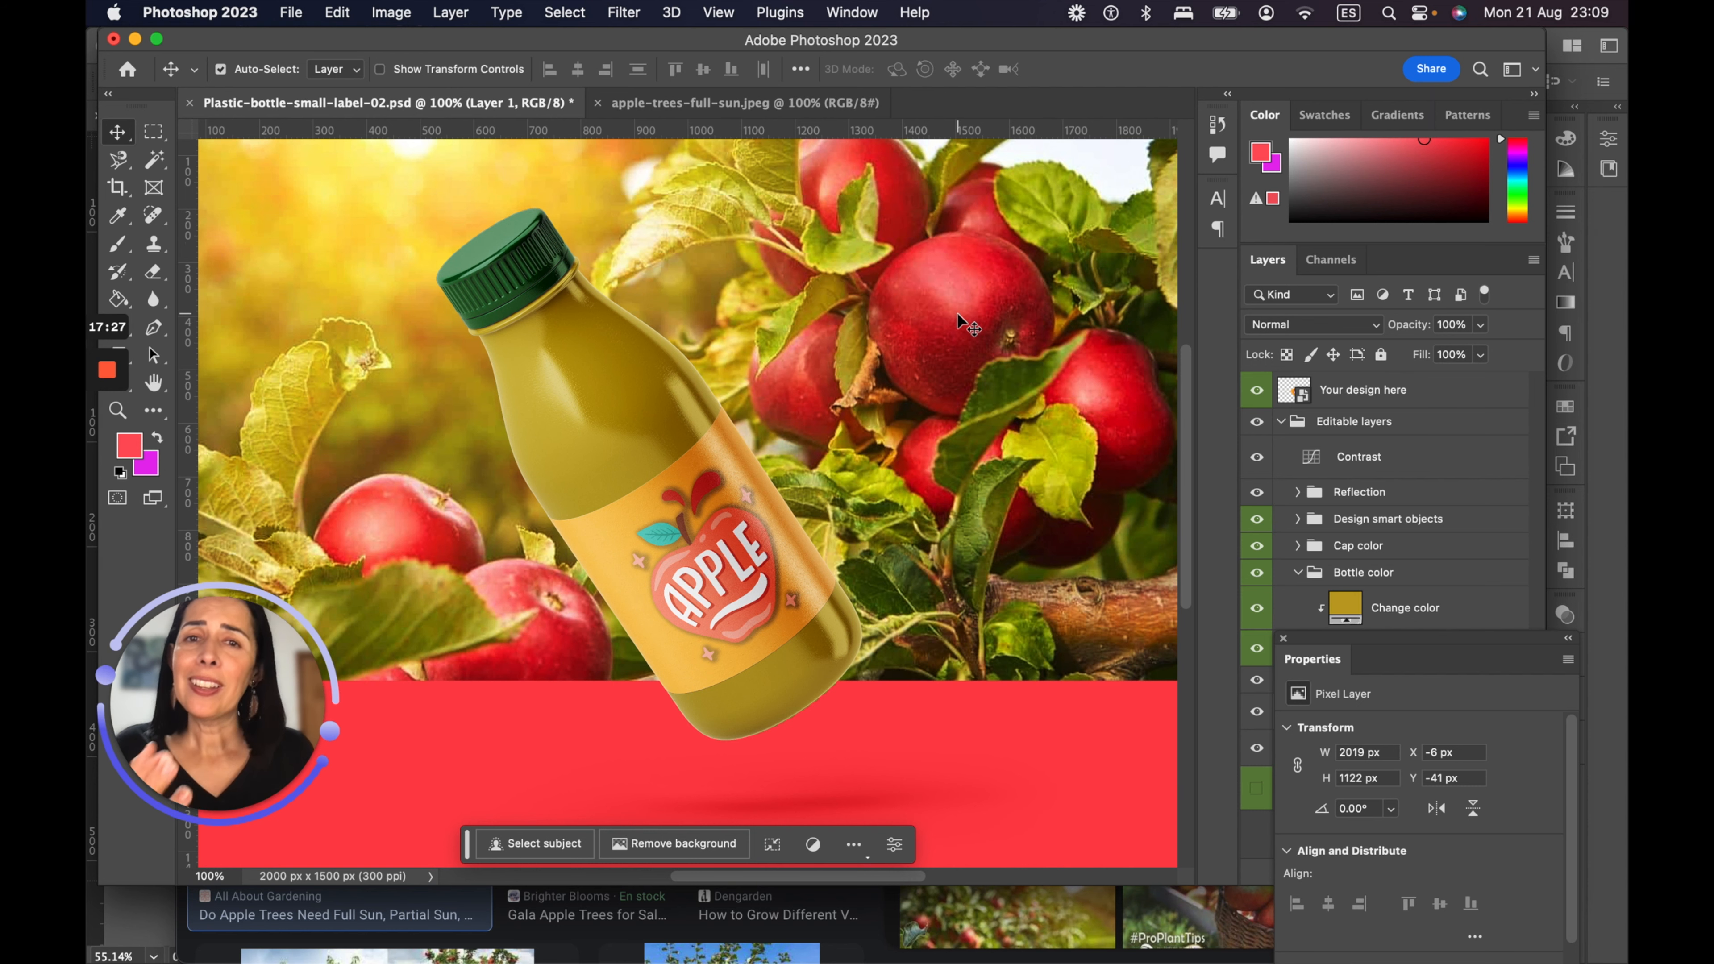
{"action": "key", "text": "super+0"}
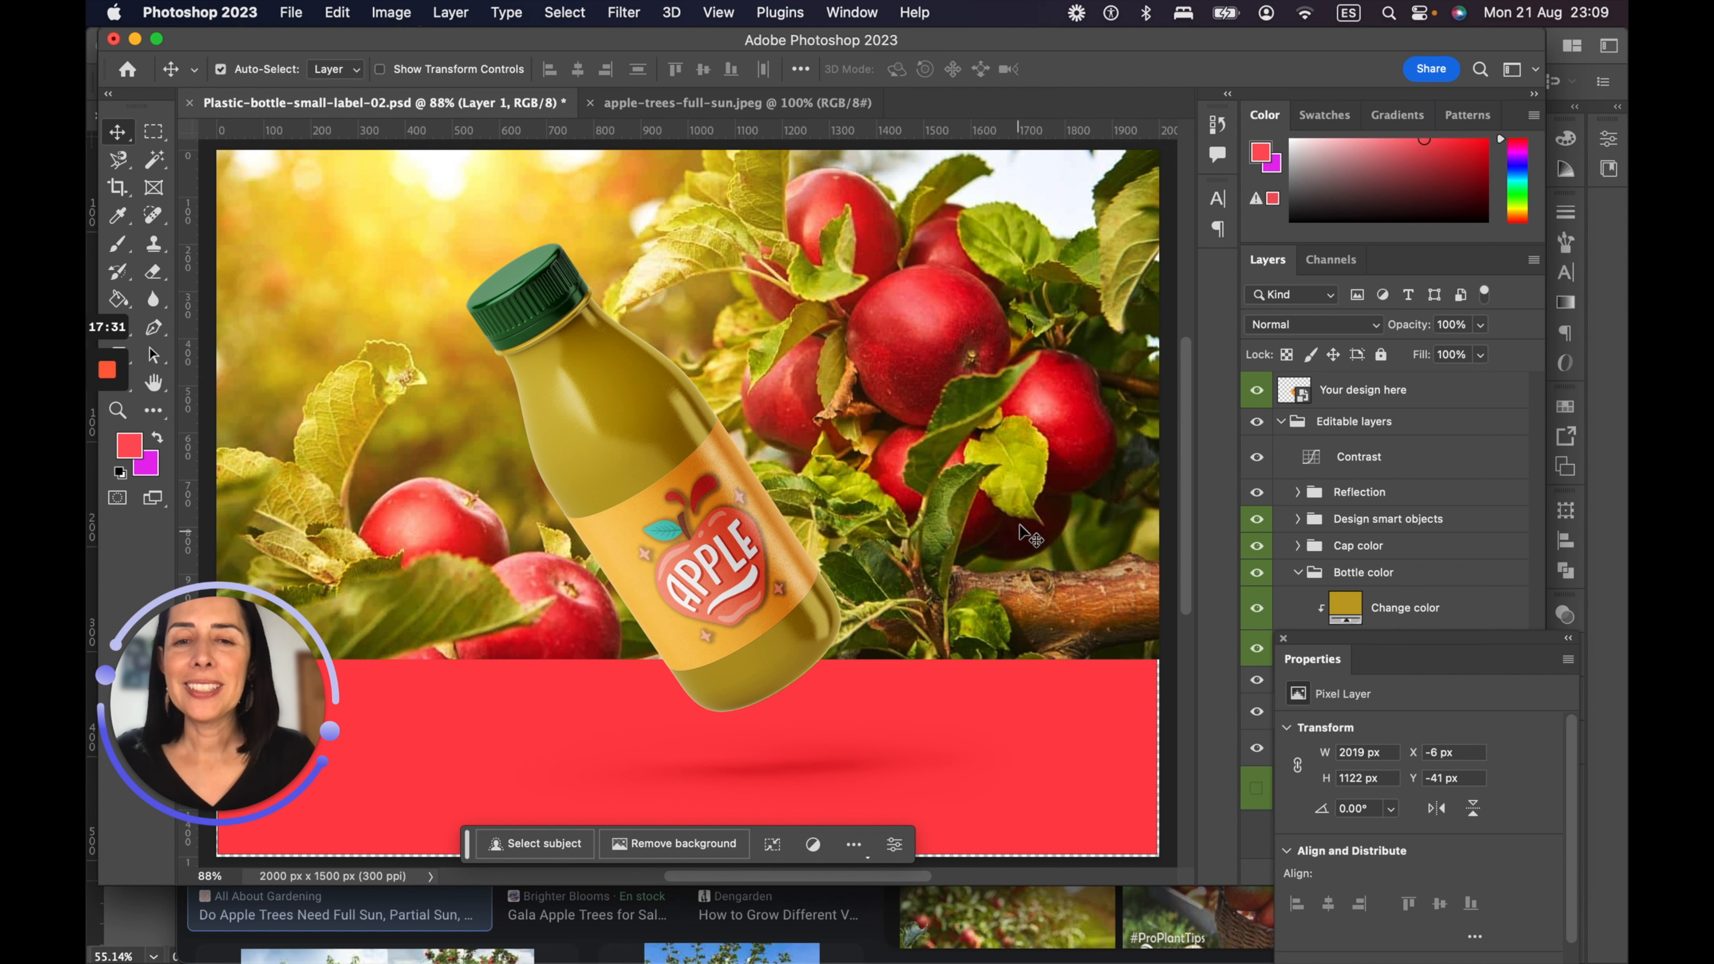
Step: Shrink the apple tree photo to about 1155 × 642 px and position it behind the upper part of the bottle
{"action": "scroll", "coordinate": [1026, 533], "scroll_direction": "down", "scroll_amount": 2}
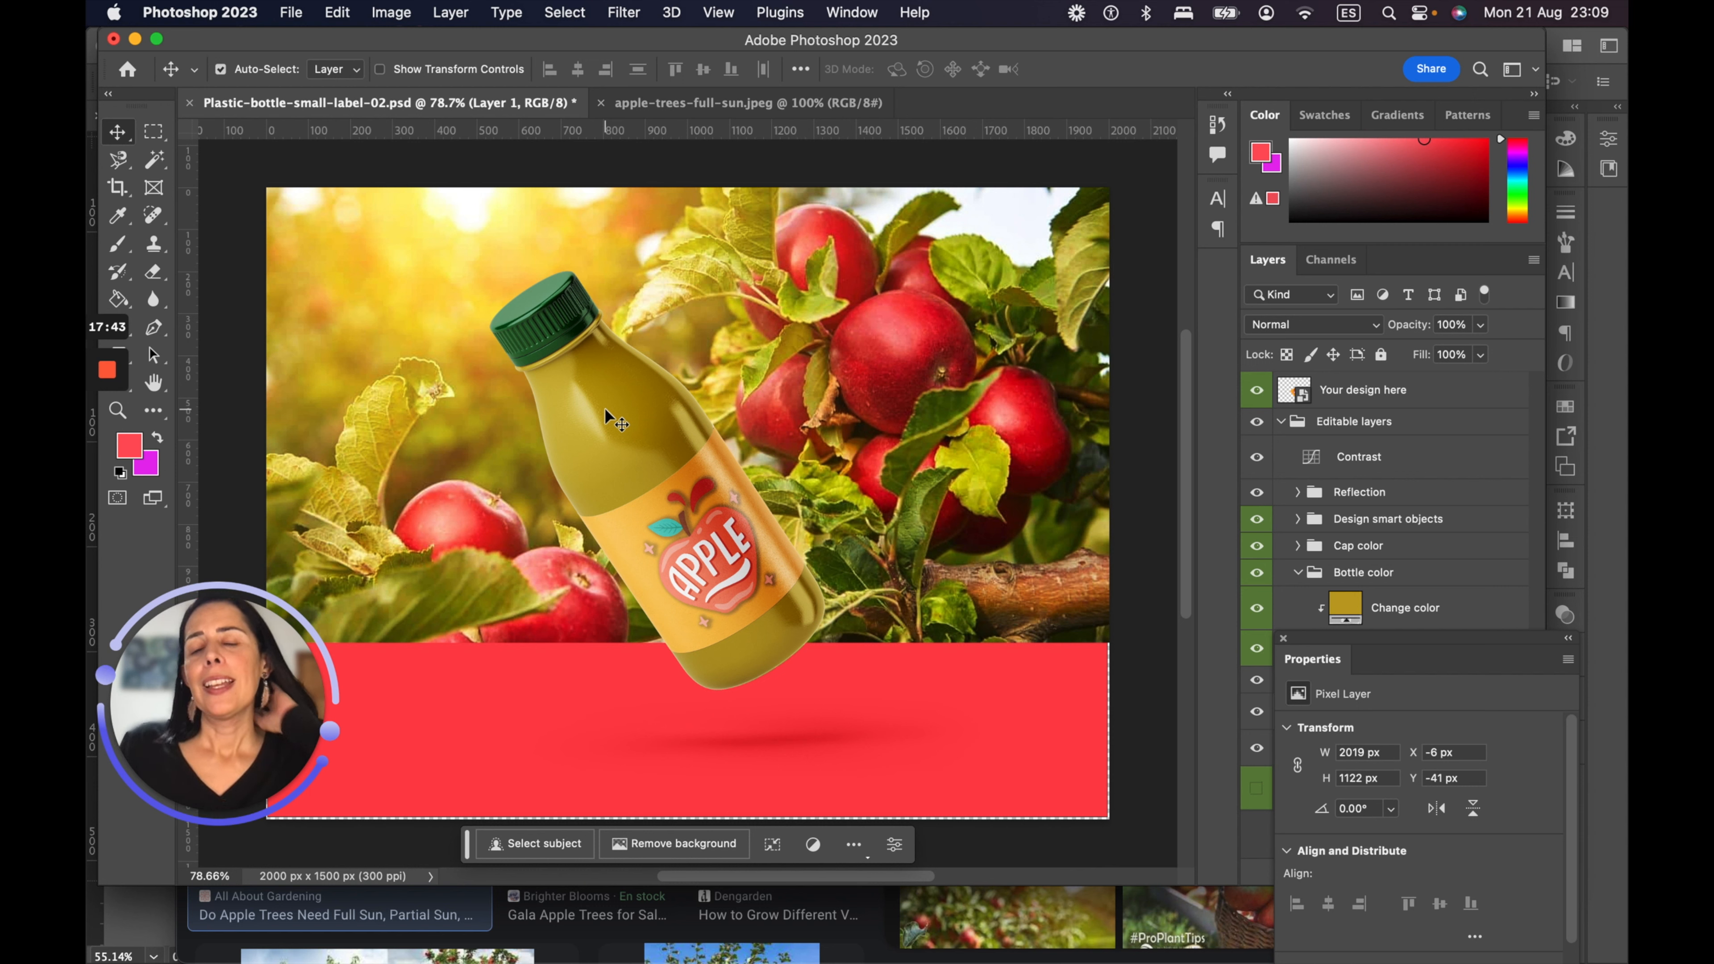
{"action": "key", "text": "super+t"}
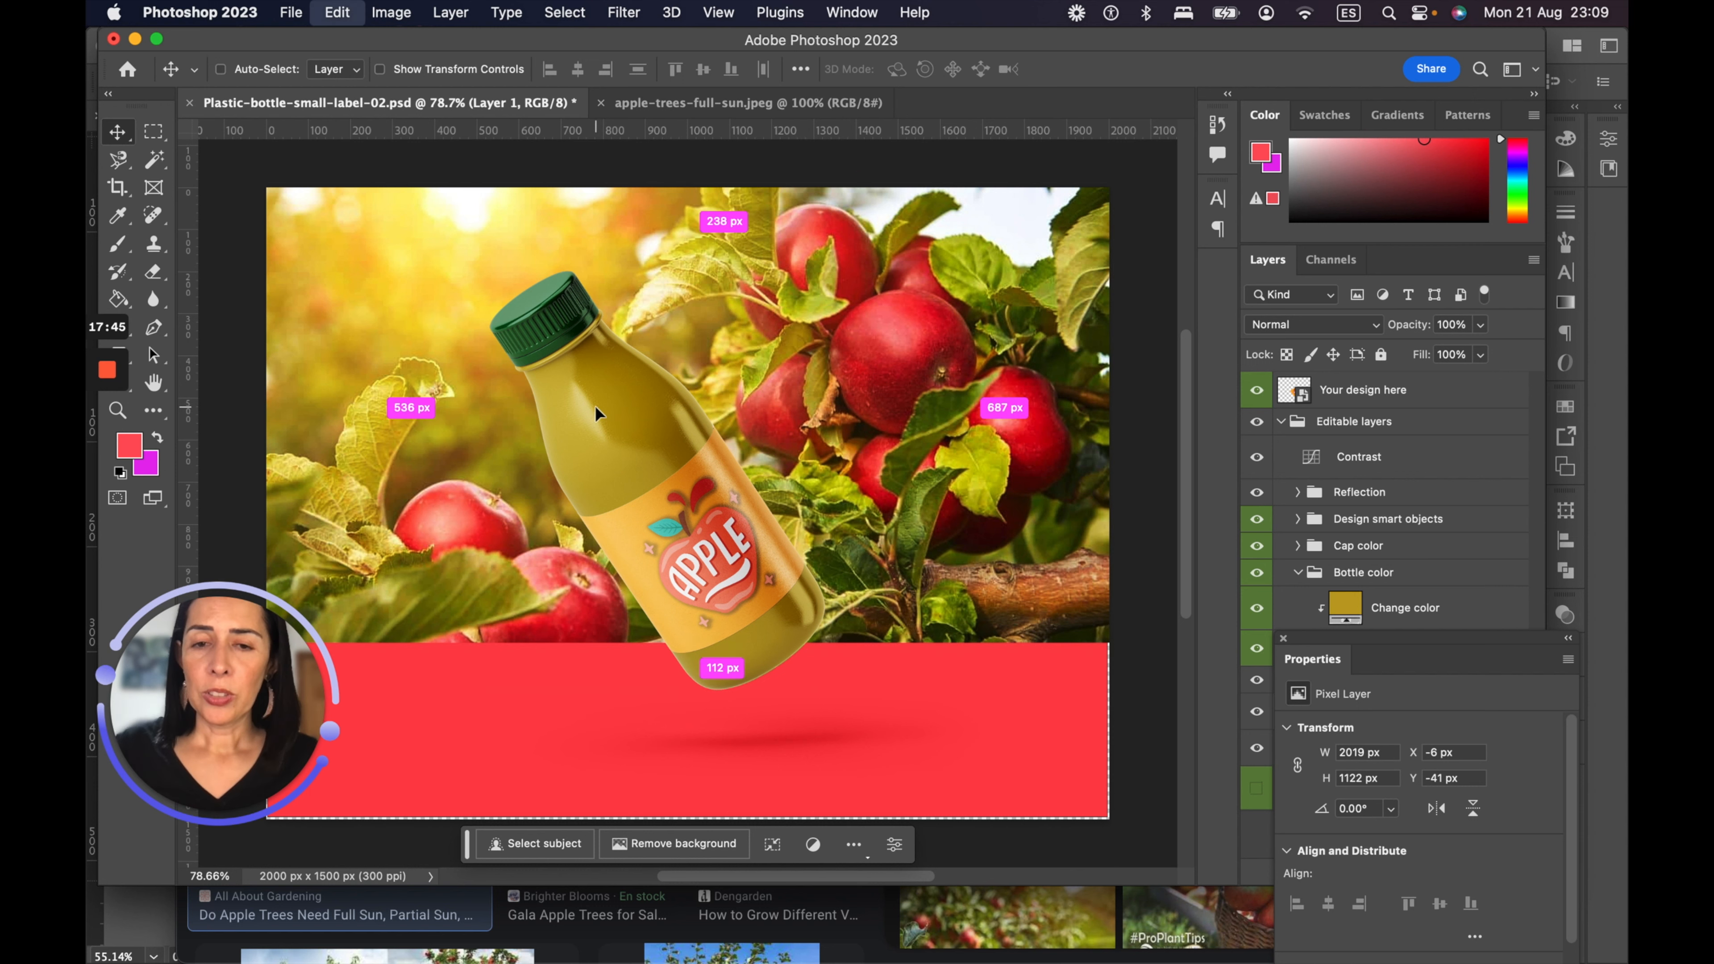
{"action": "left_click_drag", "start_coordinate": [1115, 645], "coordinate": [776, 381]}
{"action": "key", "text": "Return"}
{"action": "left_click_drag", "start_coordinate": [717, 301], "coordinate": [889, 395]}
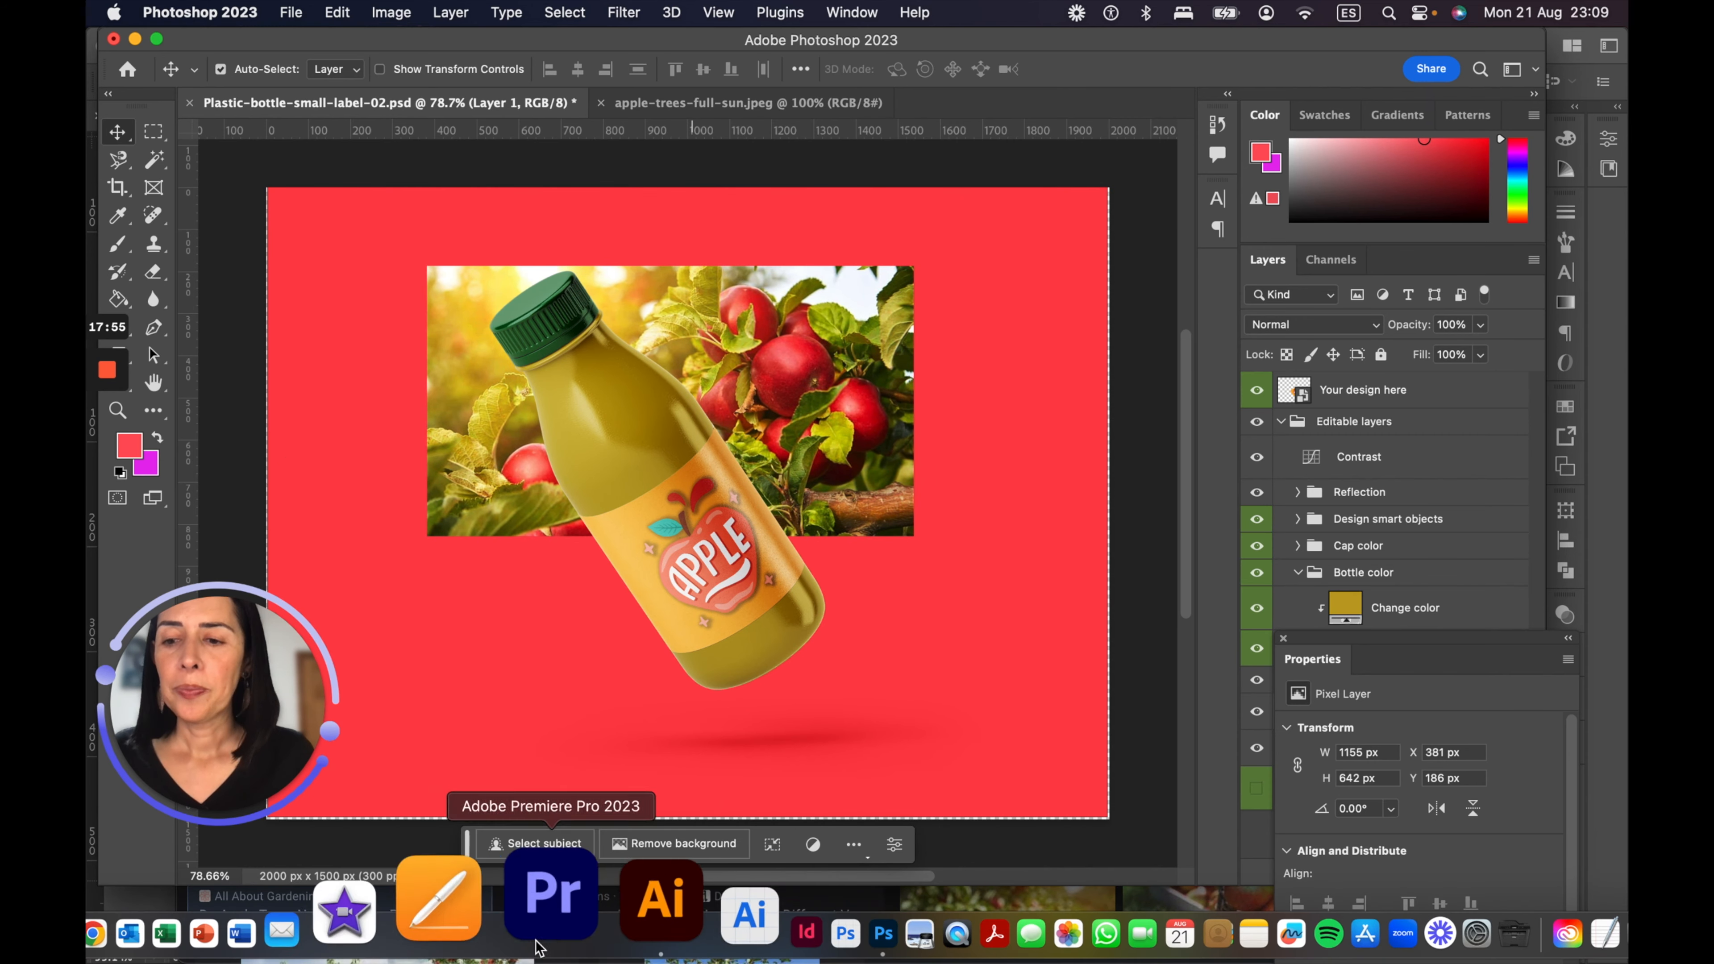
Step: Bring the APPLE logo from Illustrator into the bottle mockup in Photoshop, pasting it as pixels
{"action": "left_click", "coordinate": [593, 922]}
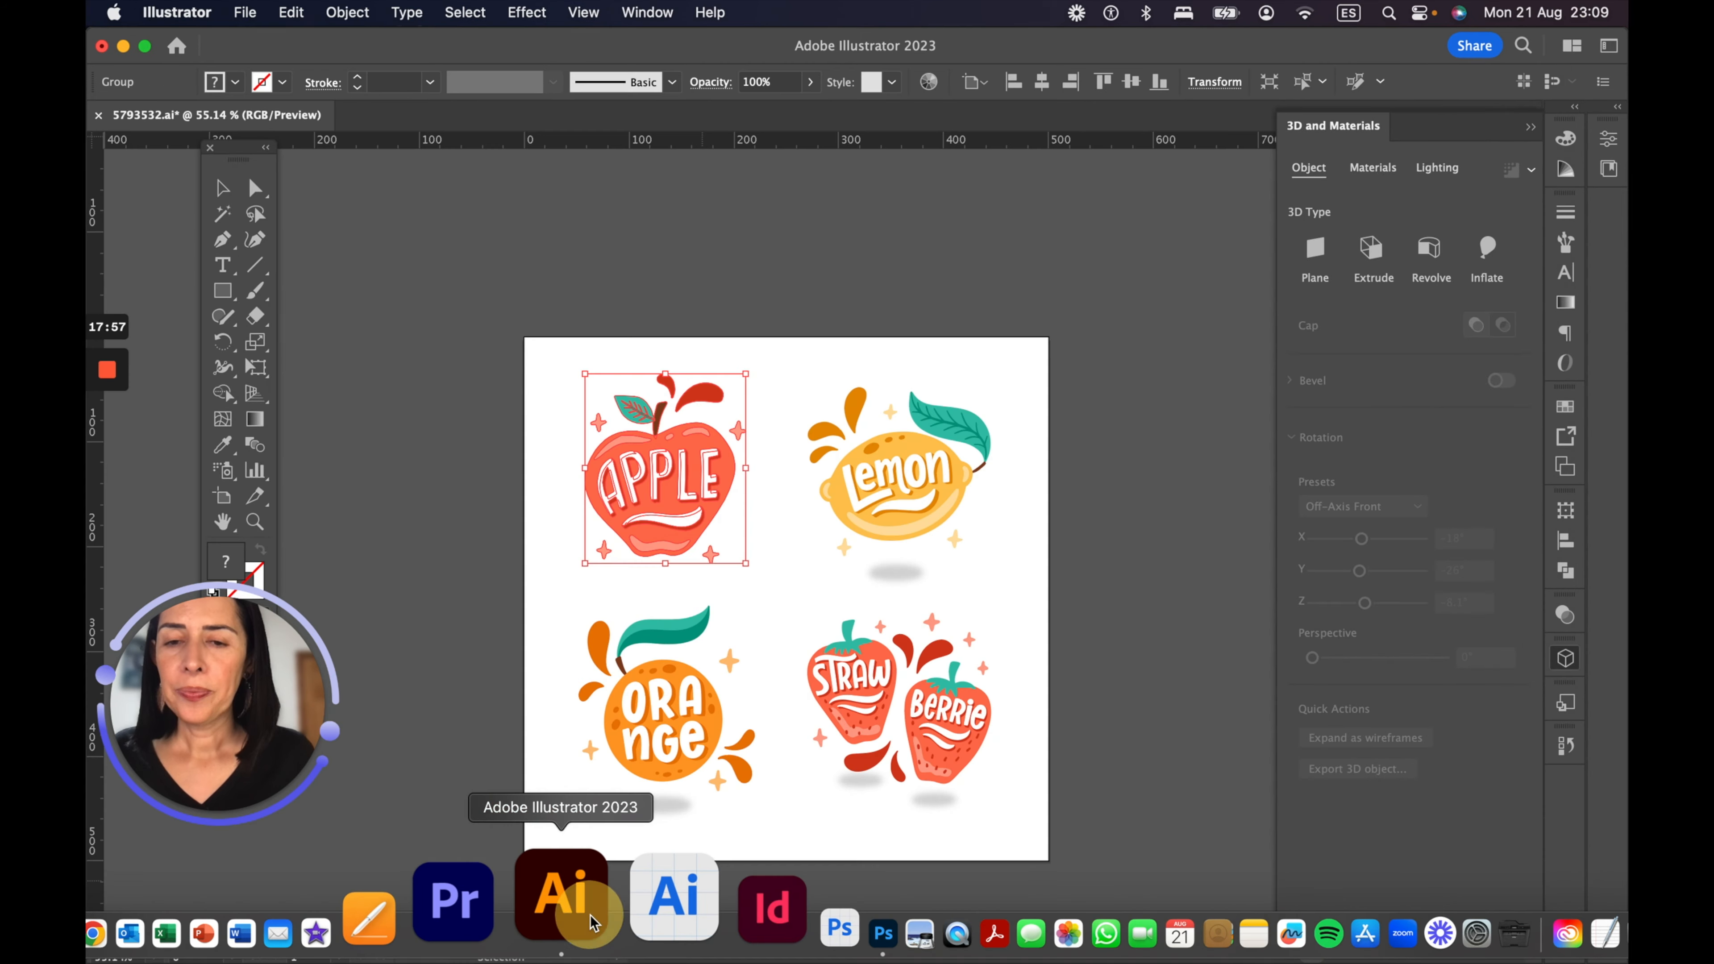
{"action": "left_click", "coordinate": [225, 931]}
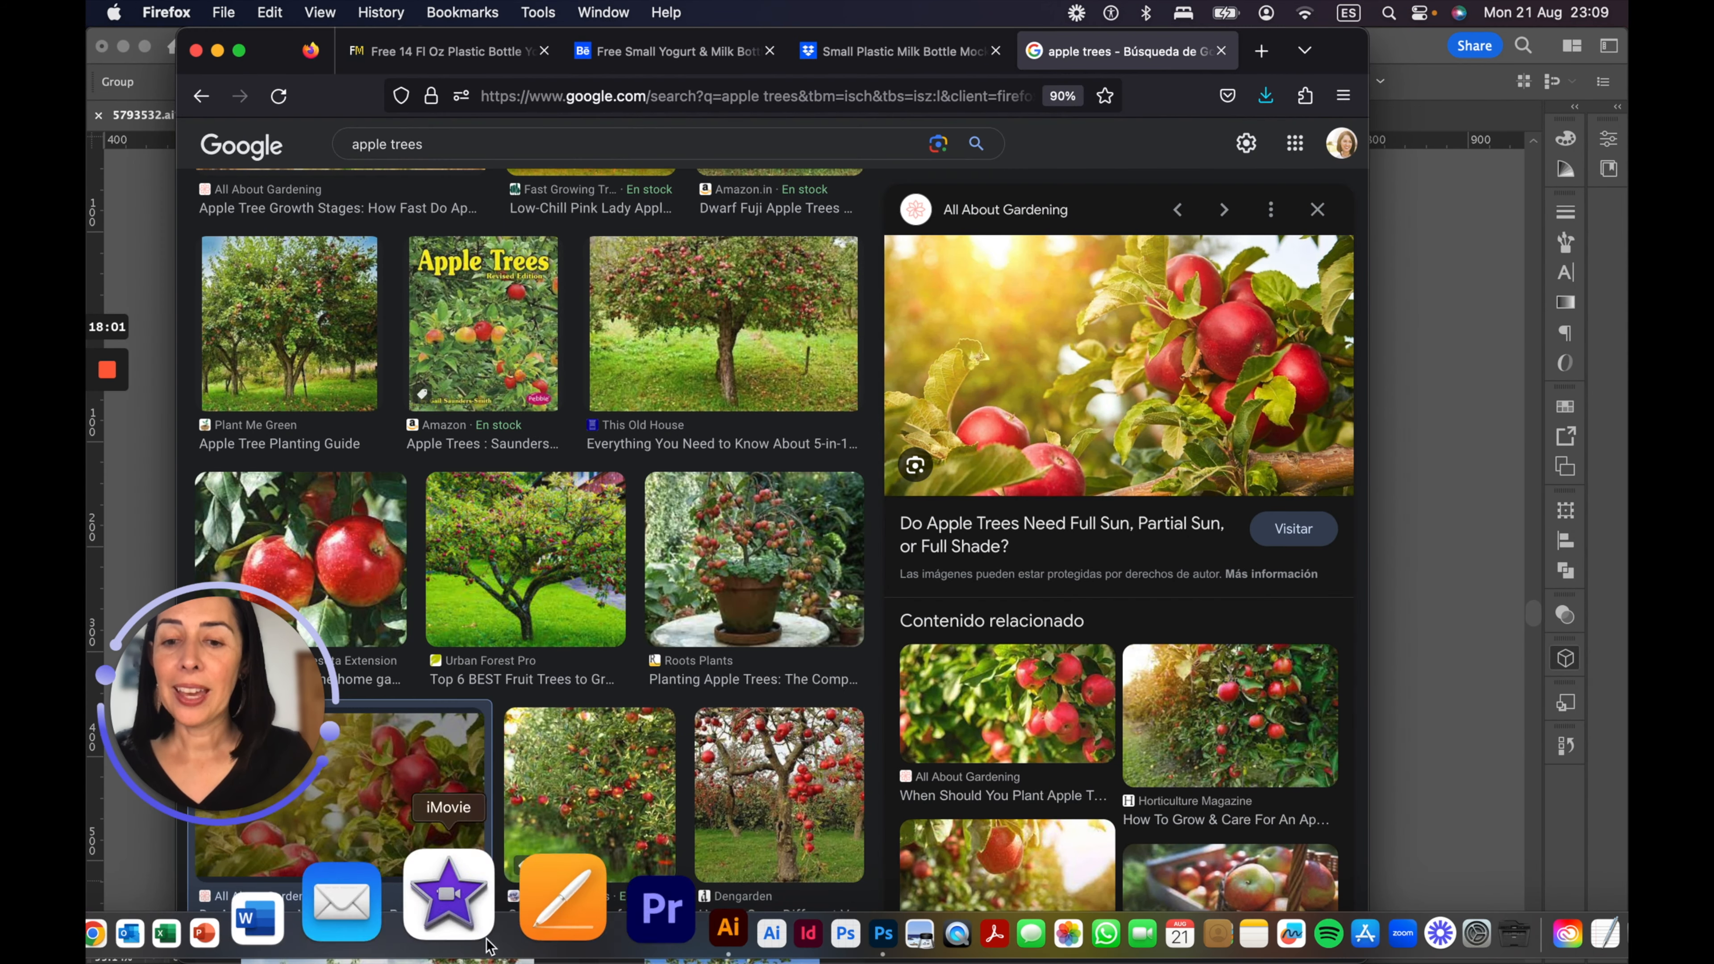
{"action": "left_click", "coordinate": [732, 908]}
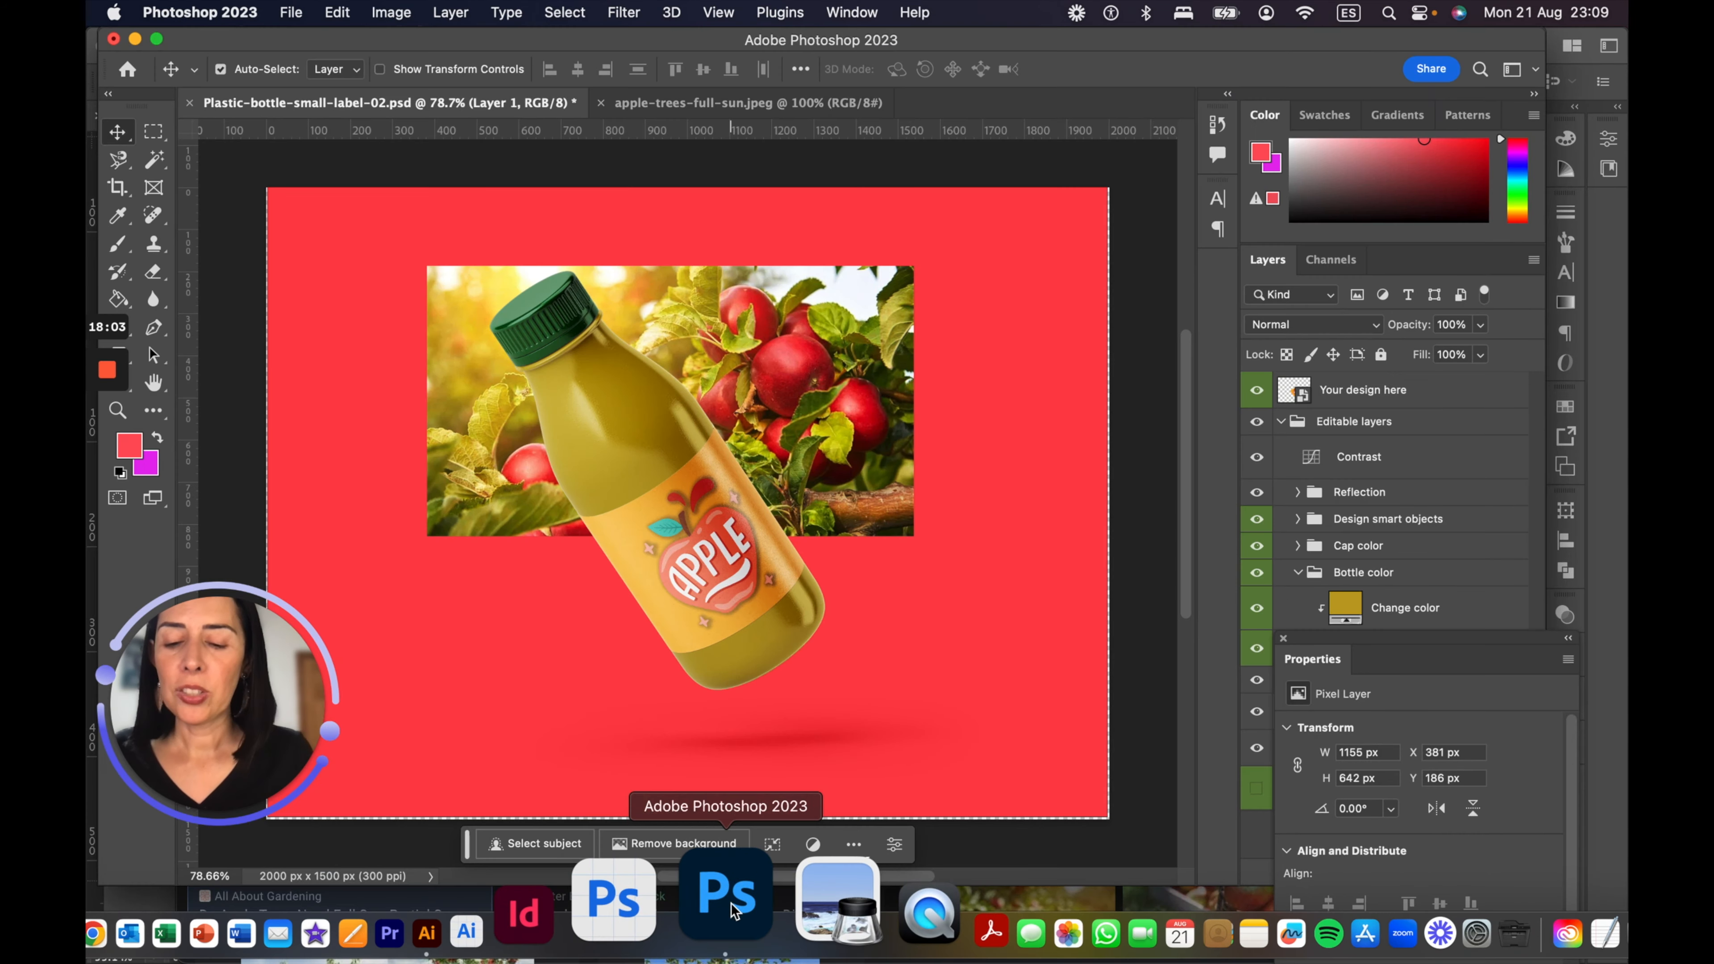
{"action": "key", "text": "super+v"}
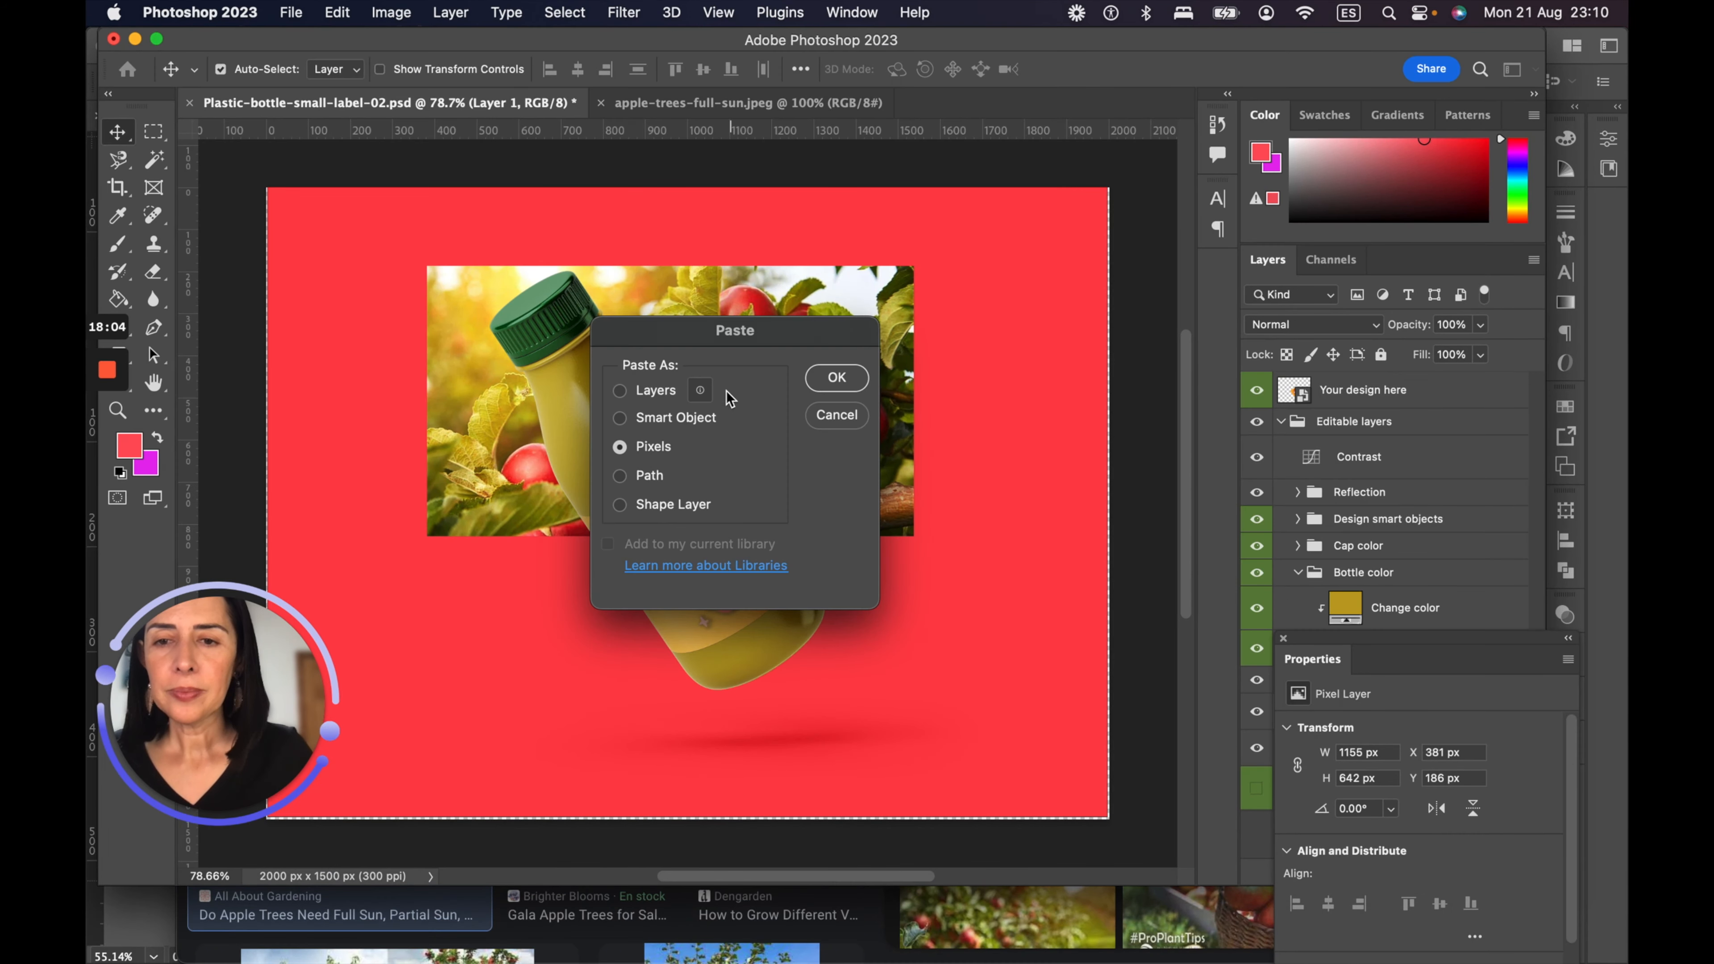
{"action": "left_click", "coordinate": [836, 377]}
Step: Scale the pasted APPLE logo to about 171 × 201 px and place it in the canvas's lower-right corner
{"action": "left_click_drag", "start_coordinate": [834, 355], "coordinate": [627, 575]}
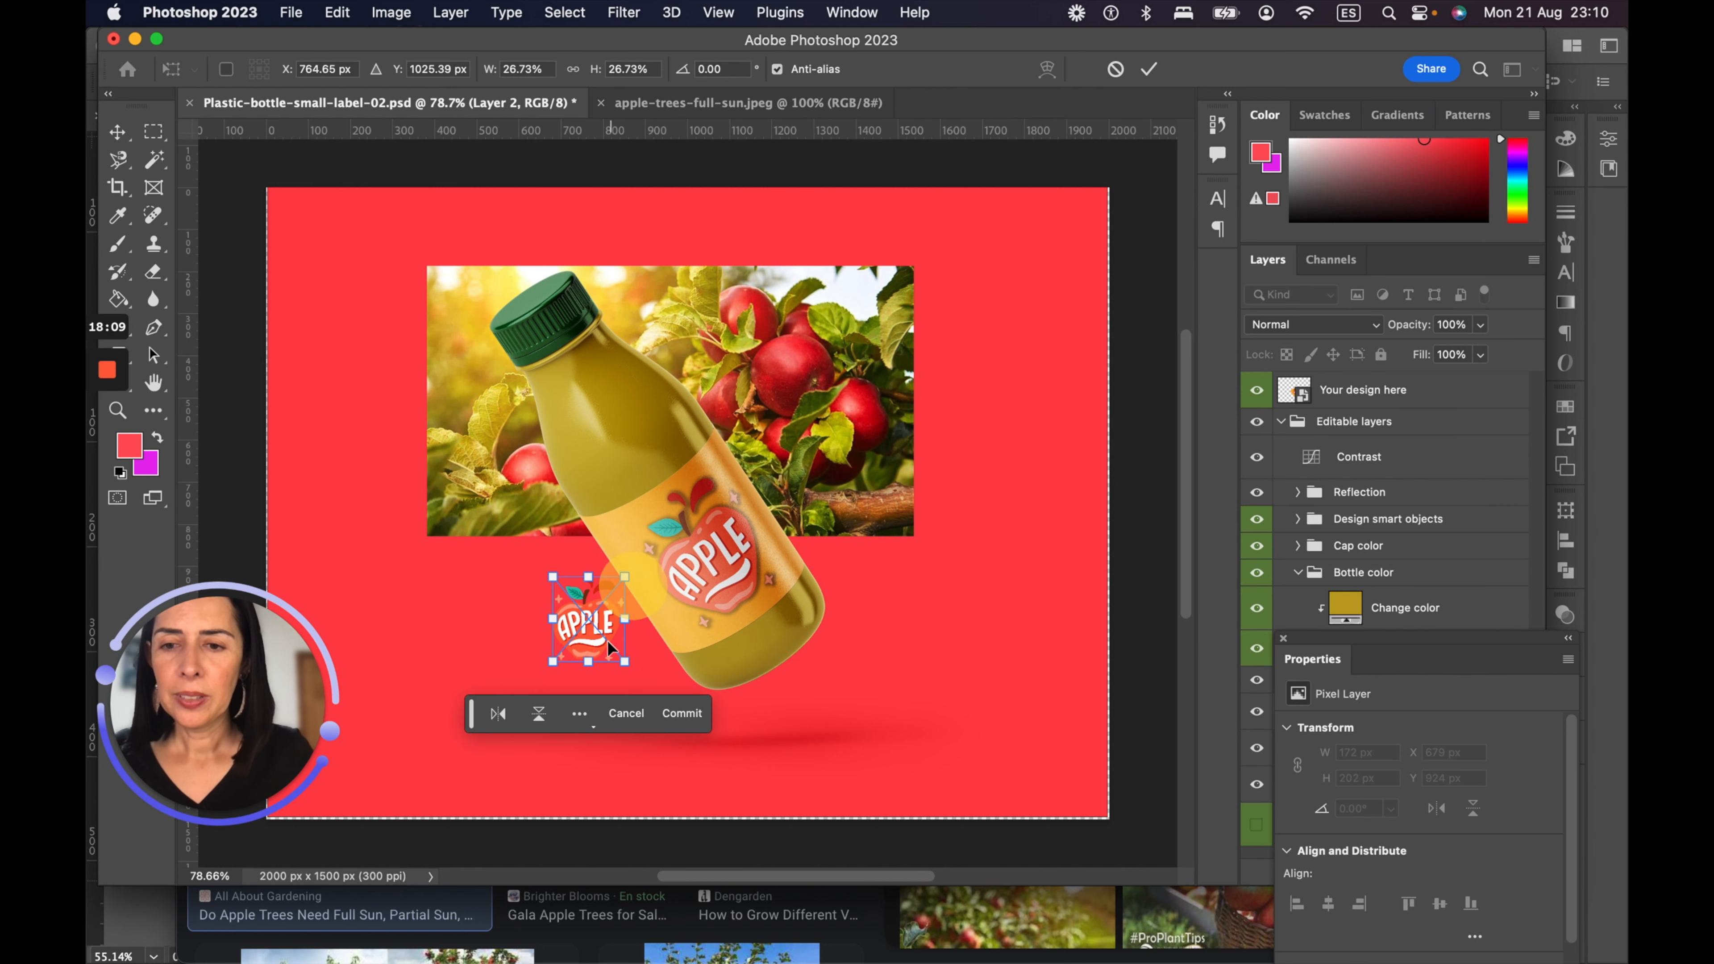
{"action": "left_click_drag", "start_coordinate": [582, 630], "coordinate": [1019, 760]}
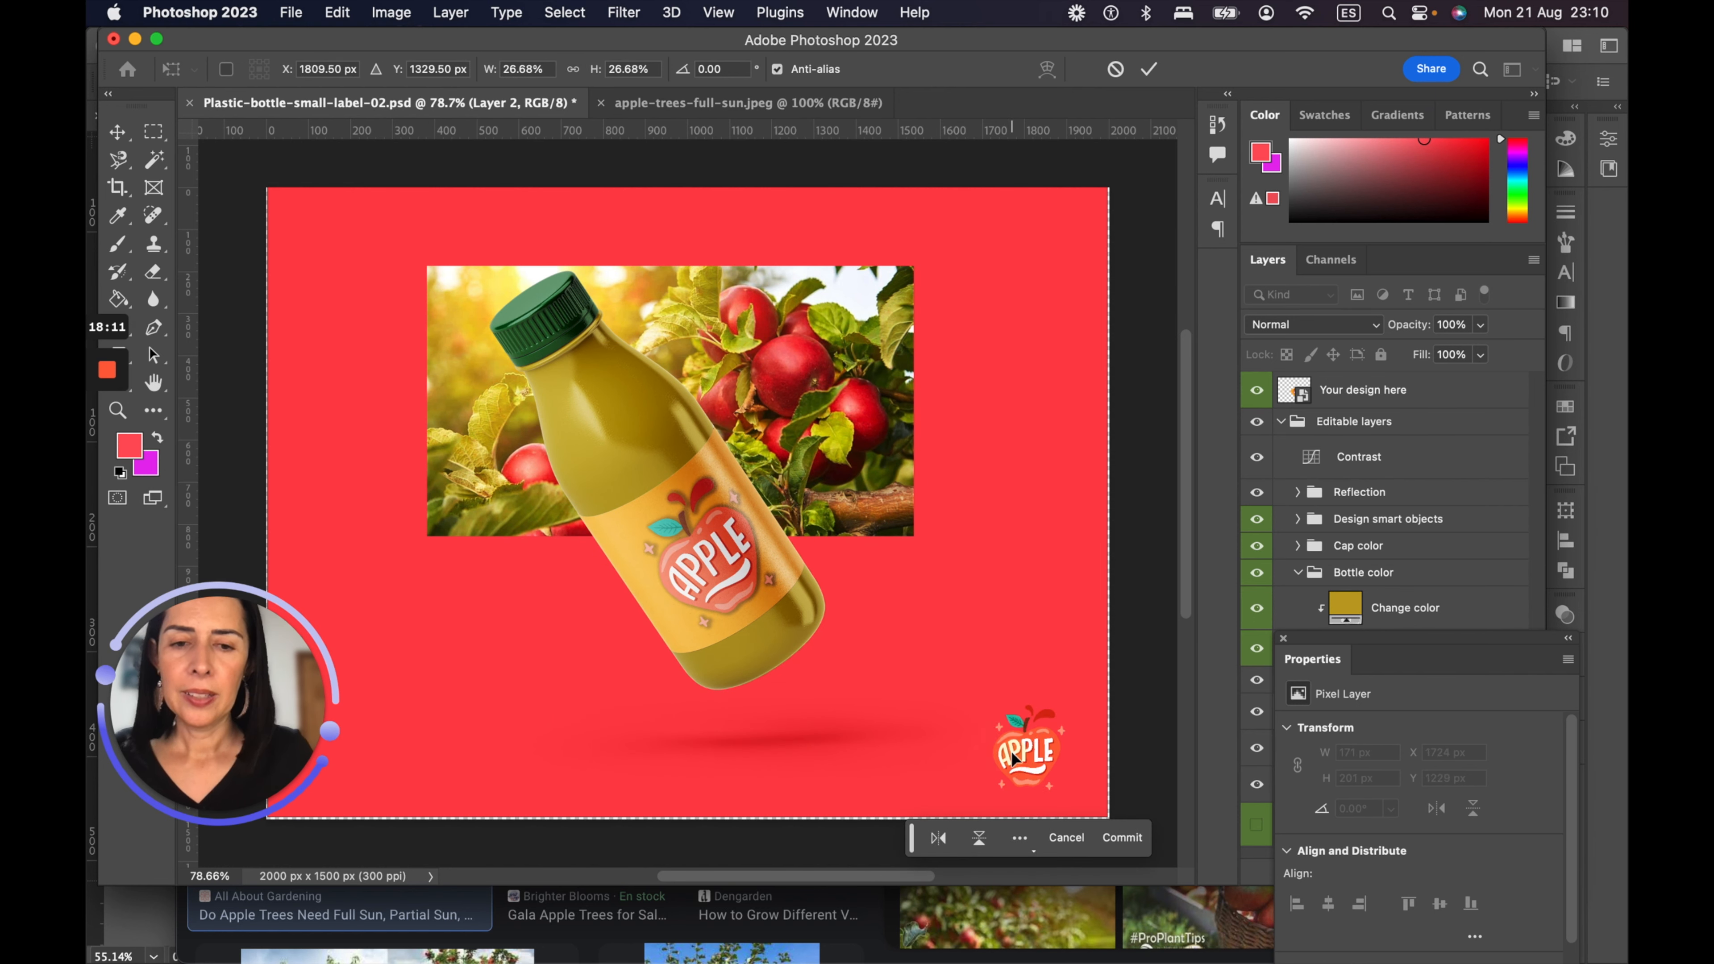
{"action": "key", "text": "Return"}
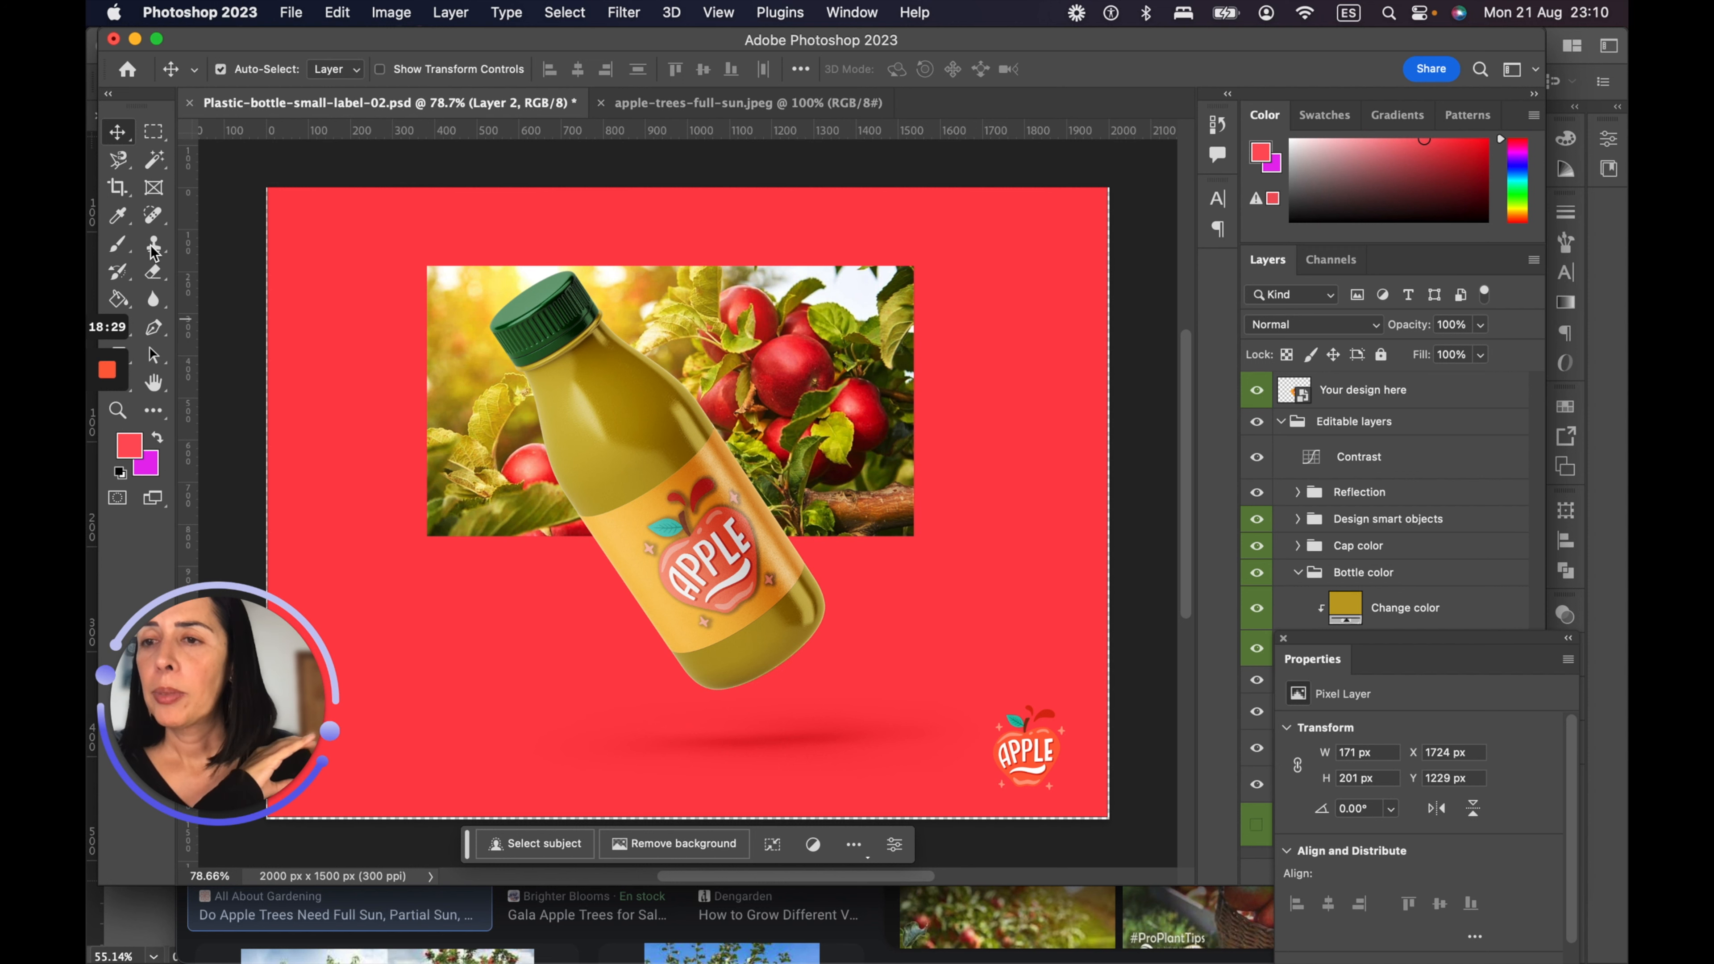
Step: Detach the toolbox and add the text APPLE JUICE on the red area below the bottle, in Avenir Black at 15.12 pt
{"action": "left_click_drag", "start_coordinate": [145, 98], "coordinate": [174, 81]}
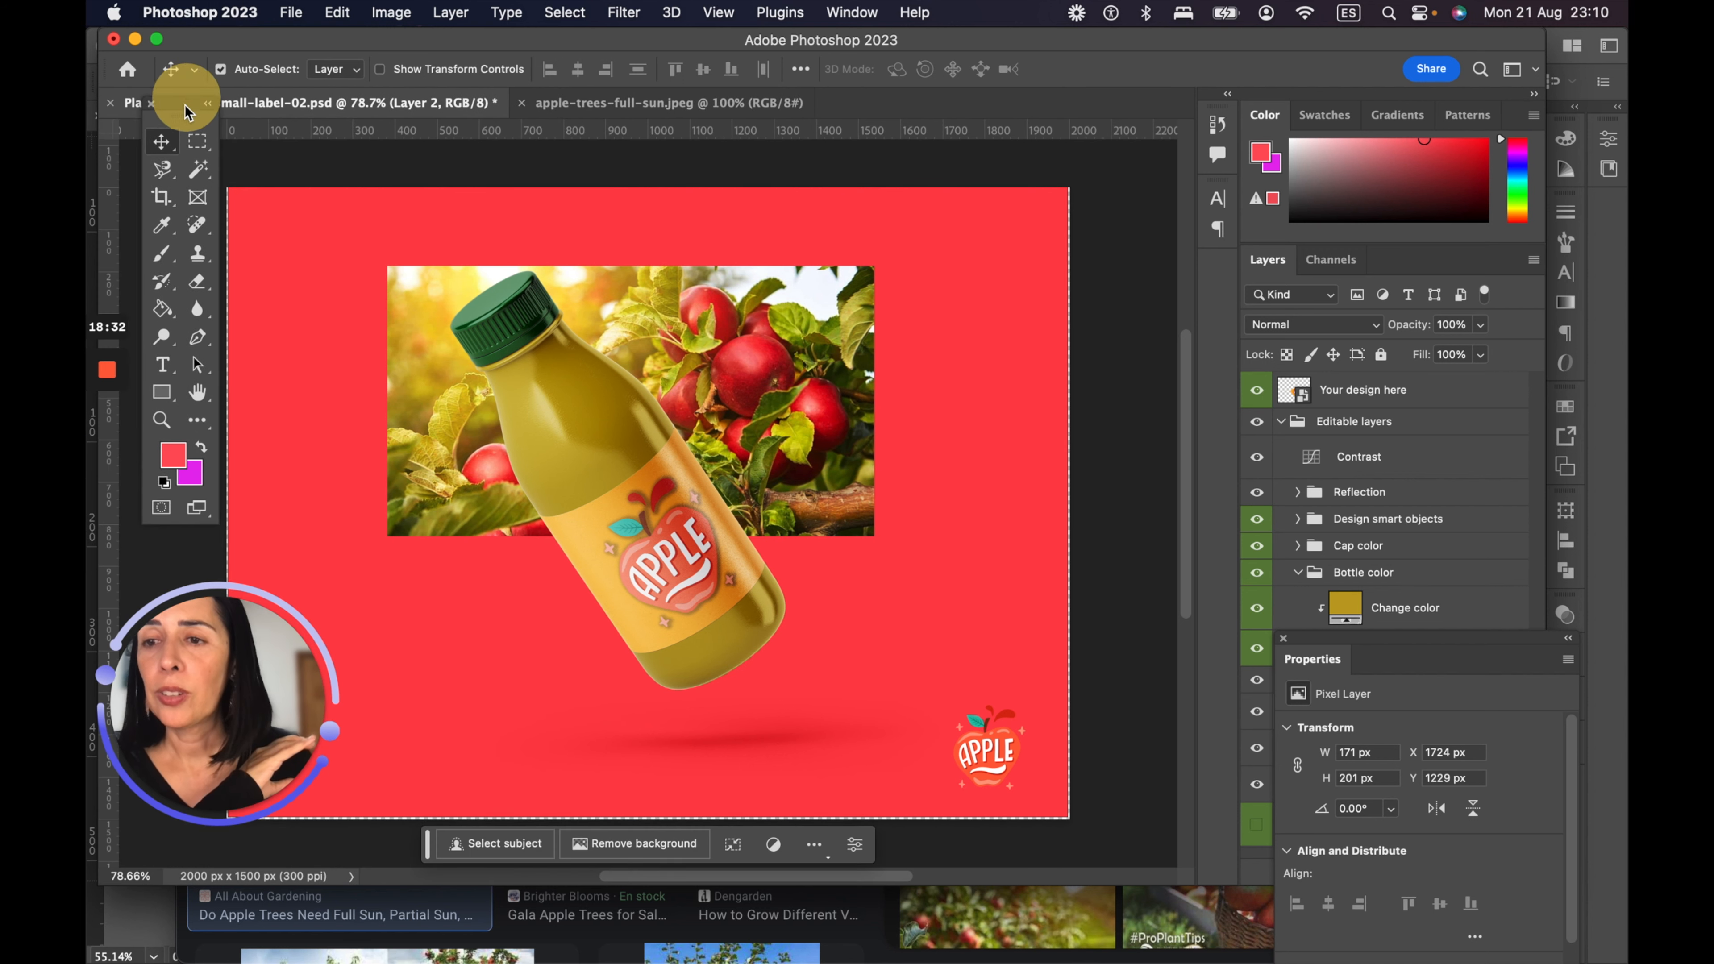
{"action": "left_click", "coordinate": [162, 365]}
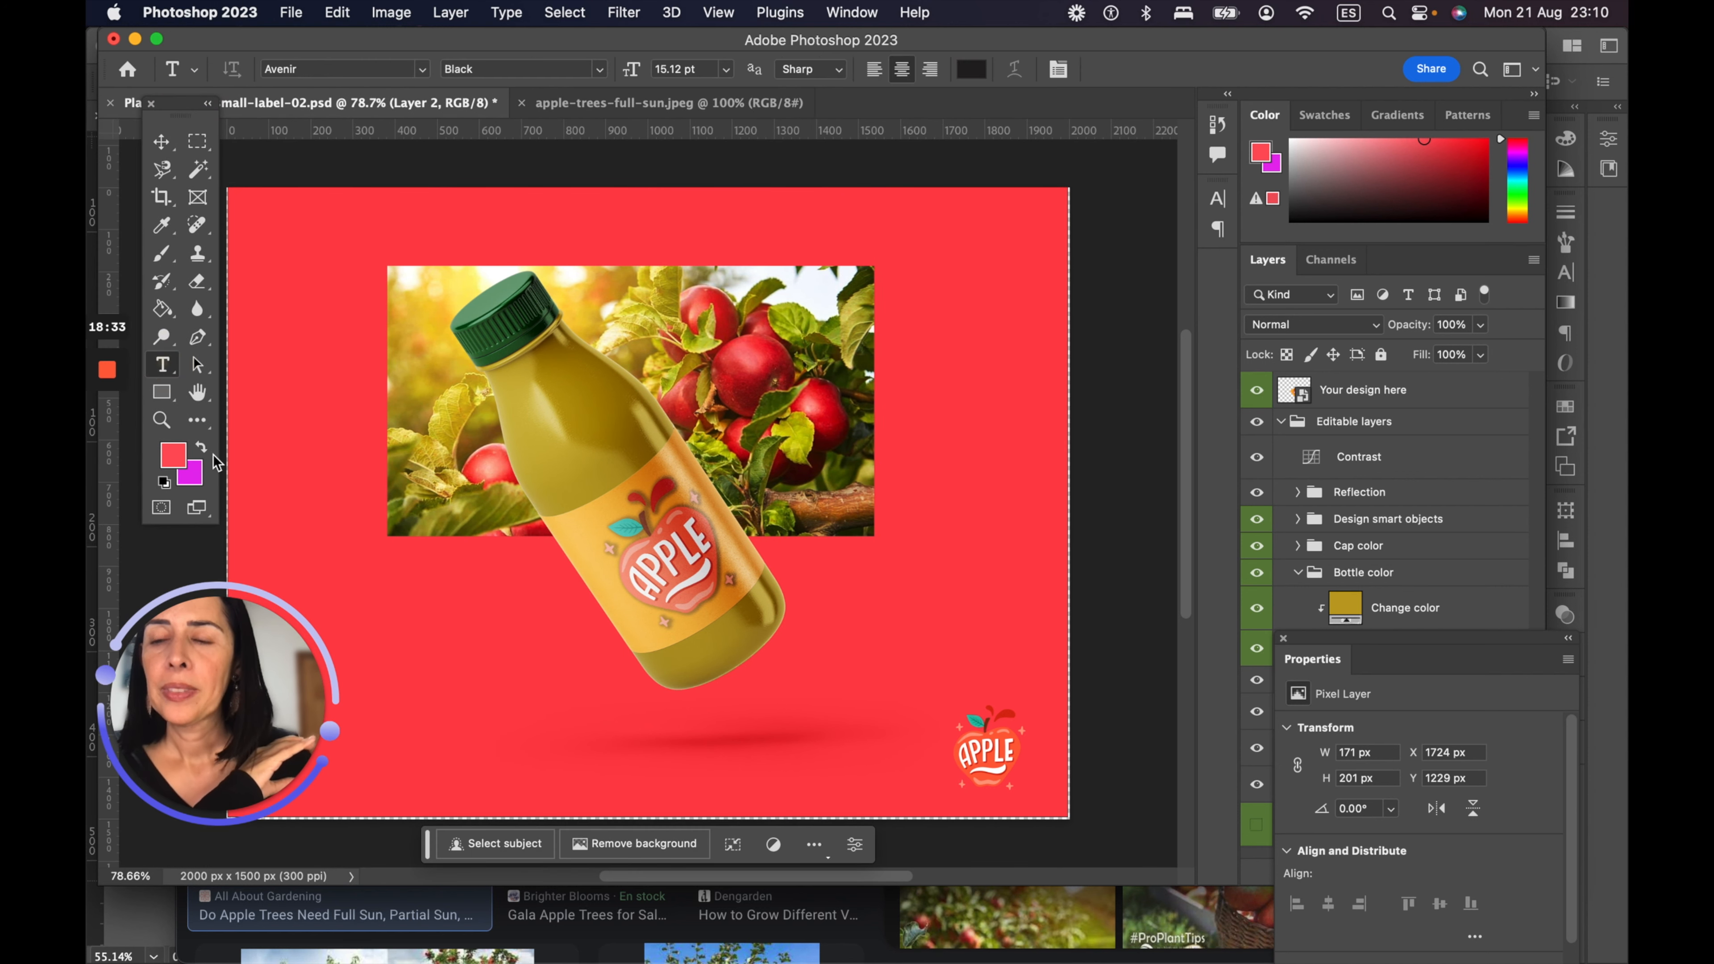
{"action": "left_click", "coordinate": [519, 733]}
{"action": "type", "text": "APPLE JUIC"}
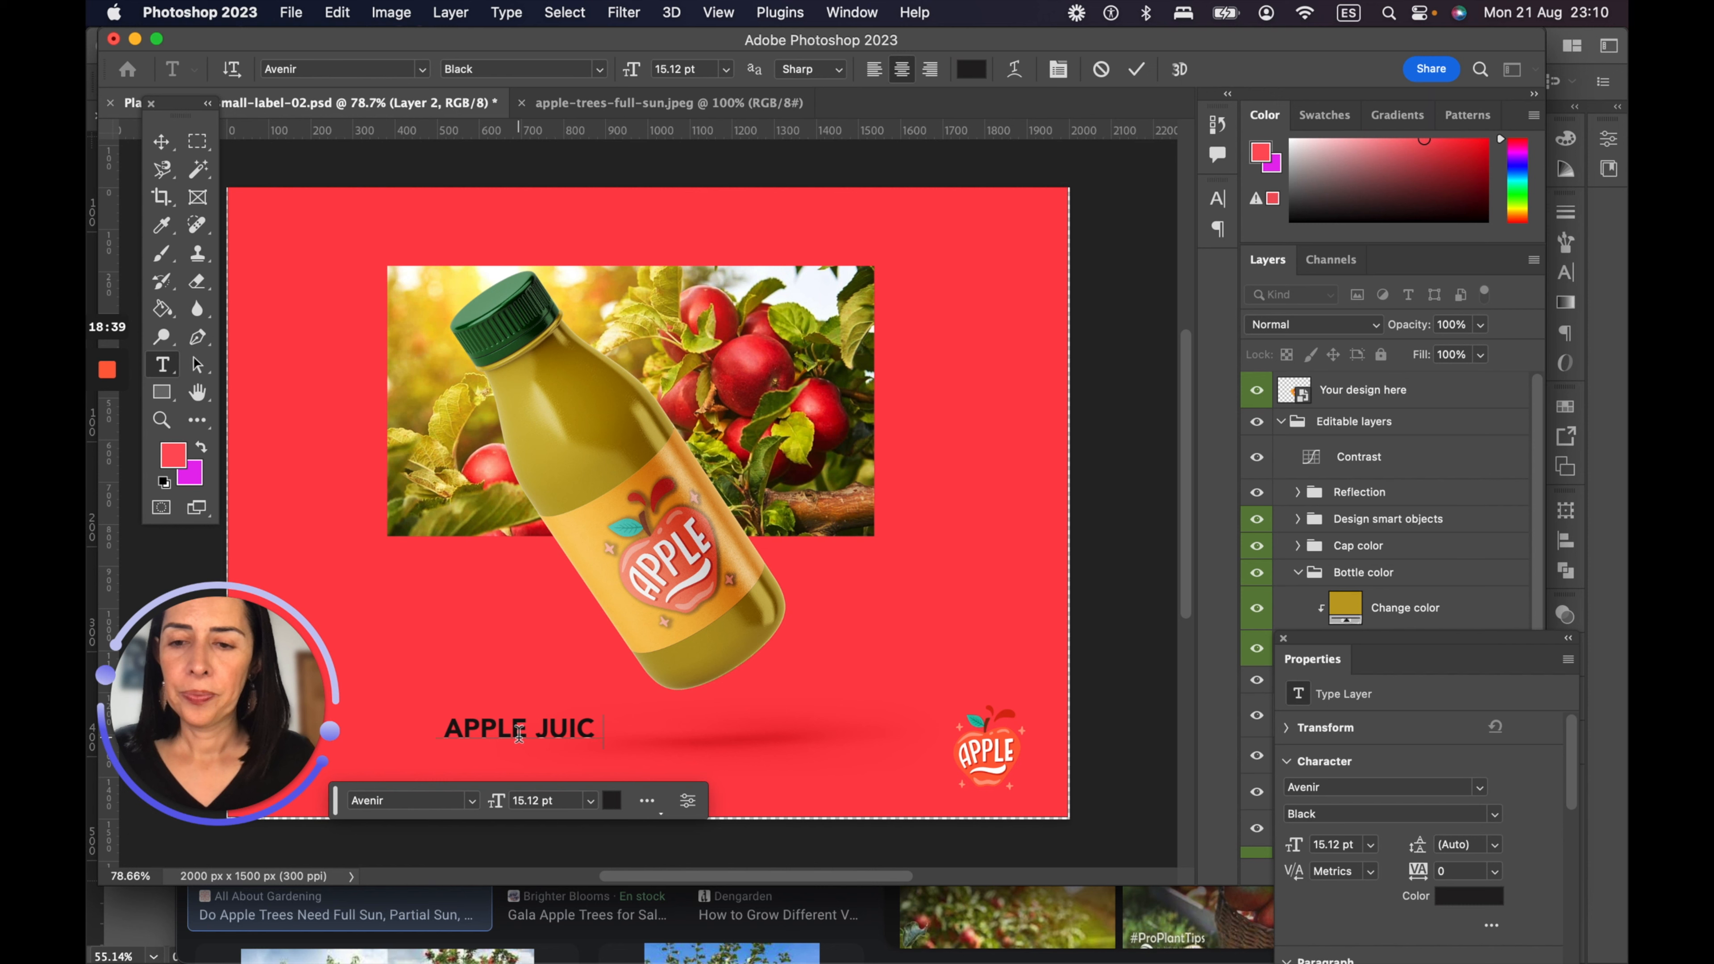
{"action": "type", "text": "E"}
Step: Set the colour of the whole APPLE JUICE text to near-white f6f3f4 and switch to the Move tool
{"action": "key", "text": "super+a"}
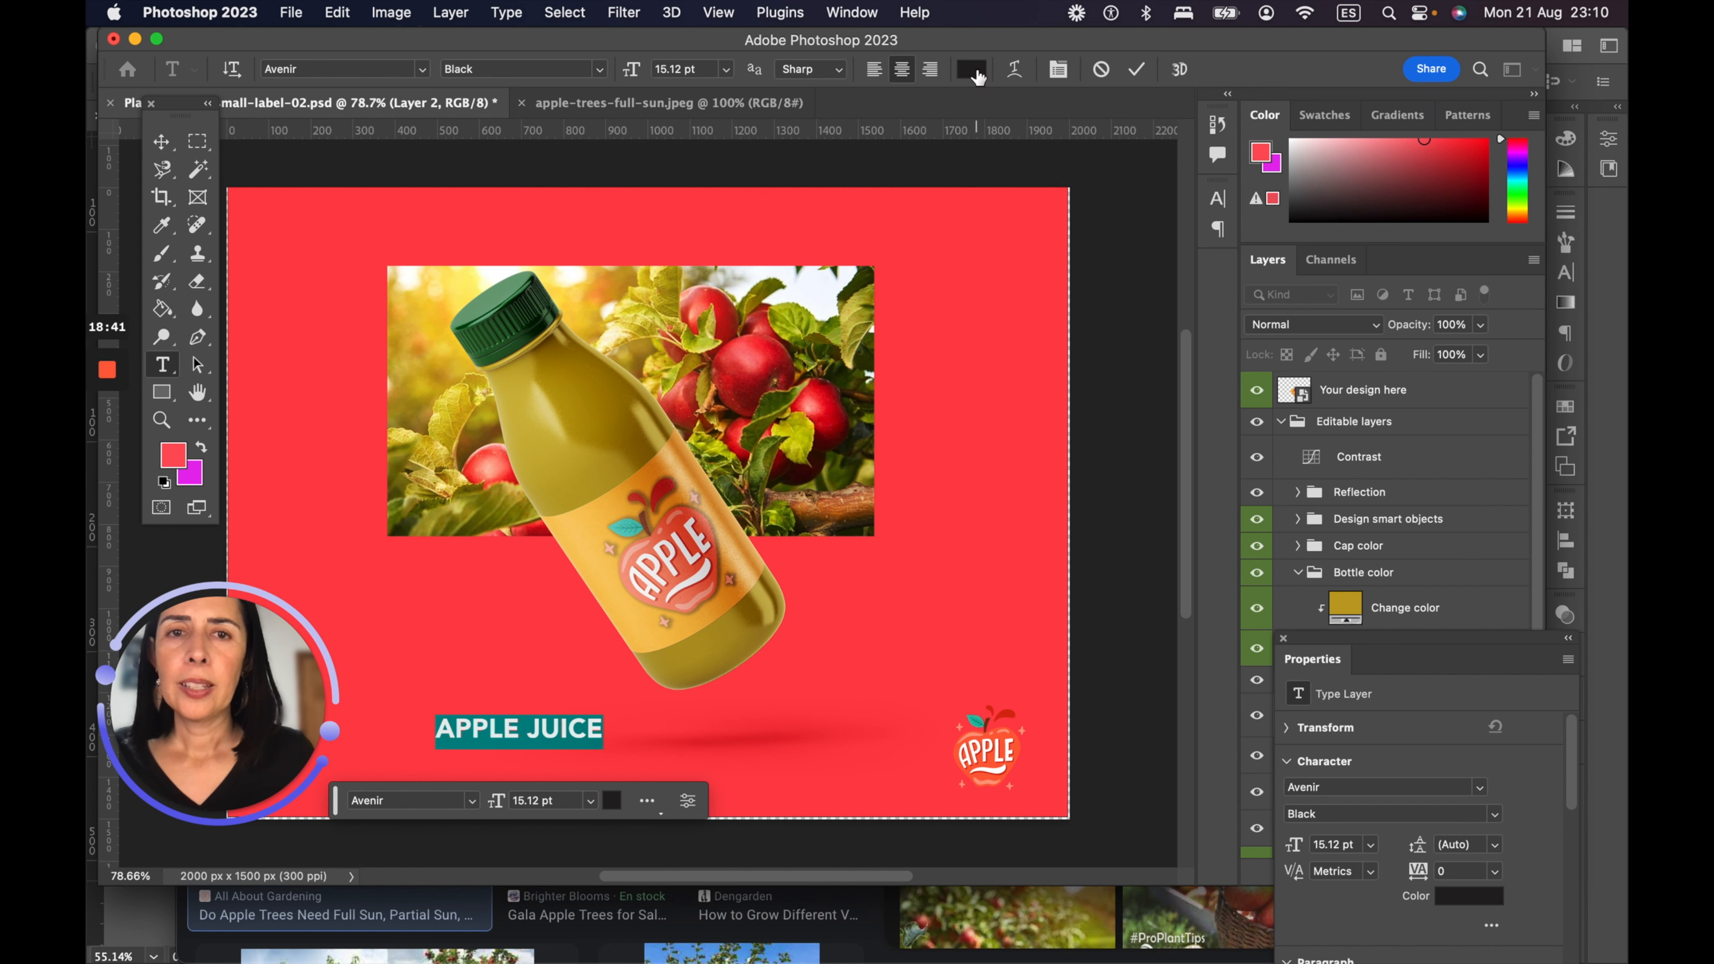
{"action": "left_click", "coordinate": [972, 69]}
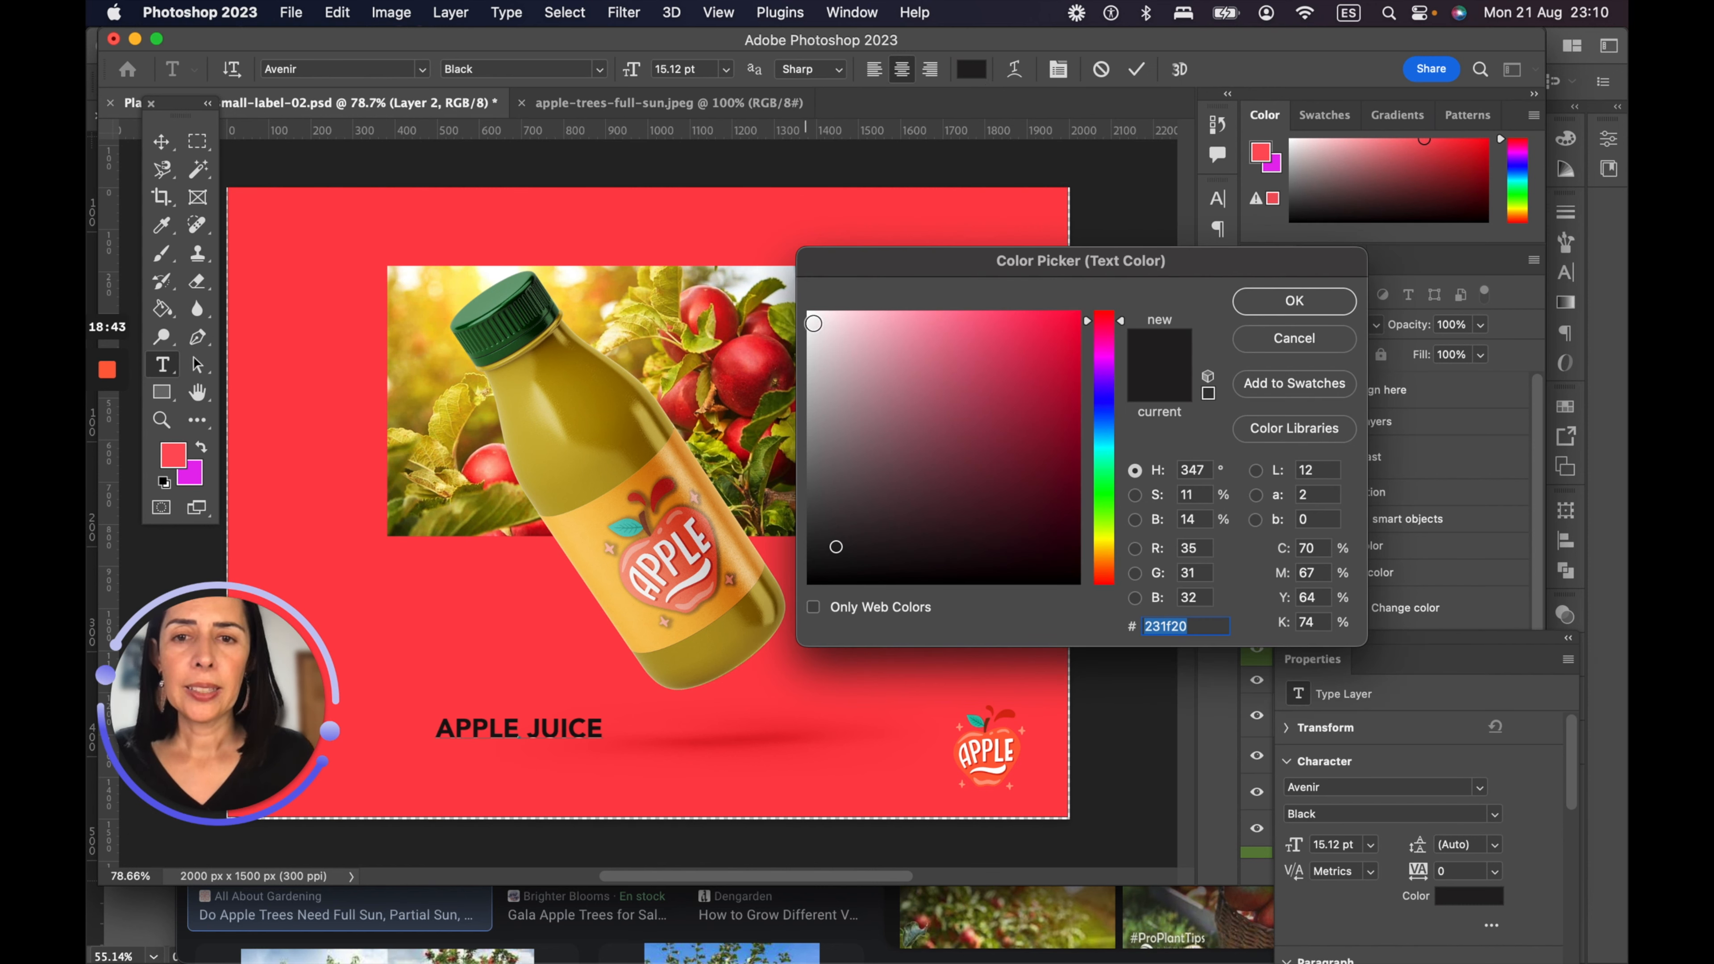
{"action": "left_click", "coordinate": [811, 320]}
{"action": "left_click", "coordinate": [1293, 302]}
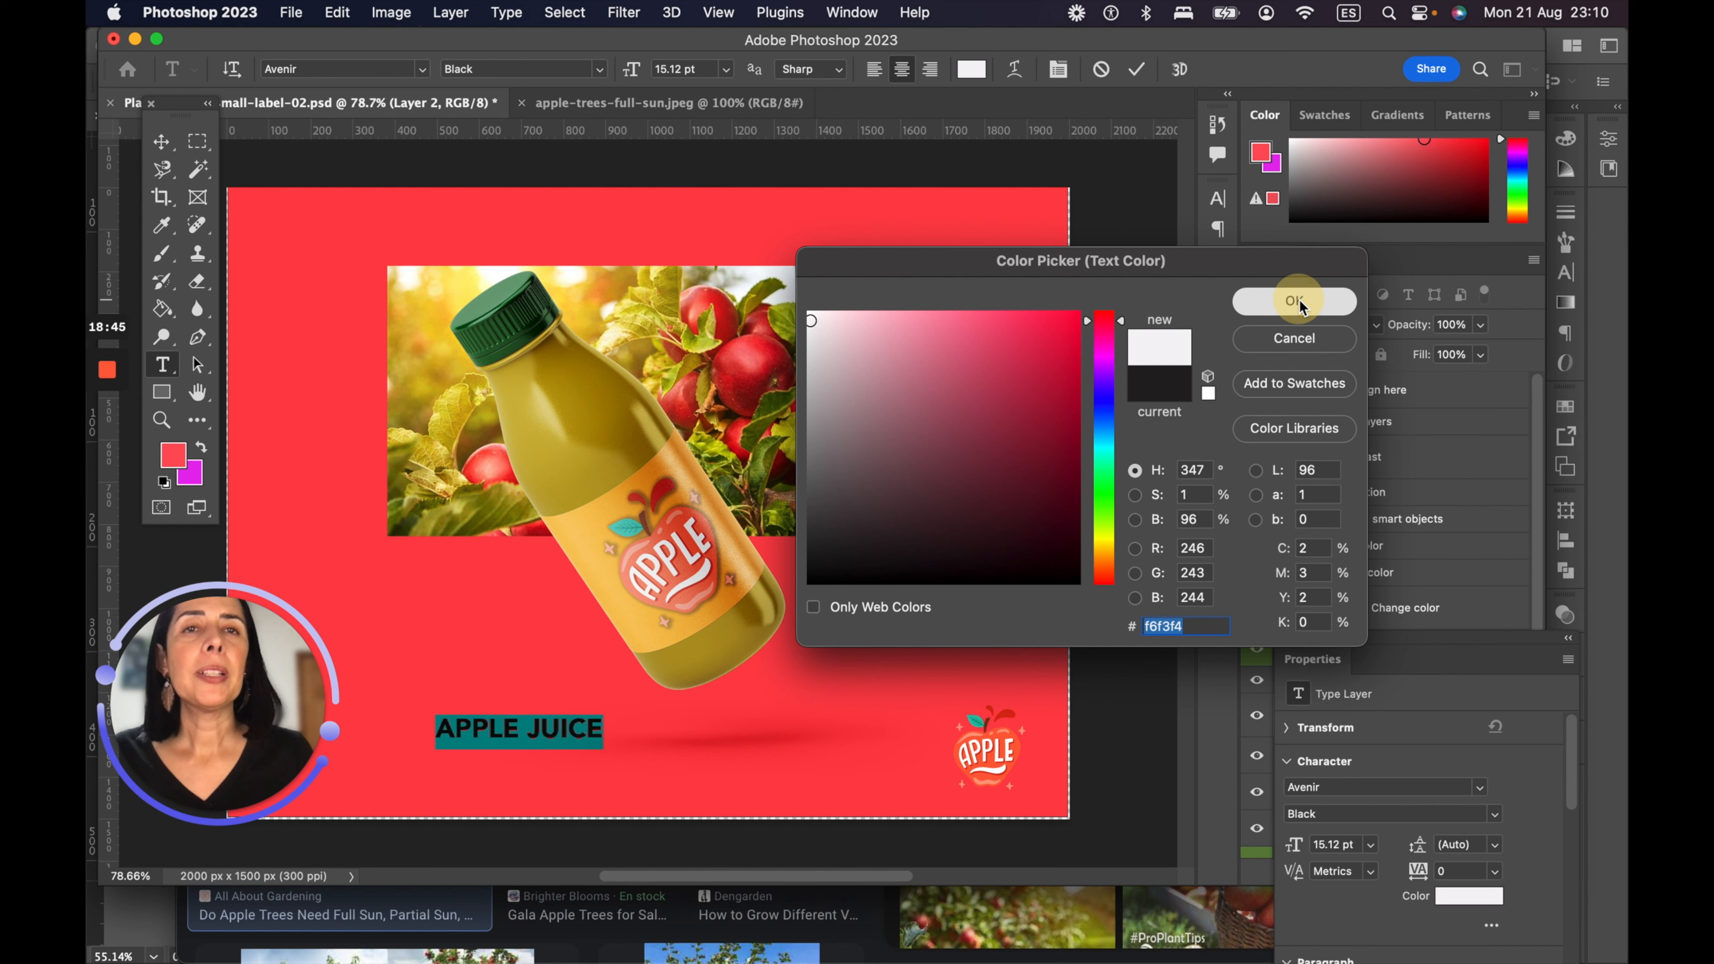
{"action": "left_click", "coordinate": [161, 142]}
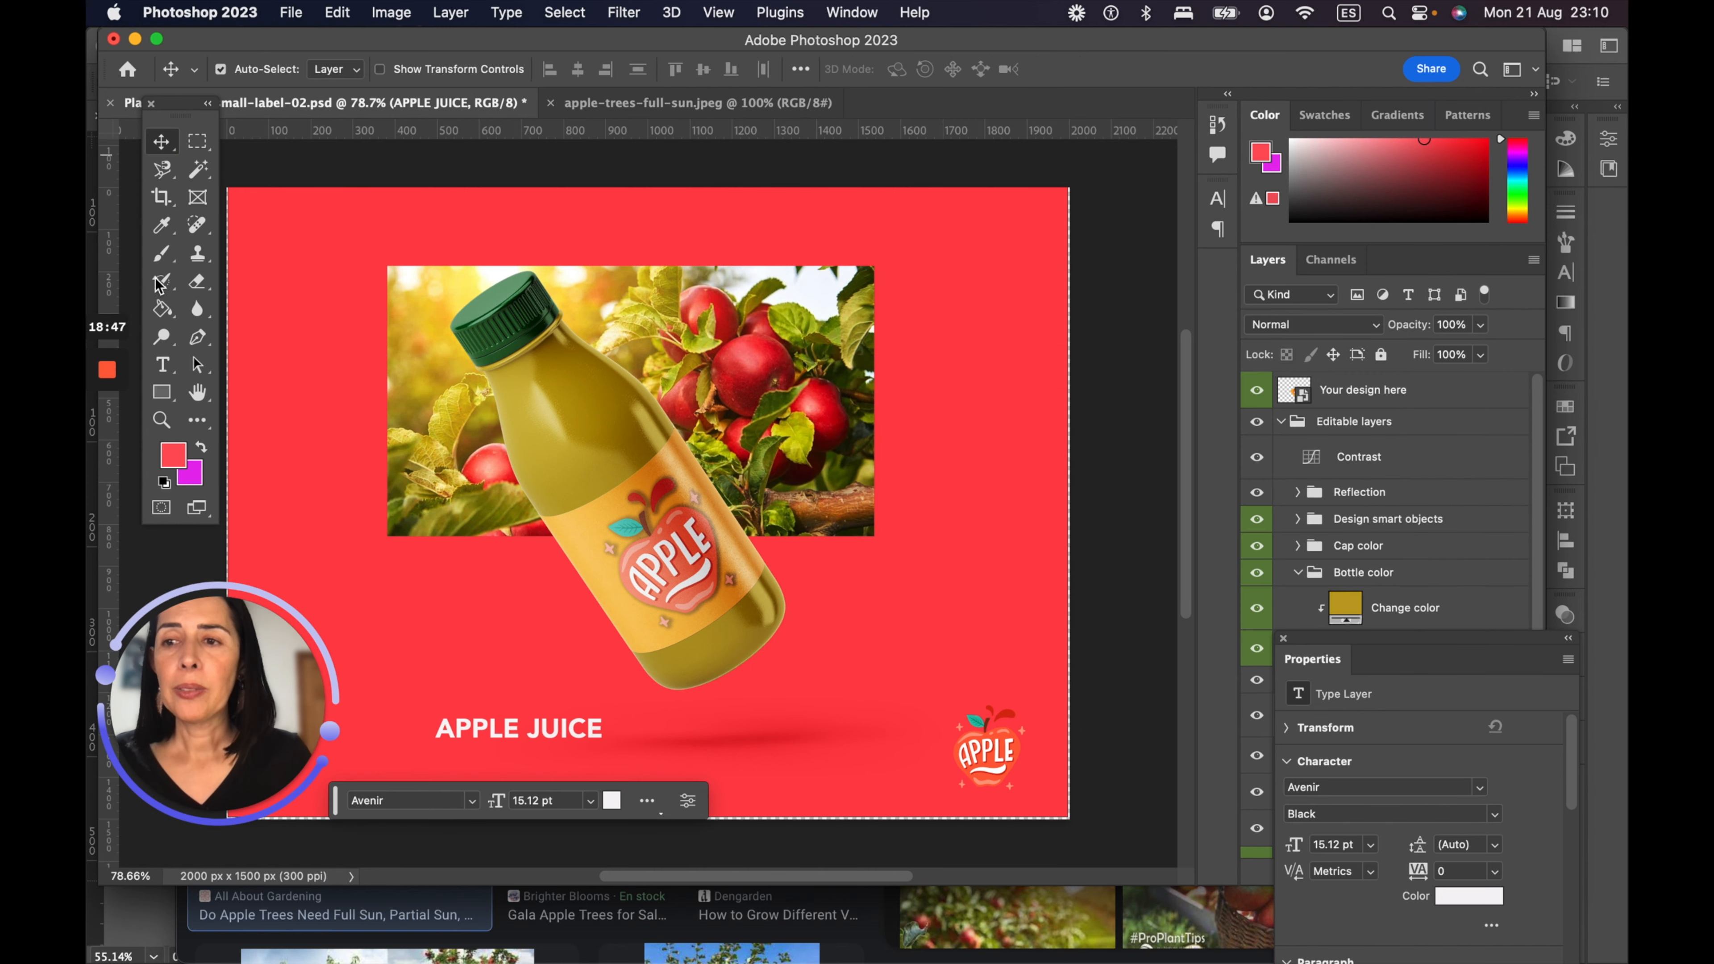
{"action": "left_click", "coordinate": [163, 367]}
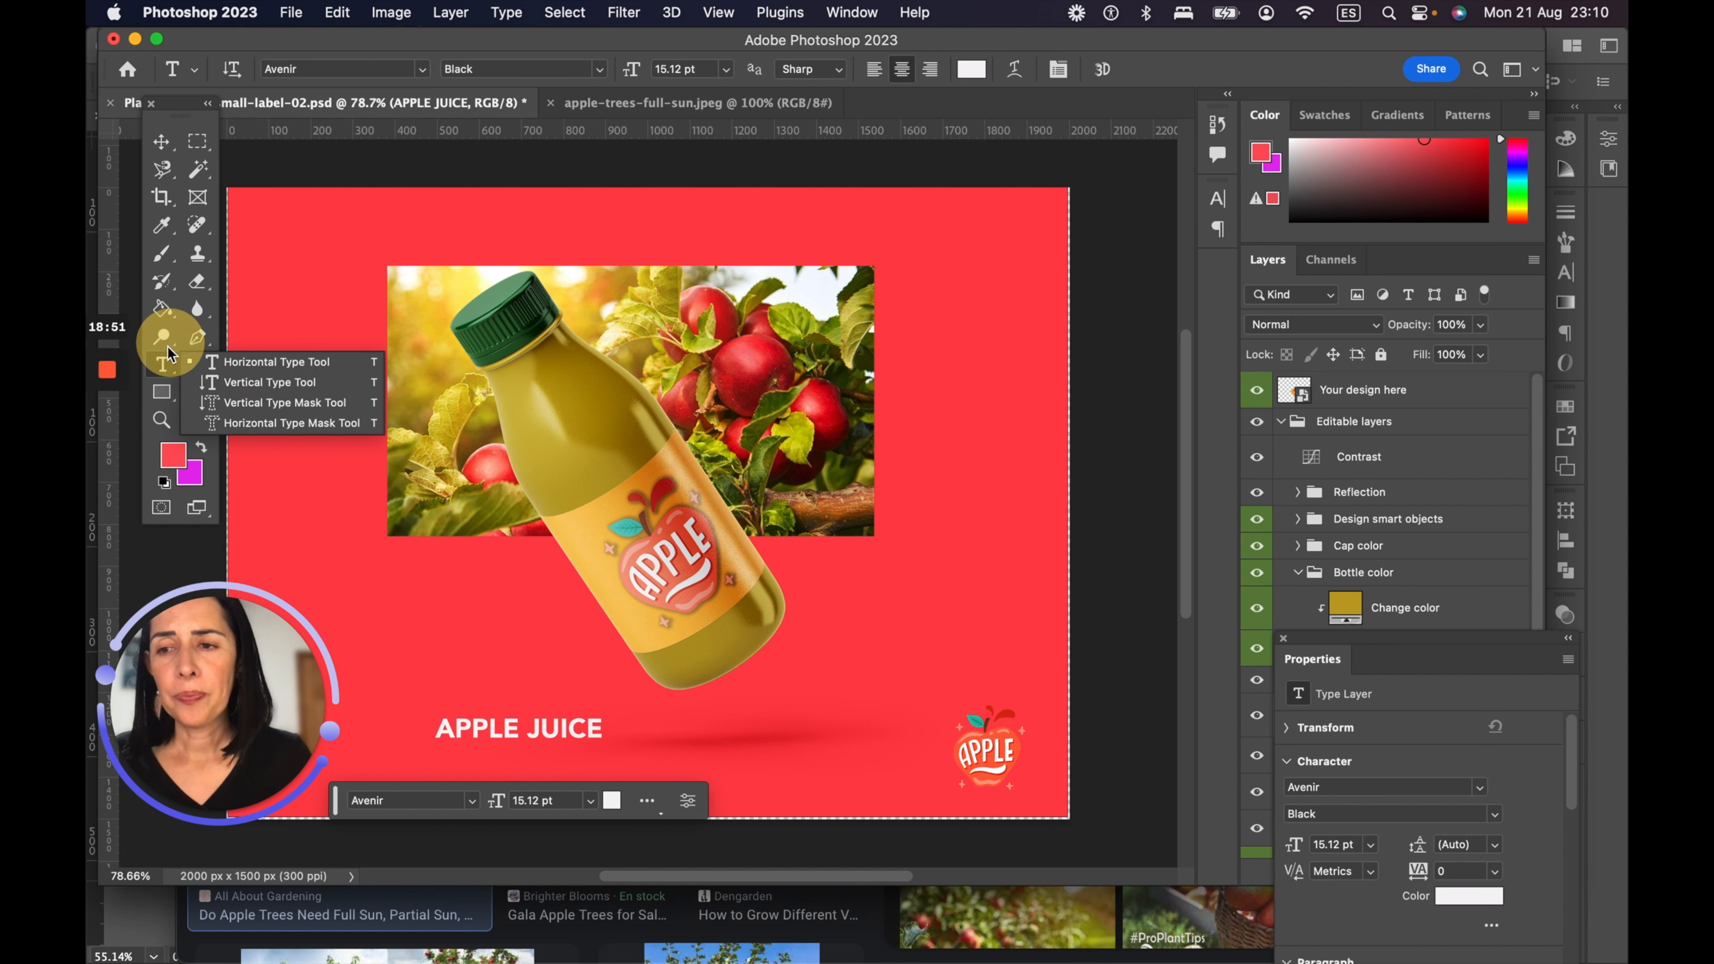
{"action": "left_click", "coordinate": [165, 363]}
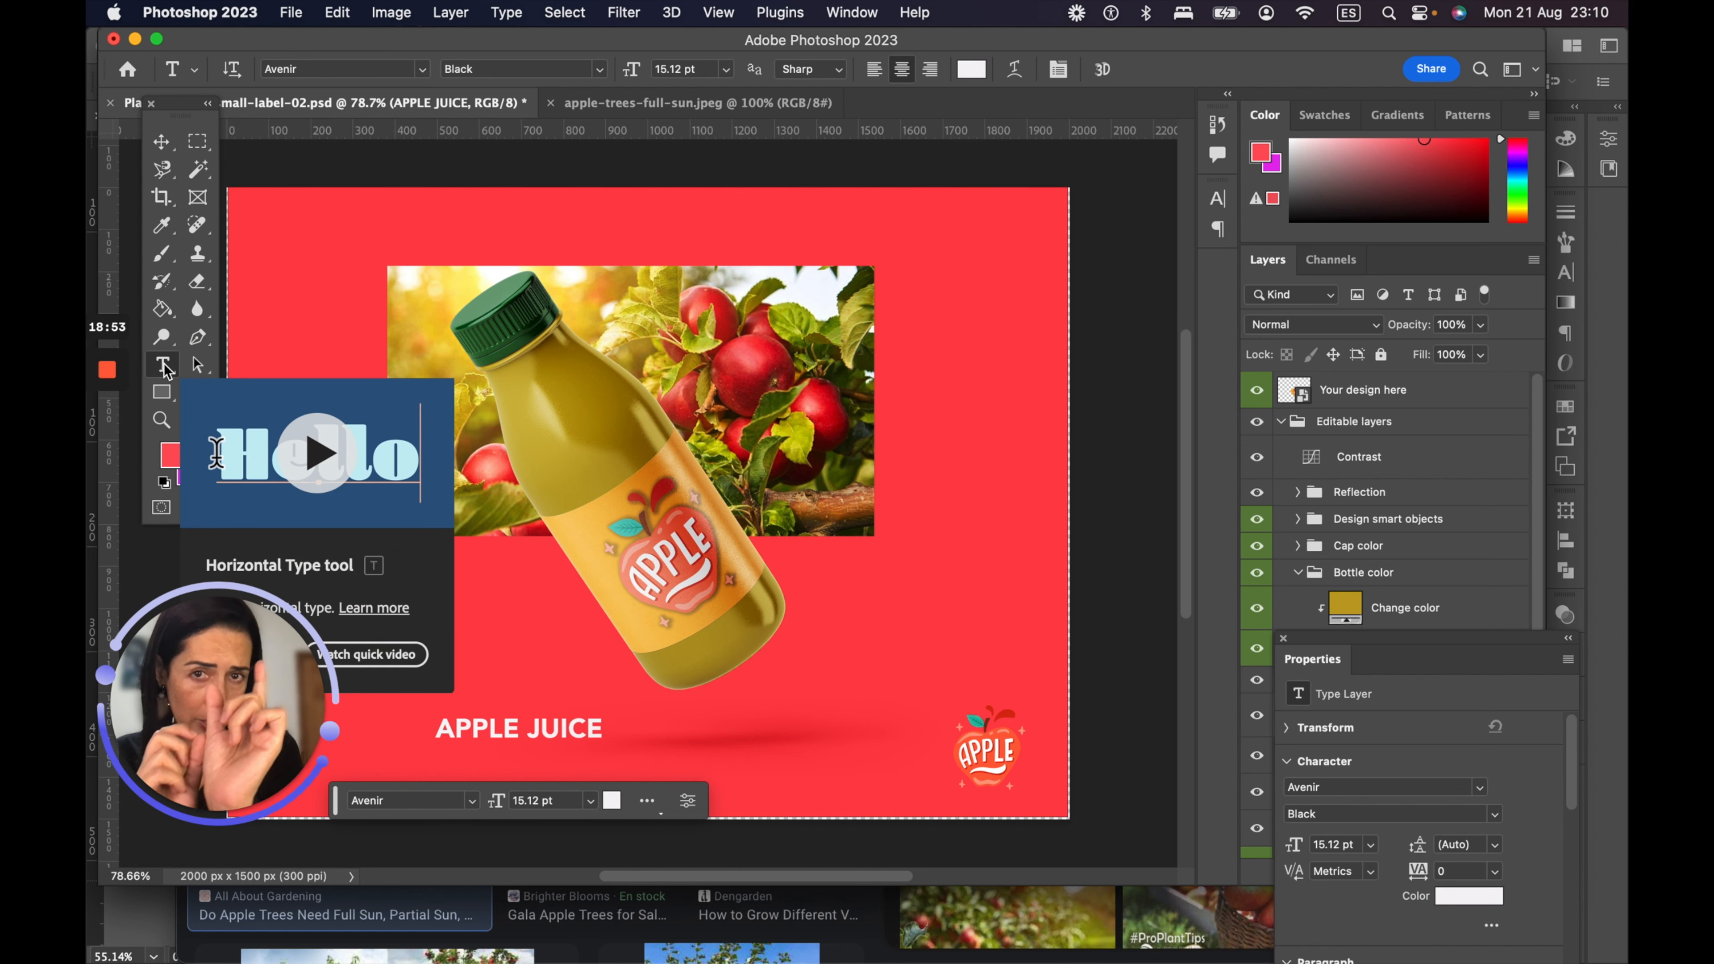
{"action": "left_click", "coordinate": [167, 365]}
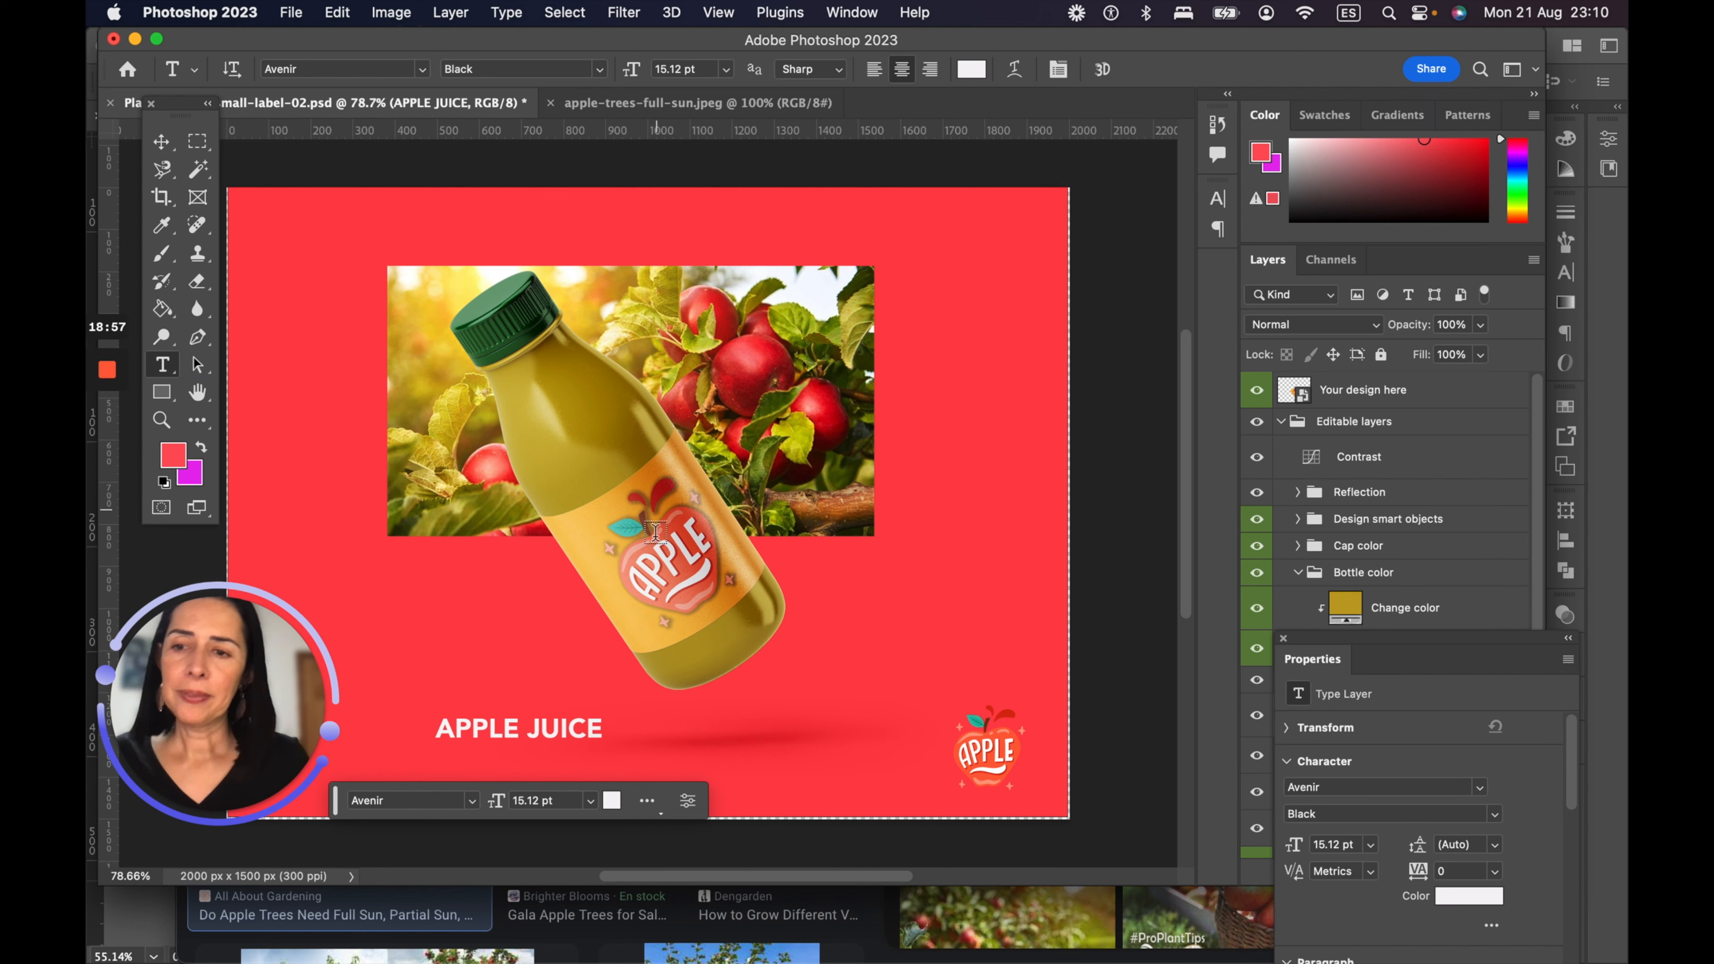
{"action": "left_click", "coordinate": [162, 142]}
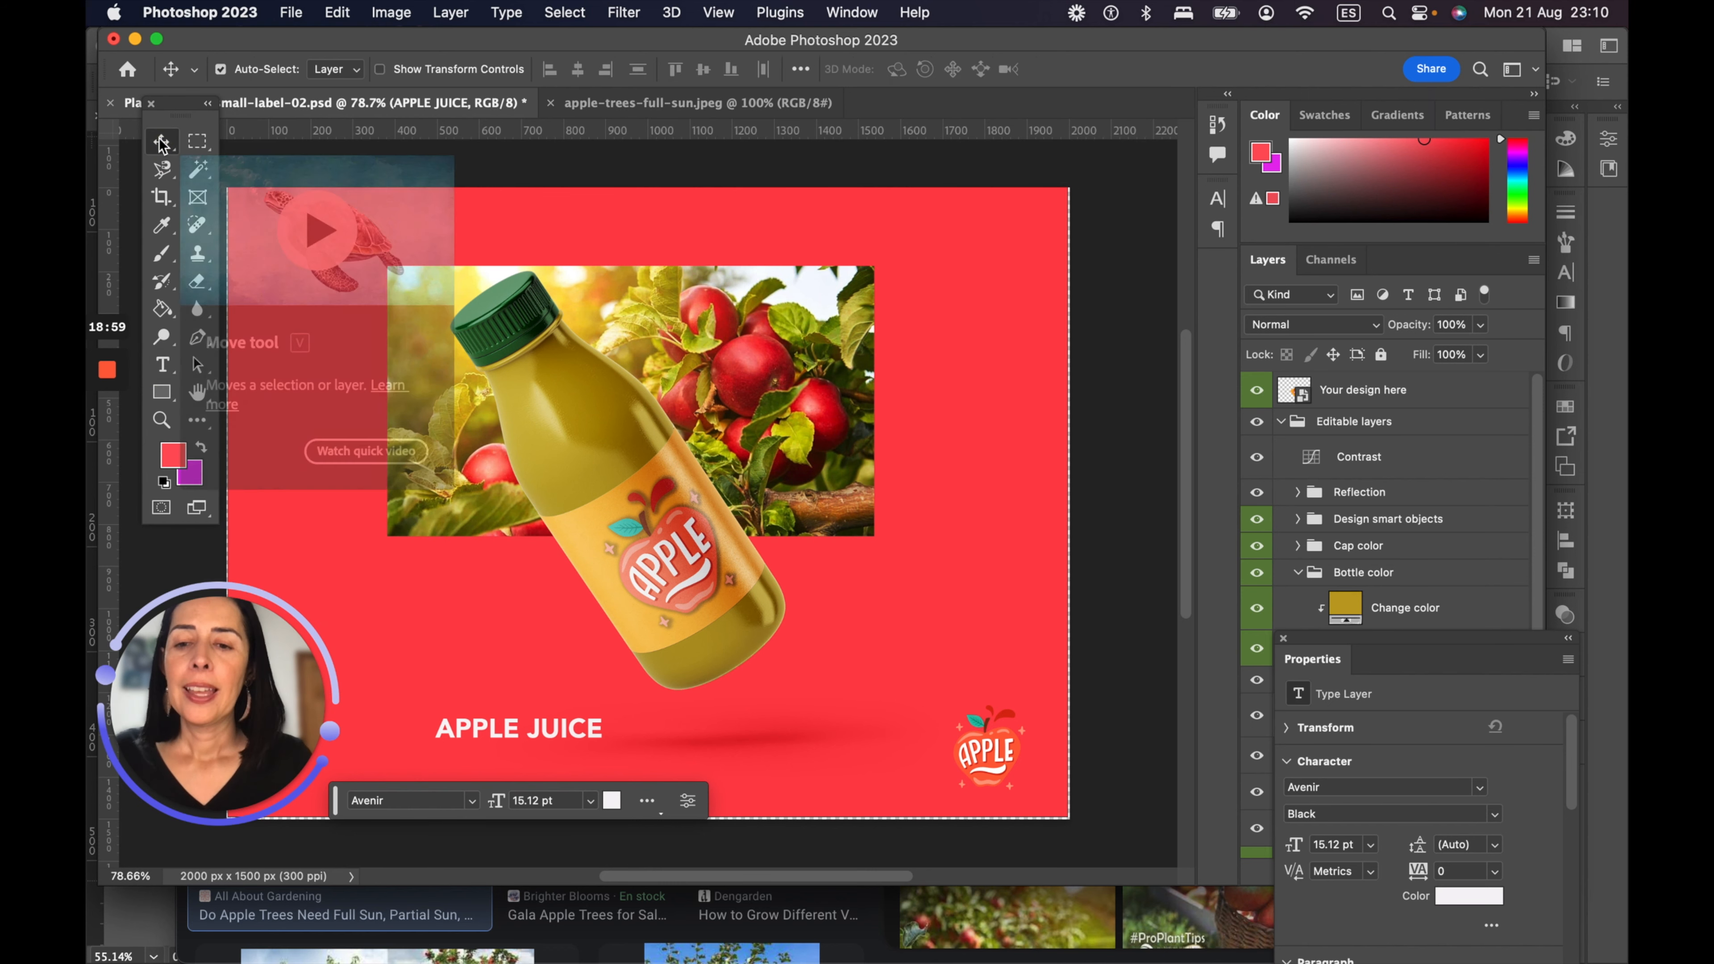
Step: Scale the APPLE JUICE text up proportionally to 43.22 pt
{"action": "scroll", "coordinate": [524, 686], "scroll_direction": "up", "scroll_amount": 1}
{"action": "scroll", "coordinate": [524, 686], "scroll_direction": "down", "scroll_amount": 5}
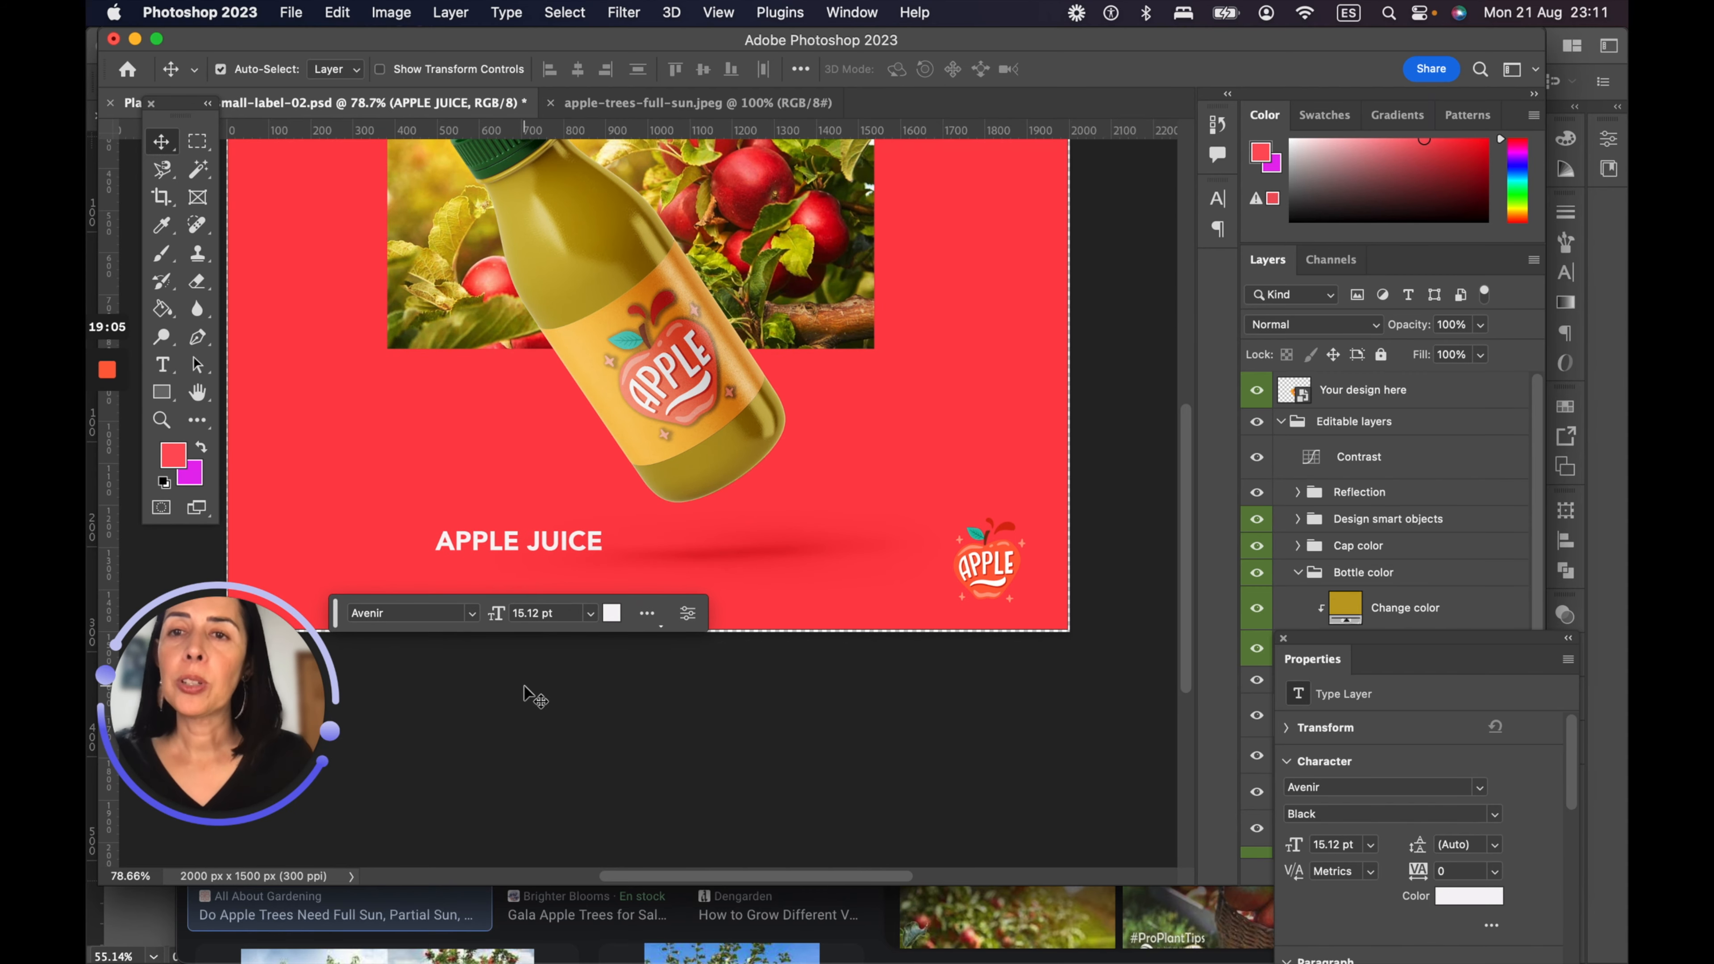
{"action": "key", "text": "super+t"}
{"action": "left_click_drag", "start_coordinate": [603, 527], "coordinate": [900, 391]}
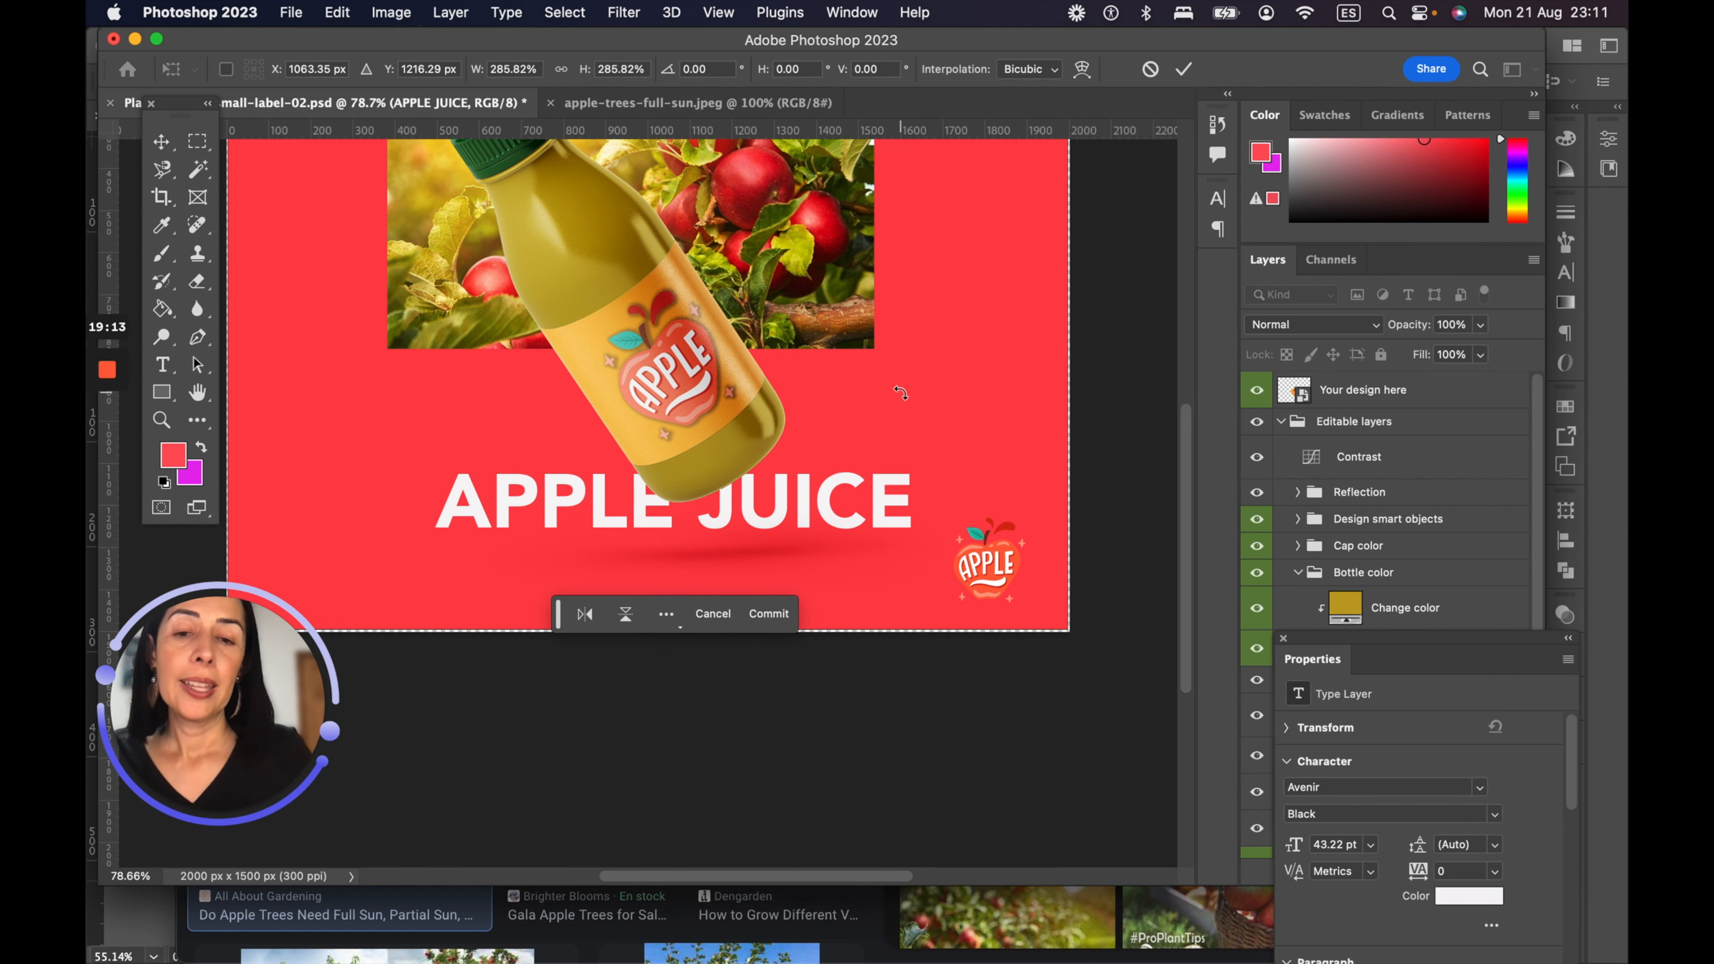
{"action": "key", "text": "Return"}
{"action": "scroll", "coordinate": [784, 512], "scroll_direction": "down", "scroll_amount": 2}
{"action": "scroll", "coordinate": [770, 492], "scroll_direction": "down", "scroll_amount": 1}
{"action": "left_click", "coordinate": [770, 491]}
{"action": "key", "text": "super+t"}
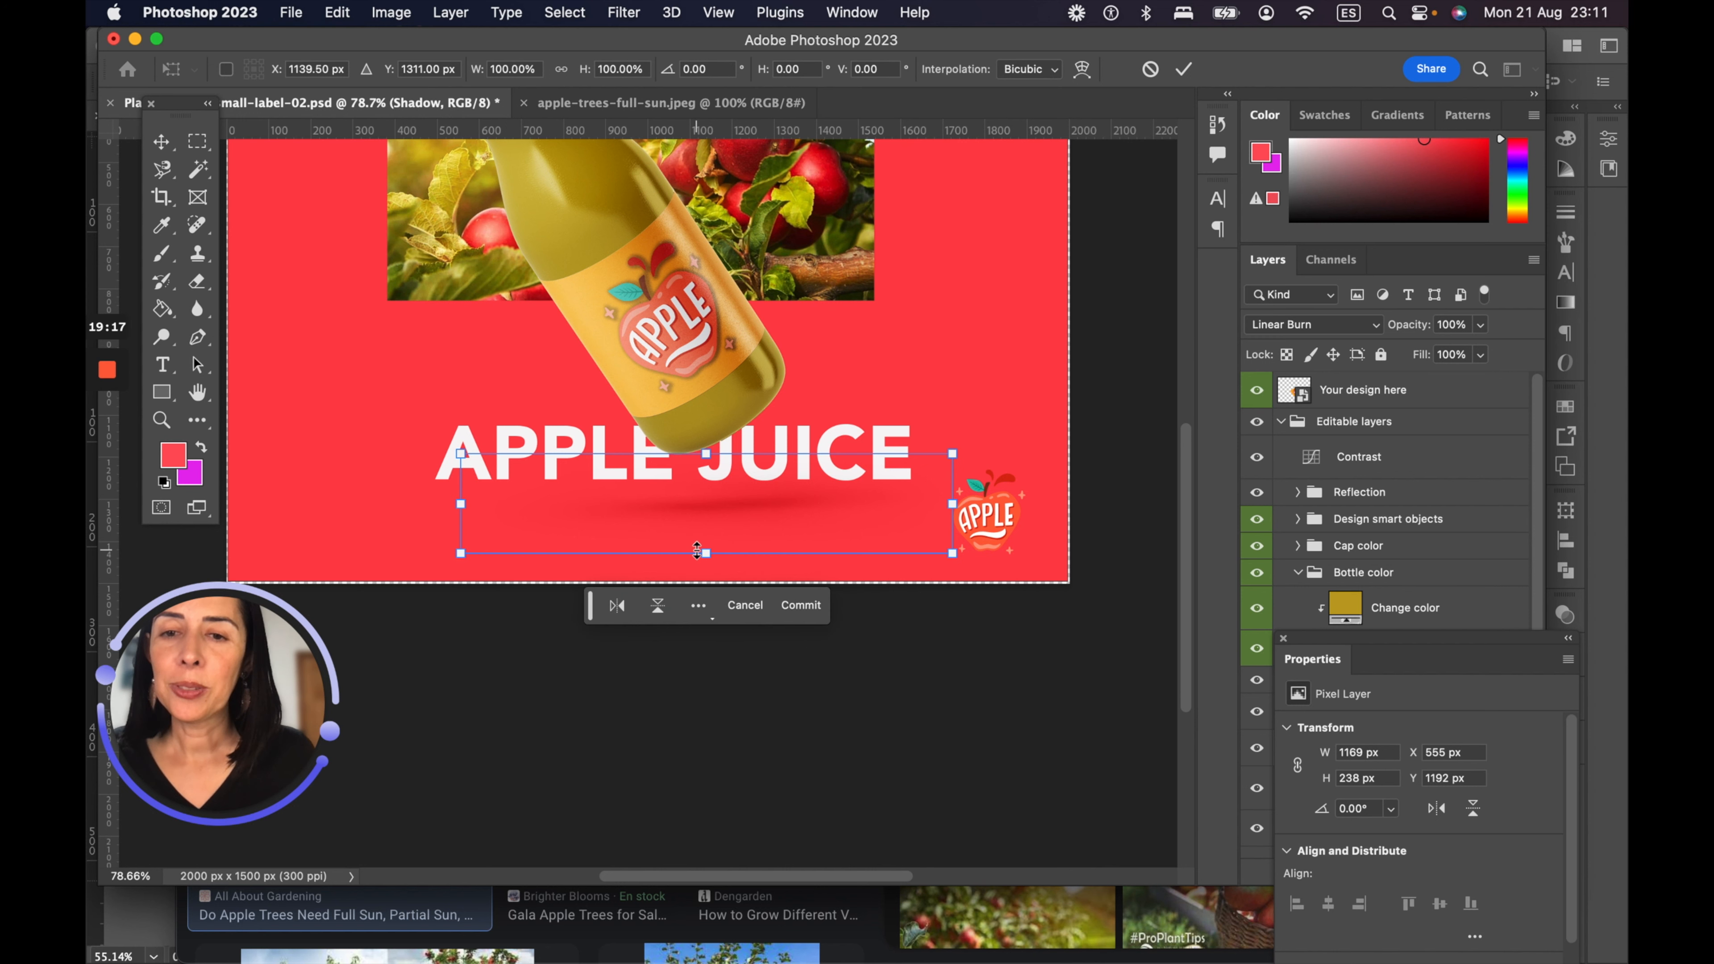
{"action": "left_click_drag", "start_coordinate": [705, 551], "coordinate": [699, 490]}
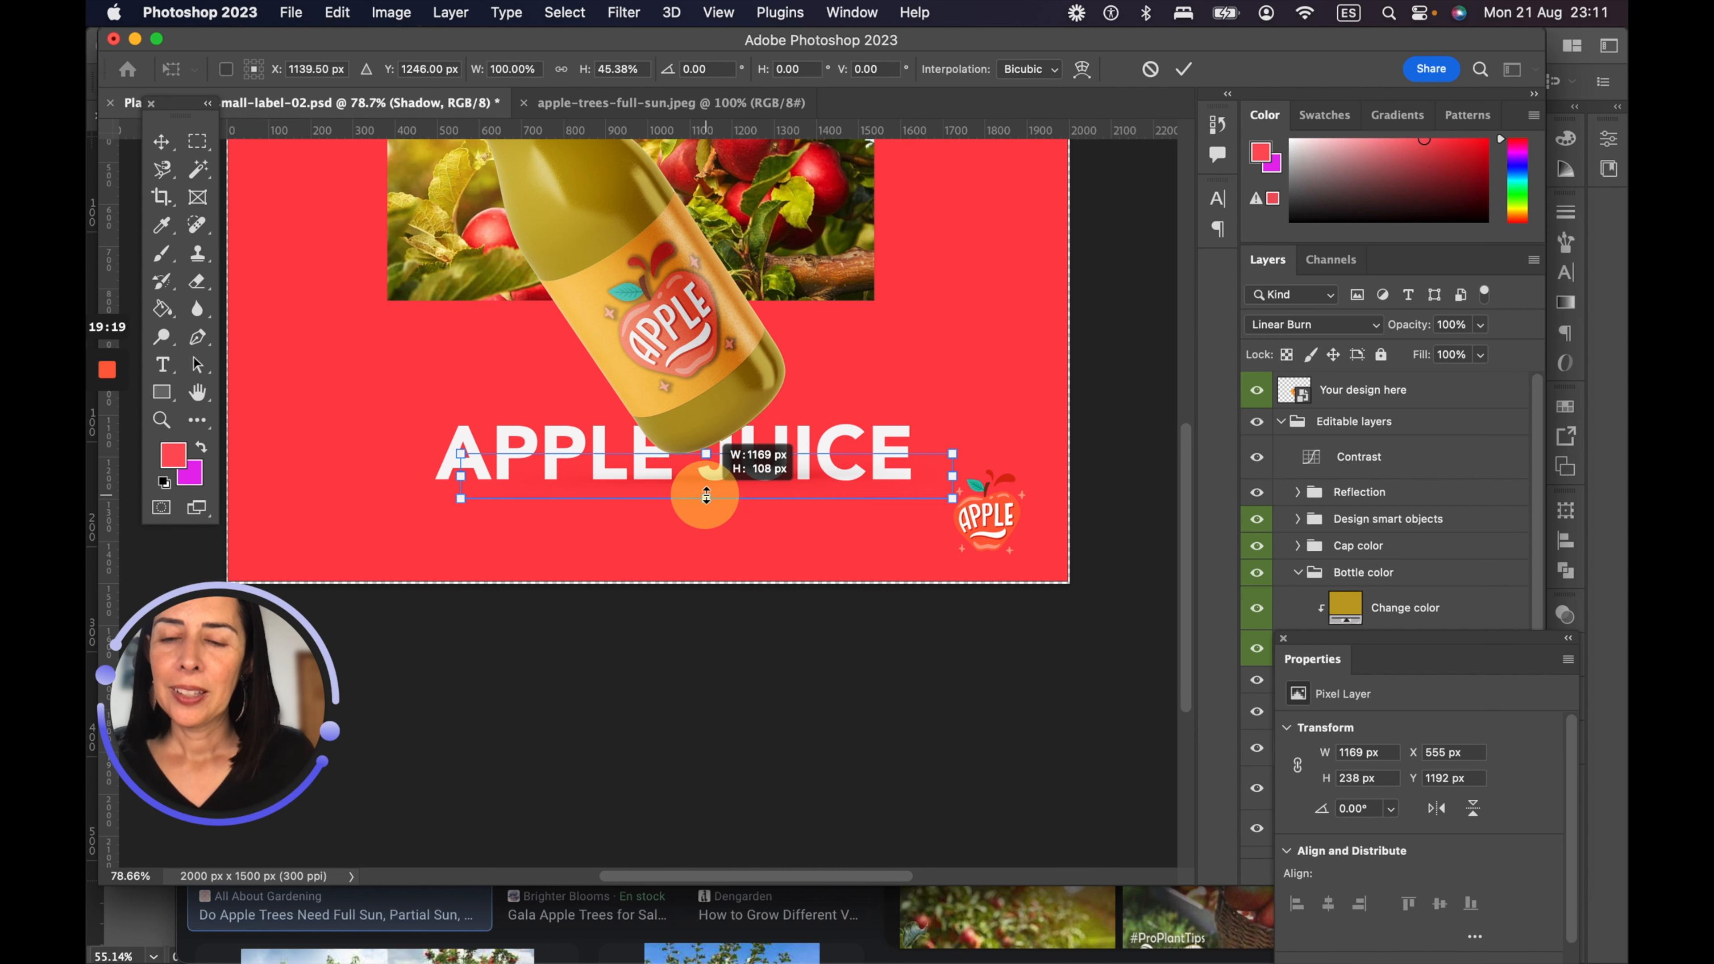
{"action": "key", "text": "super+z"}
{"action": "key", "text": "Escape"}
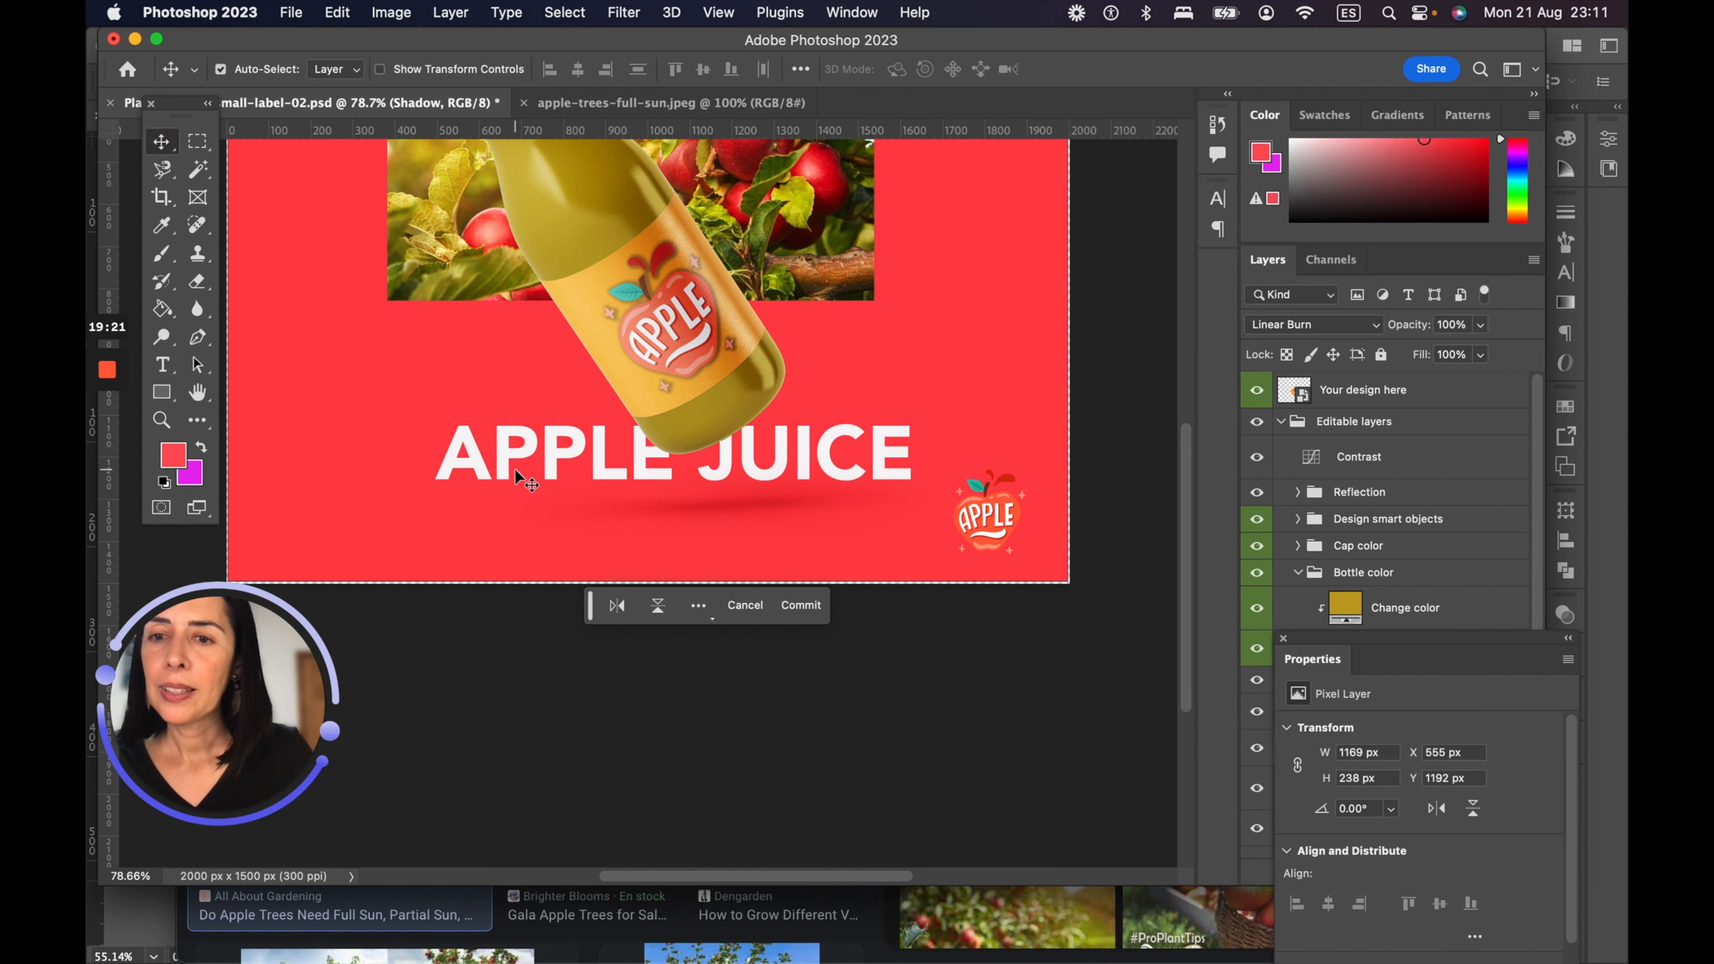
Step: Select the APPLE JUICE text layer and turn on the CMYK proof preview for the mockup
{"action": "left_click", "coordinate": [507, 445]}
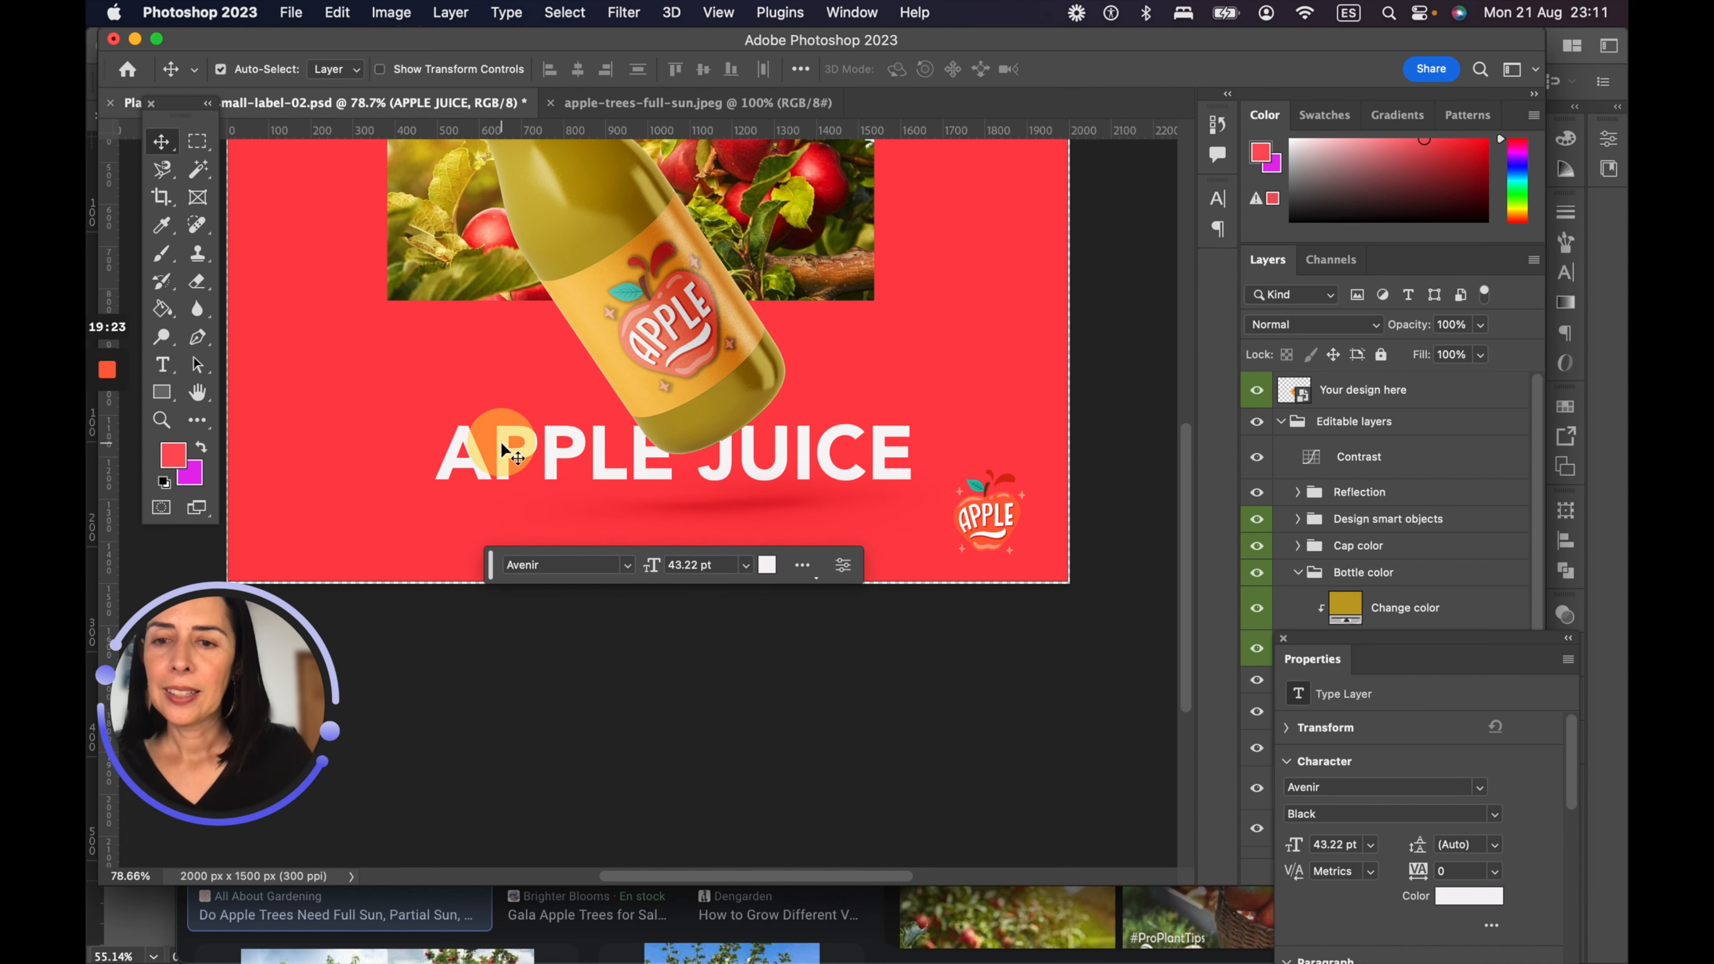
{"action": "key", "text": "super+y"}
{"action": "key", "text": "super+t"}
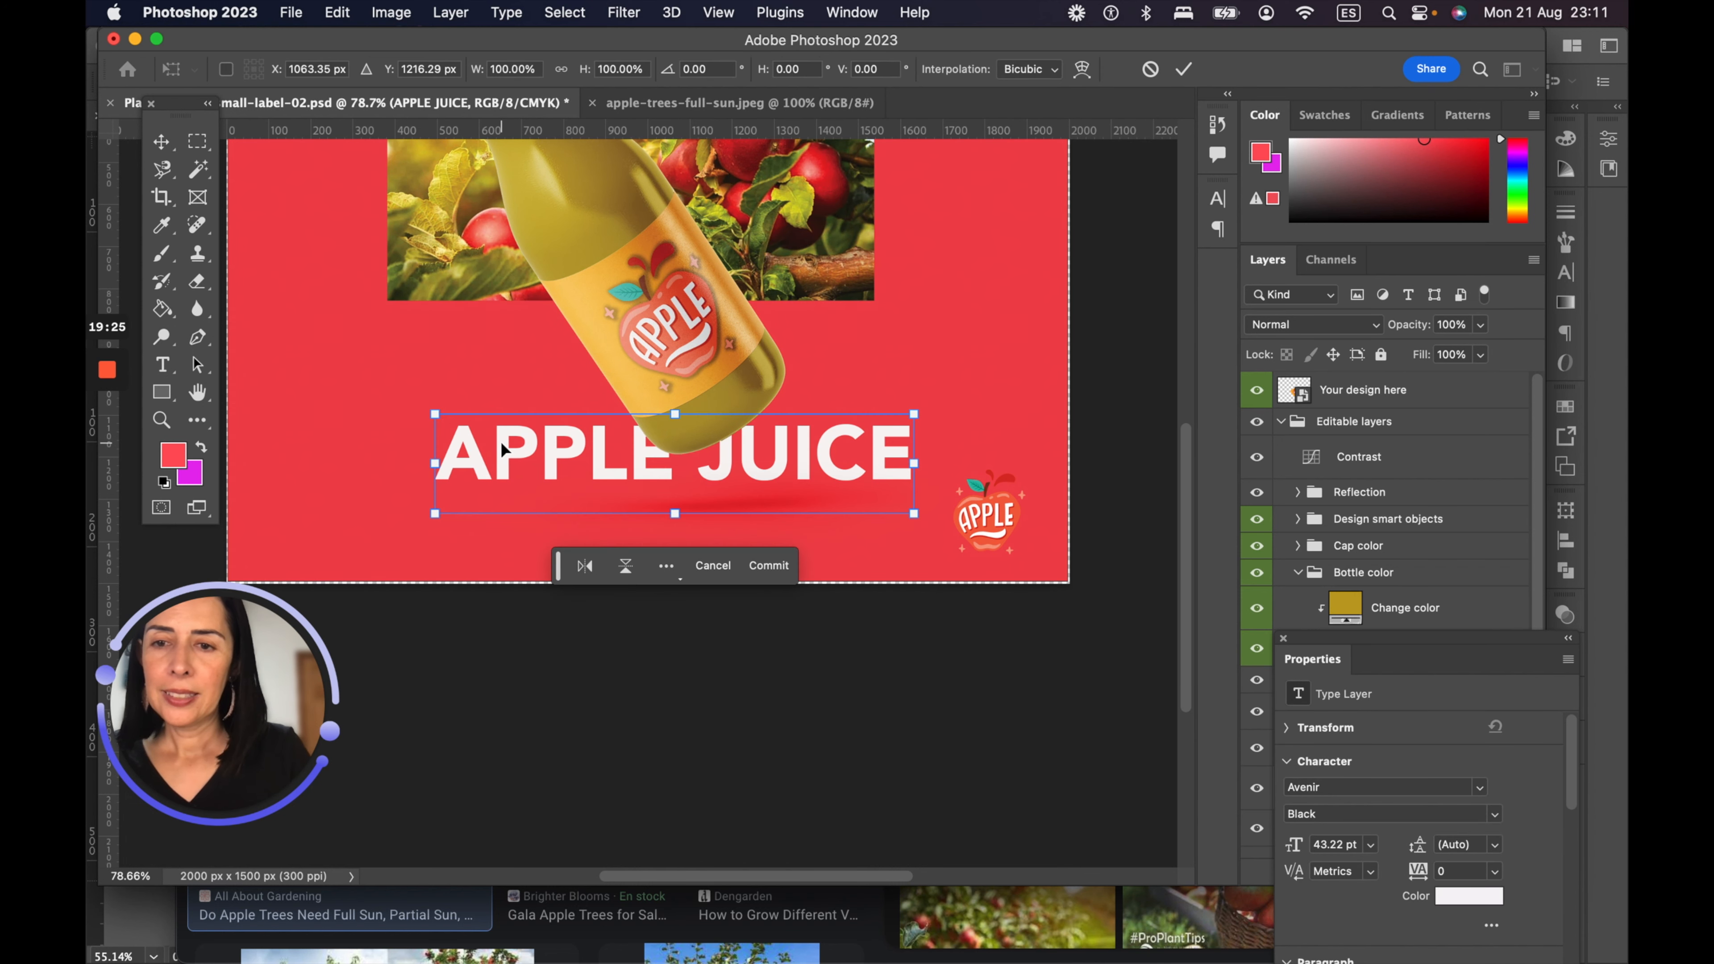
{"action": "mouse_move", "coordinate": [675, 514]}
{"action": "left_mouse_down"}
{"action": "mouse_move", "coordinate": [674, 471]}
{"action": "mouse_move", "coordinate": [675, 514]}
{"action": "left_mouse_up"}
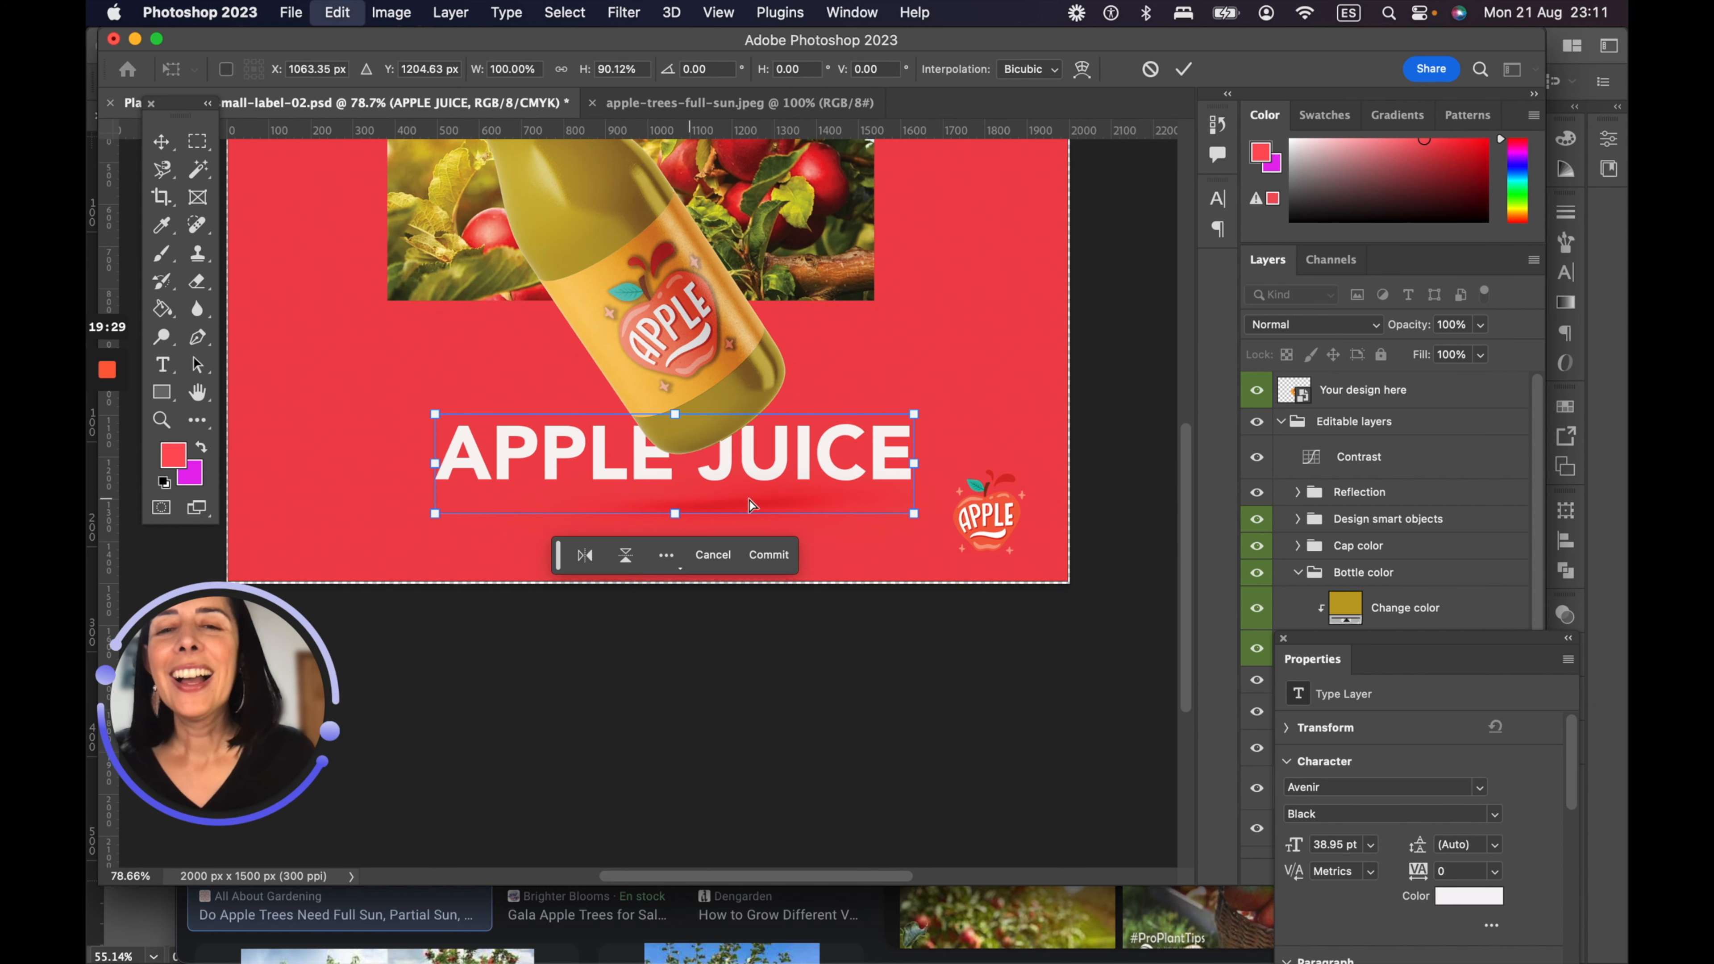
{"action": "left_click_drag", "start_coordinate": [914, 514], "coordinate": [609, 506]}
{"action": "key", "text": "super+z"}
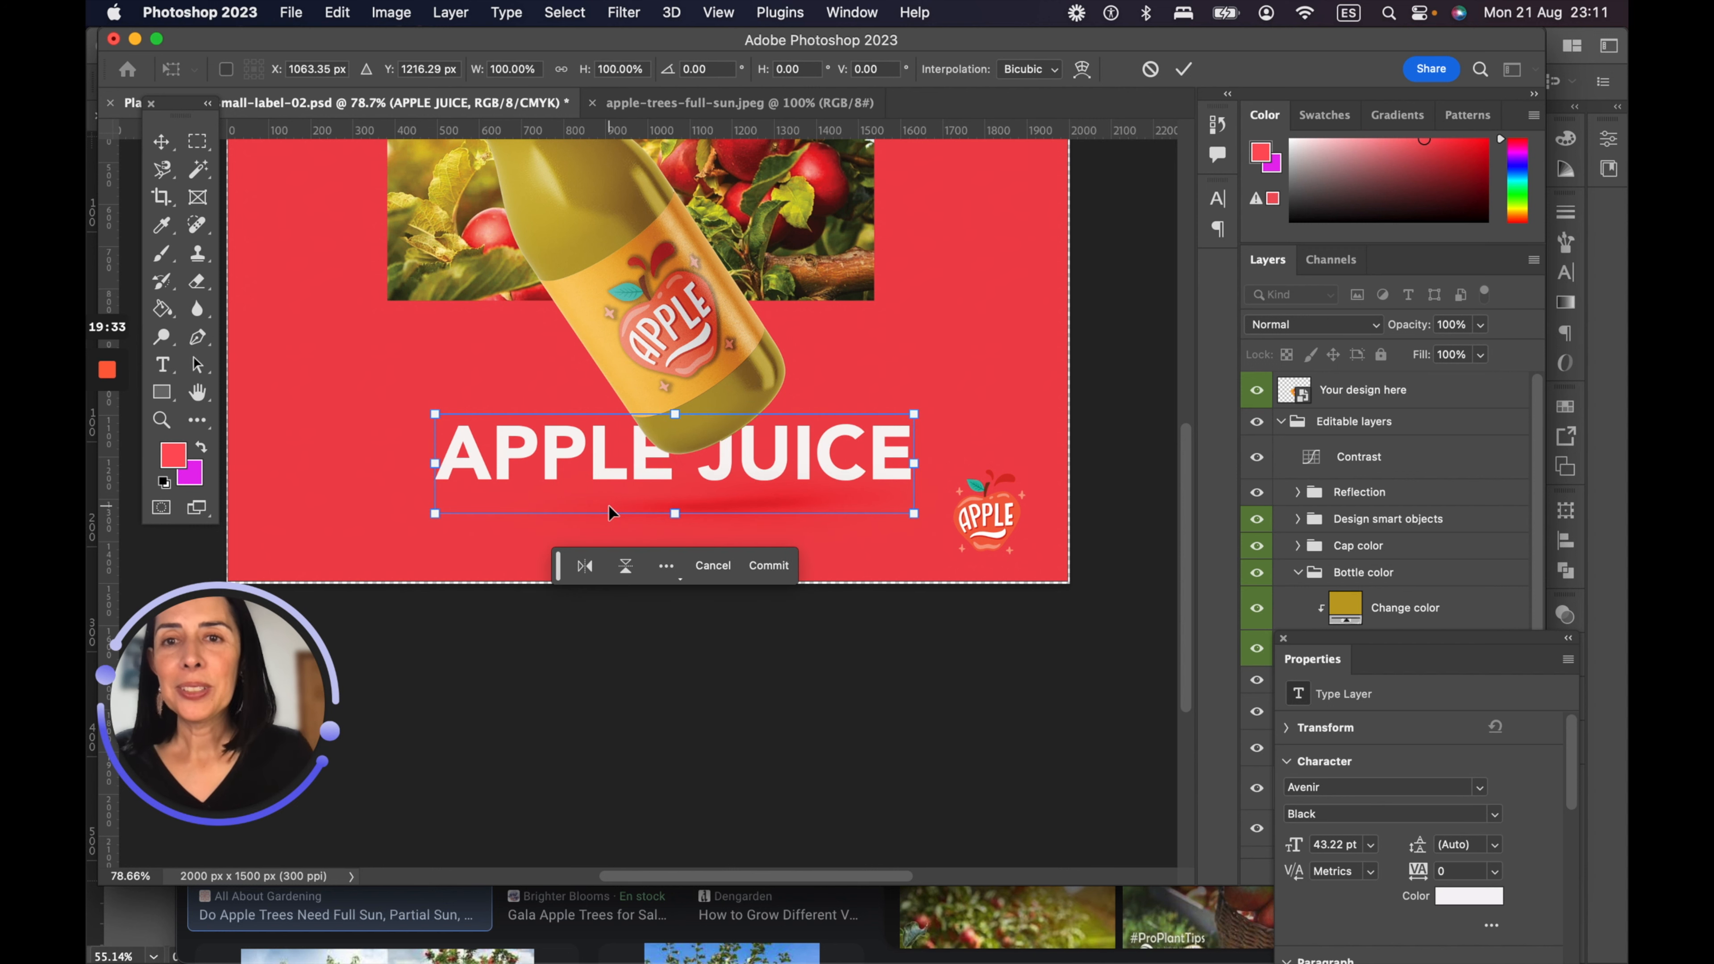
{"action": "key", "text": "Return"}
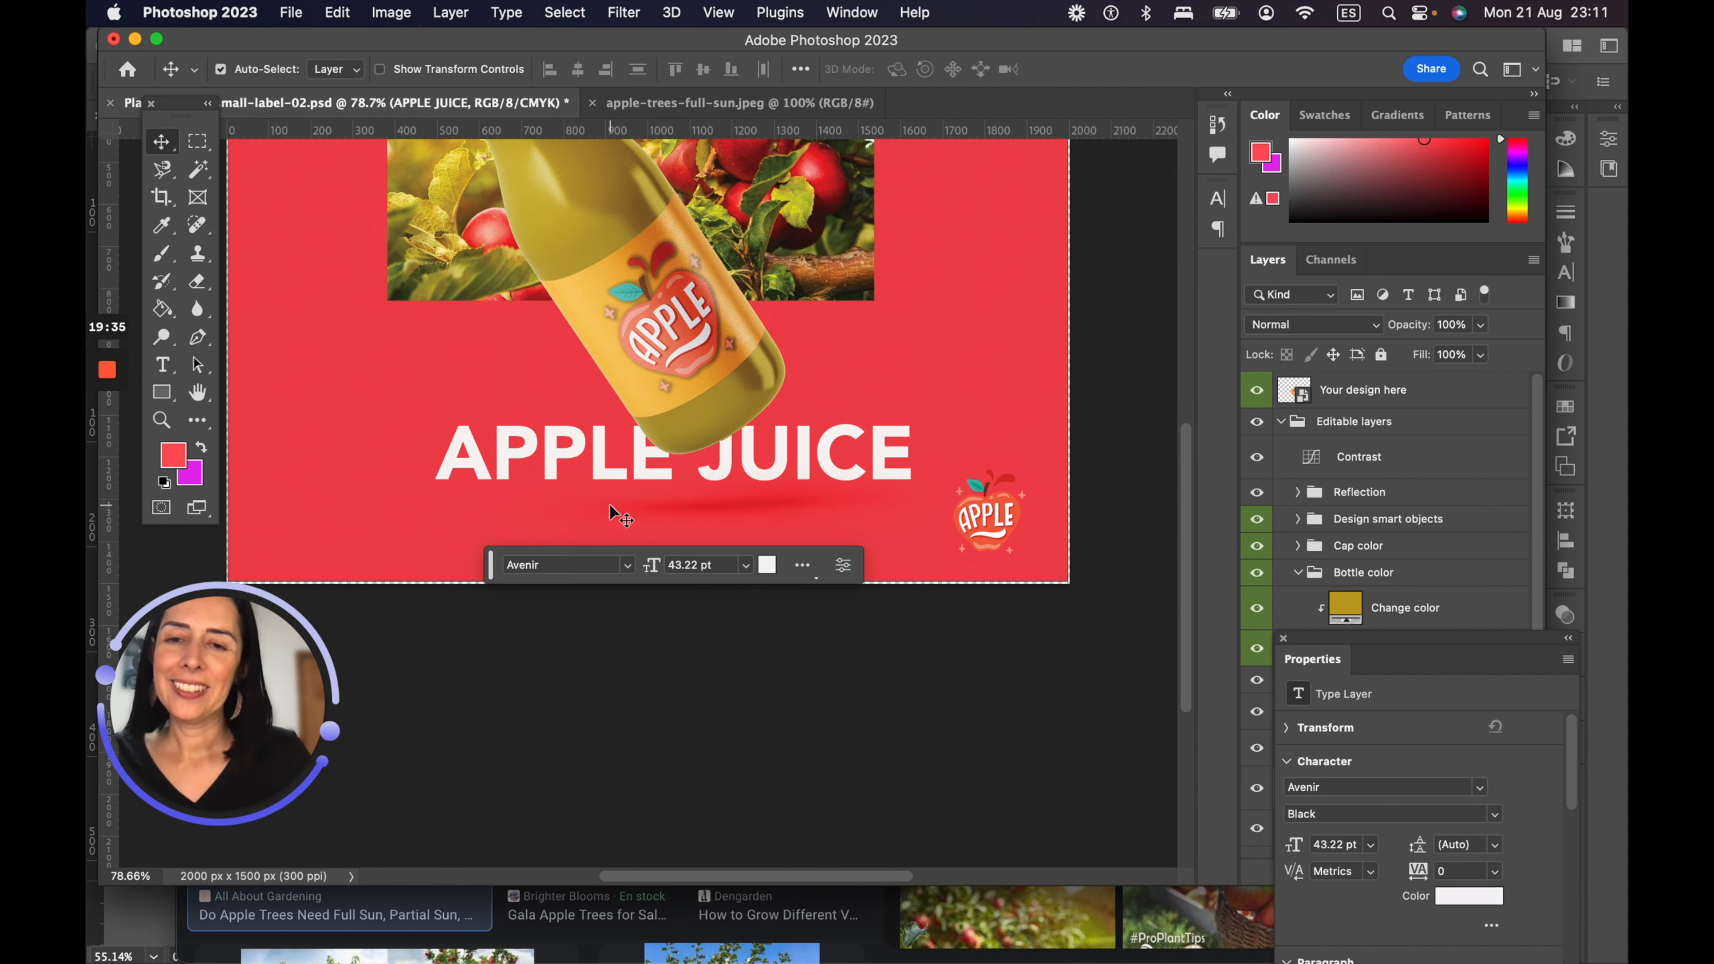
Step: Shift the APPLE JUICE text toward the canvas's left edge and enlarge it to 67.42 pt so it spans most of the canvas width
{"action": "left_click_drag", "start_coordinate": [599, 472], "coordinate": [470, 491]}
{"action": "key", "text": "super+0"}
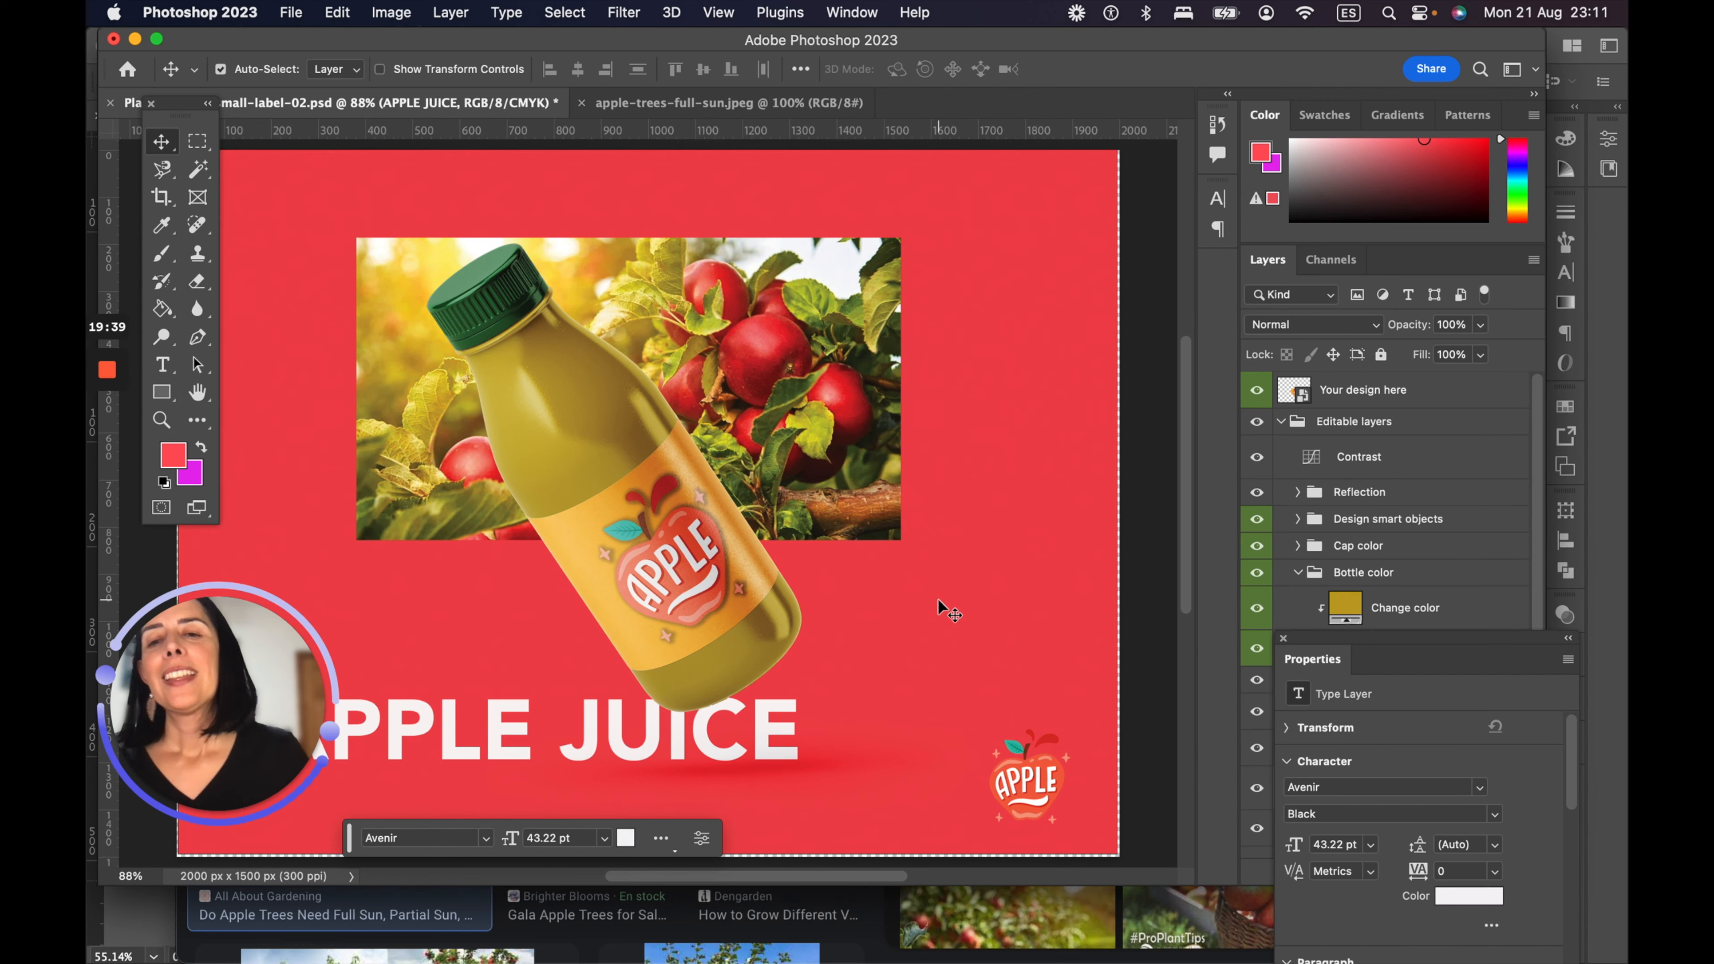
{"action": "key", "text": "super+t"}
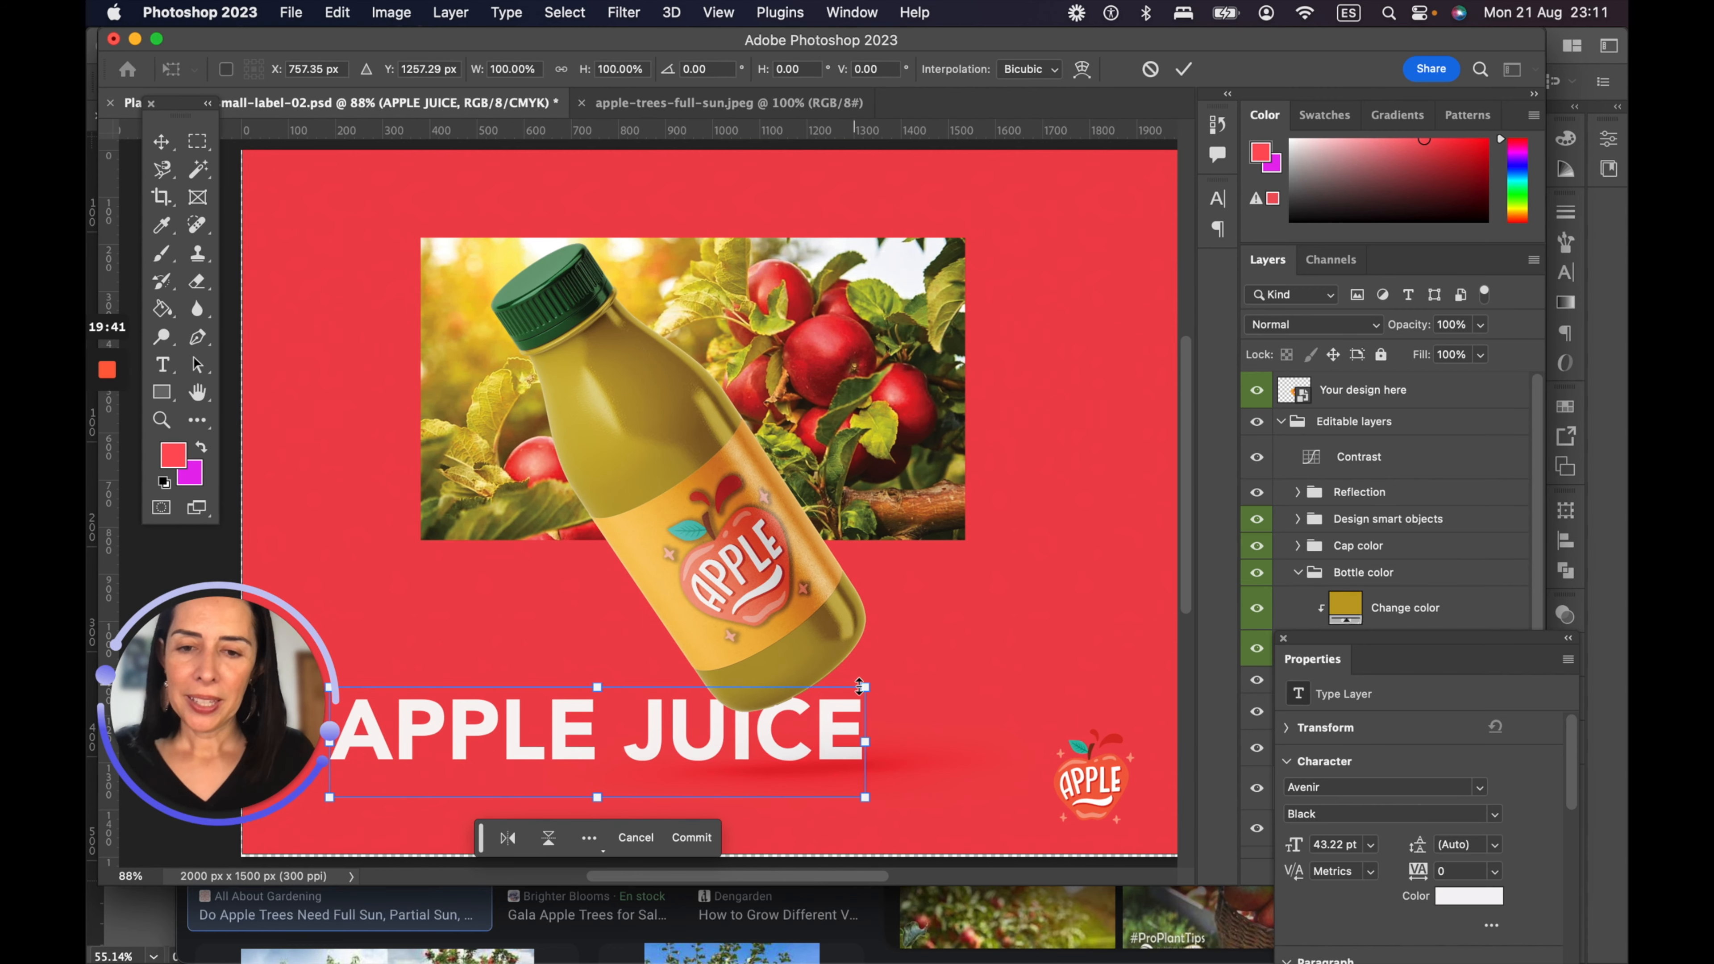
{"action": "left_click_drag", "start_coordinate": [866, 688], "coordinate": [1157, 580]}
{"action": "key", "text": "Return"}
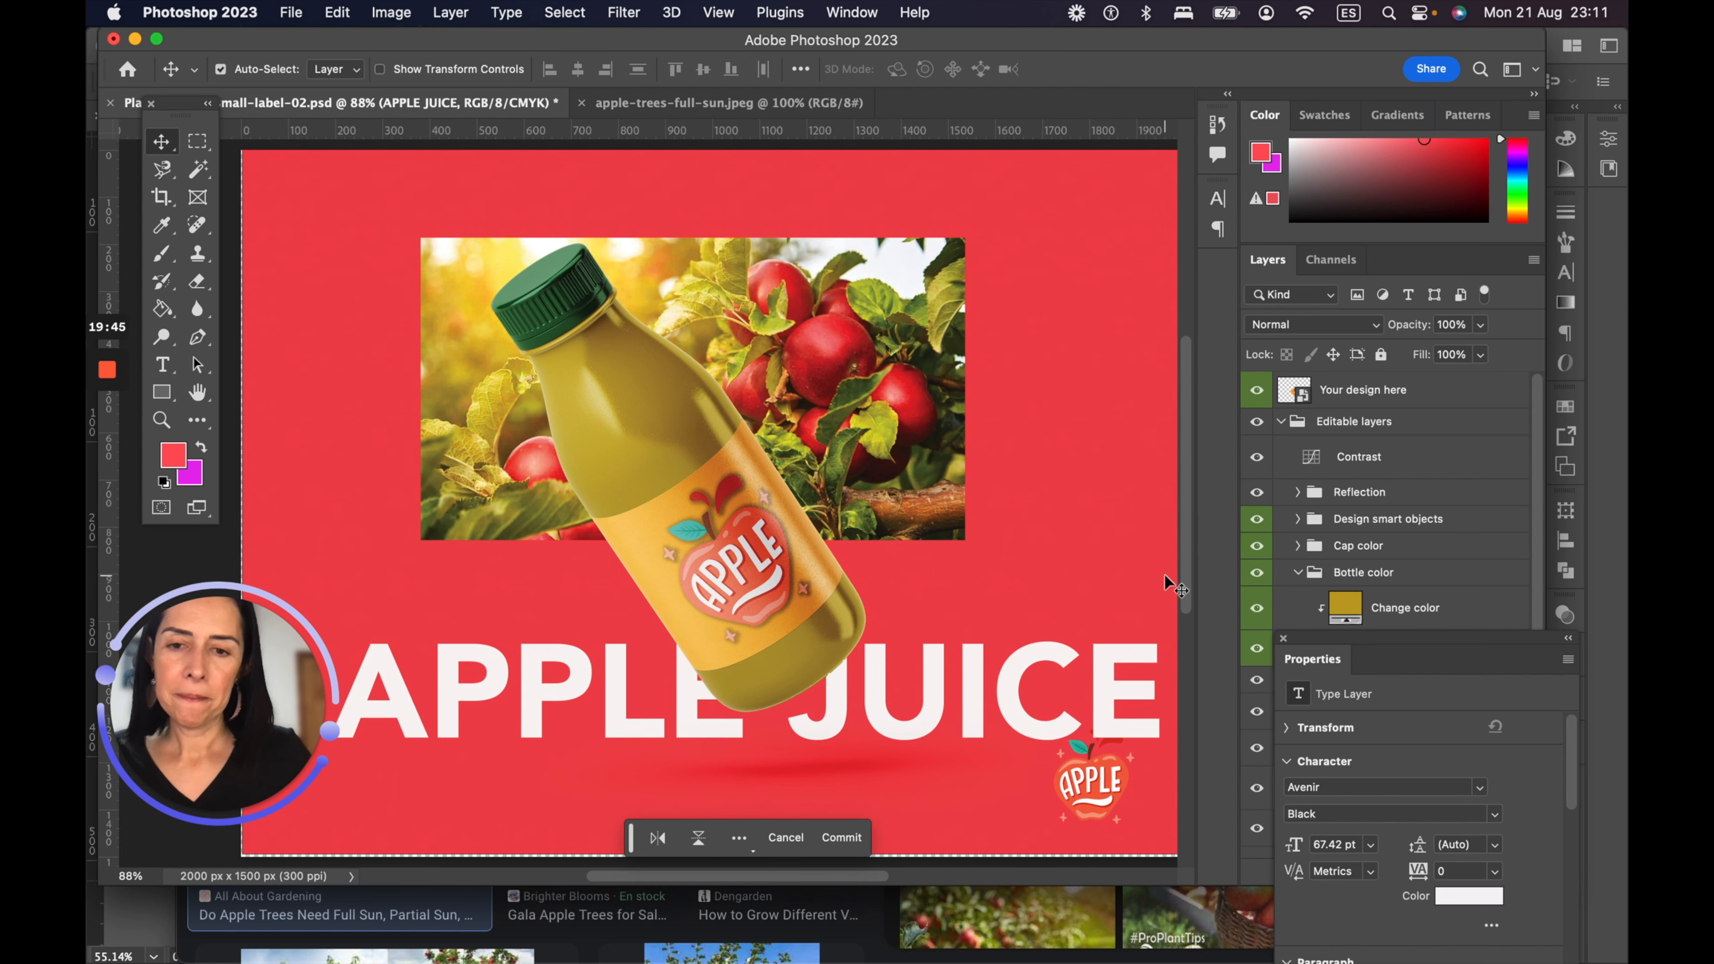
{"action": "key", "text": "super+minus"}
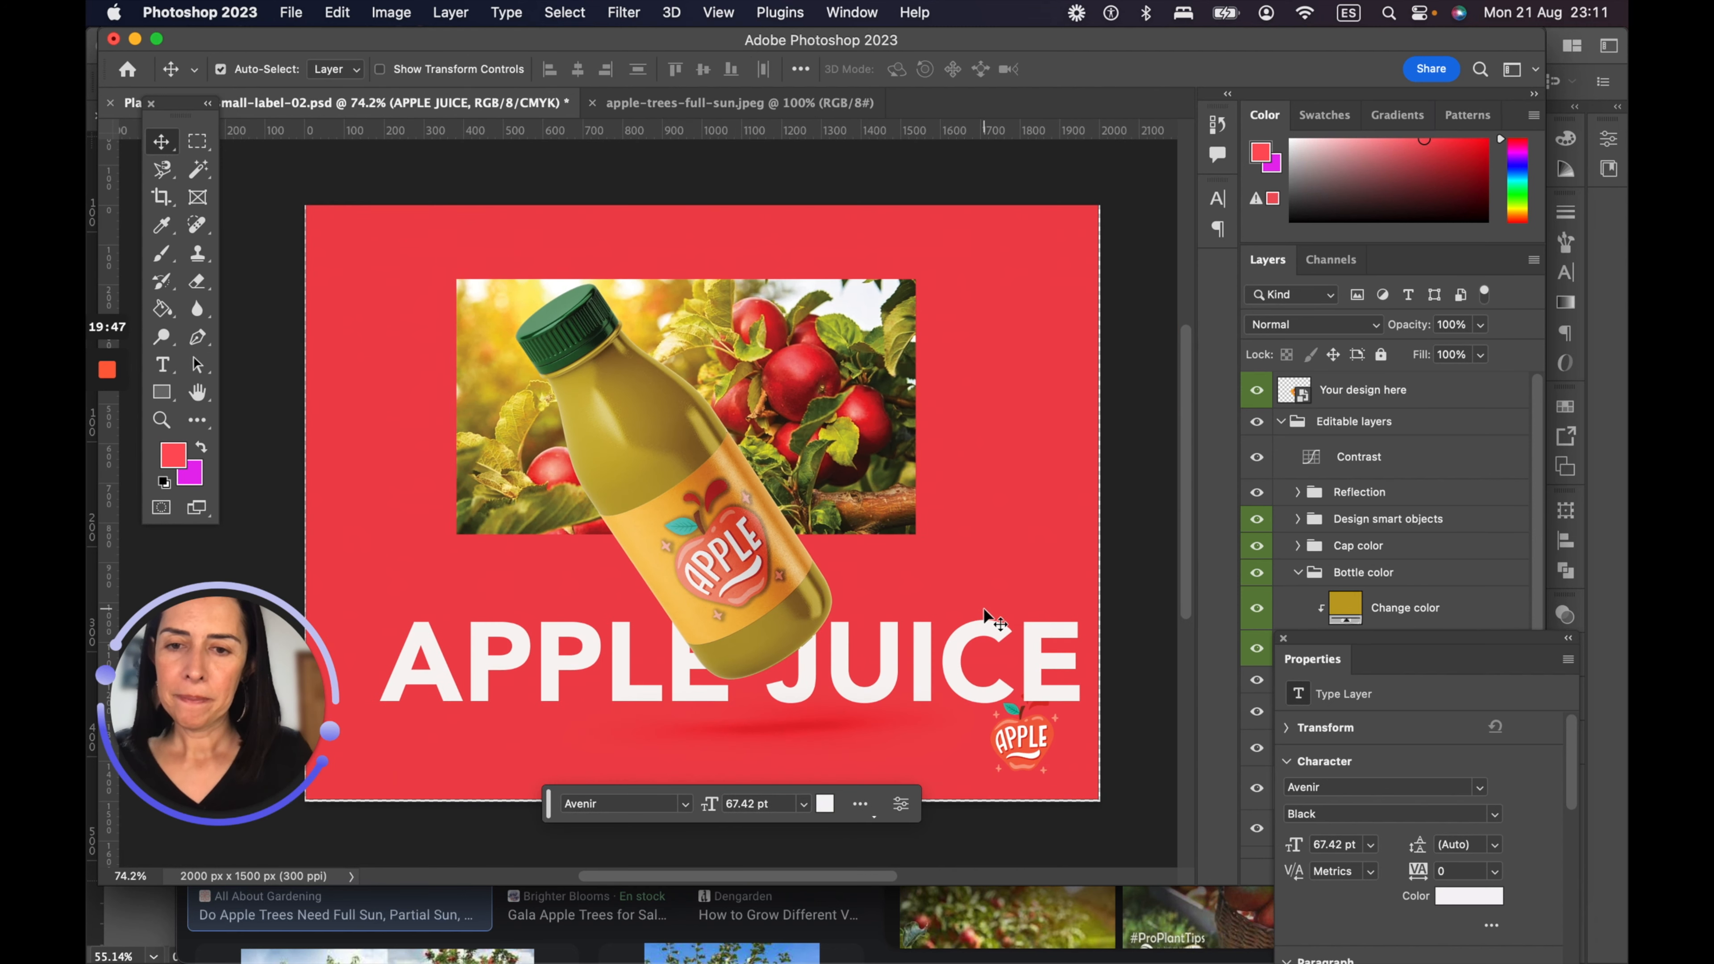
{"action": "scroll", "coordinate": [961, 594], "scroll_direction": "right", "scroll_amount": 2}
{"action": "left_click_drag", "start_coordinate": [586, 674], "coordinate": [559, 668]}
Step: Shrink the small APPLE logo to about 104 × 122 px and move it to the canvas's upper-right corner
{"action": "left_click", "coordinate": [997, 748]}
{"action": "key", "text": "super+t"}
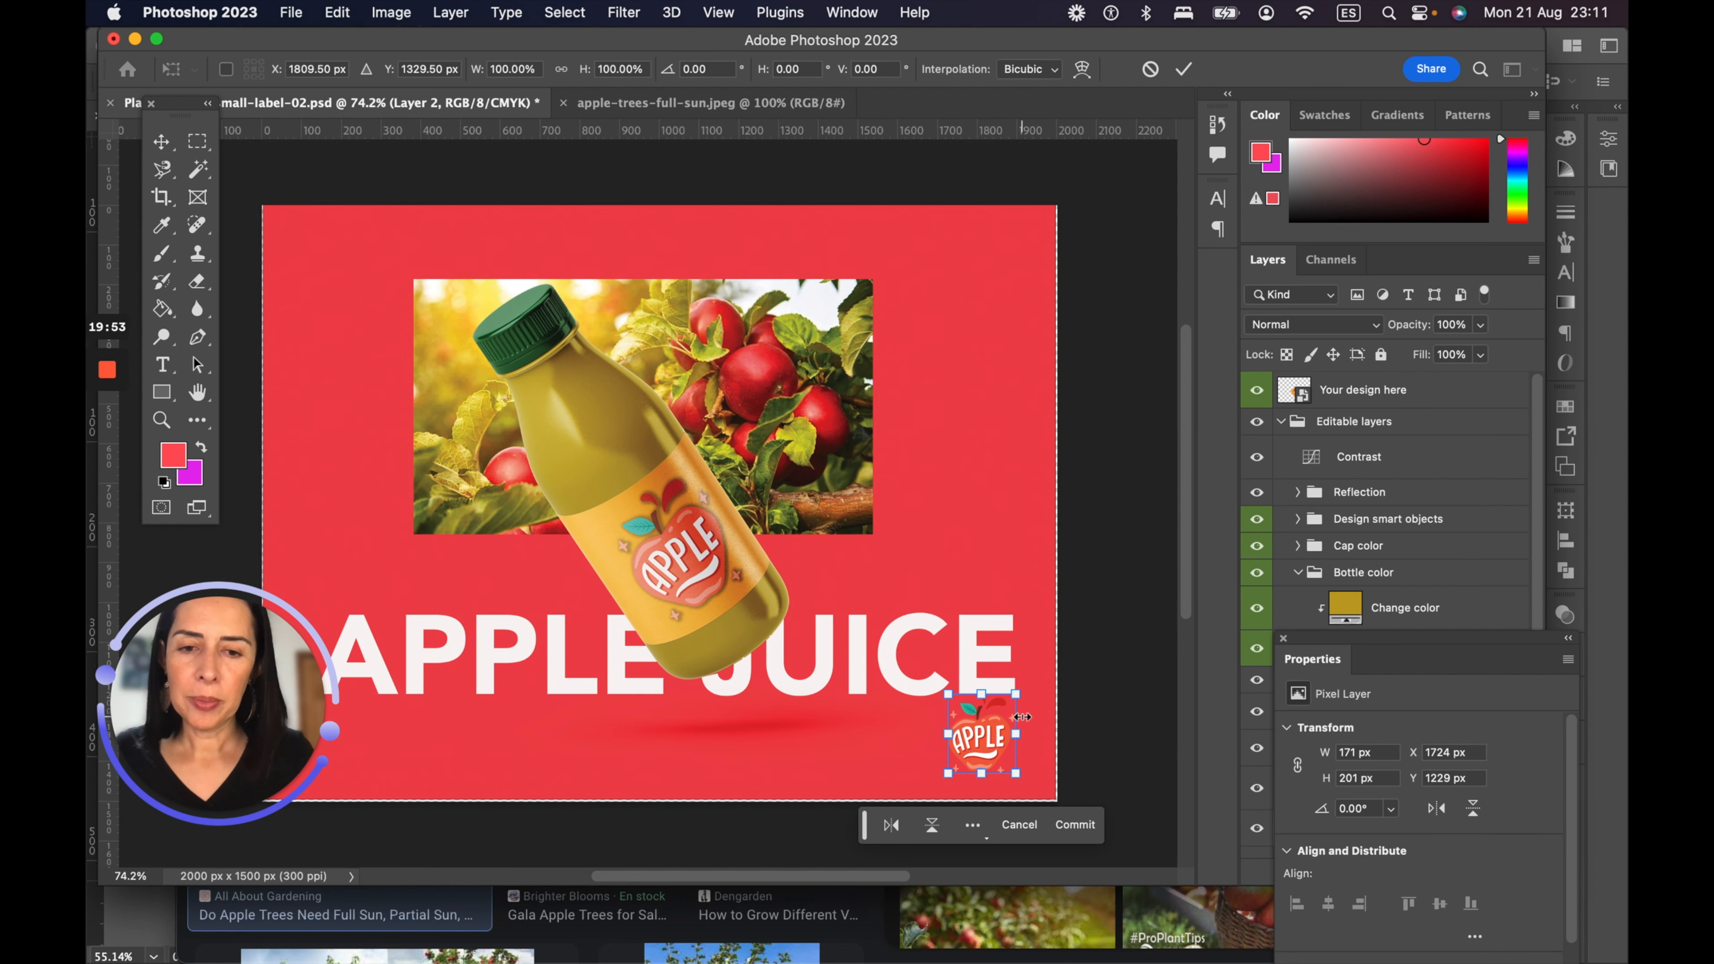
{"action": "left_click_drag", "start_coordinate": [1015, 693], "coordinate": [992, 225]}
{"action": "key", "text": "Return"}
{"action": "scroll", "coordinate": [967, 767], "scroll_direction": "down", "scroll_amount": 1}
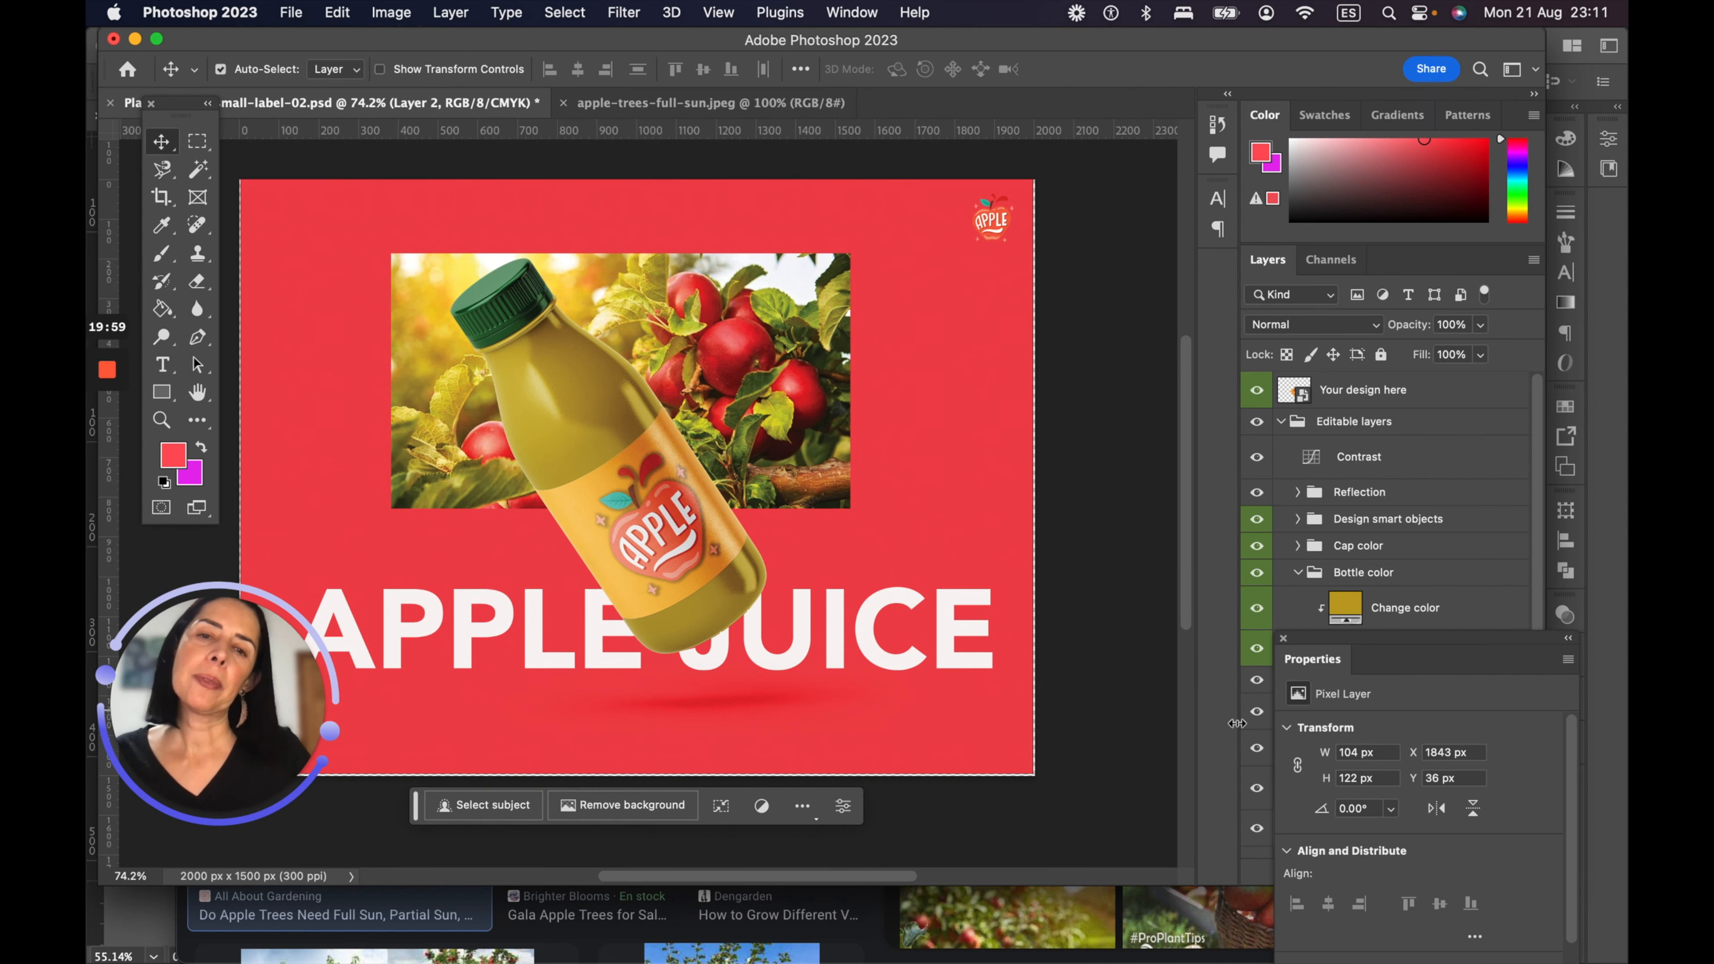
Step: Stretch the red background rectangle past the canvas's right edge to about 2026 × 1501 px
{"action": "left_click", "coordinate": [986, 458]}
{"action": "key", "text": "super+t"}
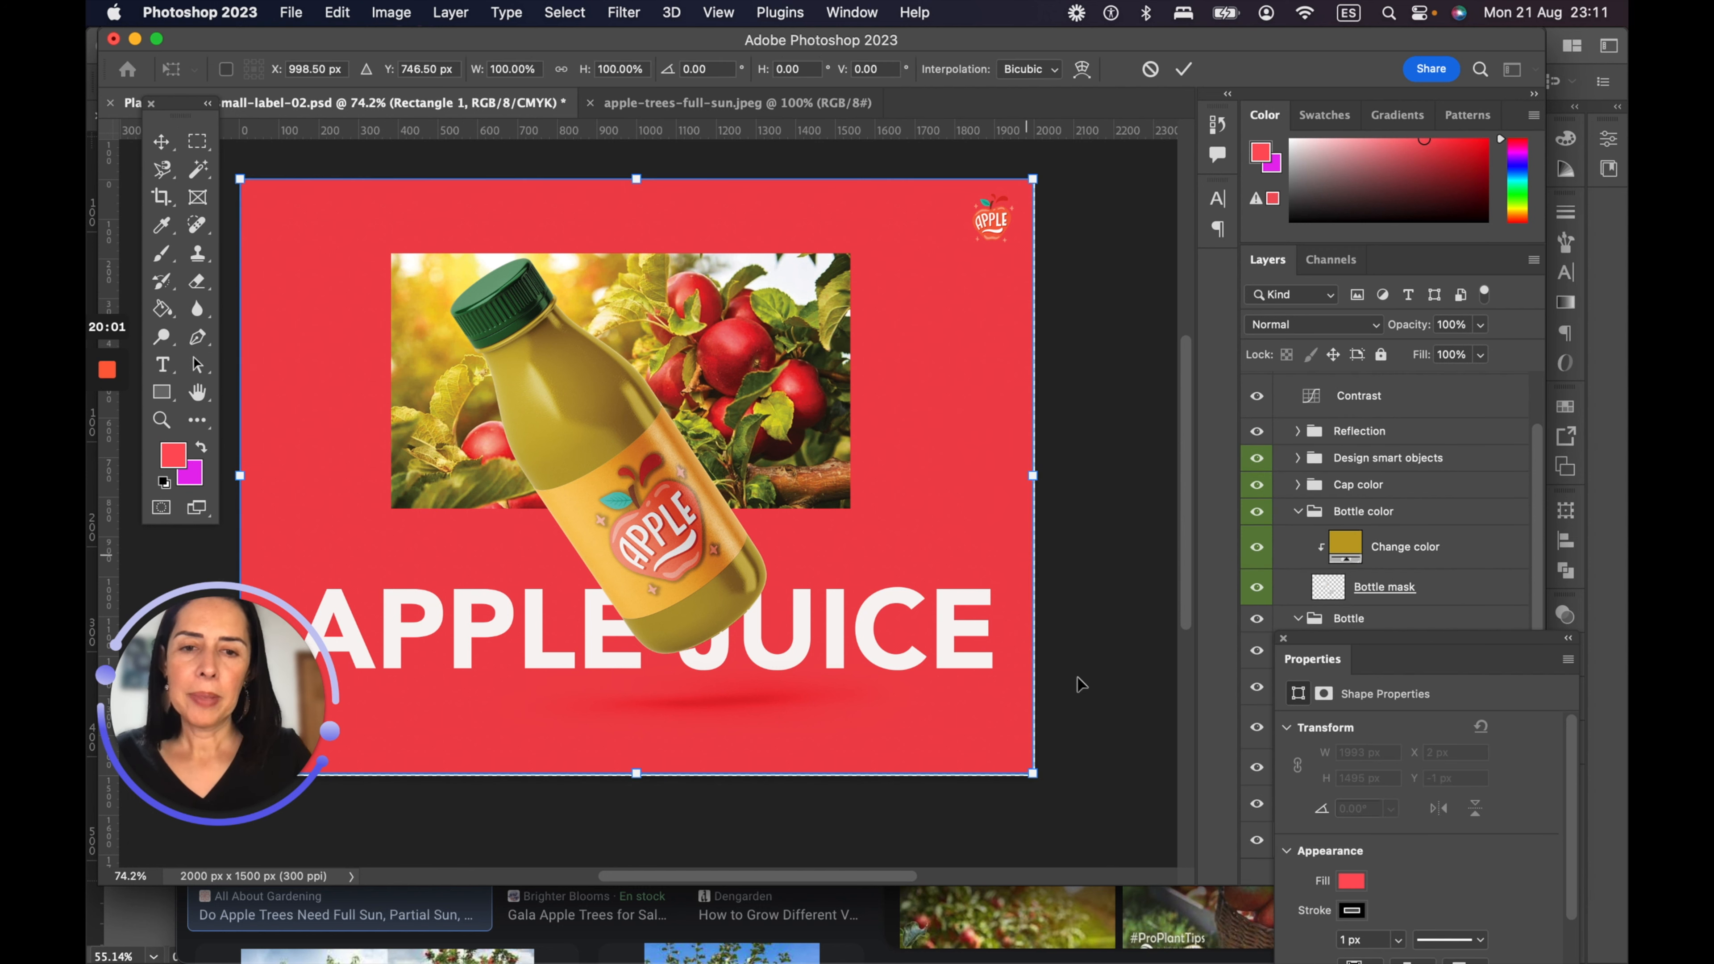
{"action": "left_click_drag", "start_coordinate": [1034, 777], "coordinate": [1050, 782]}
{"action": "key", "text": "Return"}
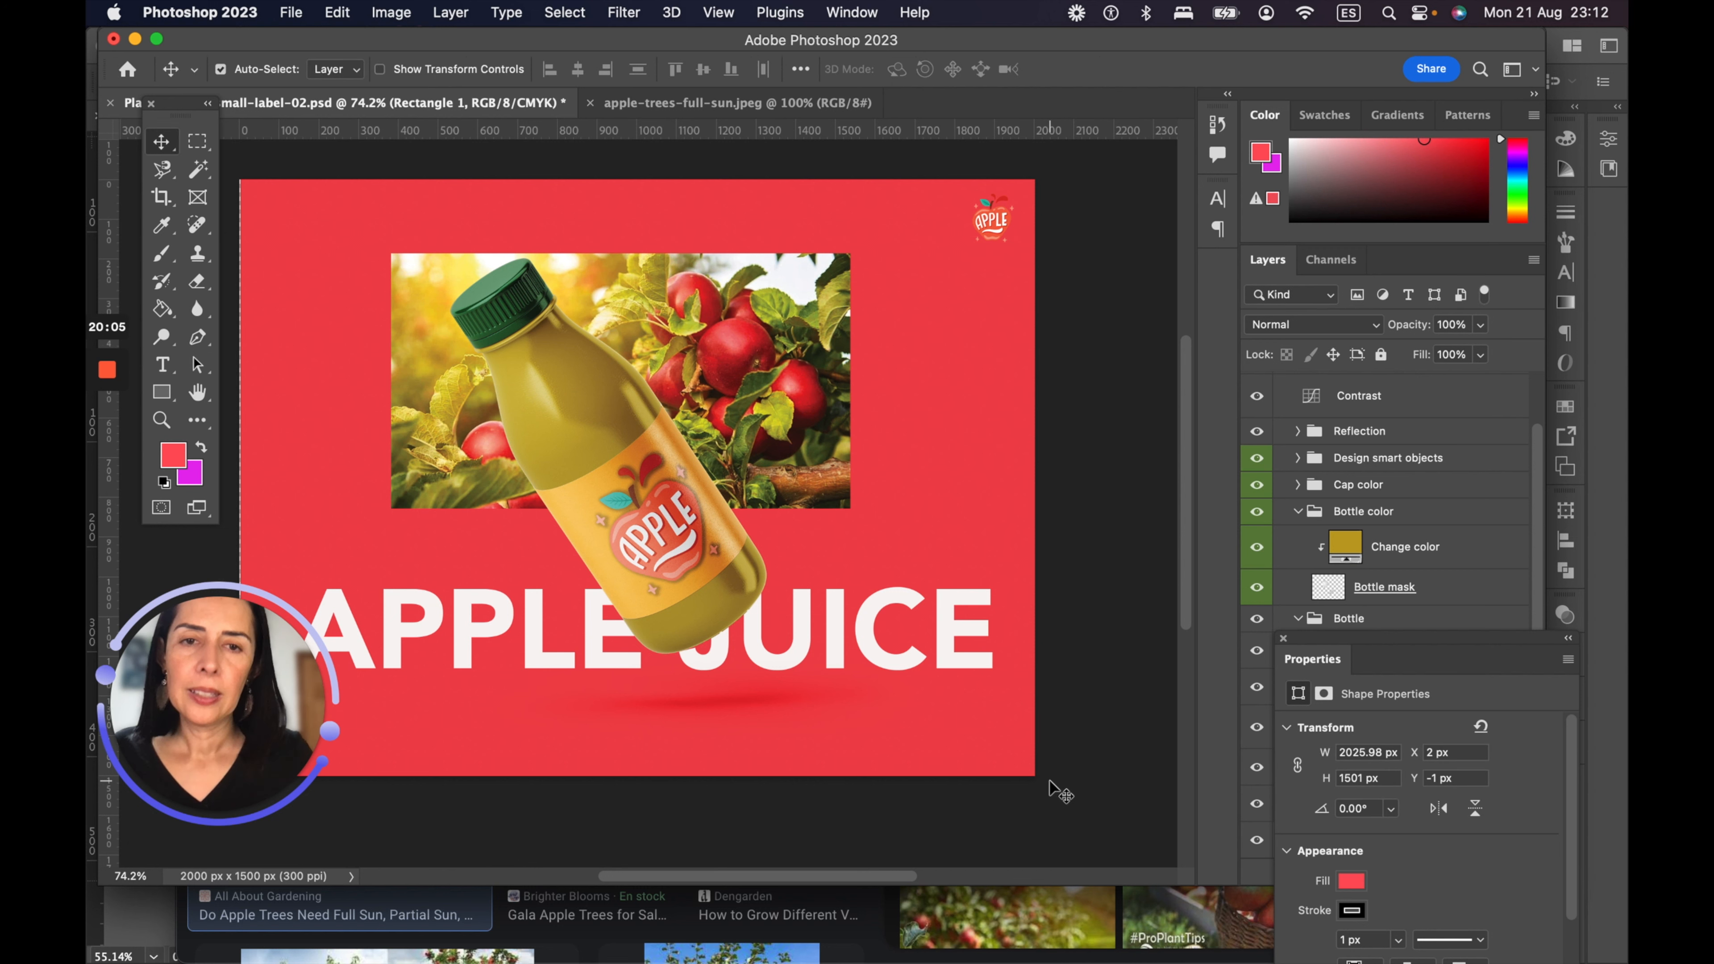
Step: Extend the red background rectangle past the canvas's lower-left corner, apply the transform and deselect all layers
{"action": "scroll", "coordinate": [392, 425], "scroll_direction": "left", "scroll_amount": 5}
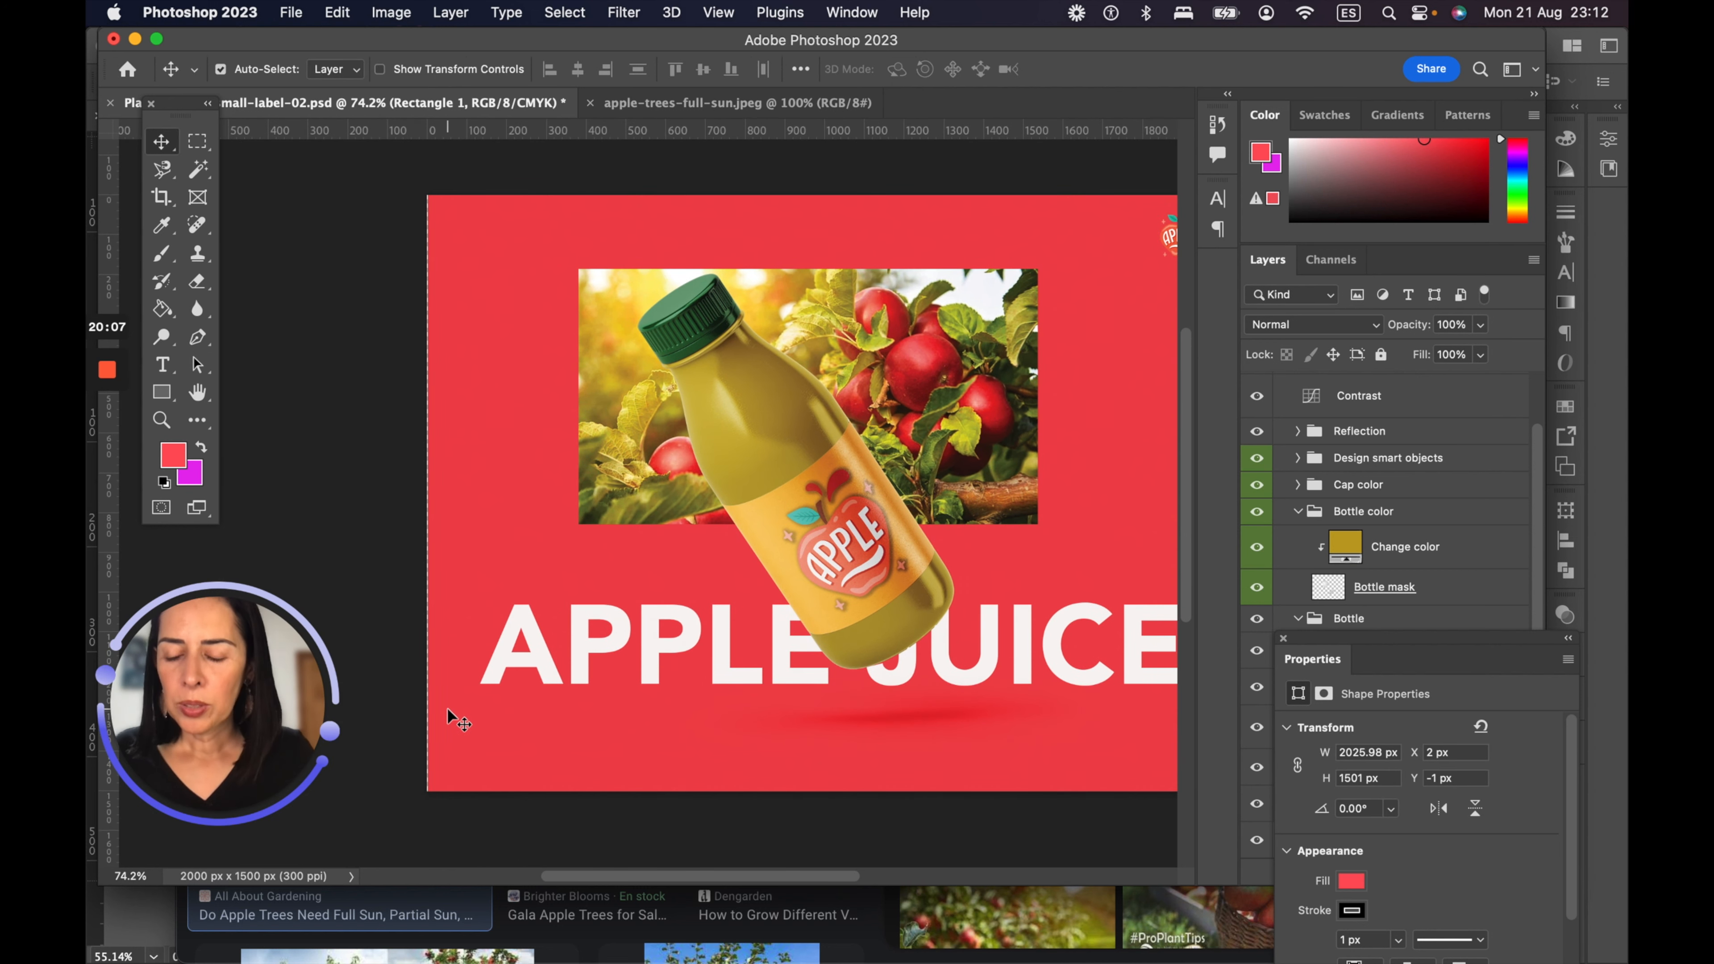
{"action": "key", "text": "super+t"}
{"action": "left_click_drag", "start_coordinate": [428, 790], "coordinate": [403, 801]}
{"action": "left_click", "coordinate": [160, 139]}
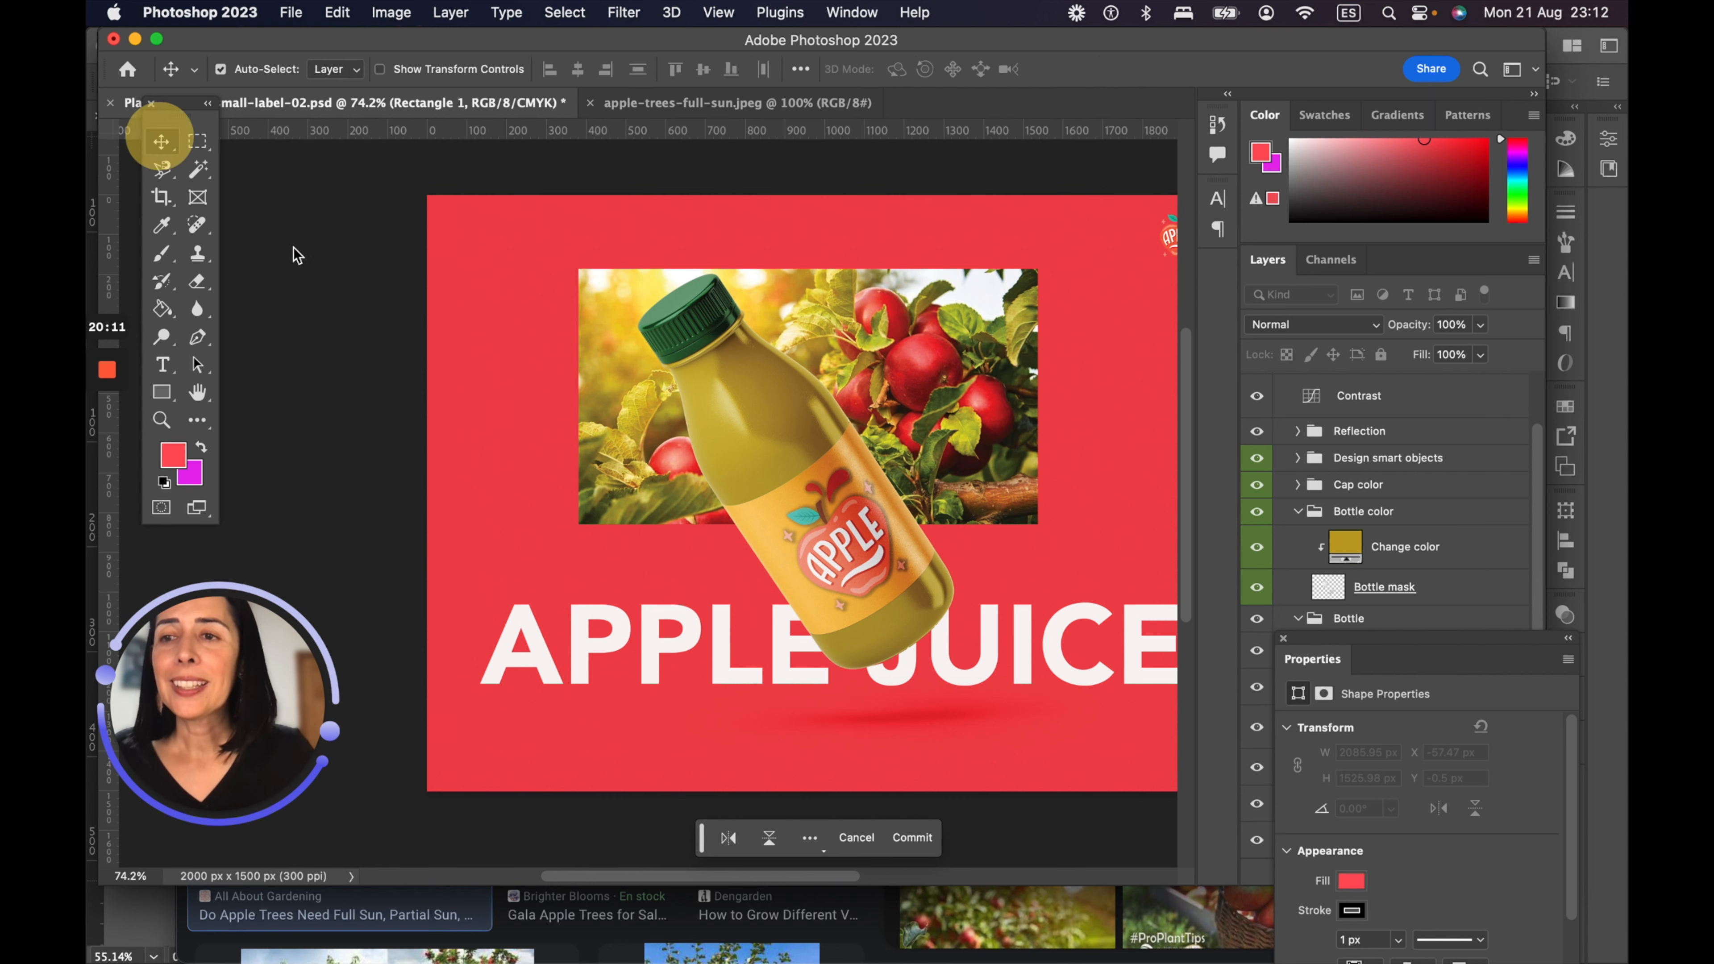
{"action": "left_click", "coordinate": [295, 250]}
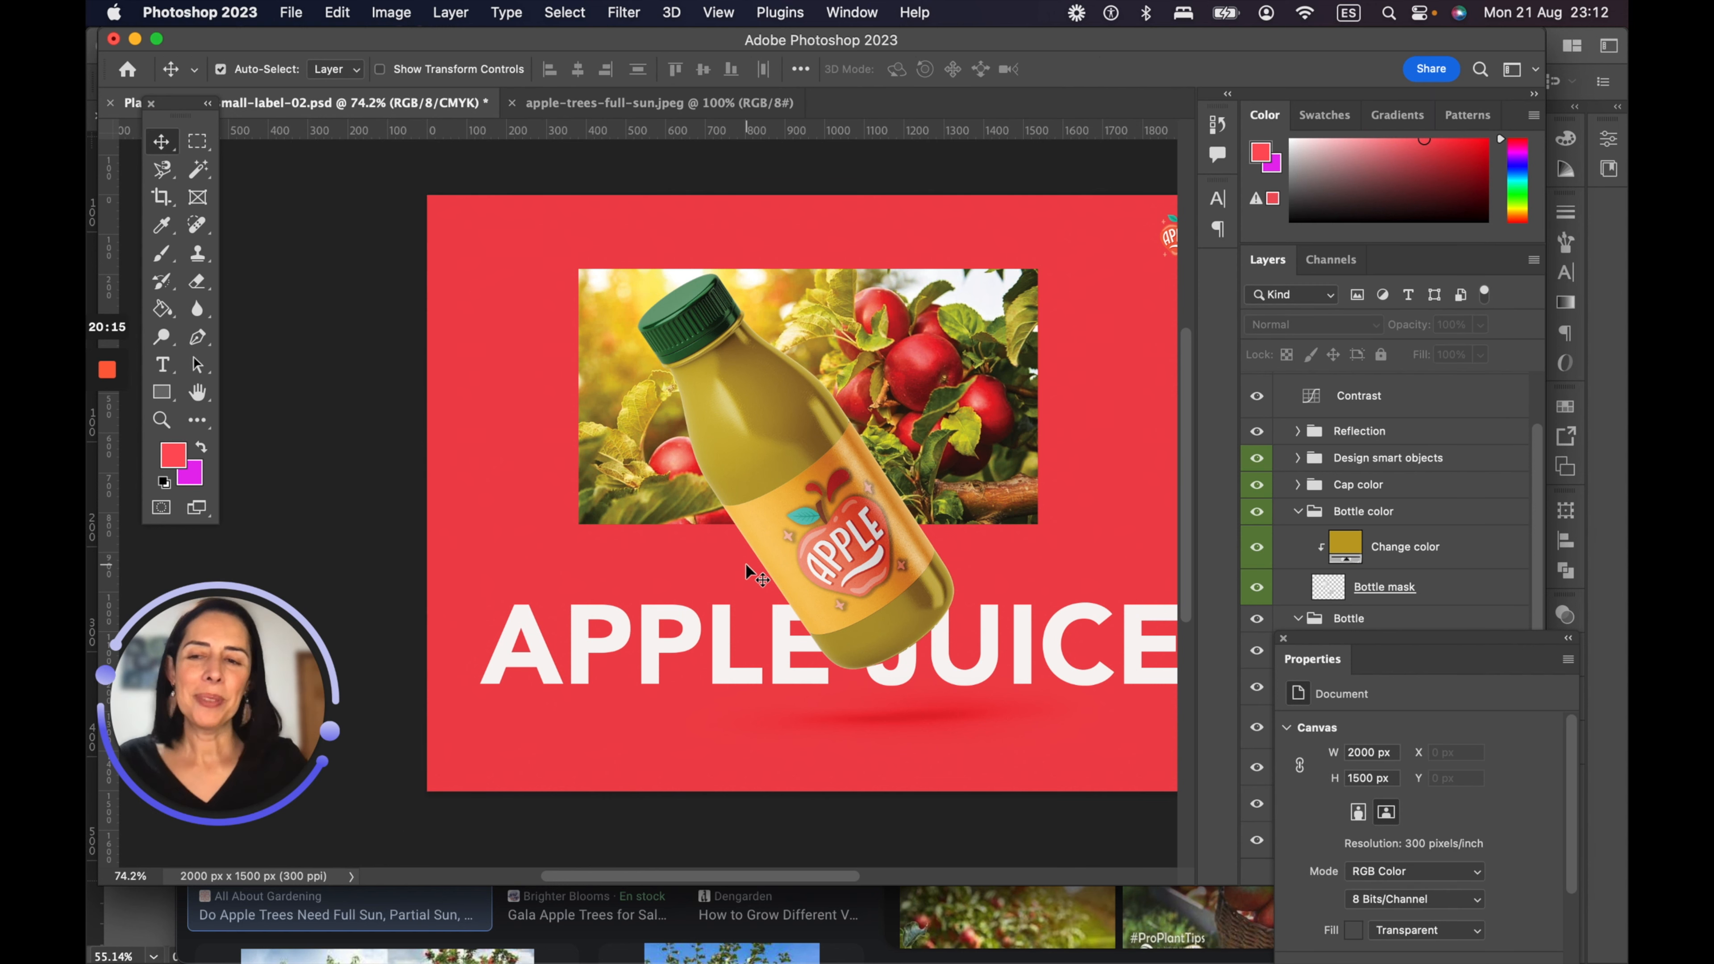
Step: Move the APPLE JUICE text slightly lower so it sits over the bottle's shadow
{"action": "left_click_drag", "start_coordinate": [1052, 548], "coordinate": [920, 535]}
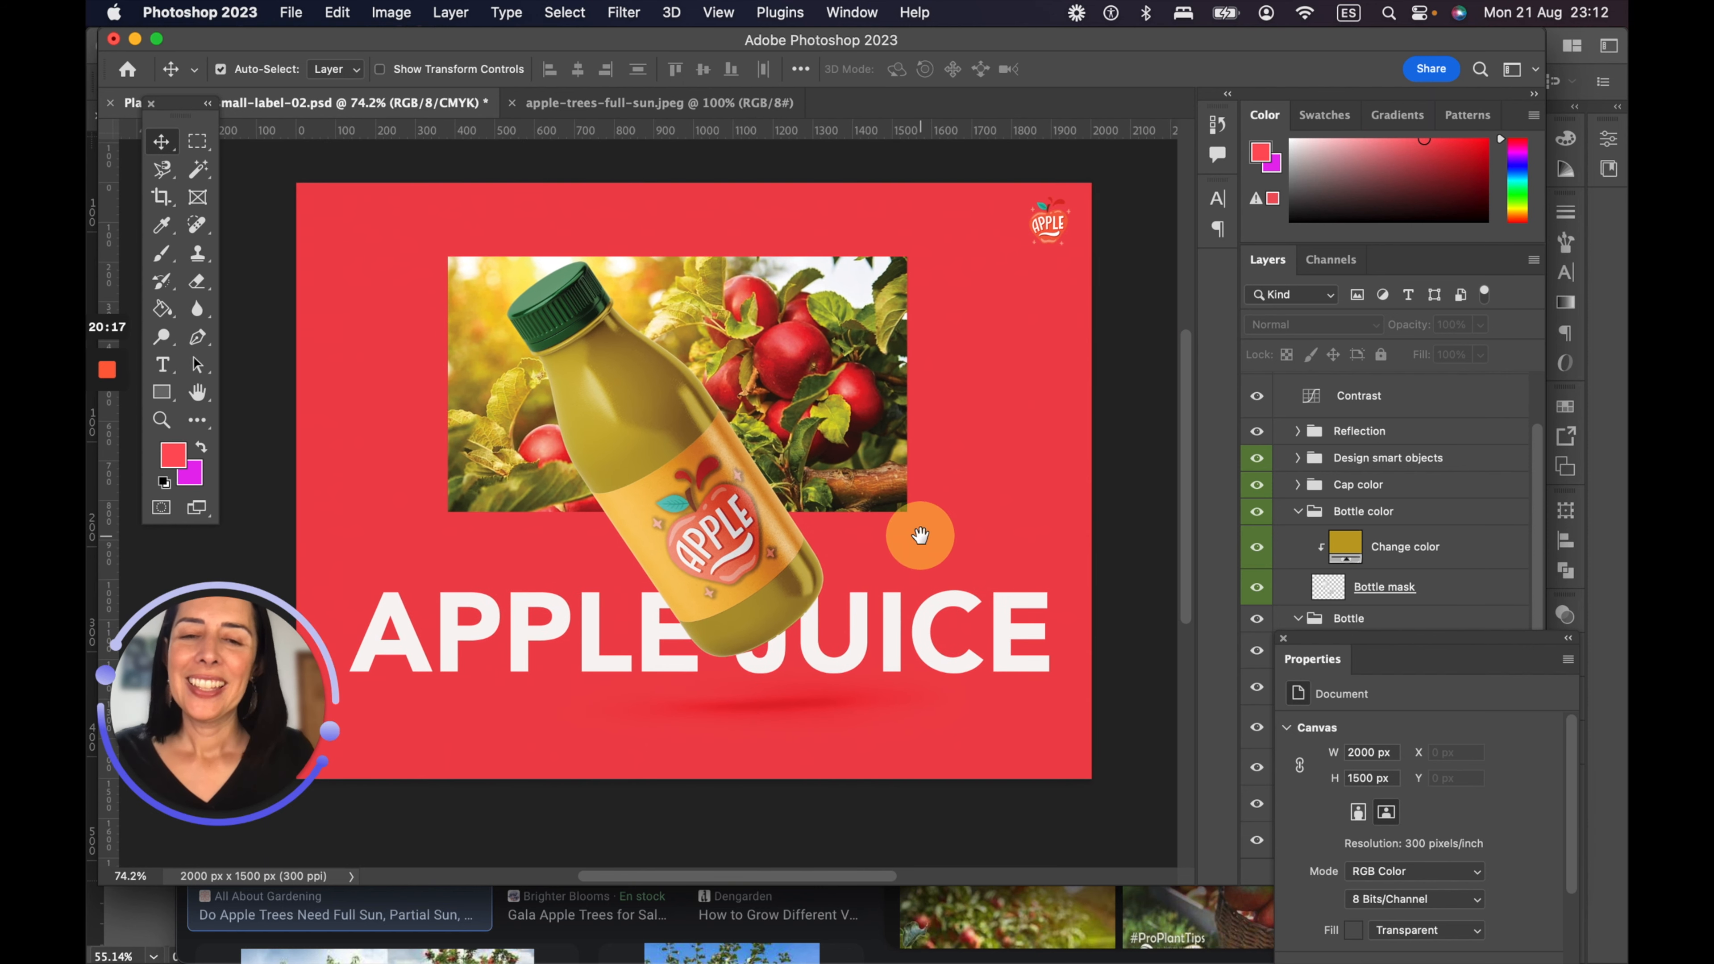
{"action": "left_click_drag", "start_coordinate": [820, 656], "coordinate": [821, 690]}
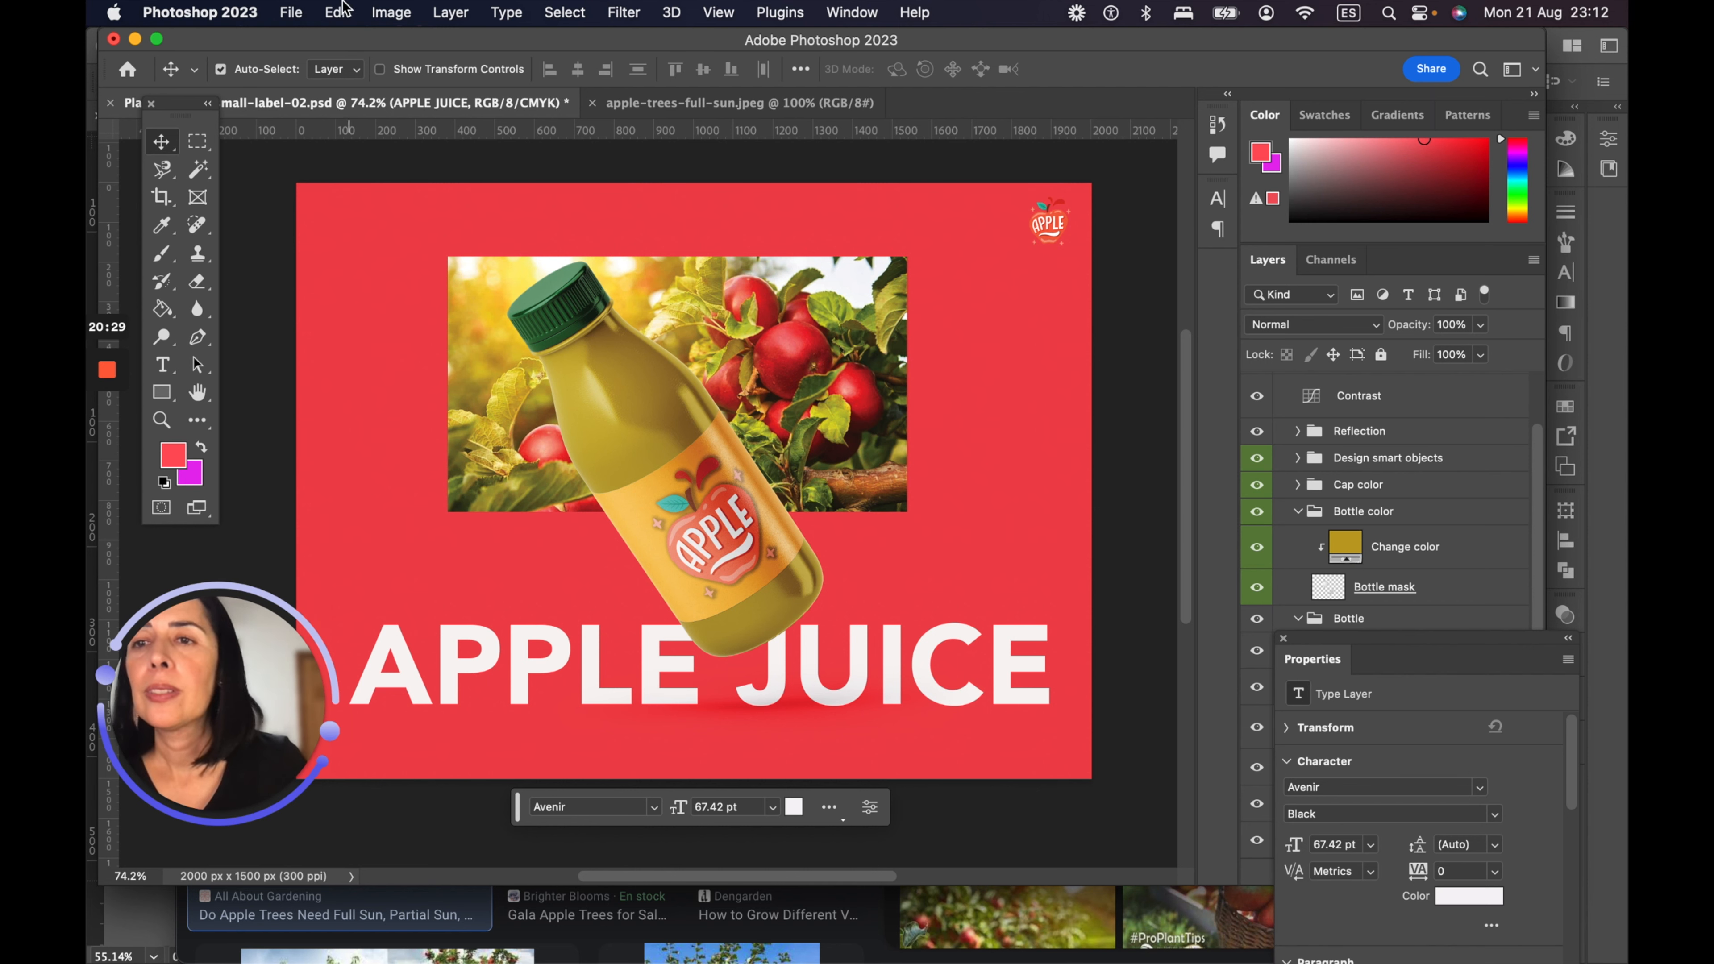
Step: Save the mockup as a new Photoshop file in Downloads, appending an underscore and the designer's first name to Plastic-bottle-small-label-02
{"action": "left_click", "coordinate": [293, 13]}
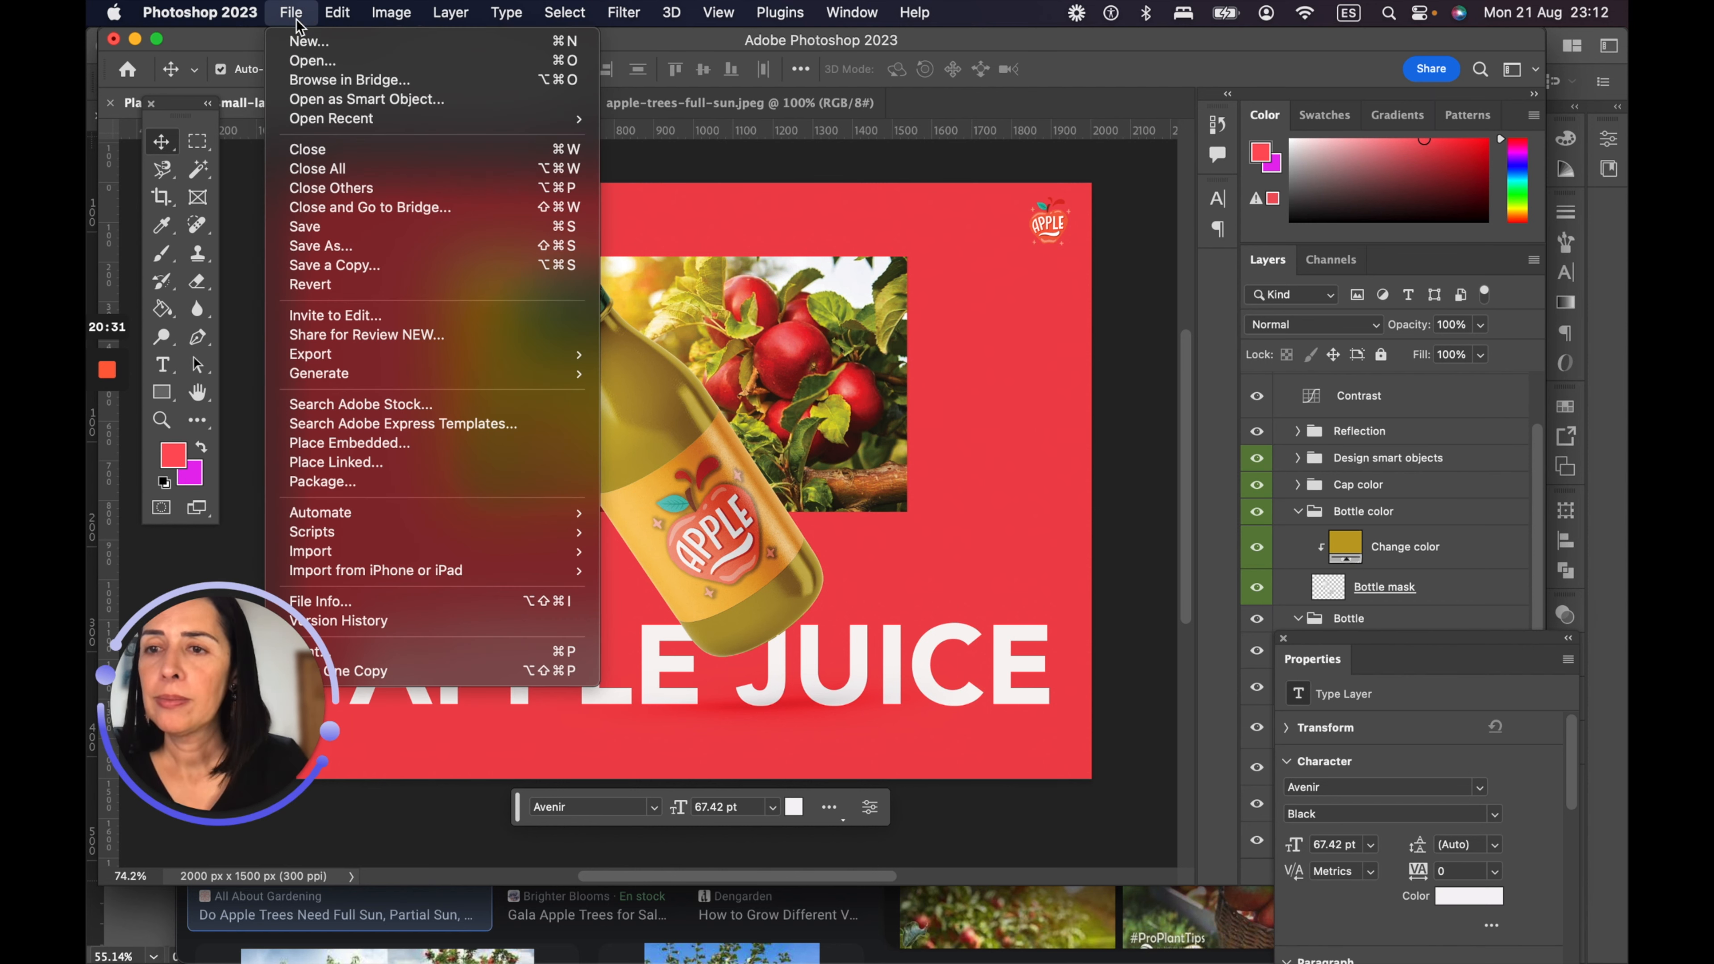
{"action": "left_click", "coordinate": [386, 239]}
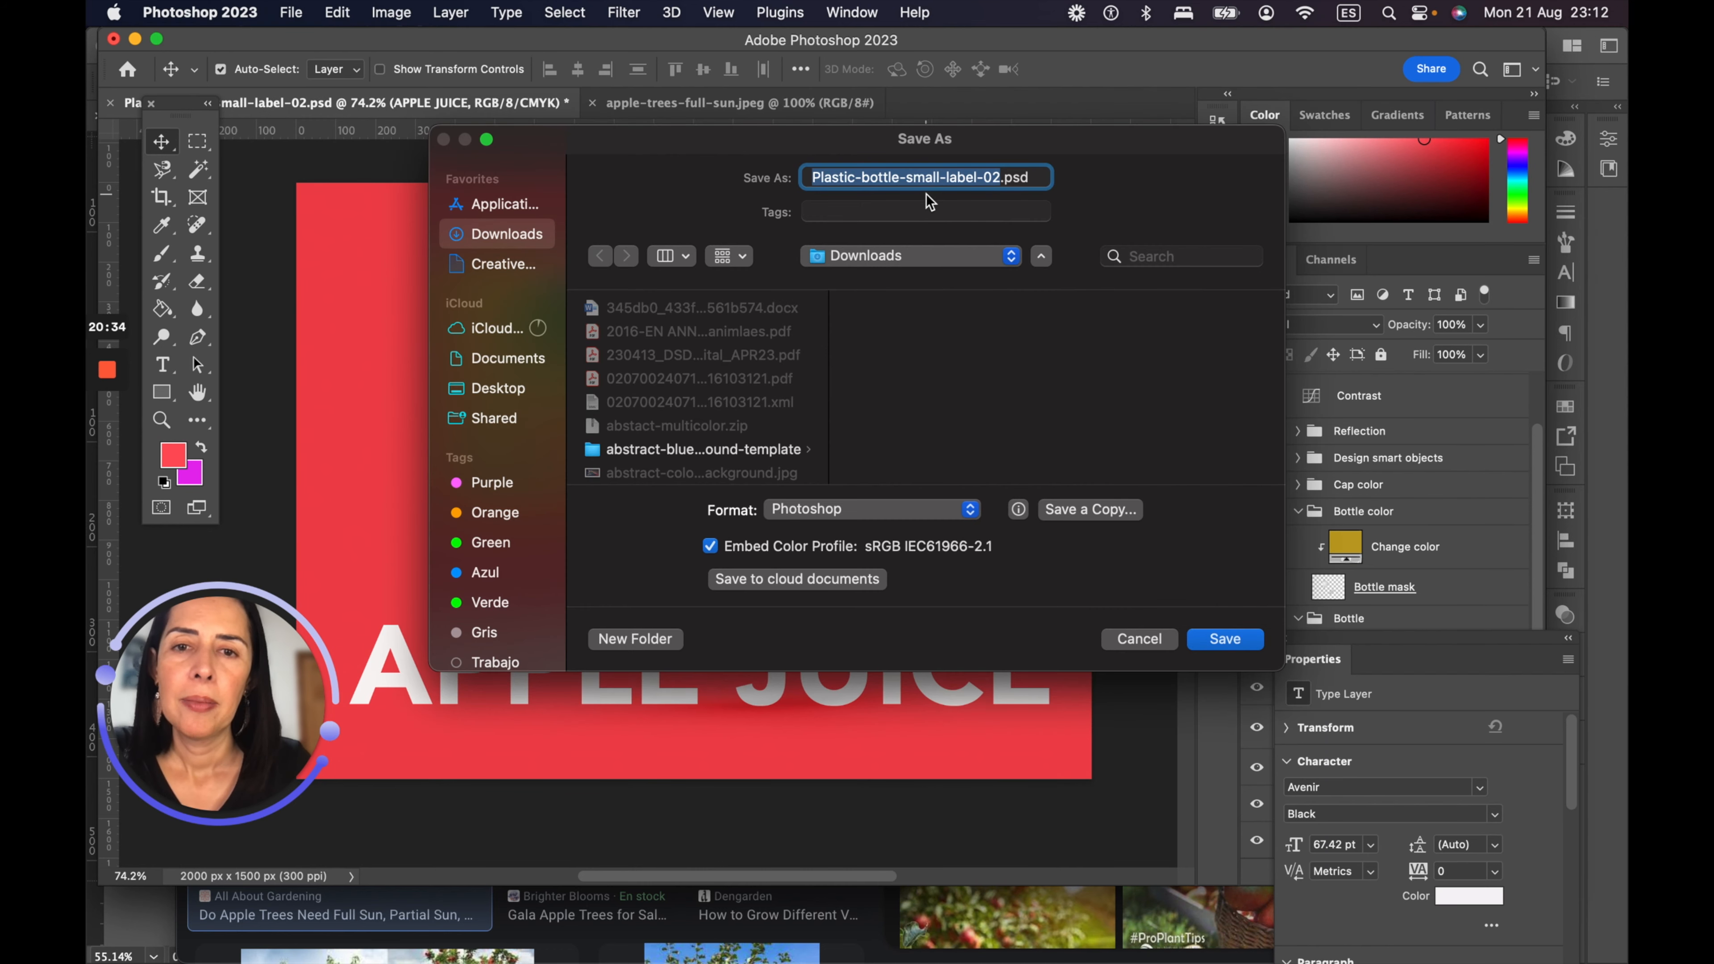
{"action": "left_click", "coordinate": [1003, 177]}
{"action": "type", "text": "_BRENDA"}
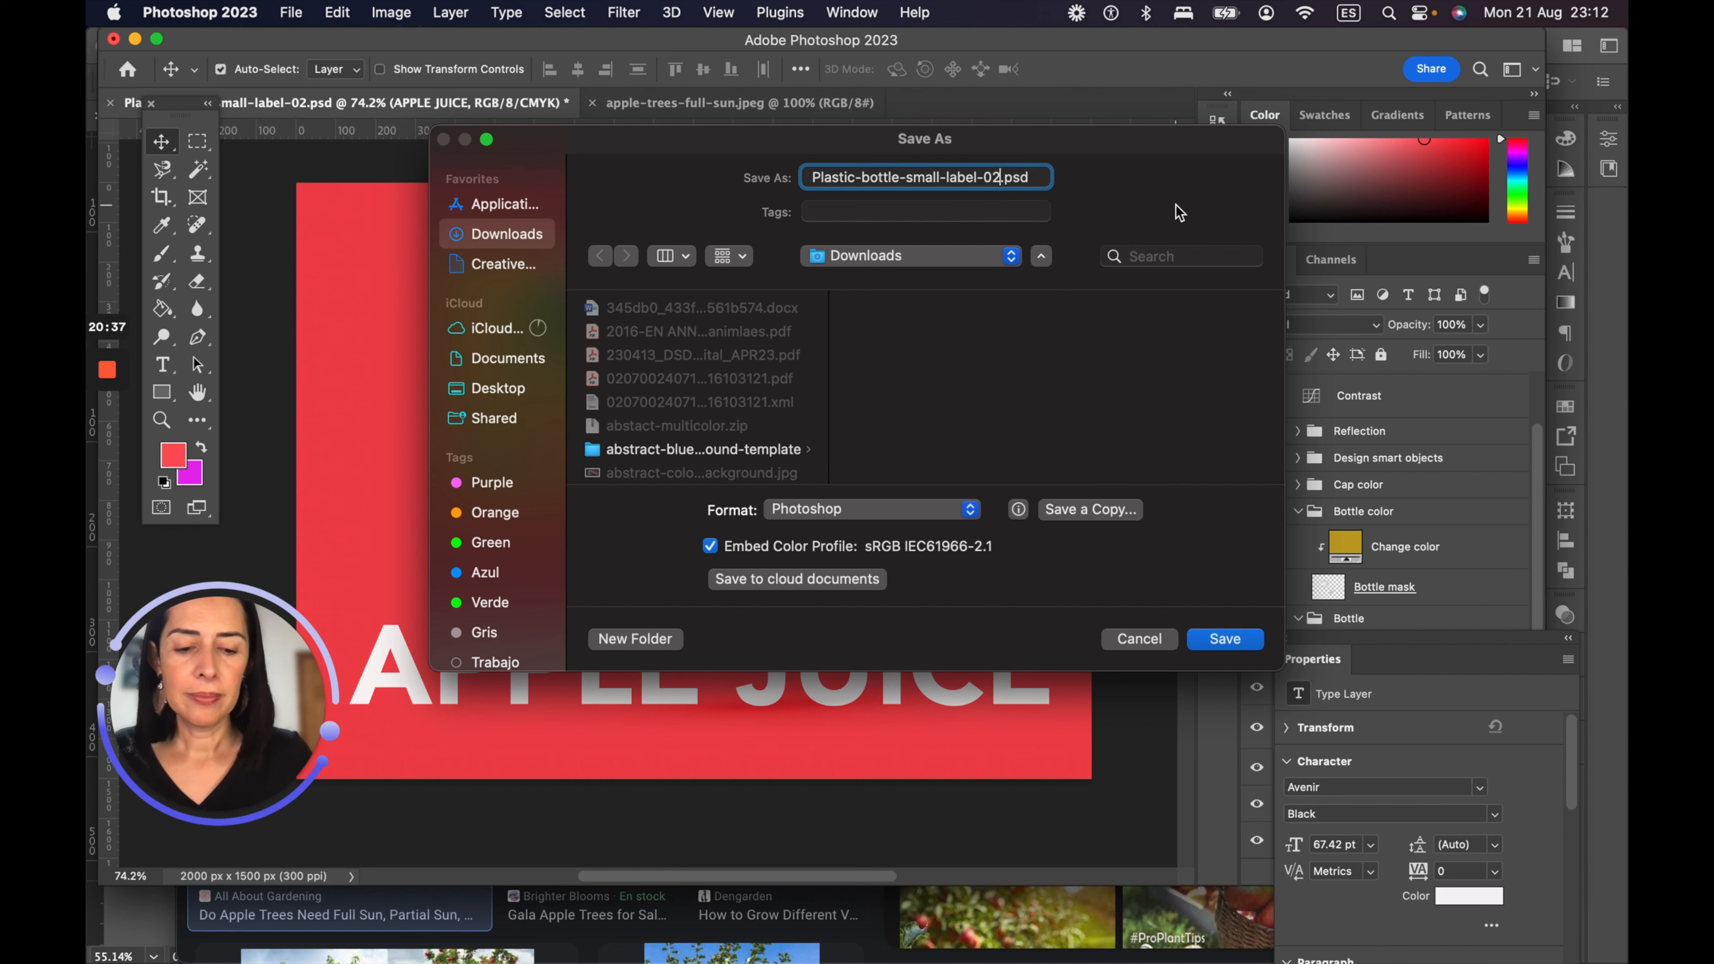
{"action": "key", "text": "Return"}
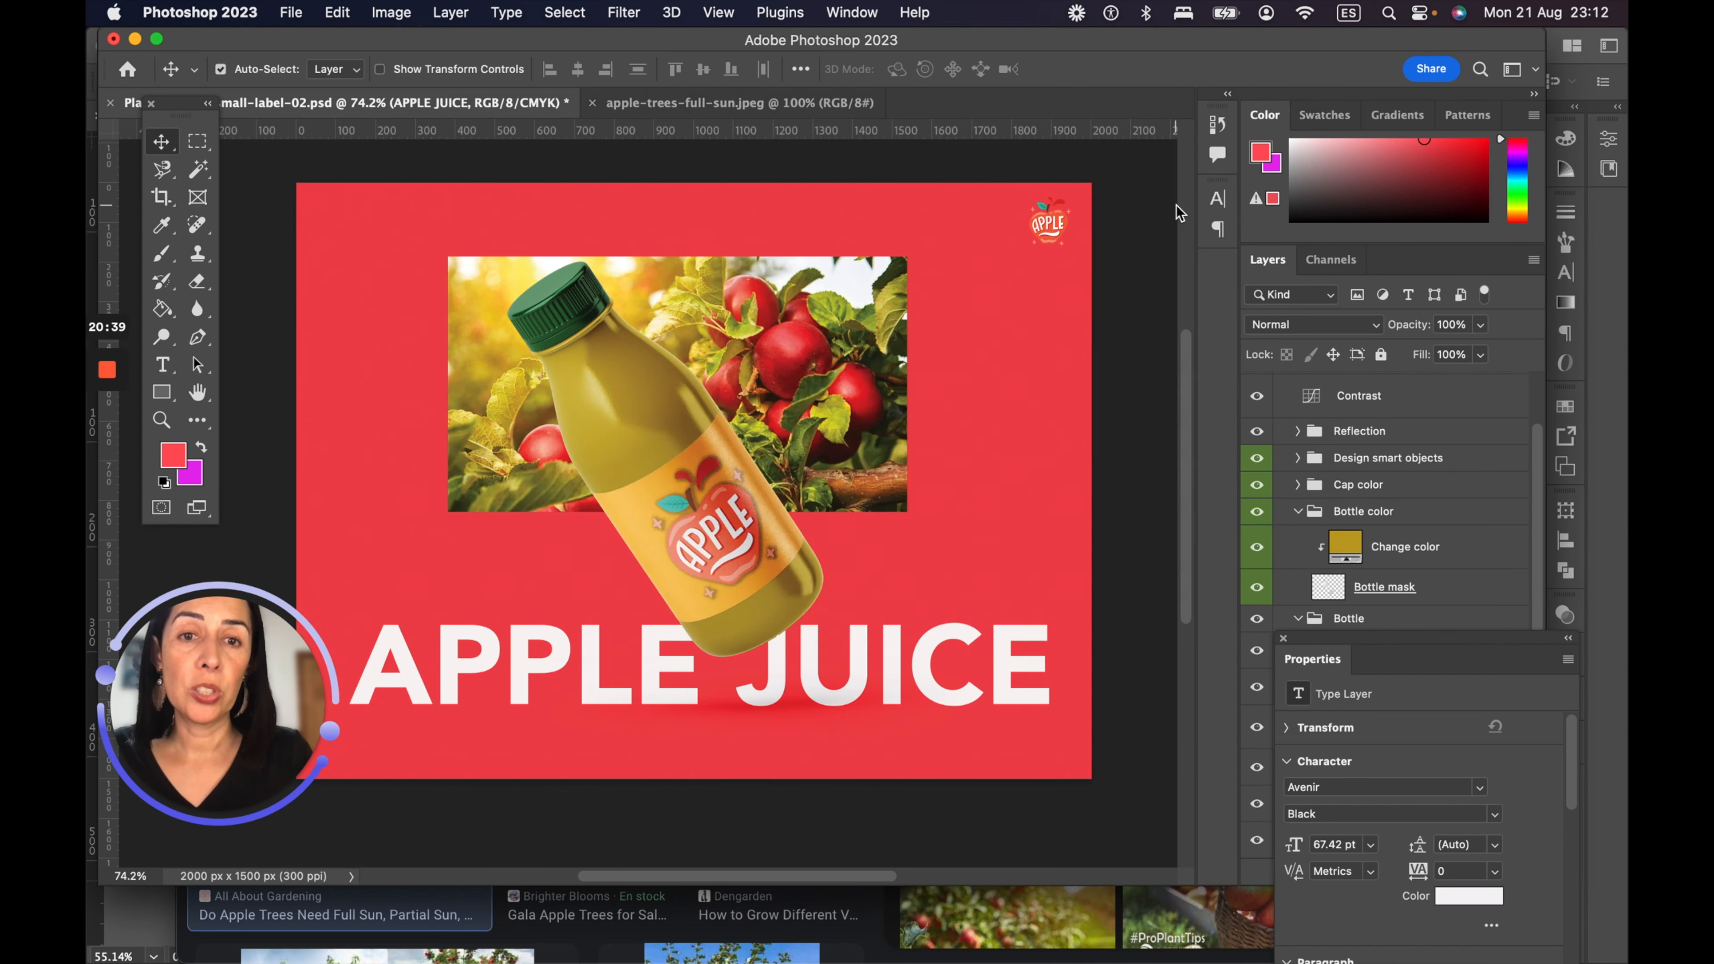
{"action": "key", "text": "Return"}
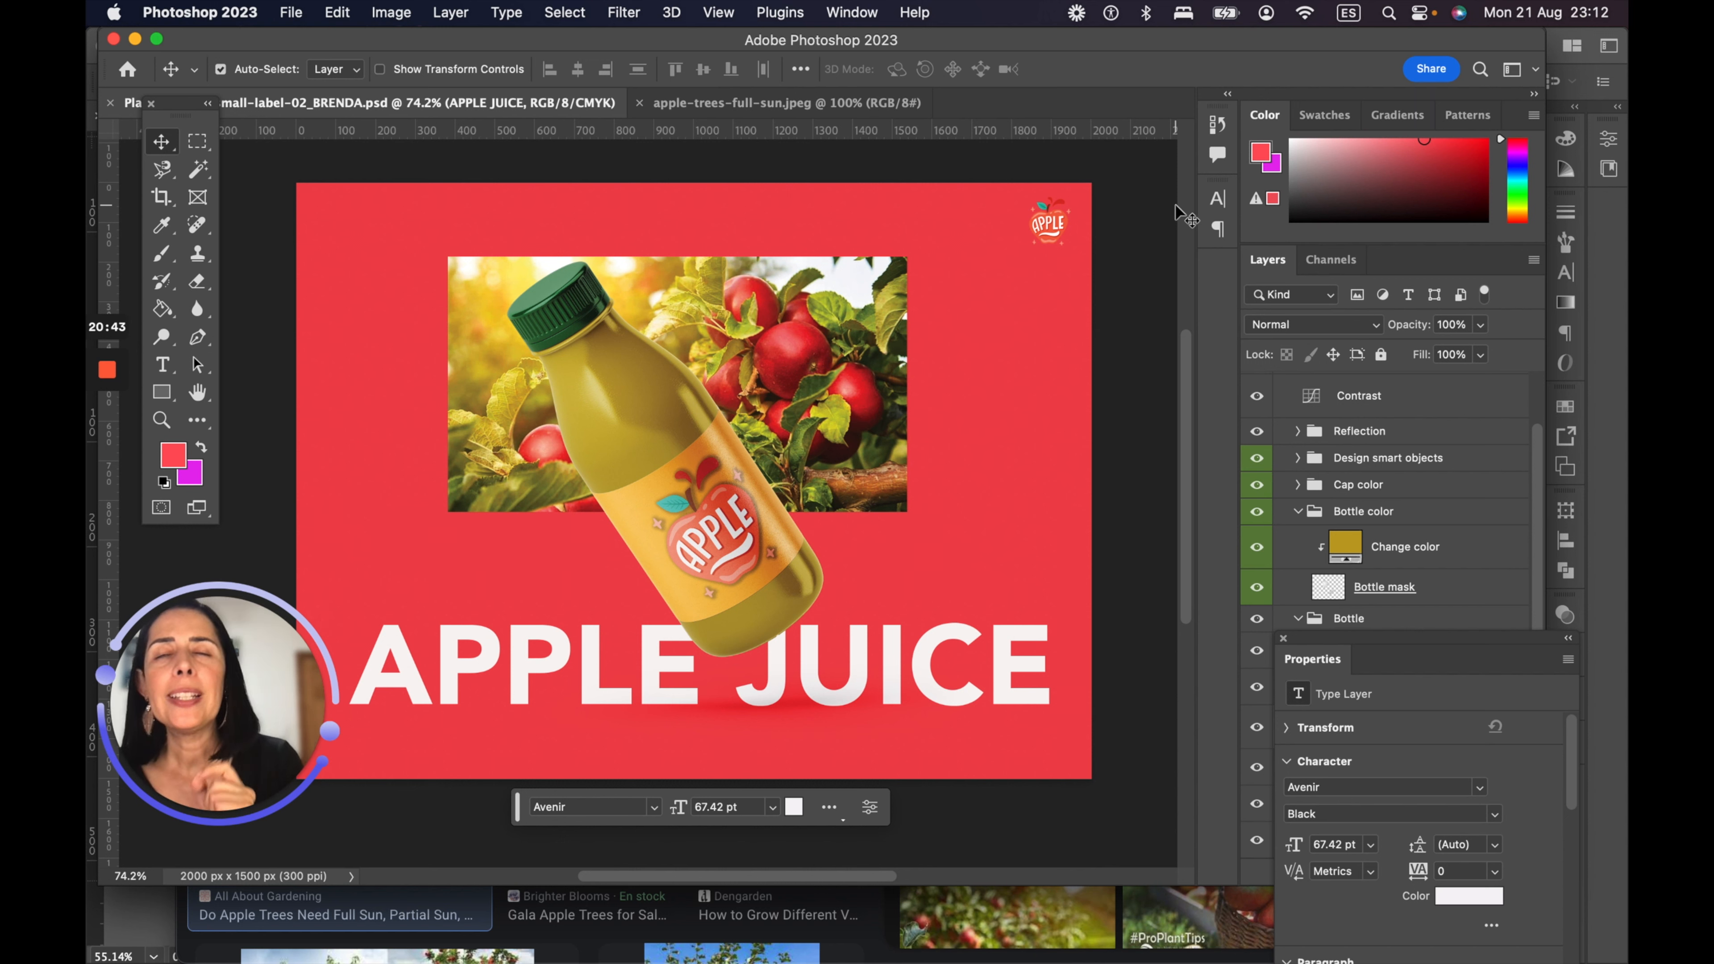
Step: Check the mockup's pixel dimensions and resolution in Image Size
{"action": "left_click", "coordinate": [389, 13]}
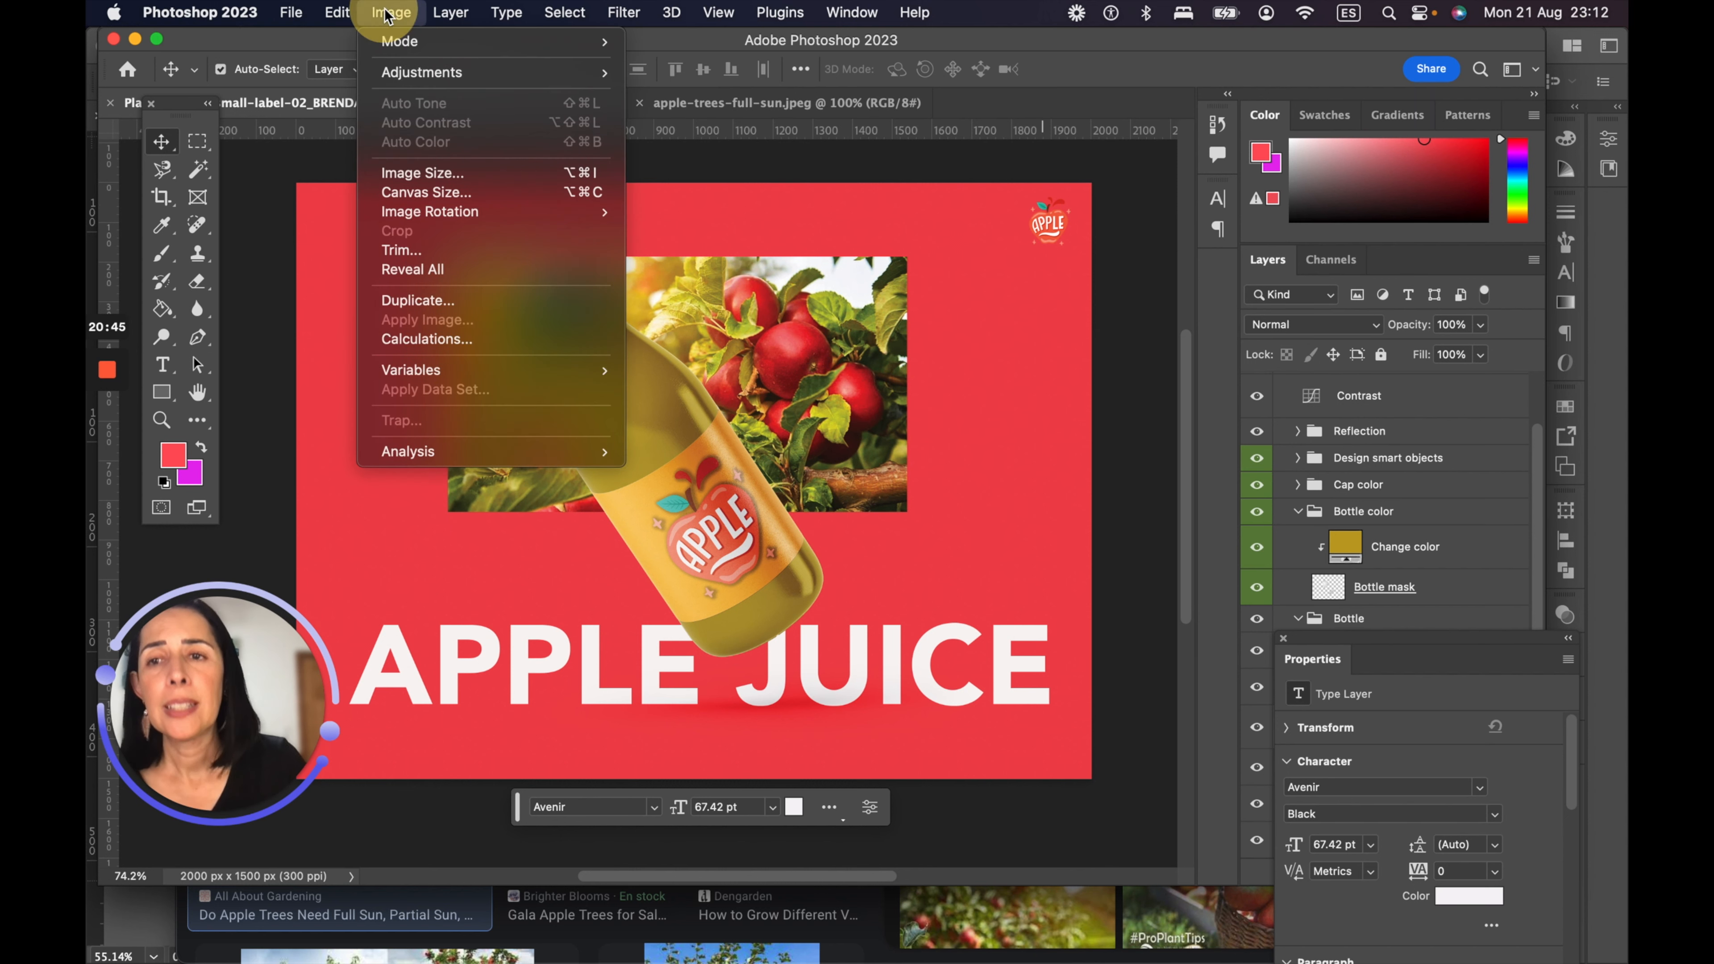
{"action": "left_click", "coordinate": [502, 175]}
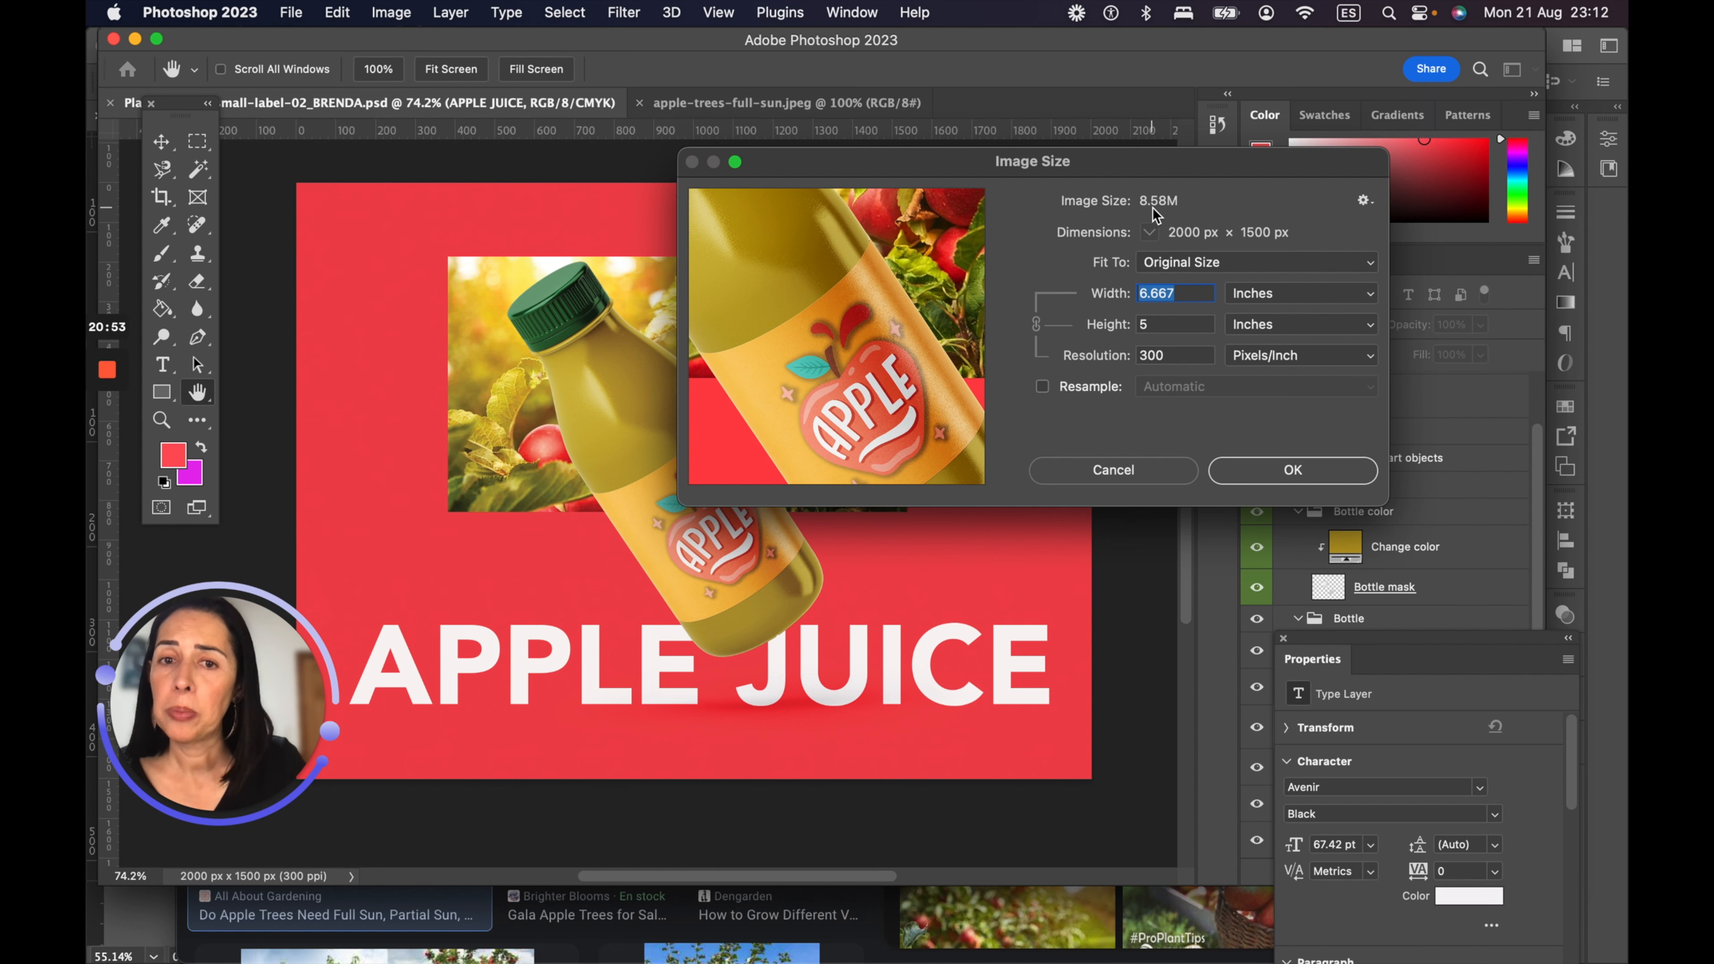
{"action": "left_click", "coordinate": [1288, 473]}
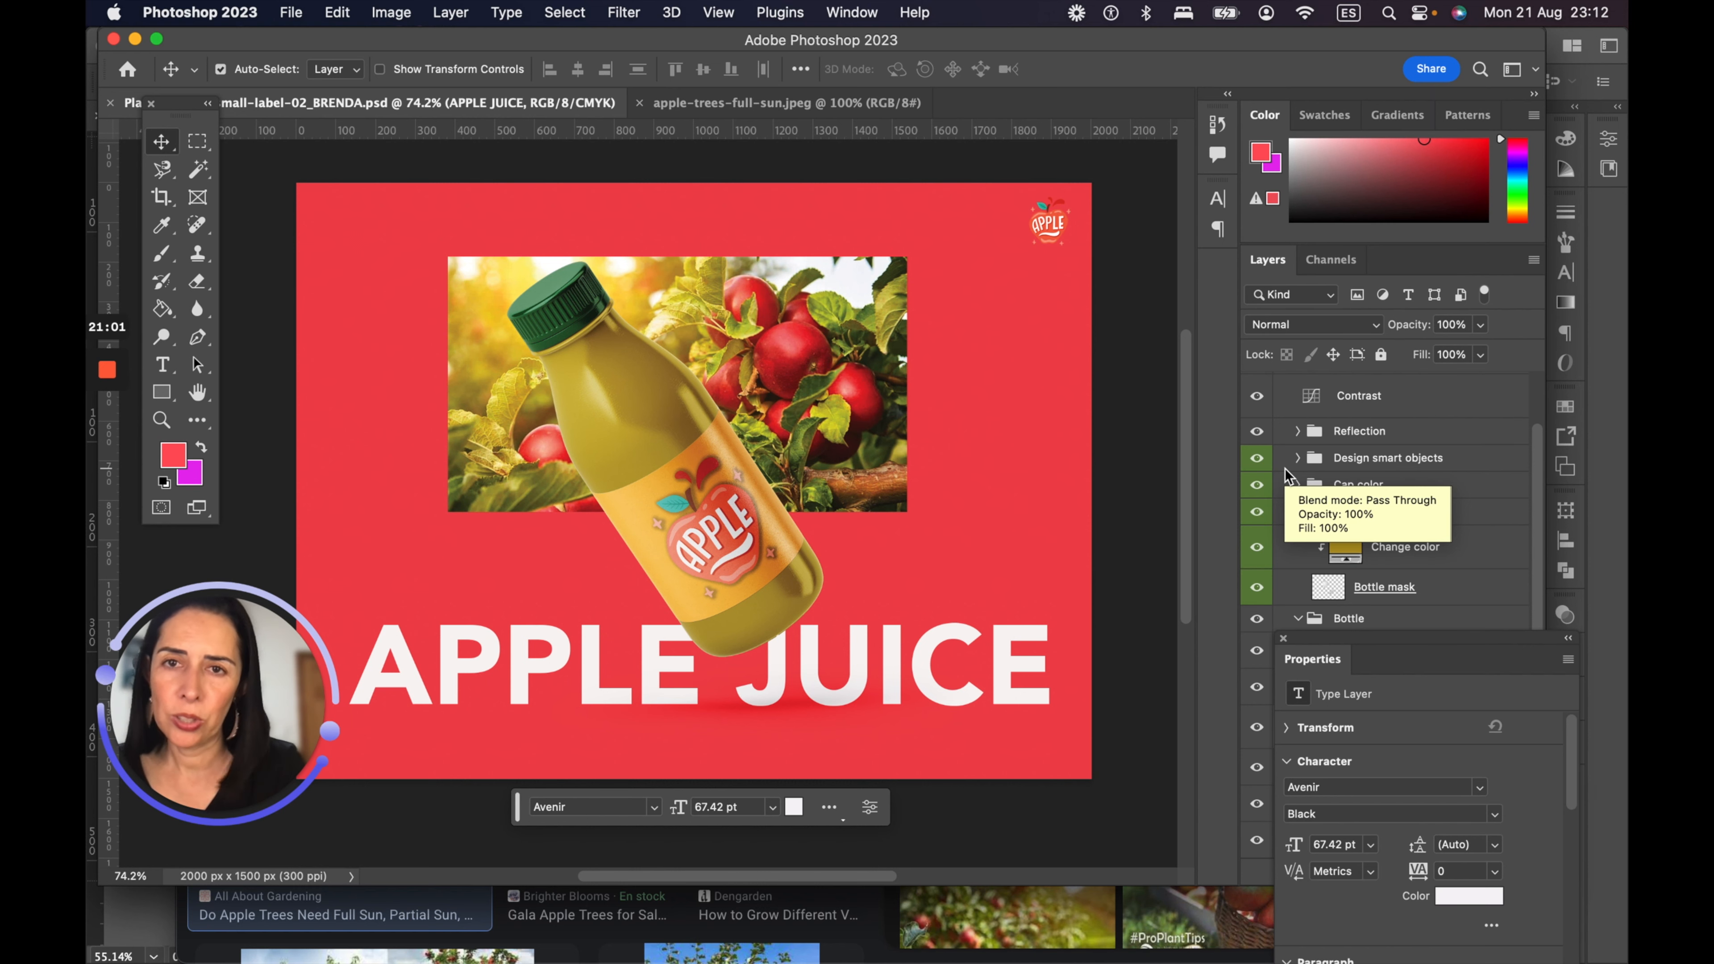
Step: Close the floating Properties window to uncover the lower layers, and briefly hide and show the apple tree photo layer again
{"action": "scroll", "coordinate": [1284, 473], "scroll_direction": "down", "scroll_amount": 2}
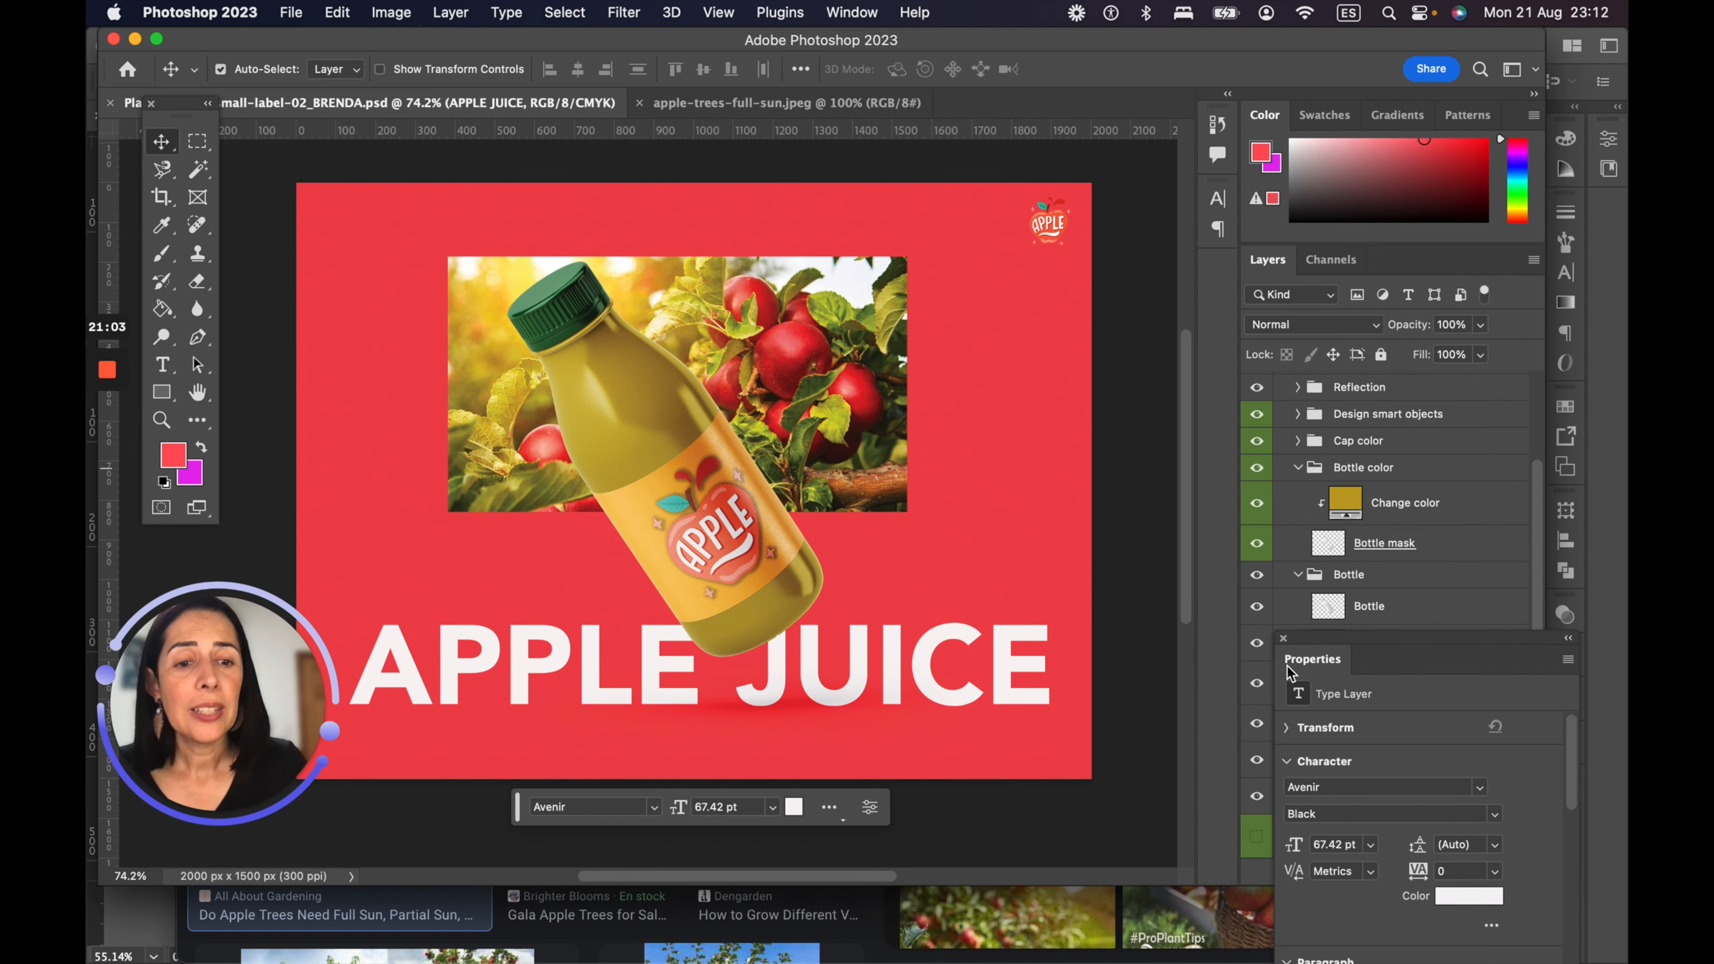
{"action": "left_click", "coordinate": [1284, 638]}
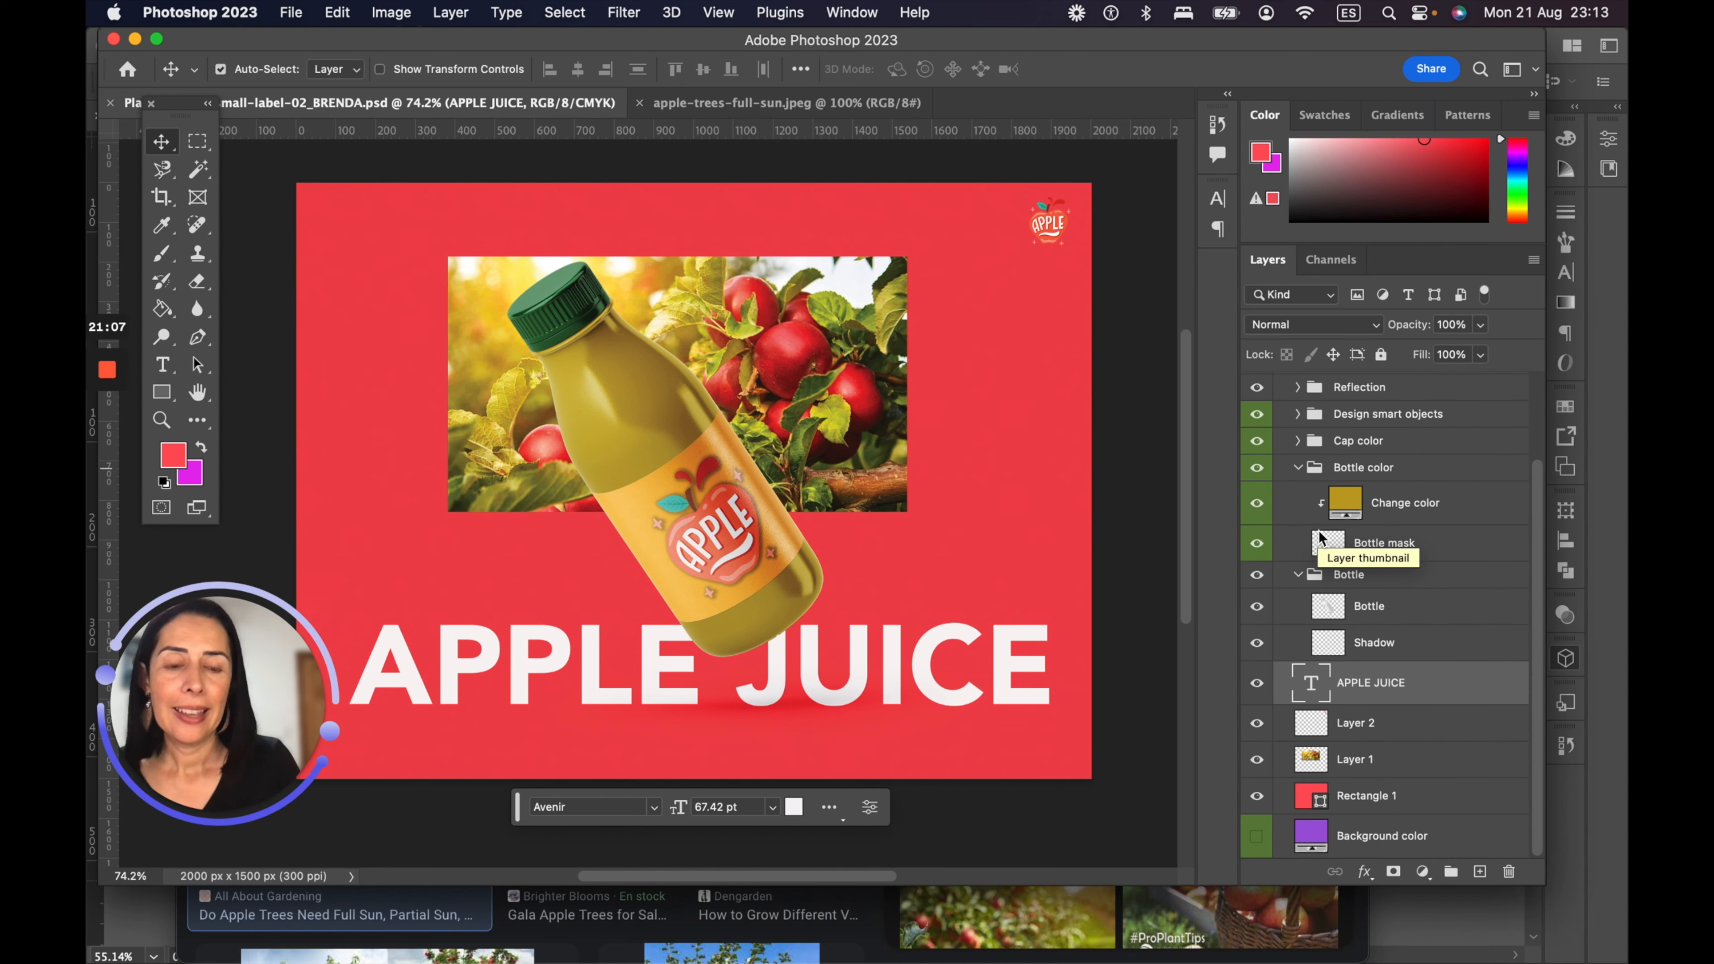
{"action": "left_click", "coordinate": [1256, 759]}
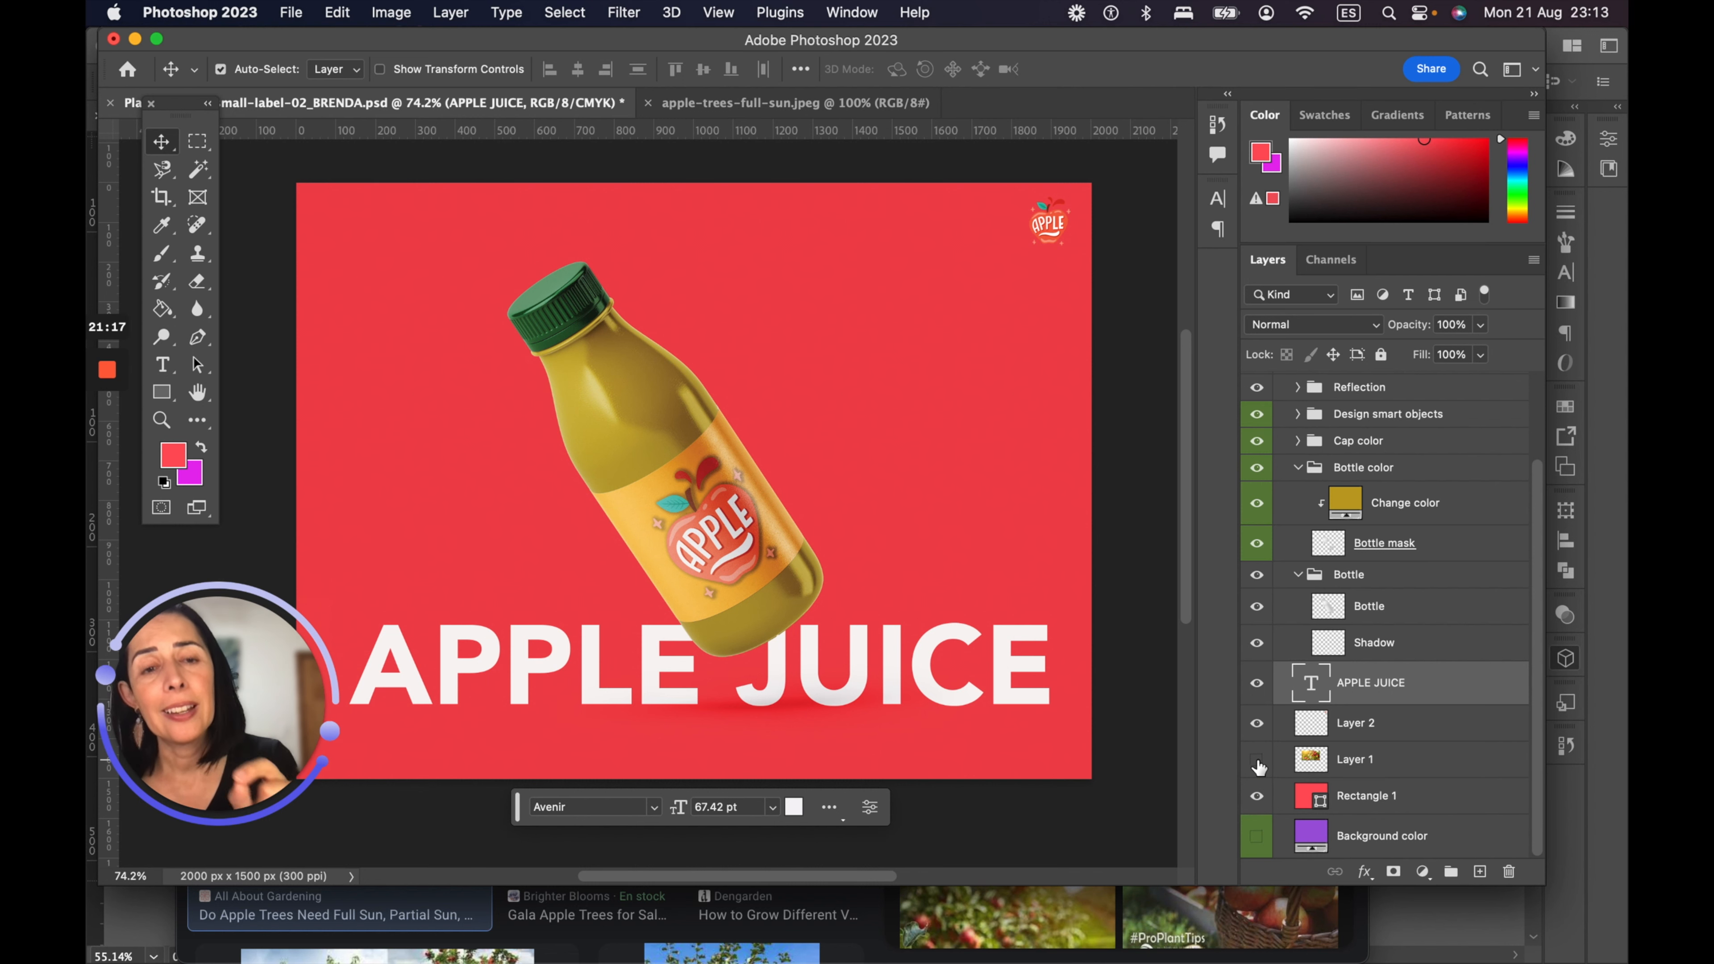
{"action": "left_click", "coordinate": [1256, 761]}
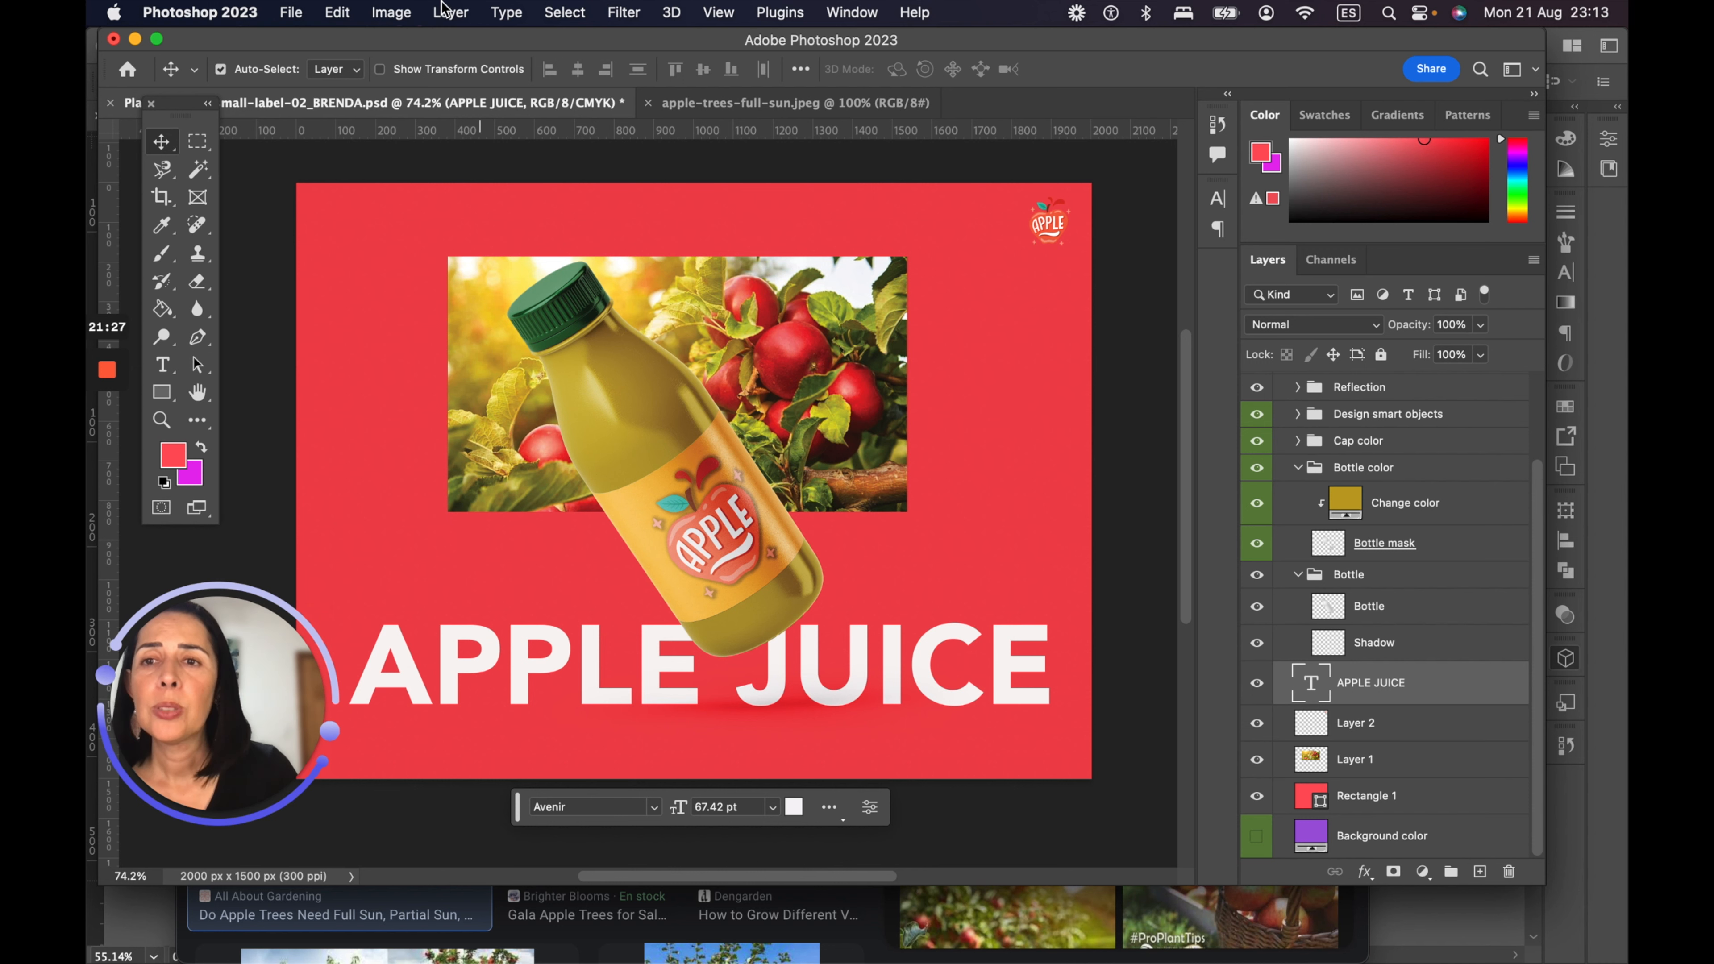
Step: Flatten the mockup into a single background layer, agreeing to discard the hidden layers
{"action": "left_click", "coordinate": [448, 12]}
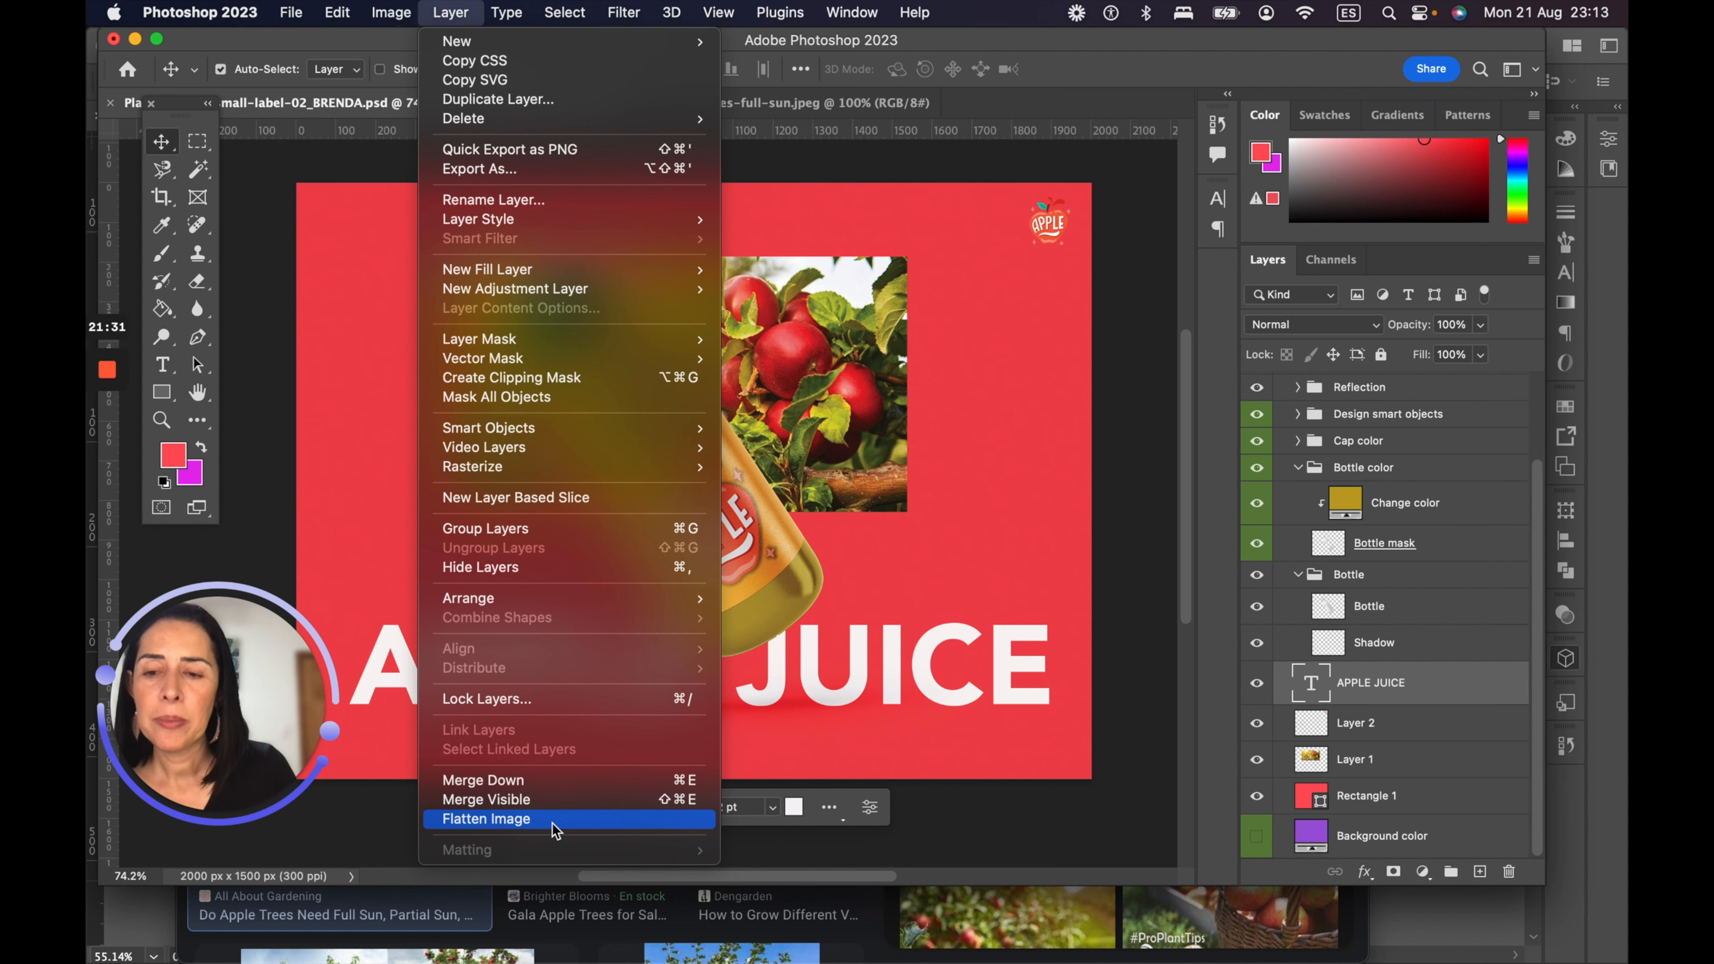
{"action": "left_click", "coordinate": [1330, 232]}
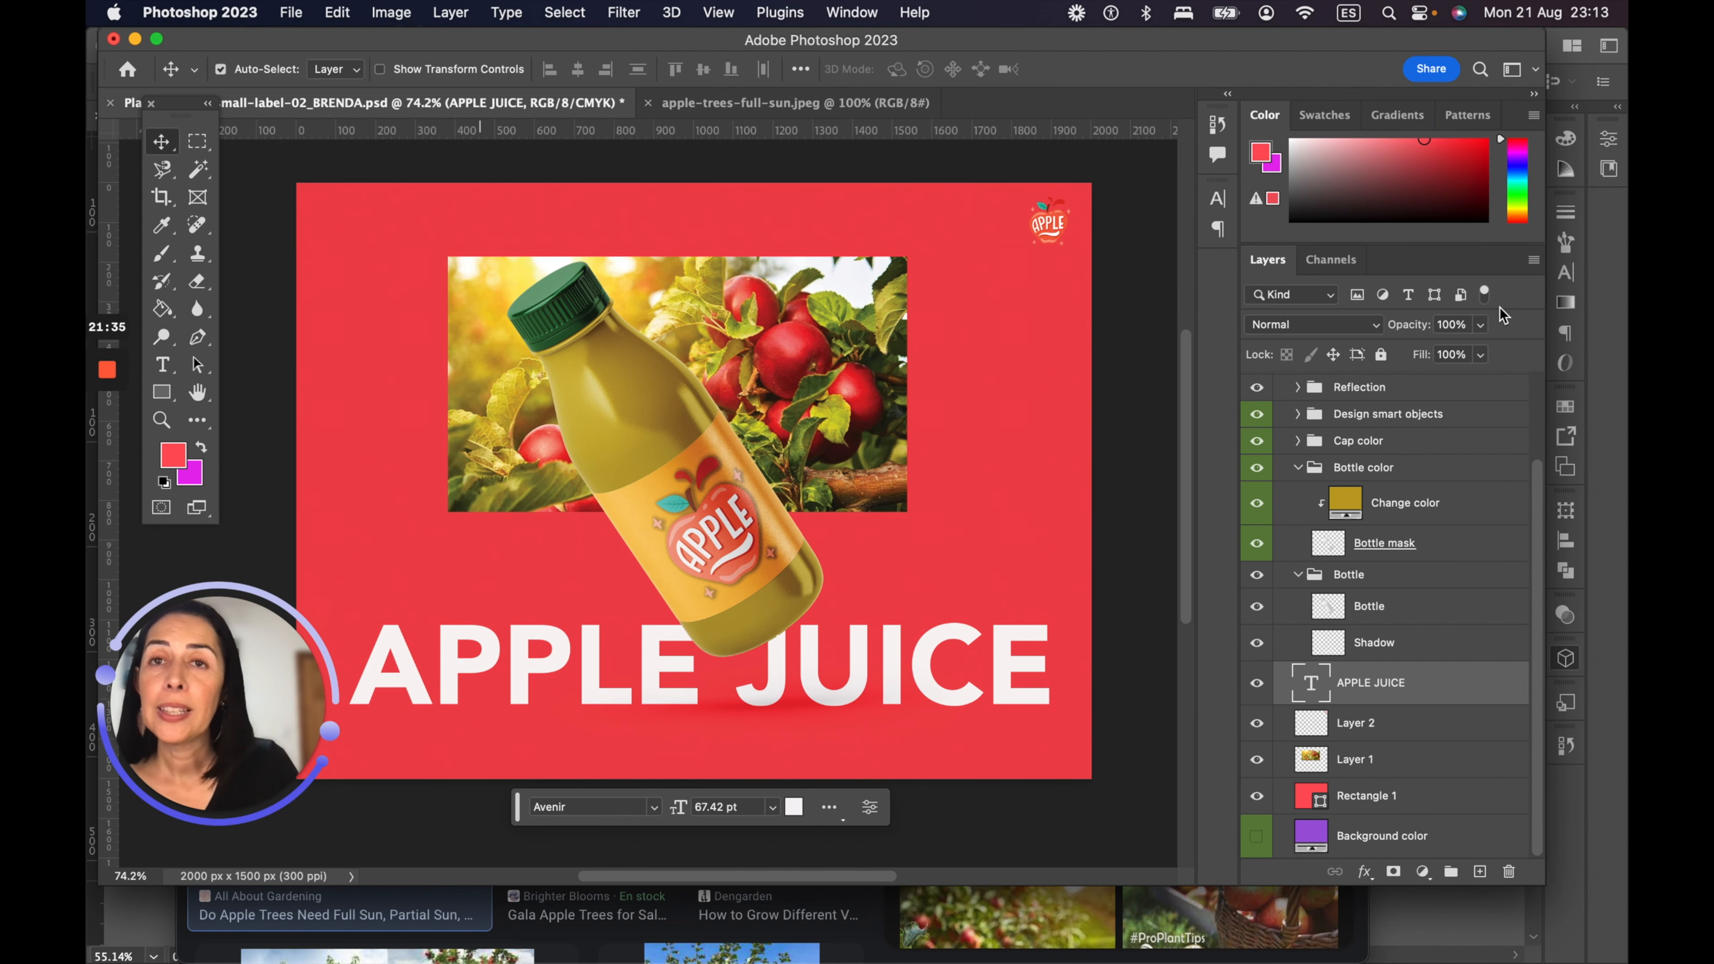
{"action": "left_click", "coordinate": [1534, 263]}
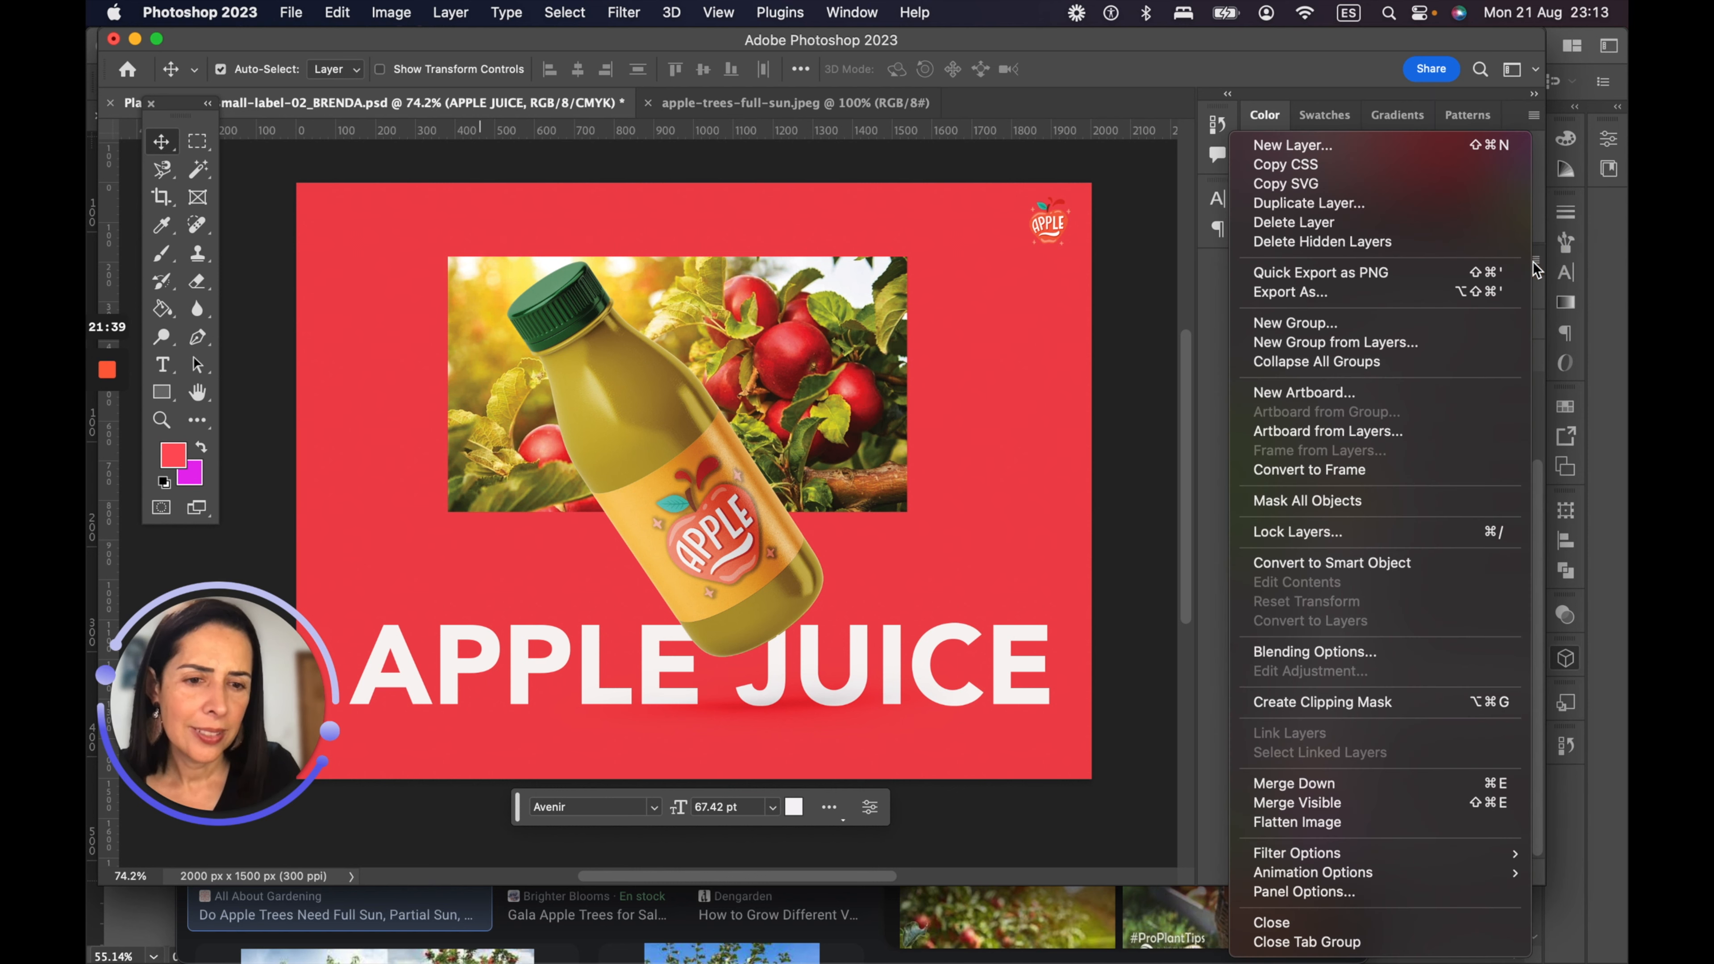
{"action": "left_click", "coordinate": [1357, 823]}
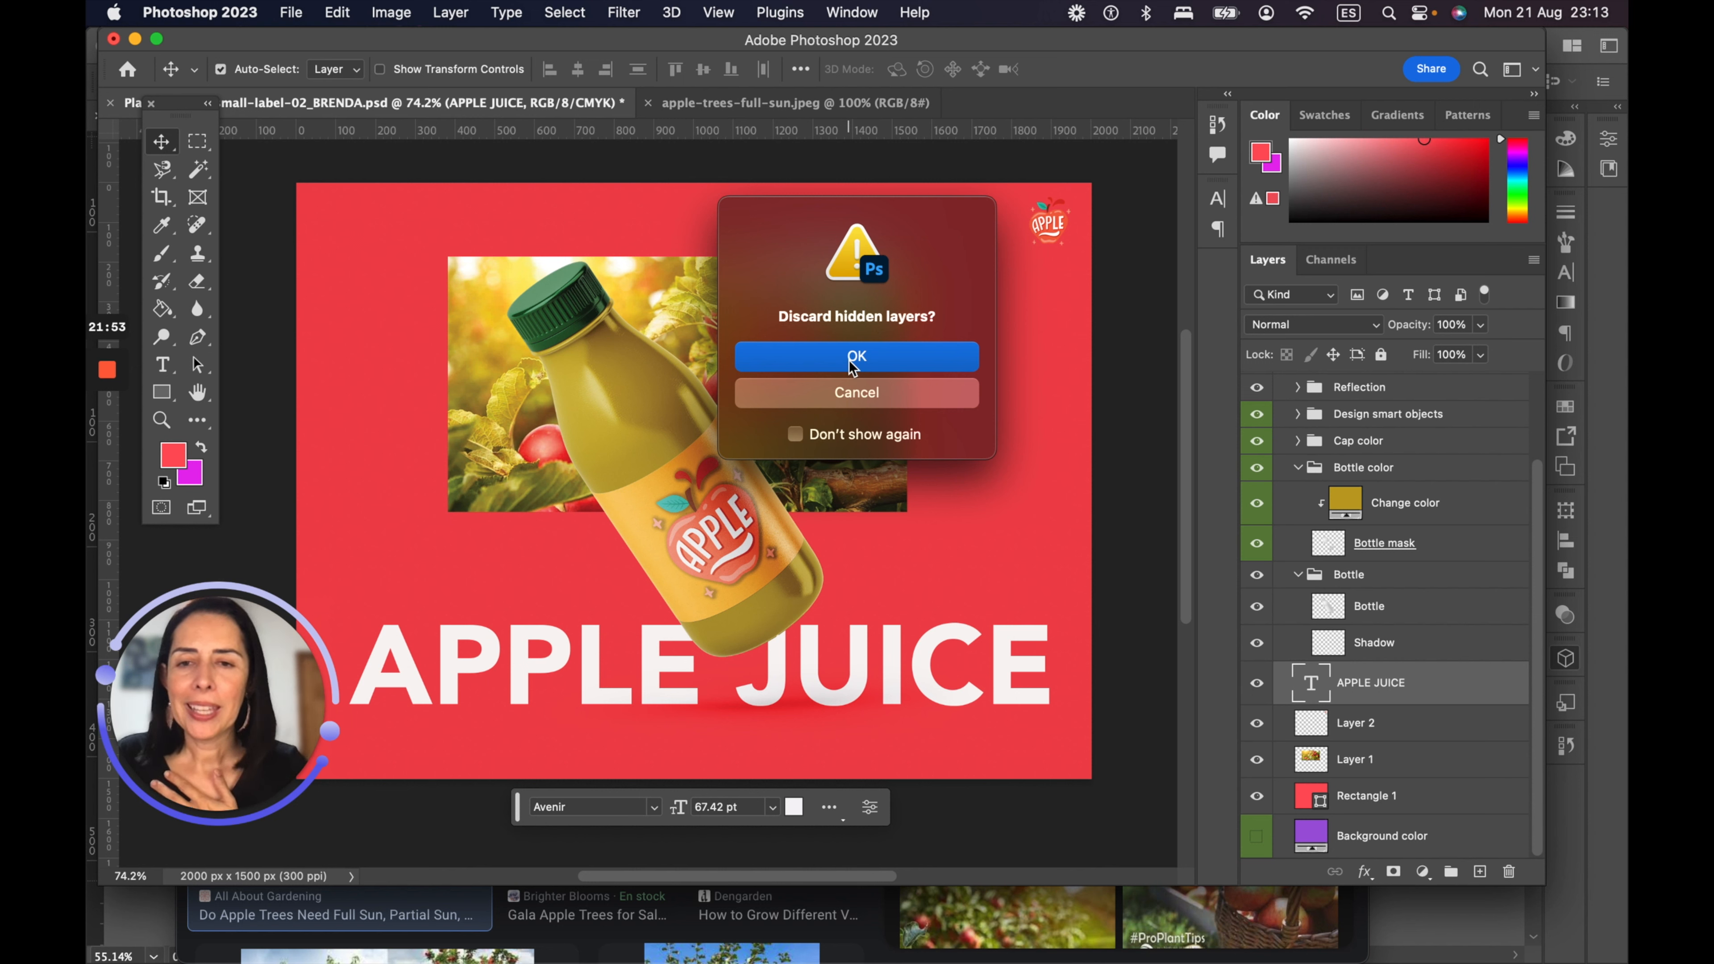
{"action": "left_click", "coordinate": [852, 367]}
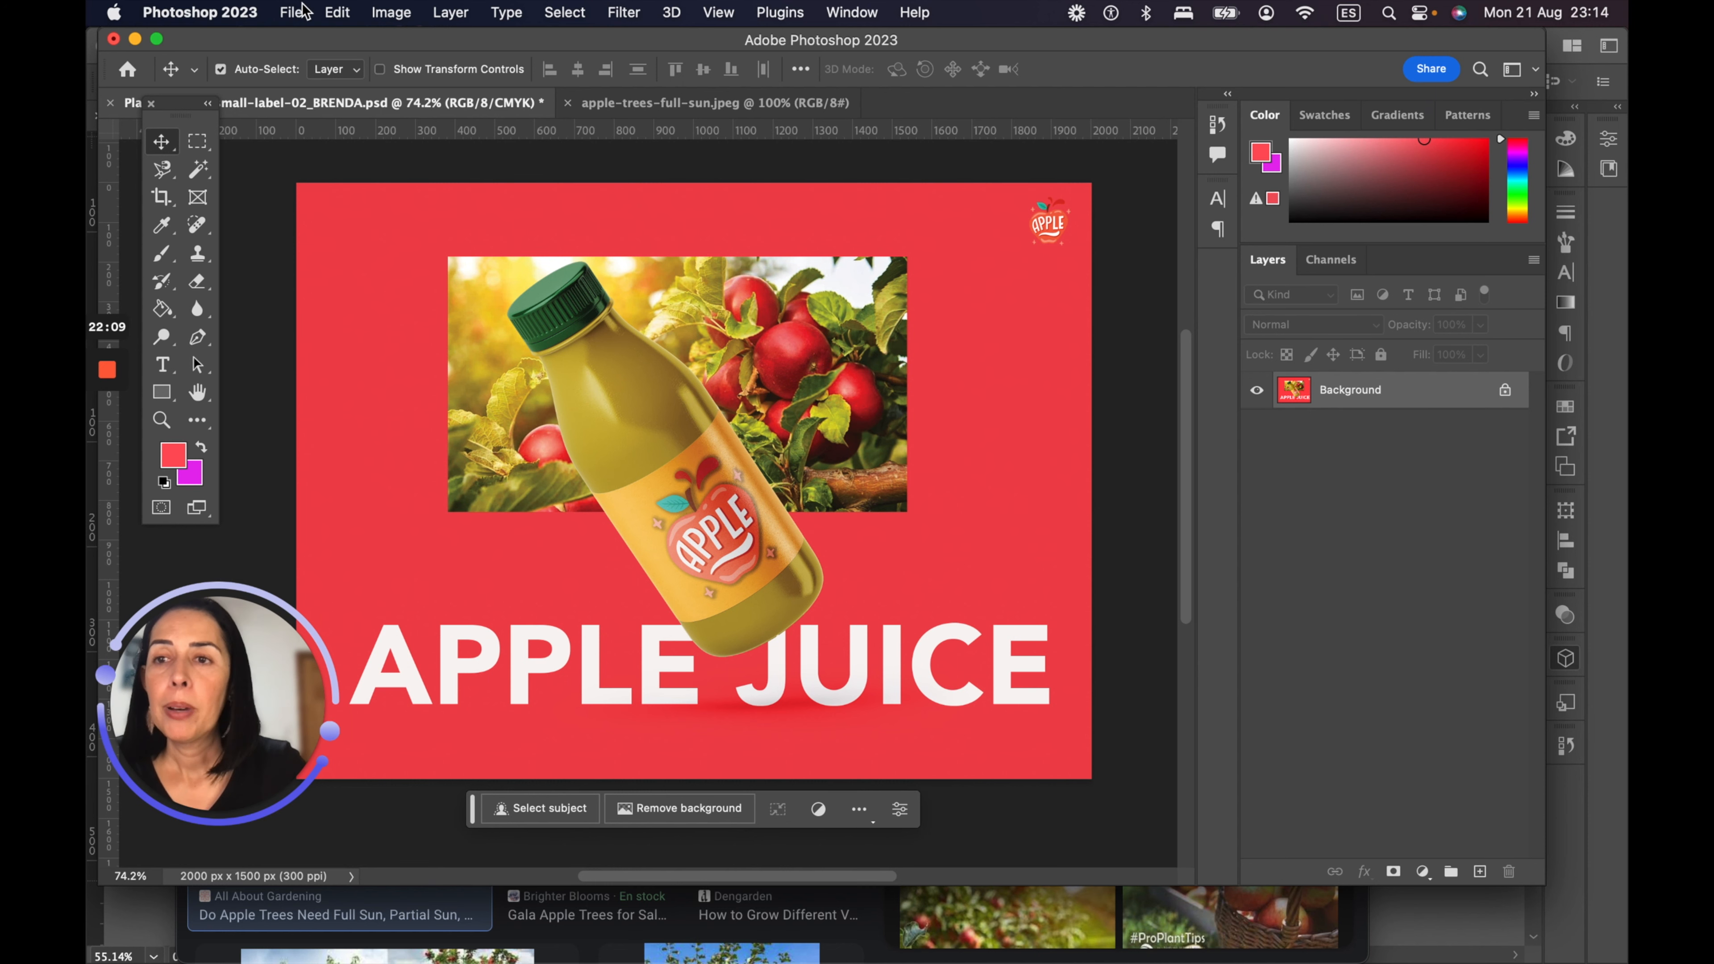
Step: Save the flattened mockup in Downloads in JPEG format under the same file name, with the sRGB IEC61966-2.1 color profile embedded
{"action": "left_click", "coordinate": [289, 12]}
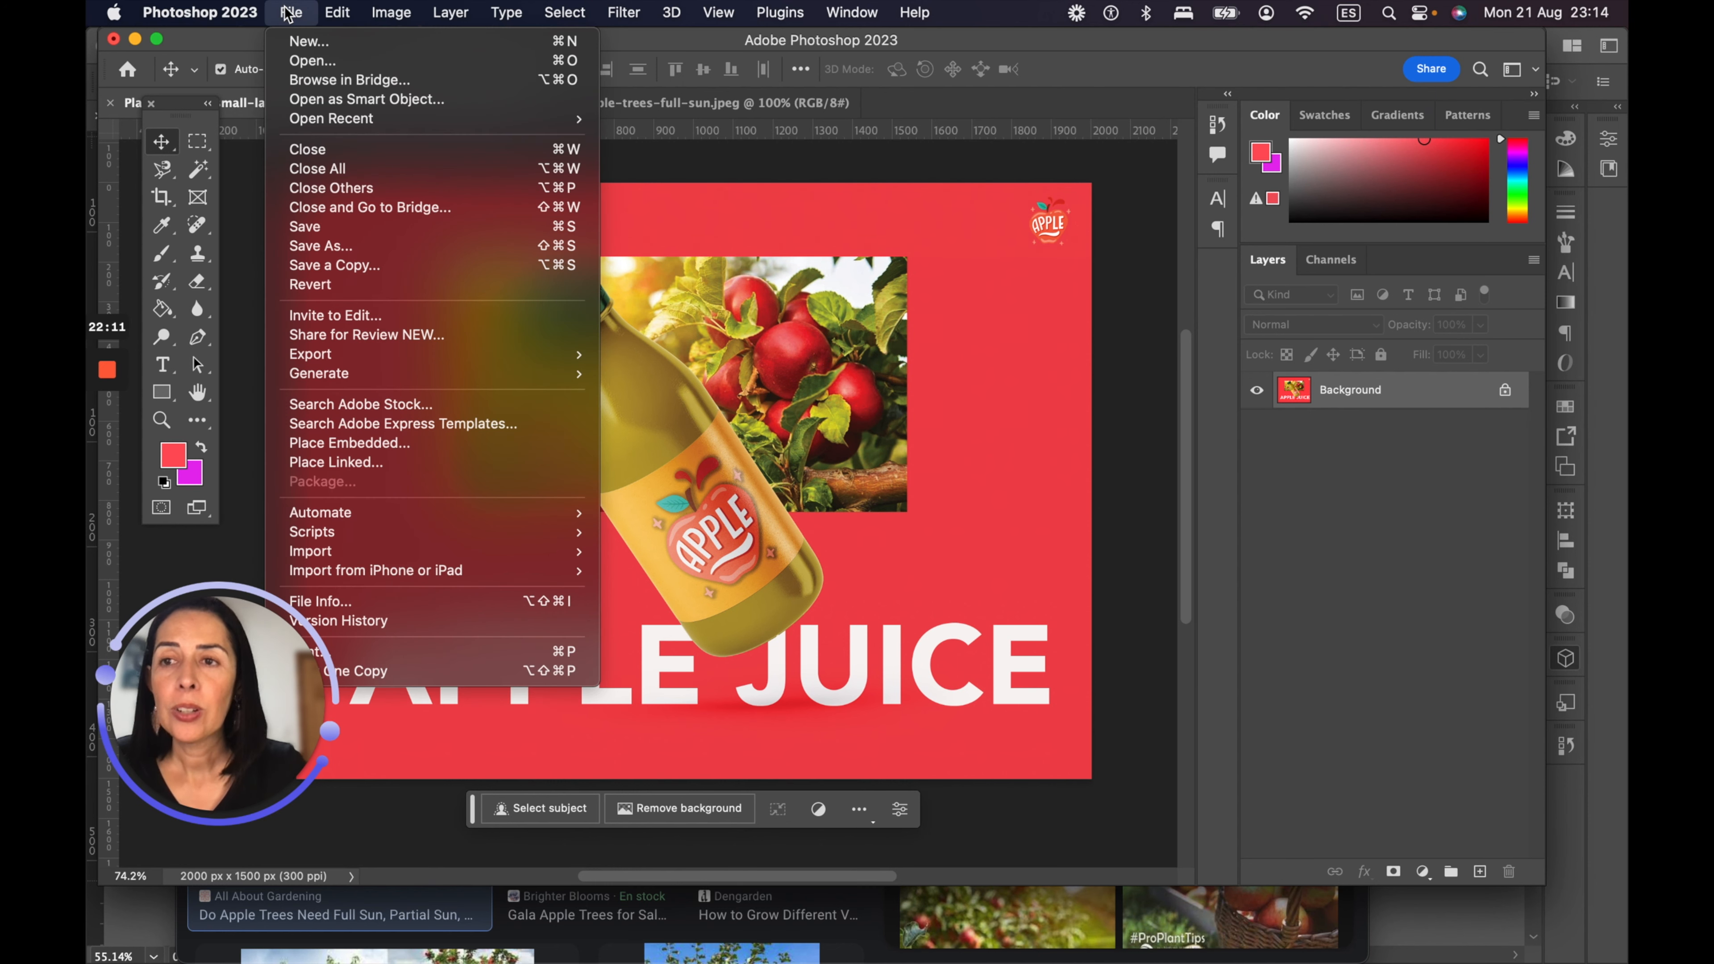
{"action": "left_click", "coordinate": [338, 246]}
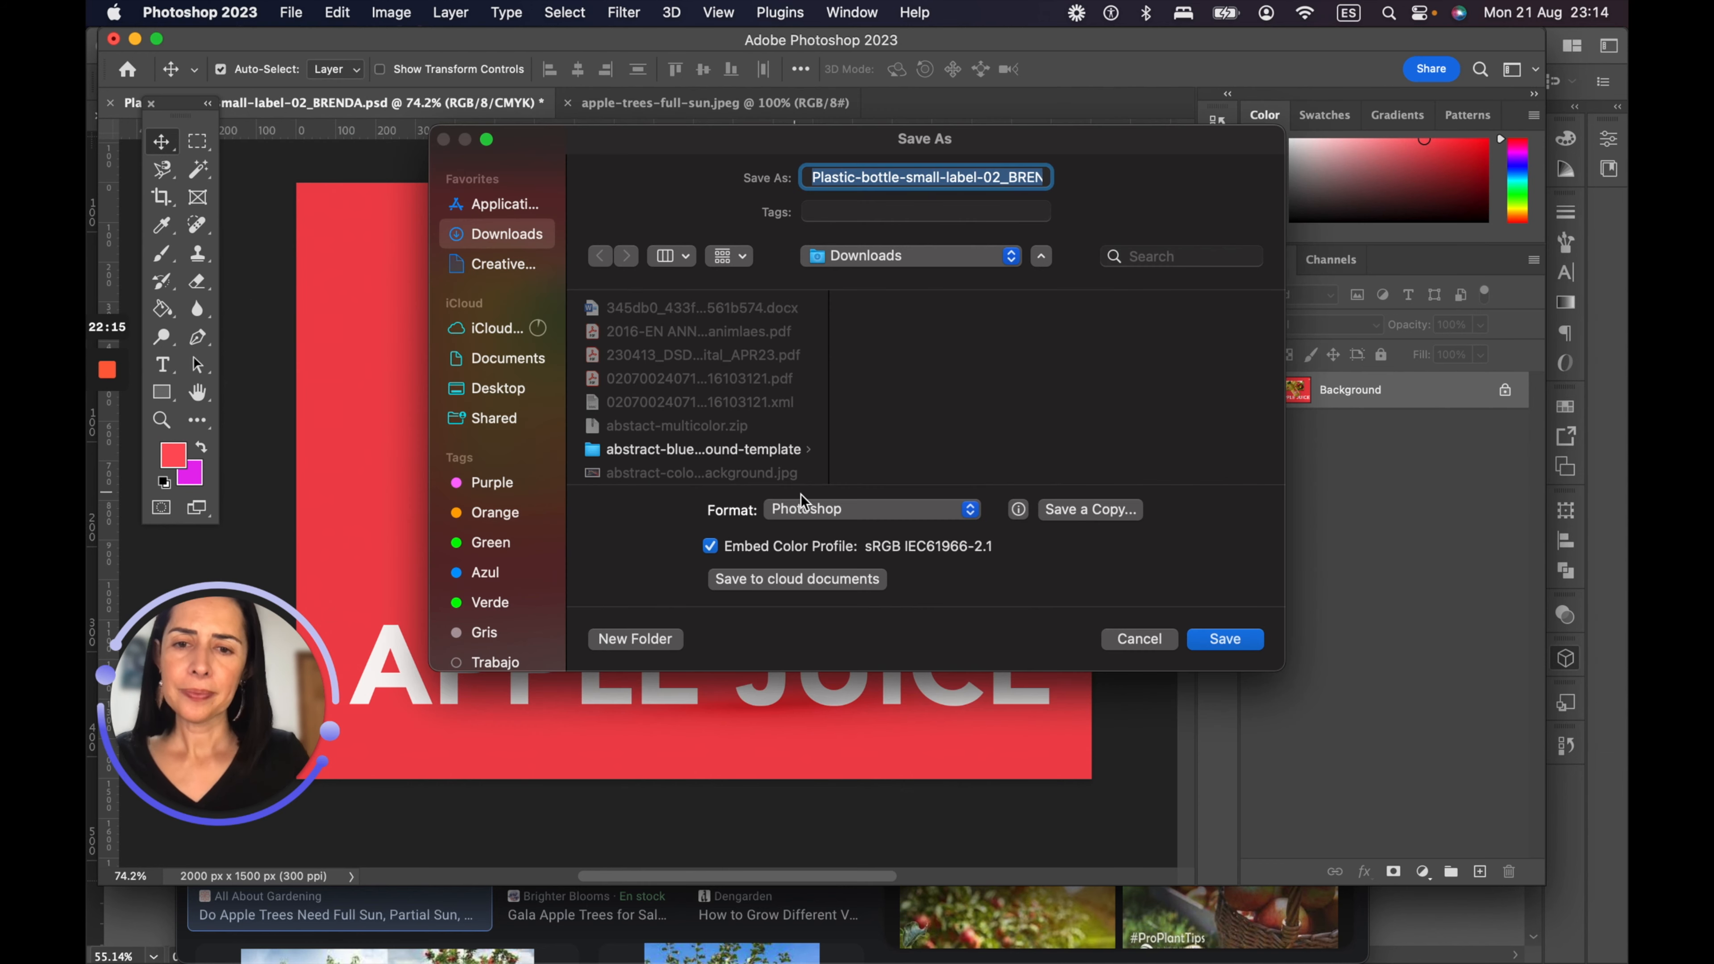
{"action": "left_click", "coordinate": [803, 509]}
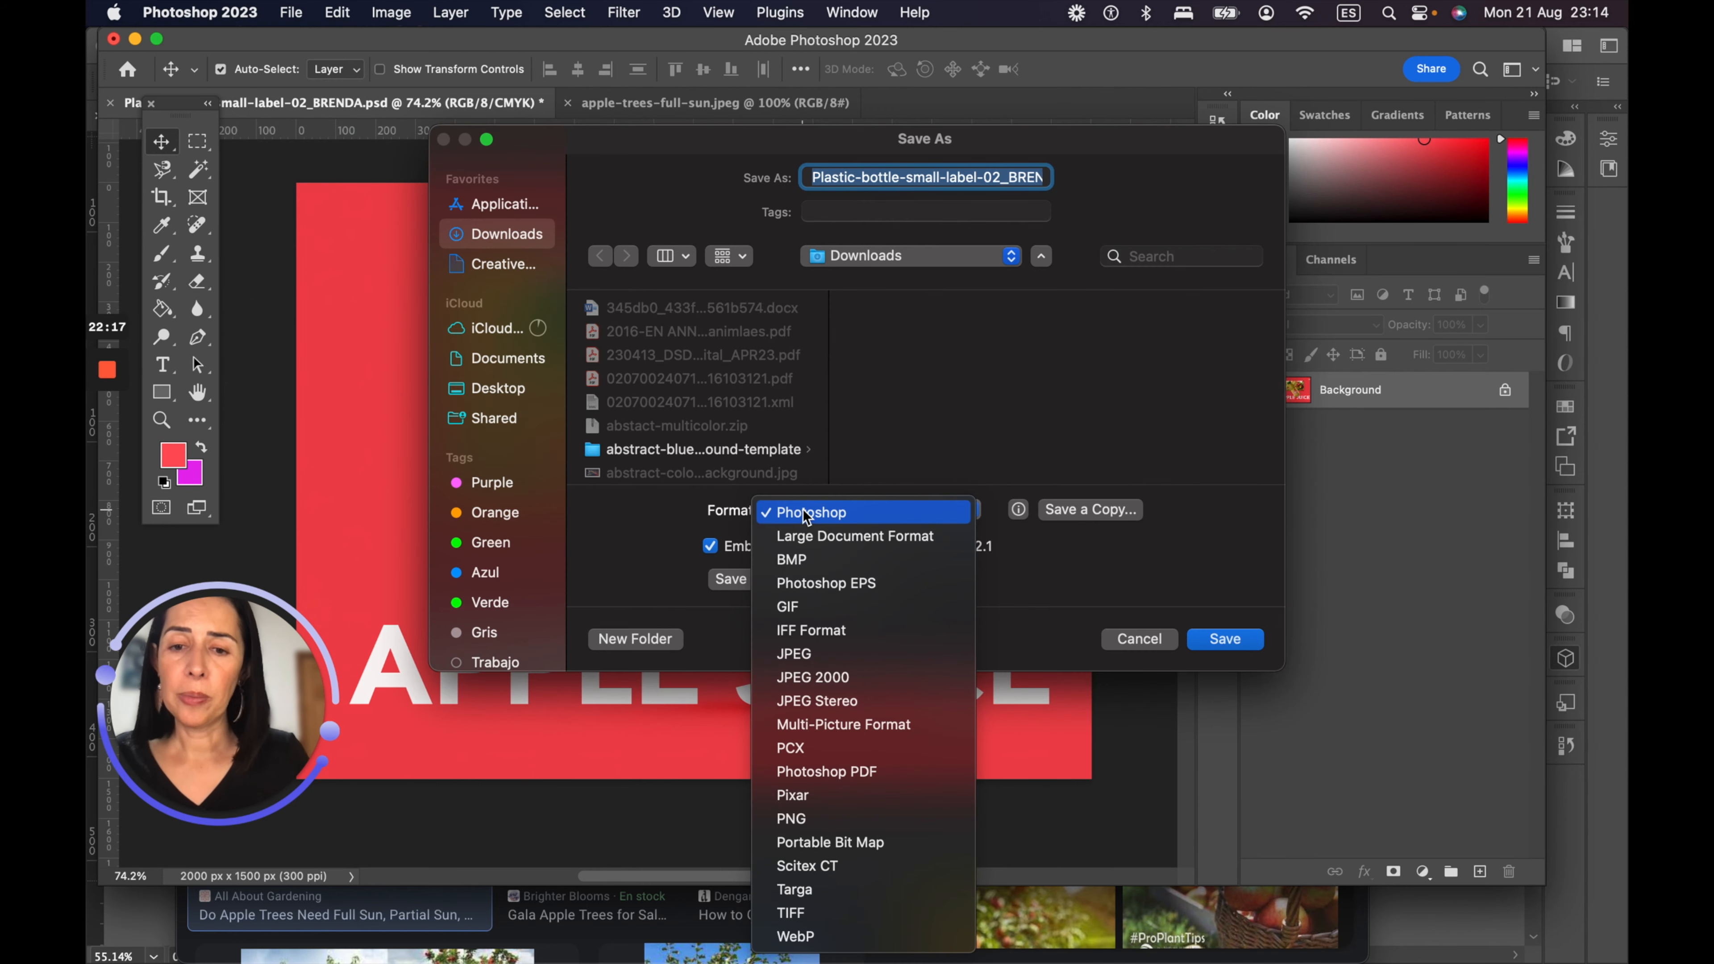
{"action": "left_click", "coordinate": [805, 654]}
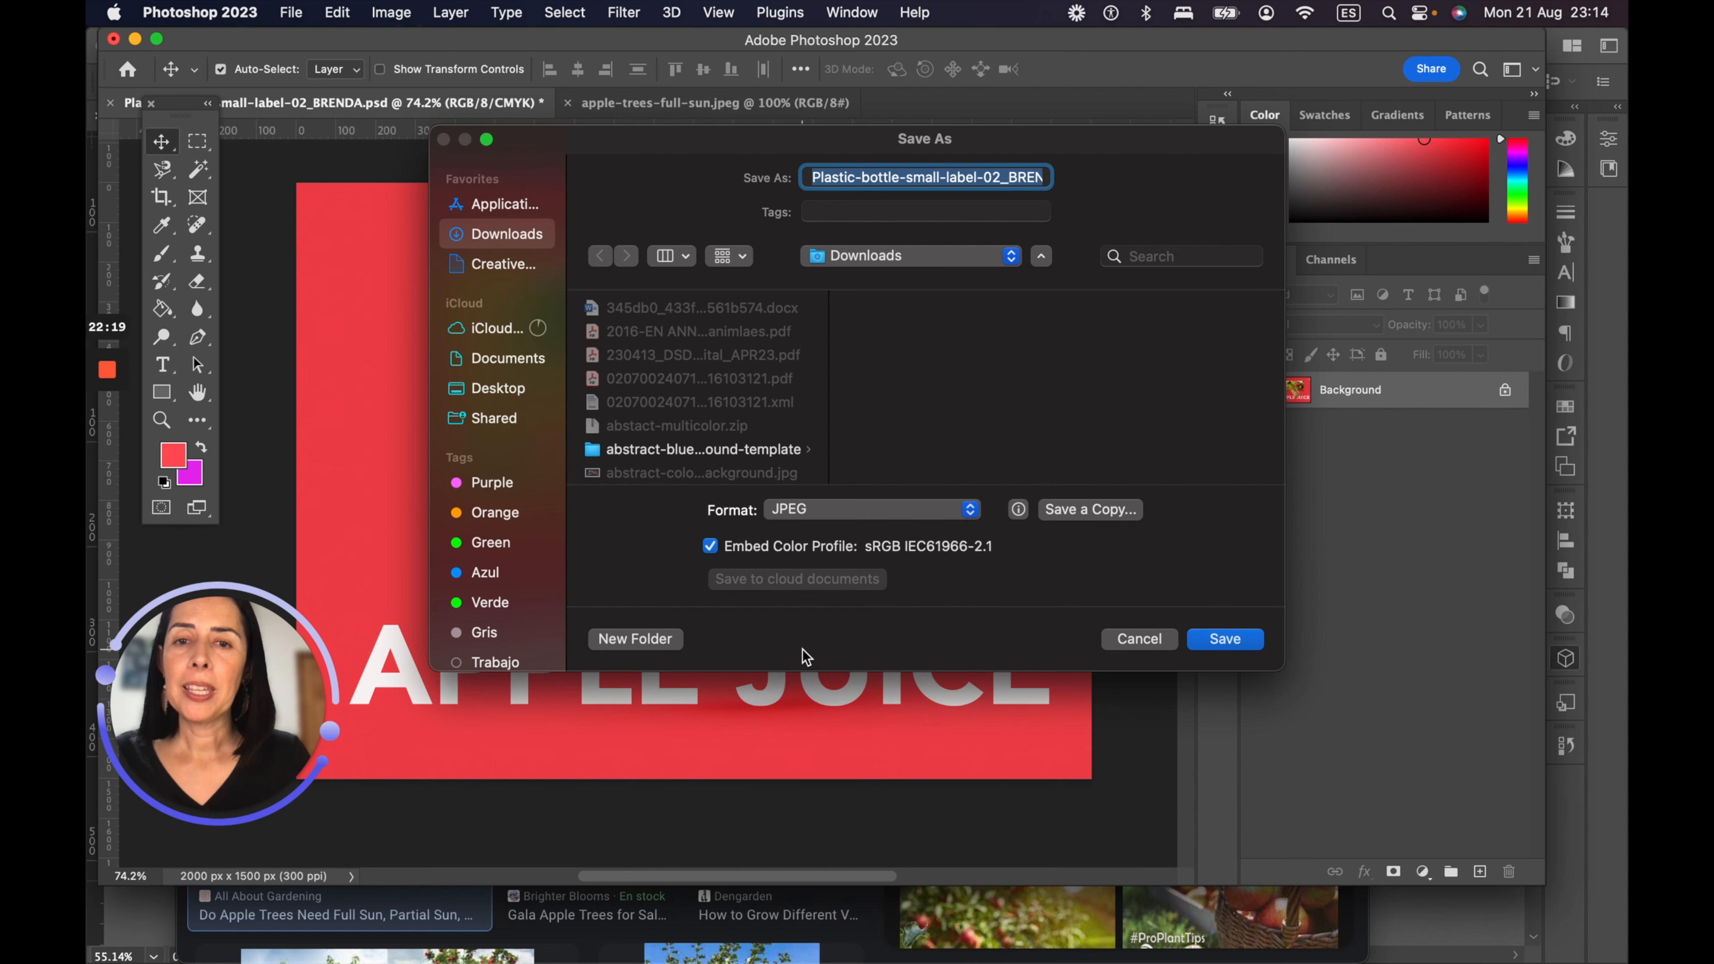
{"action": "left_click", "coordinate": [1016, 179]}
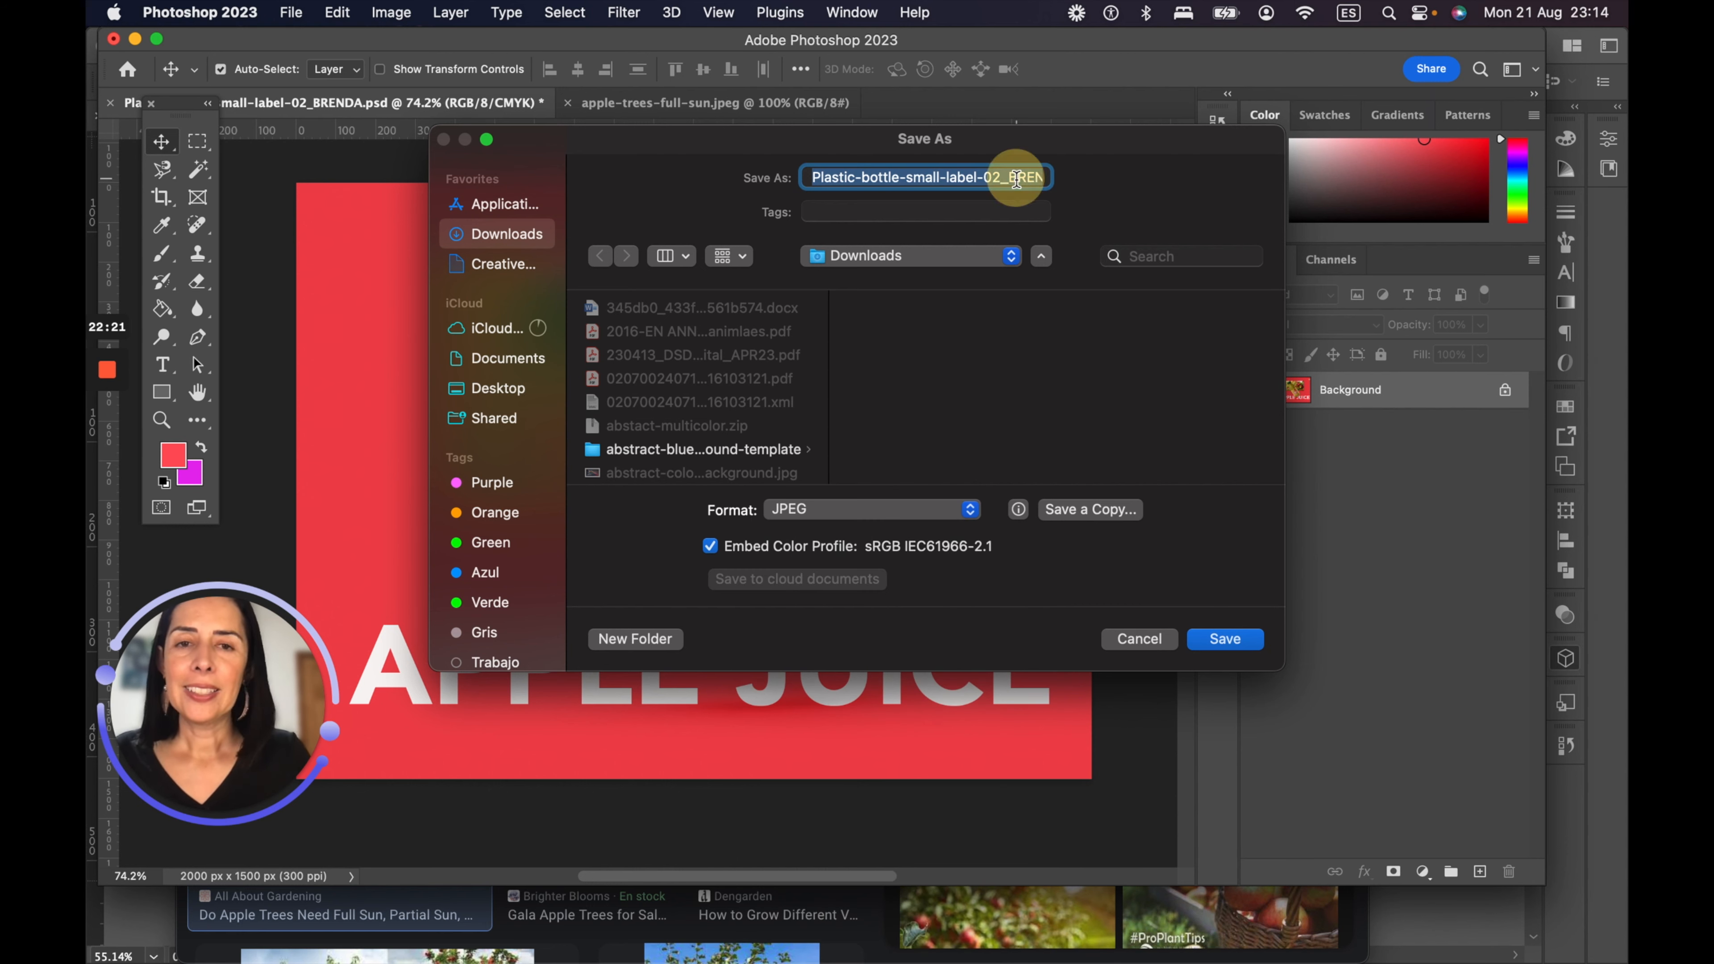
{"action": "left_click", "coordinate": [1226, 643]}
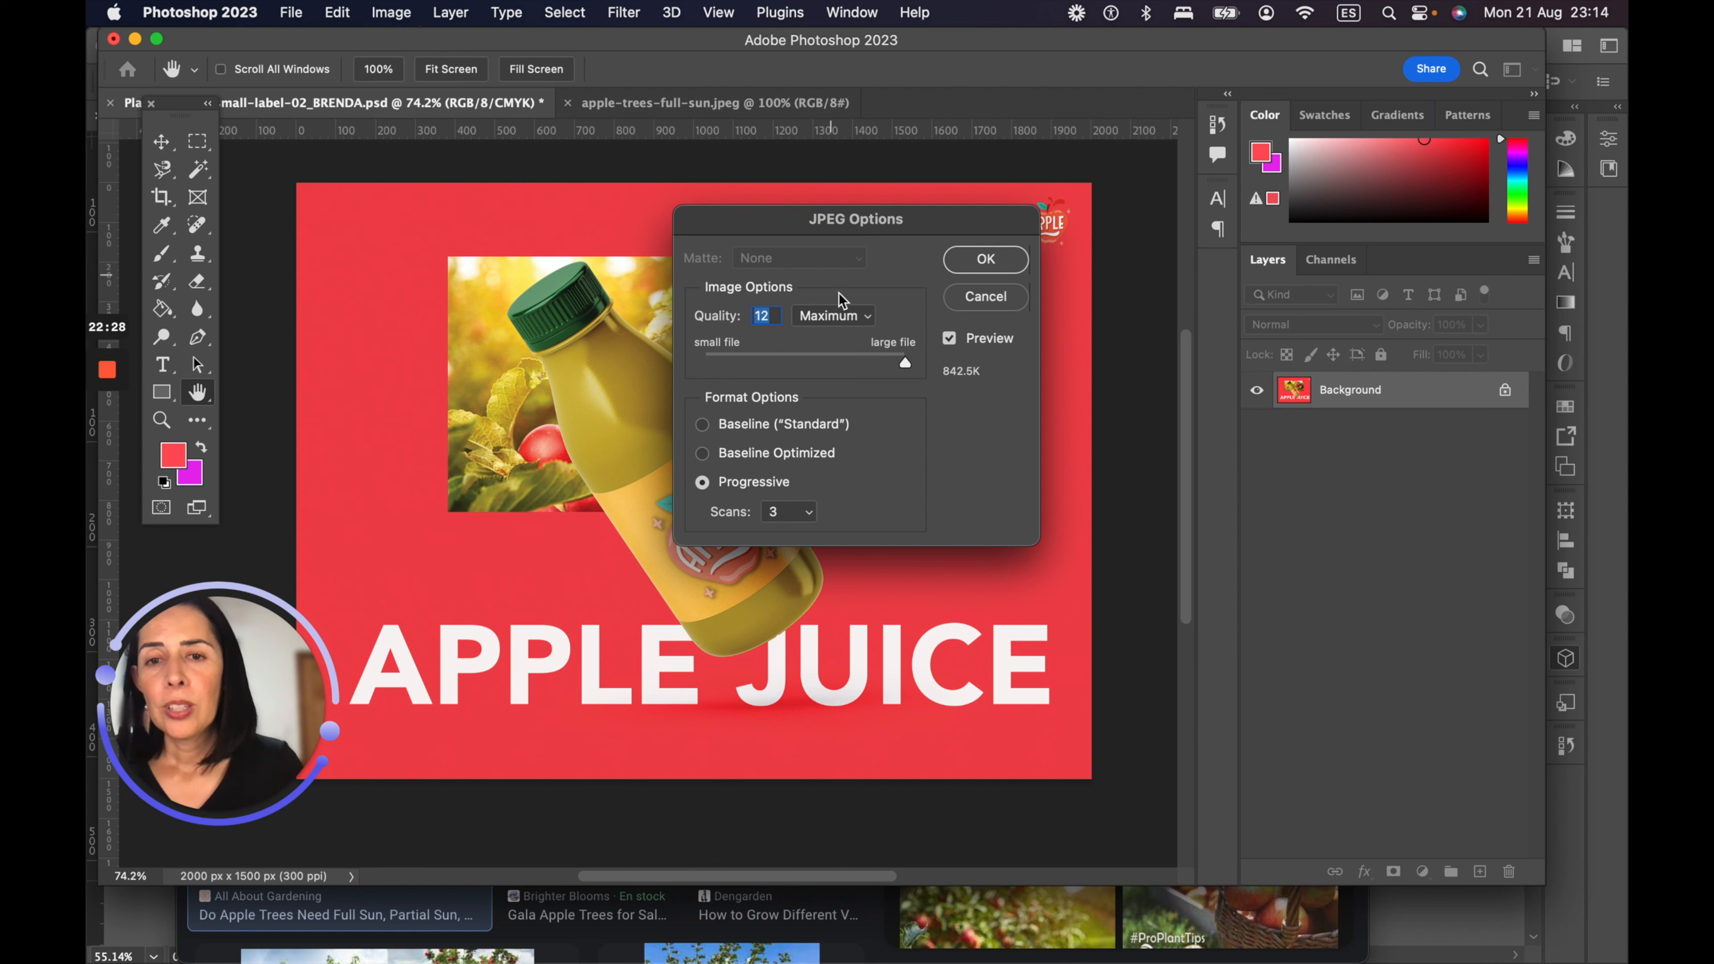
Step: Export the JPEG at maximum quality 12 with the Baseline Optimized format option
{"action": "left_click_drag", "start_coordinate": [905, 365], "coordinate": [960, 368]}
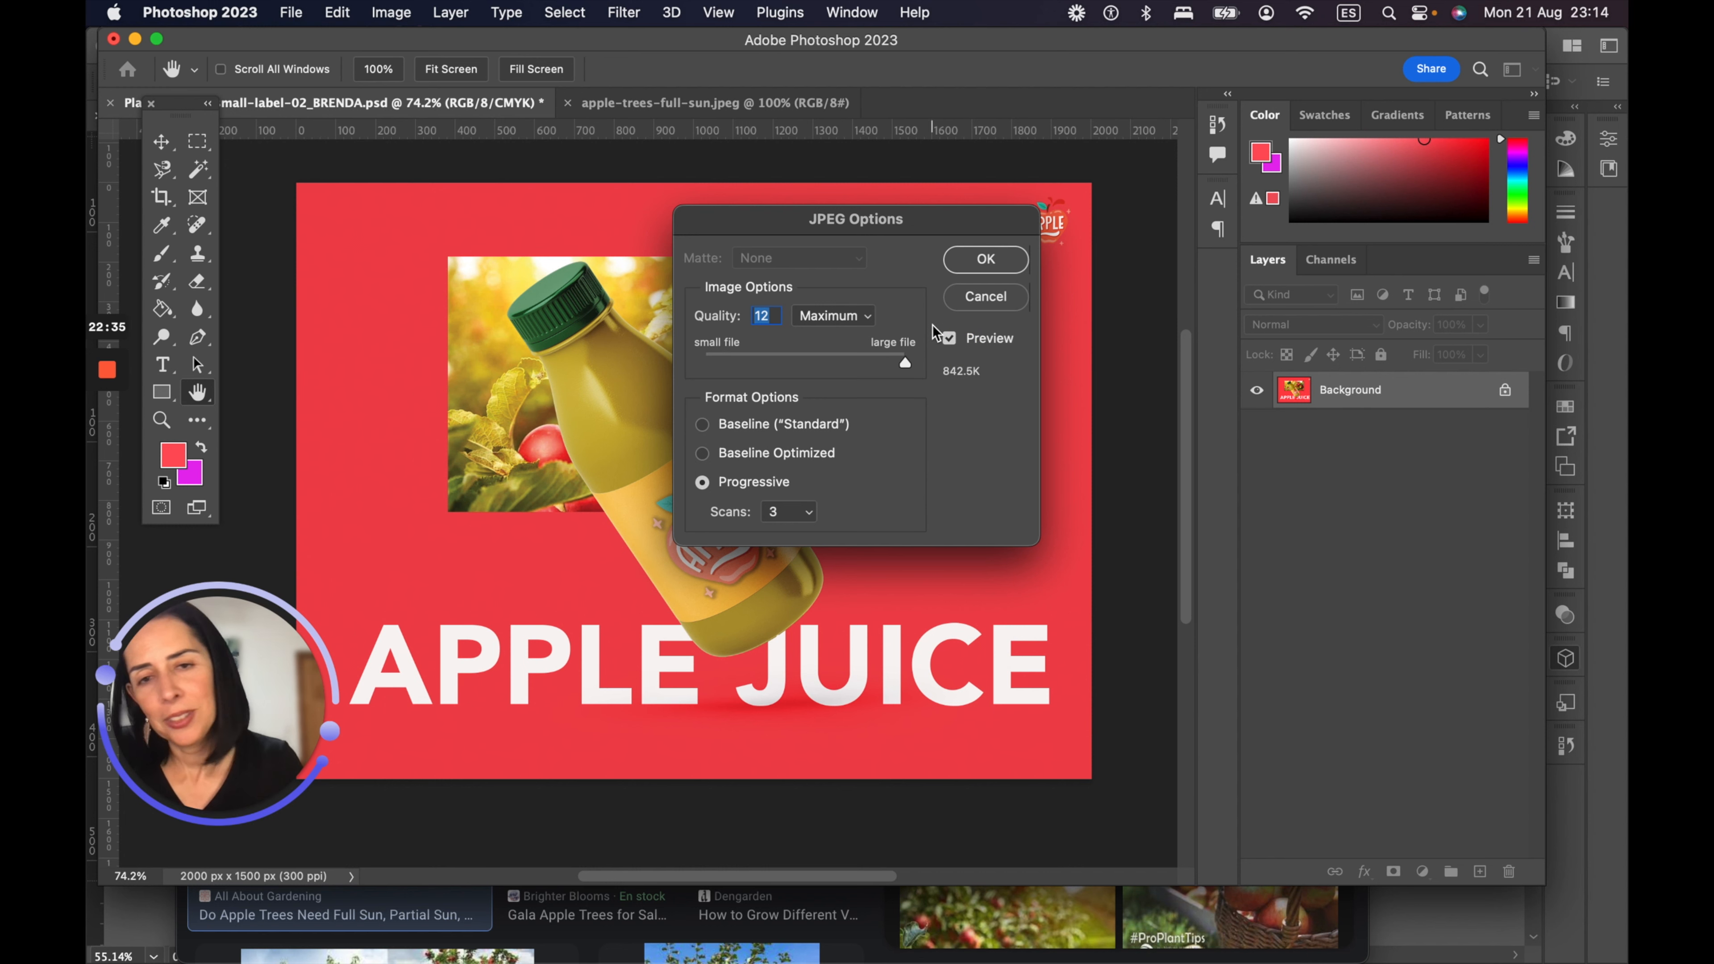
{"action": "left_click", "coordinate": [782, 428]}
{"action": "left_click", "coordinate": [757, 459]}
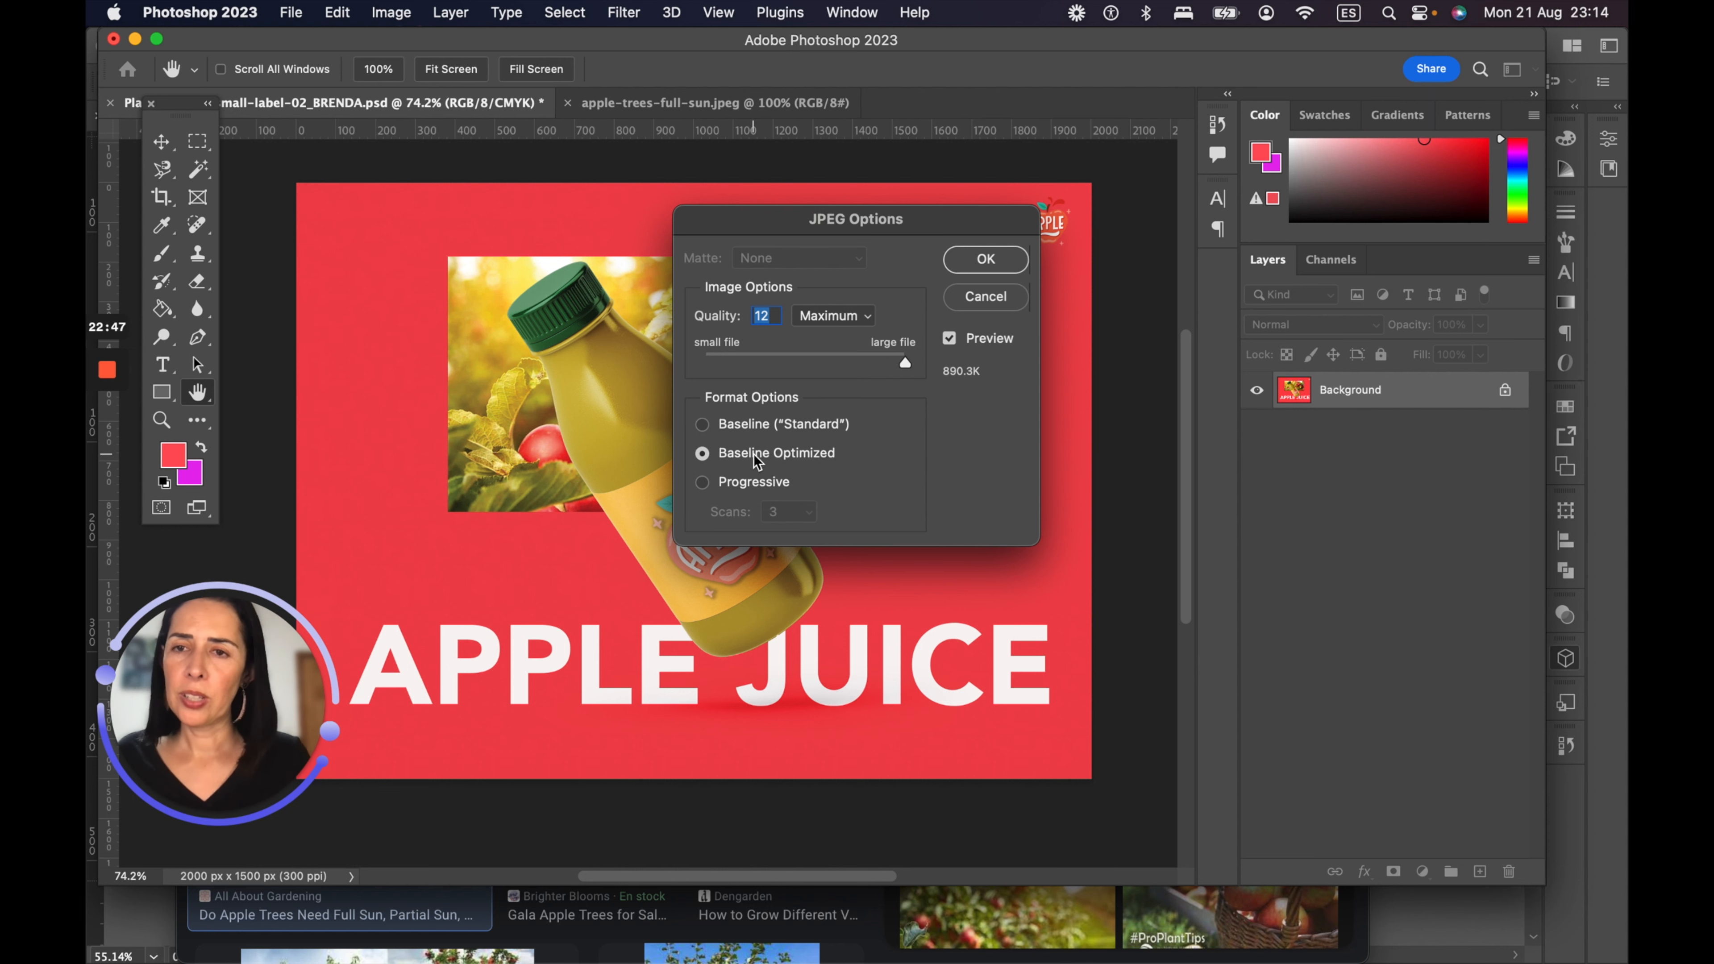
{"action": "left_click", "coordinate": [964, 257]}
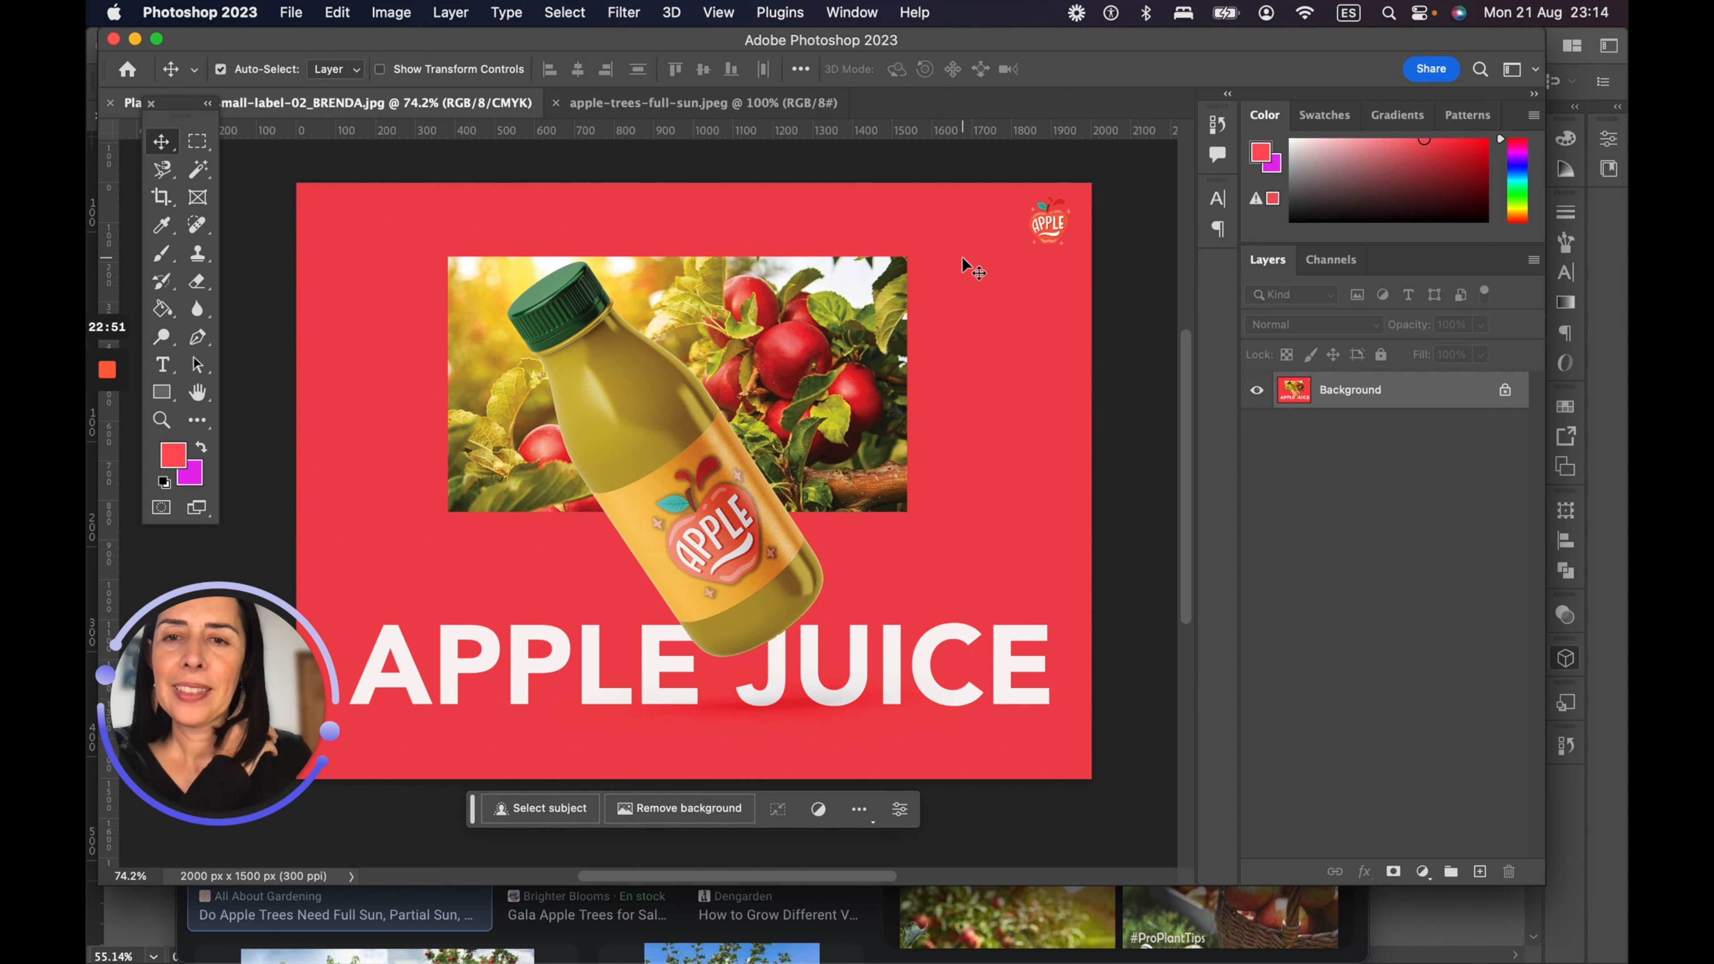
Step: Check the saved JPEG's pixel dimensions and resolution in Image Size
{"action": "left_click", "coordinate": [394, 13]}
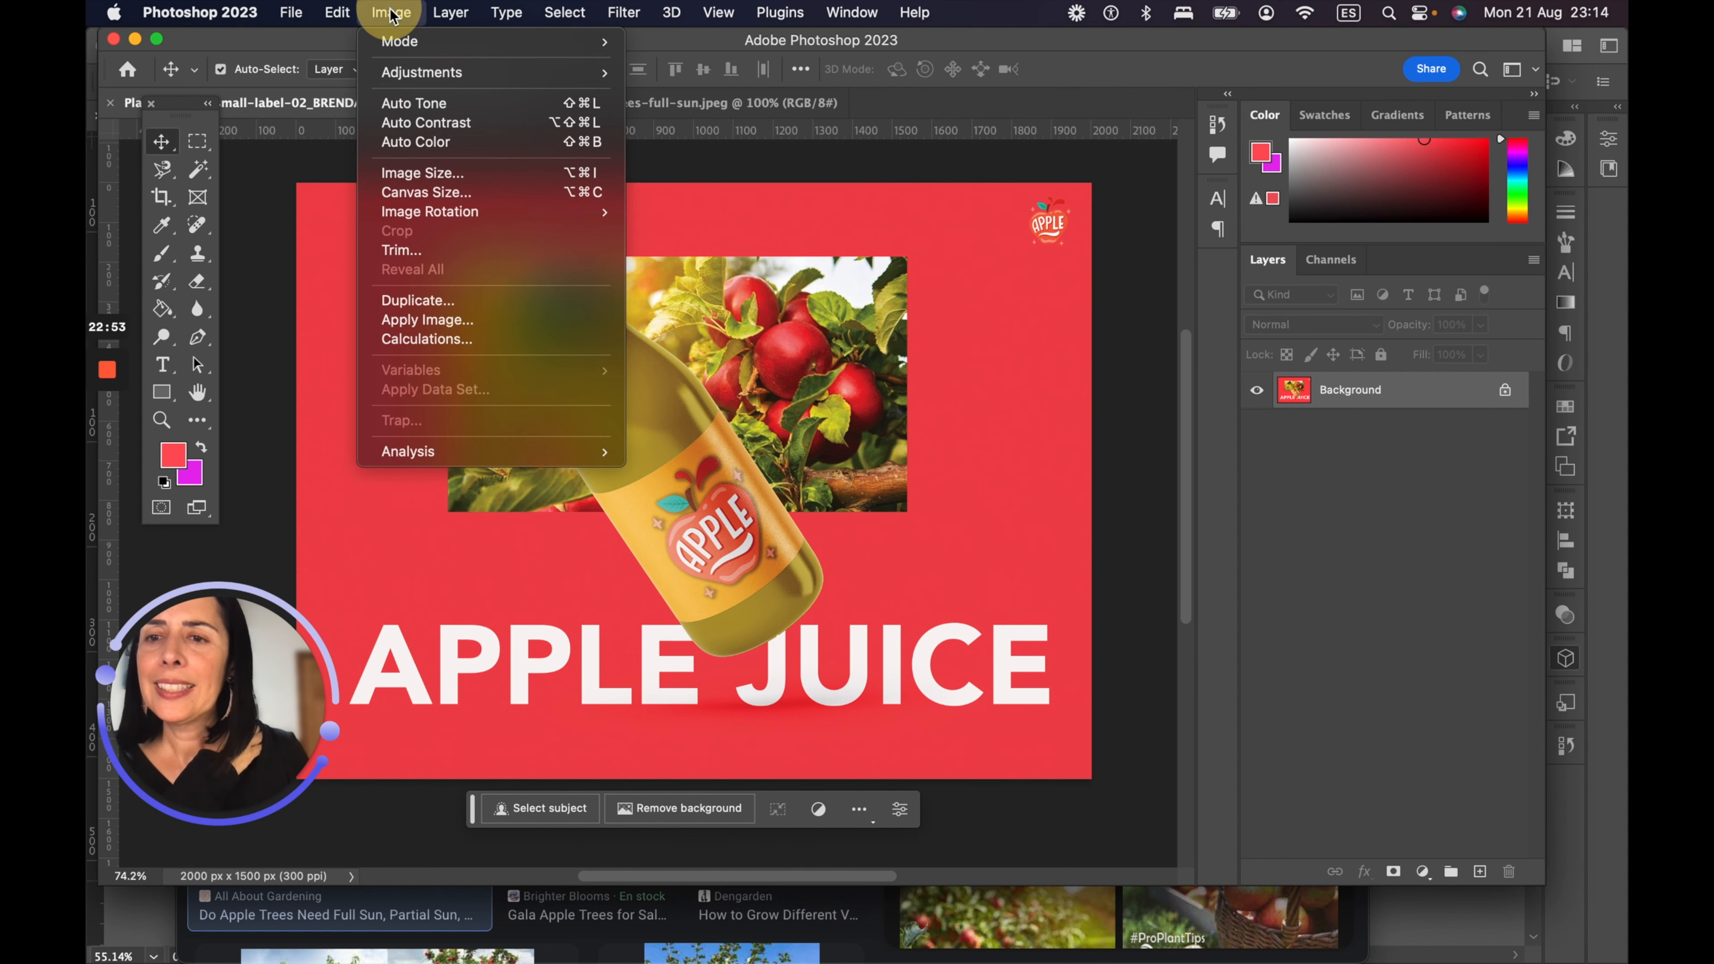
{"action": "left_click", "coordinate": [438, 174]}
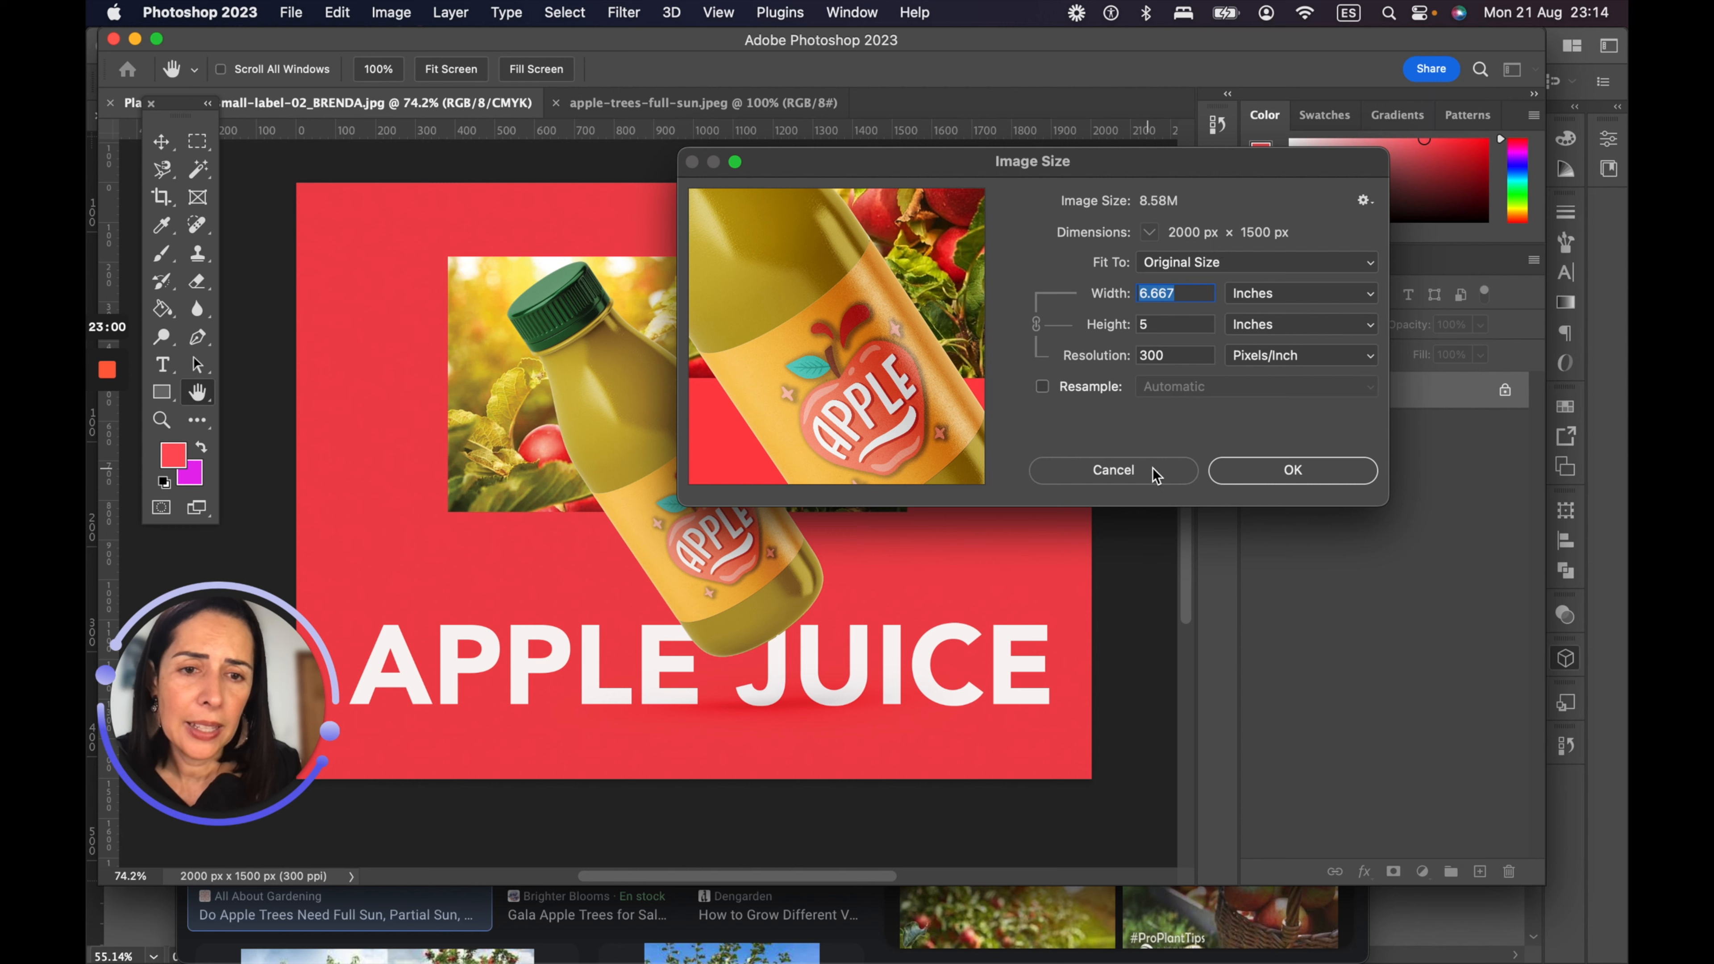
{"action": "left_click", "coordinate": [1293, 469]}
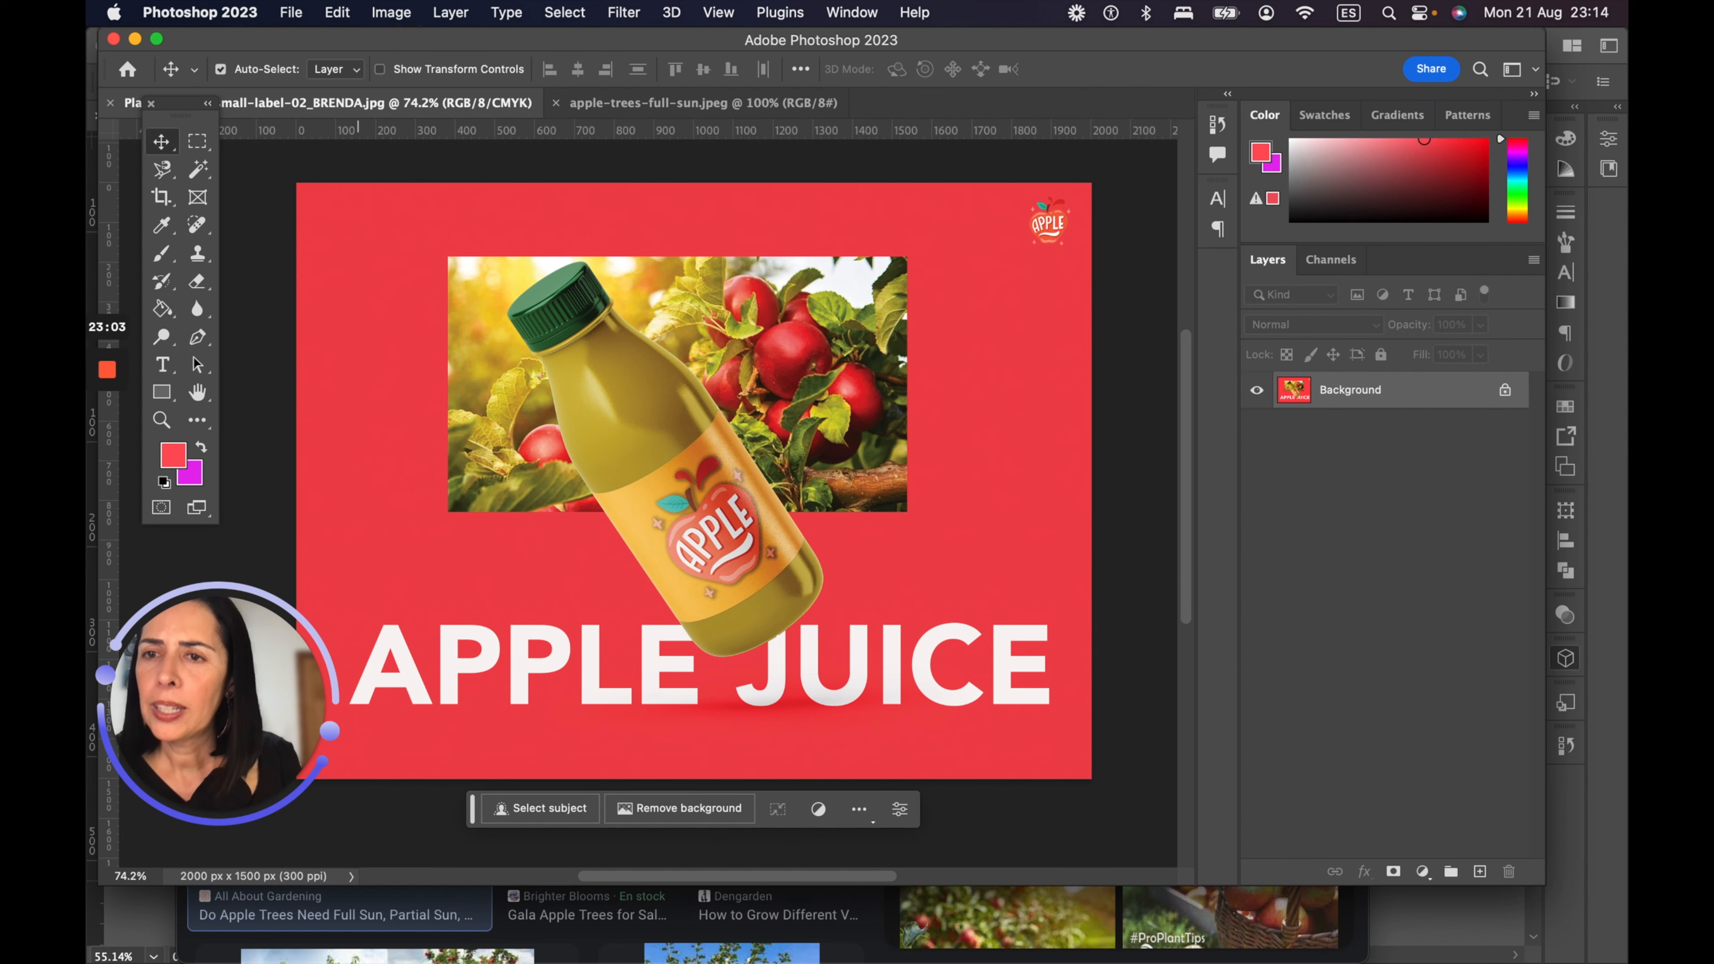
Step: Switch to Finder and compare the saved JPEG with its layered PSD version in the Downloads folder
{"action": "left_click", "coordinate": [134, 928]}
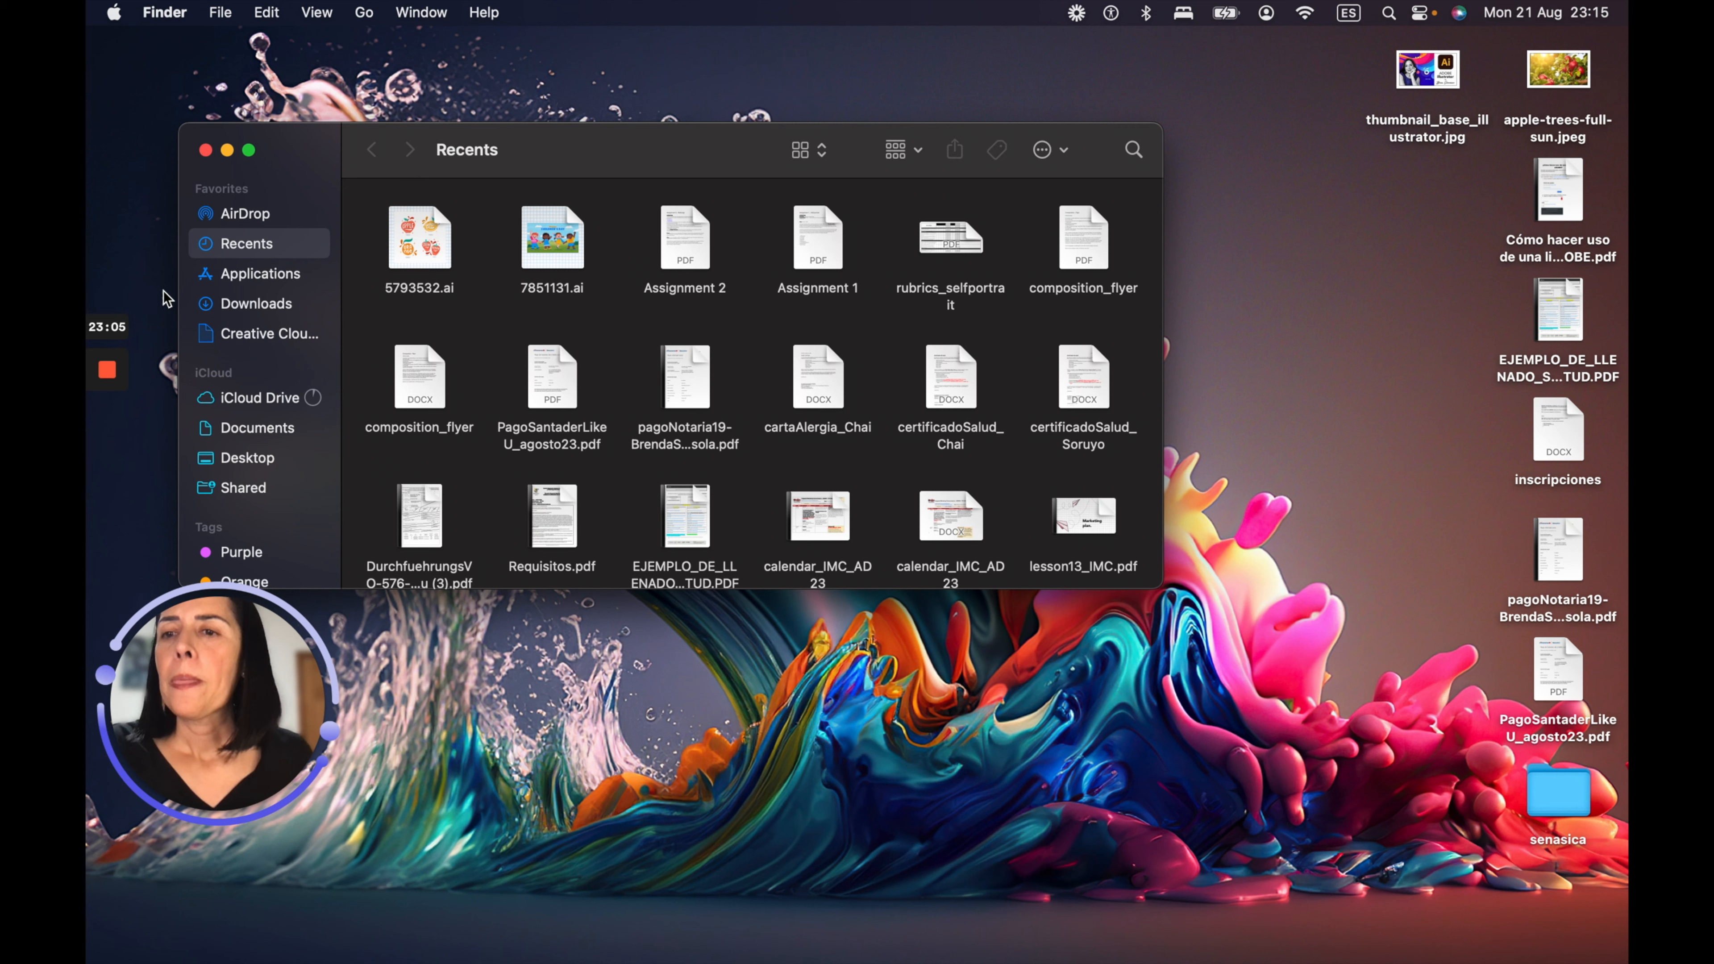
{"action": "left_click", "coordinate": [231, 310]}
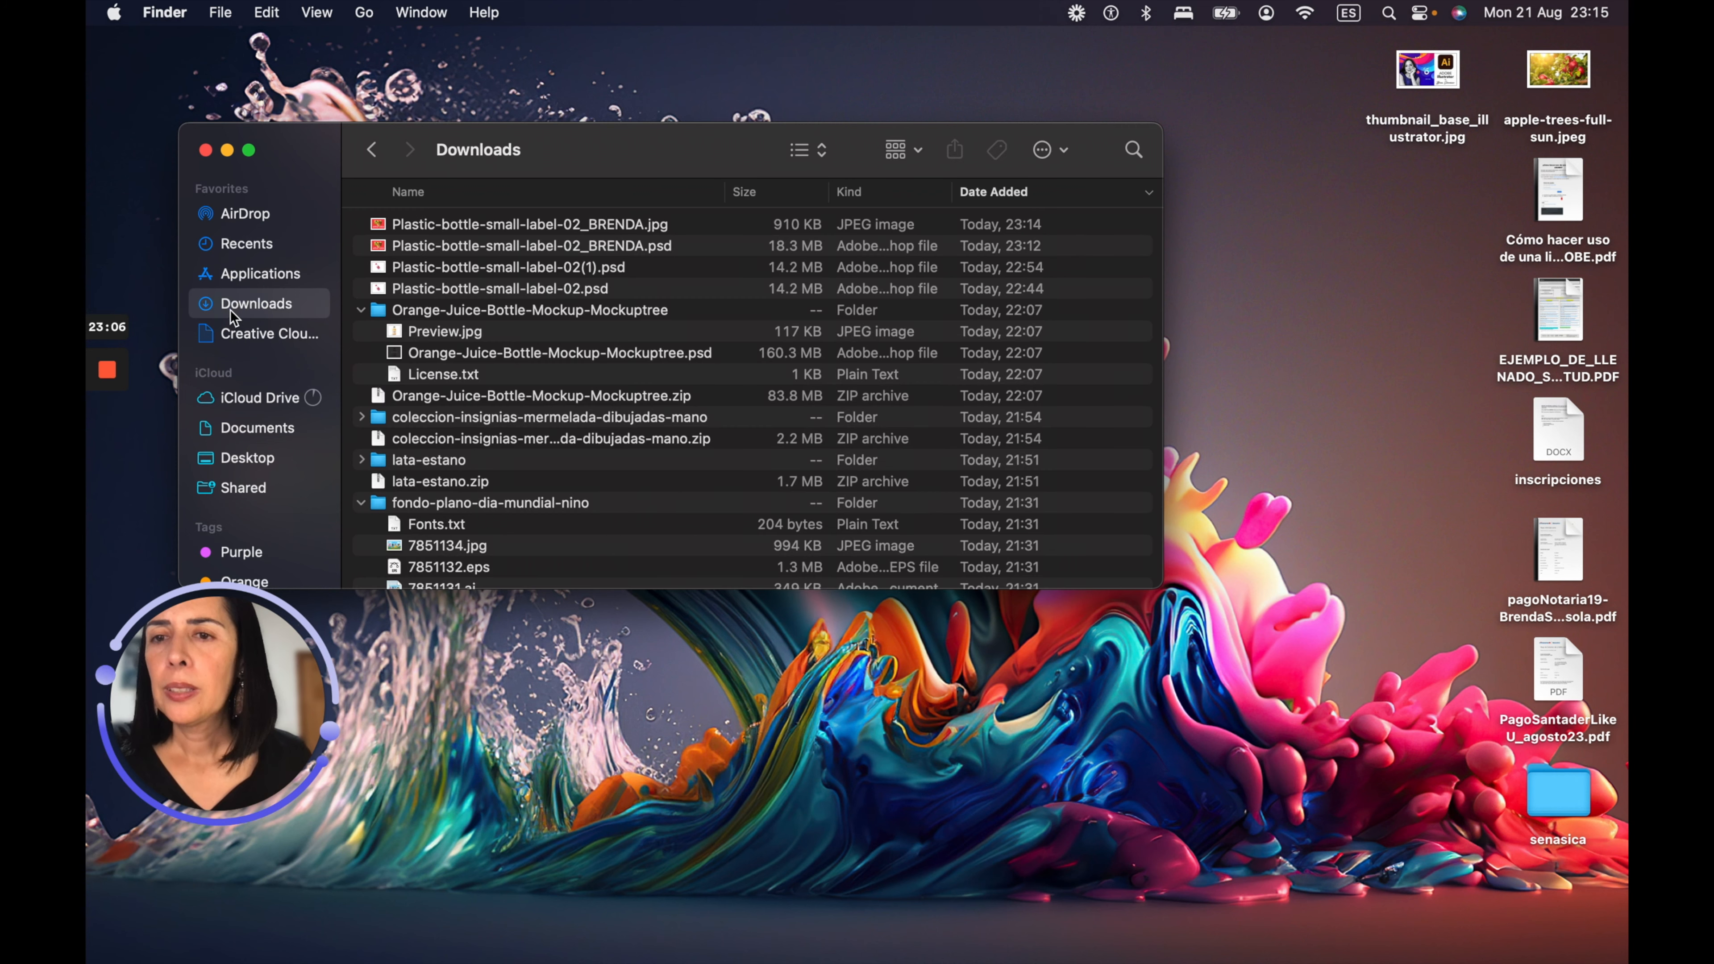
{"action": "left_click", "coordinate": [546, 246]}
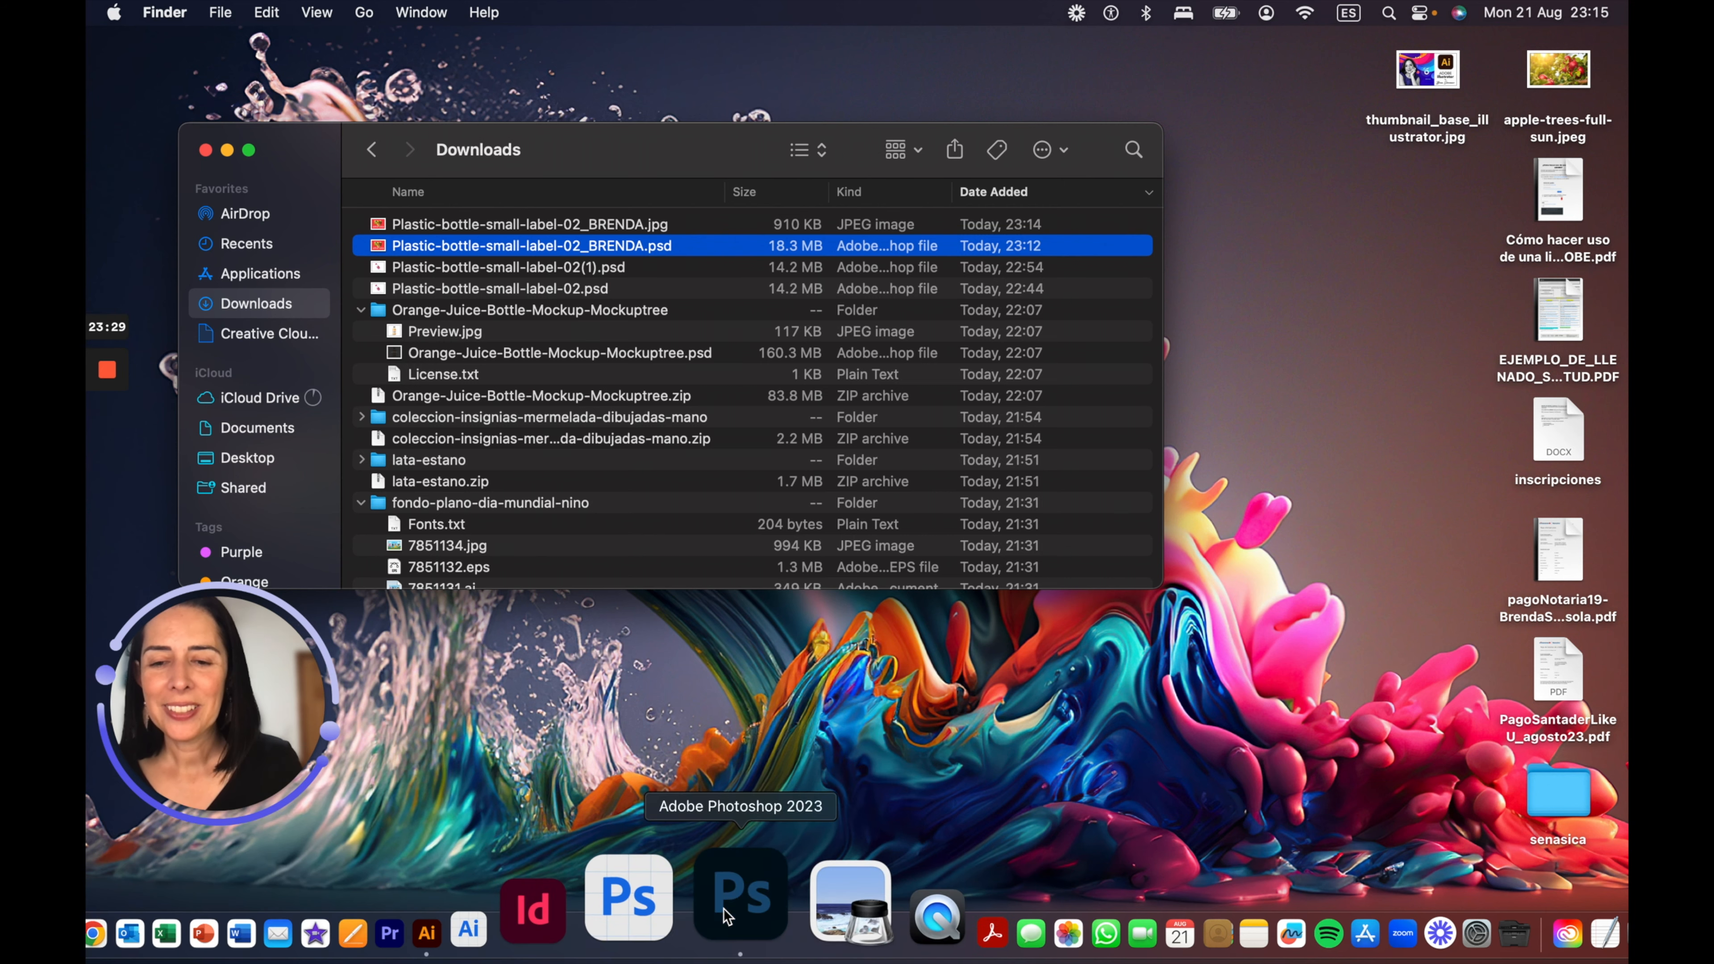
Step: Return to Photoshop and check the flattened image's color mode and bits per channel without changing them
{"action": "left_click", "coordinate": [724, 915]}
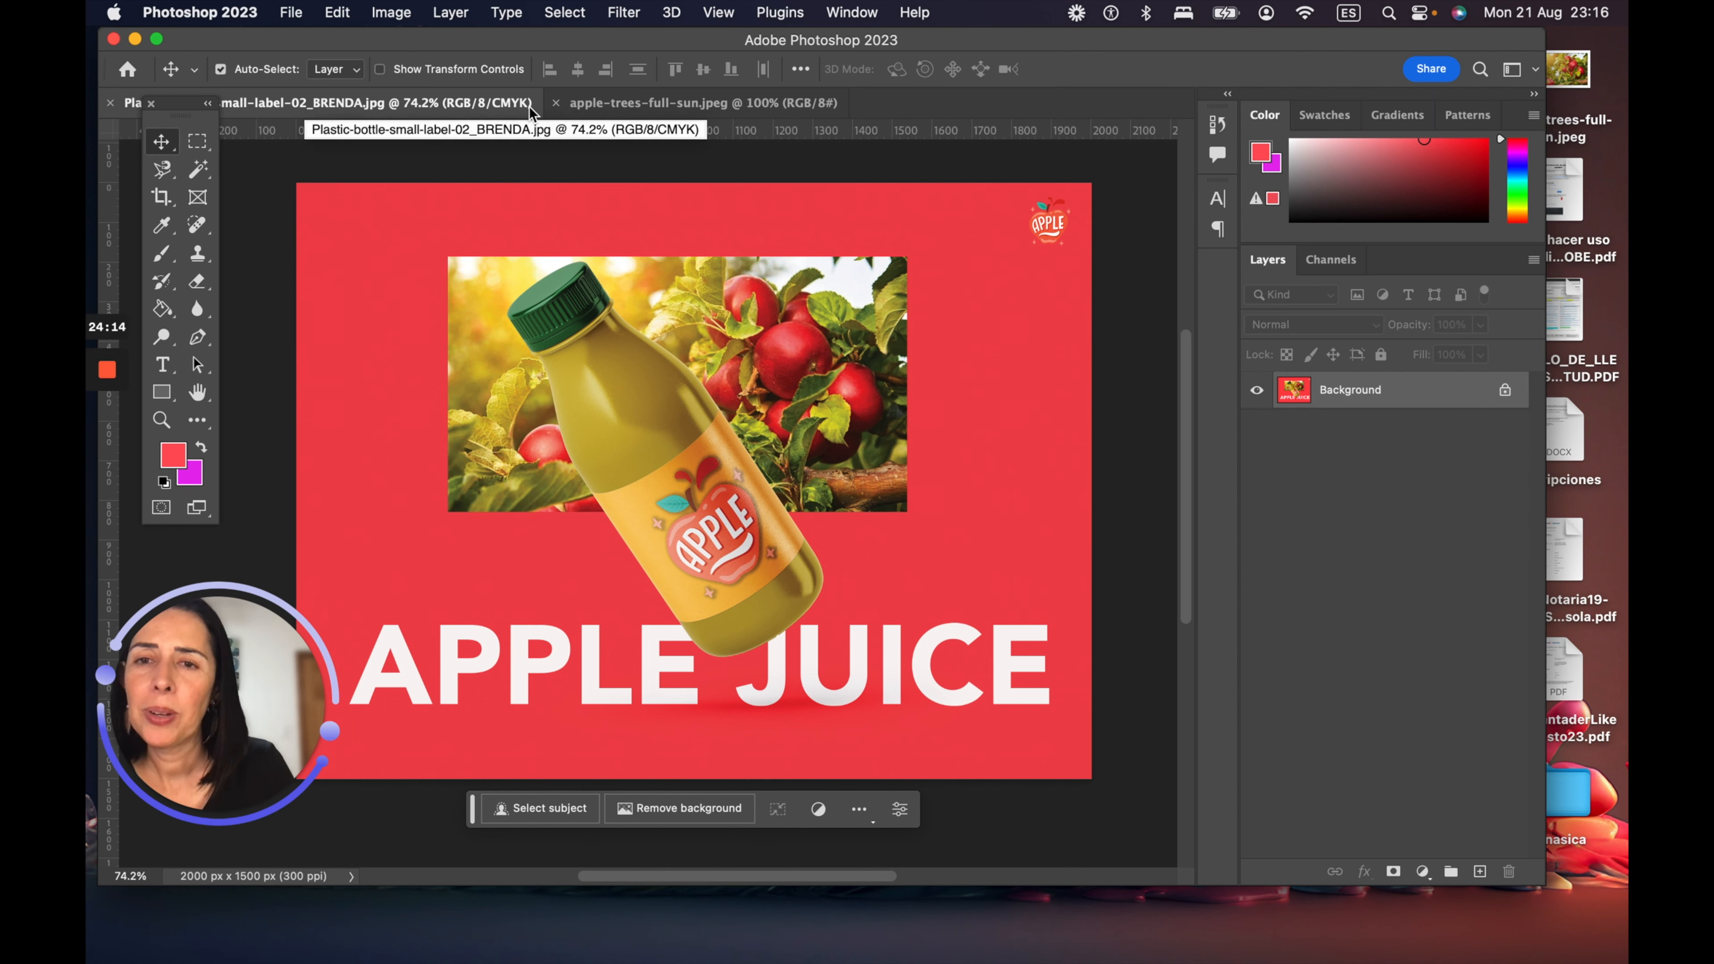
{"action": "left_click", "coordinate": [392, 12]}
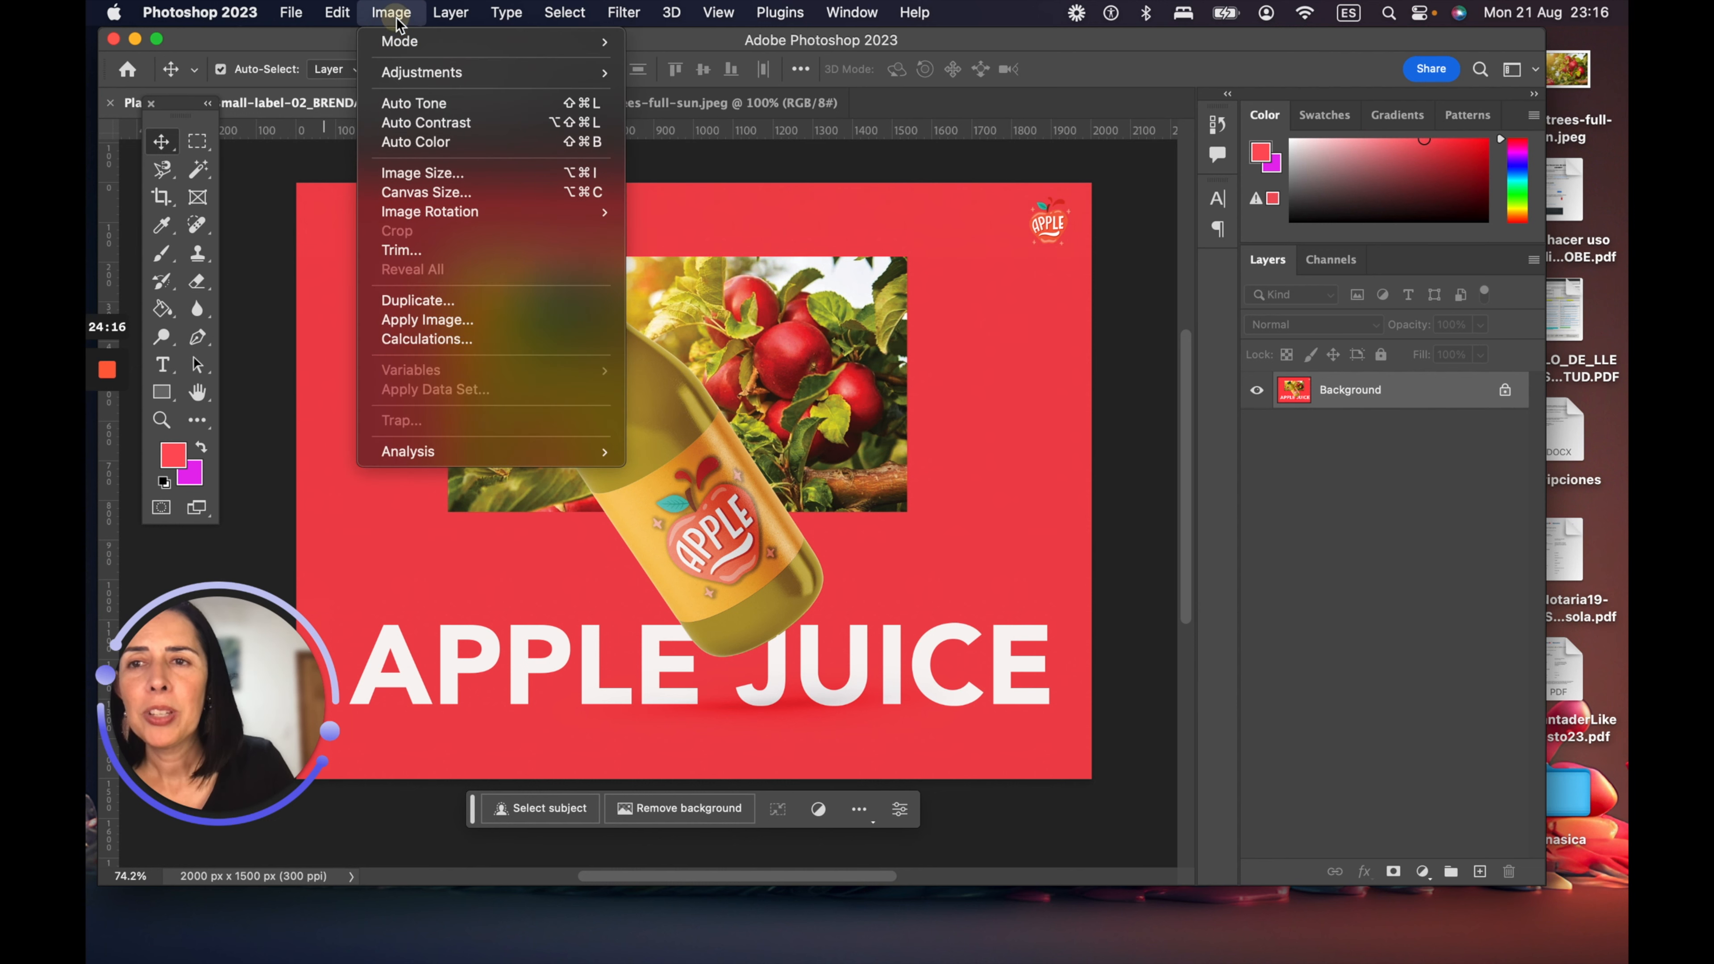
{"action": "mouse_move", "coordinate": [402, 42]}
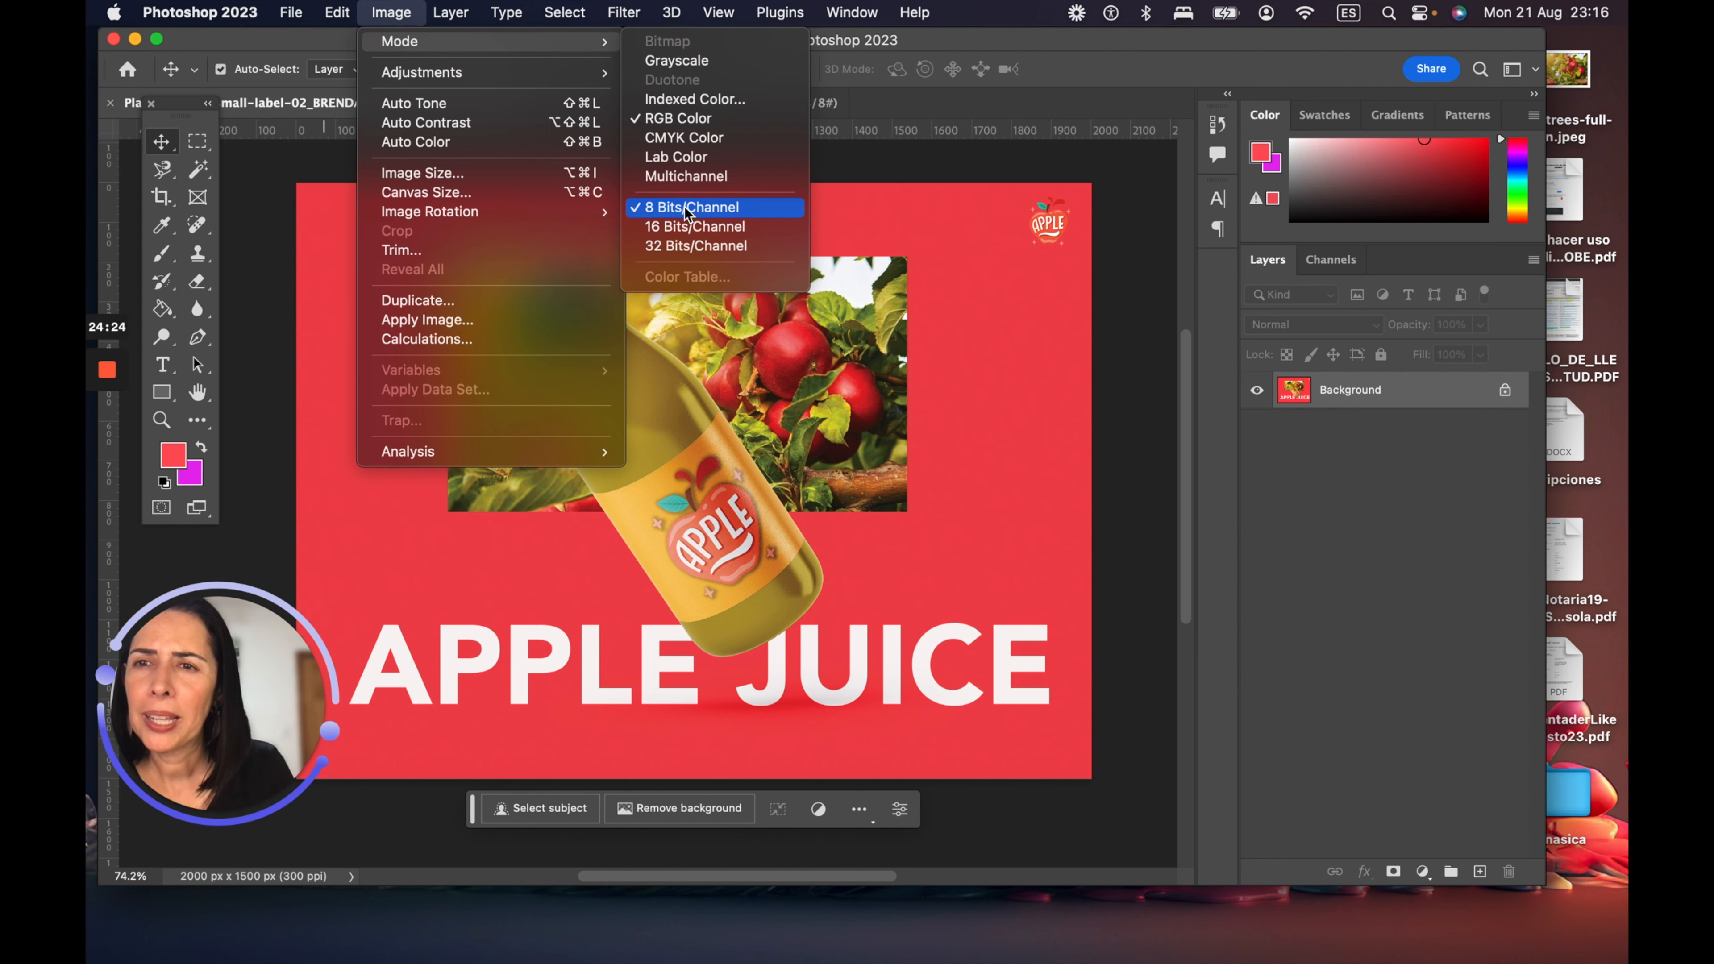
{"action": "left_click", "coordinate": [309, 103]}
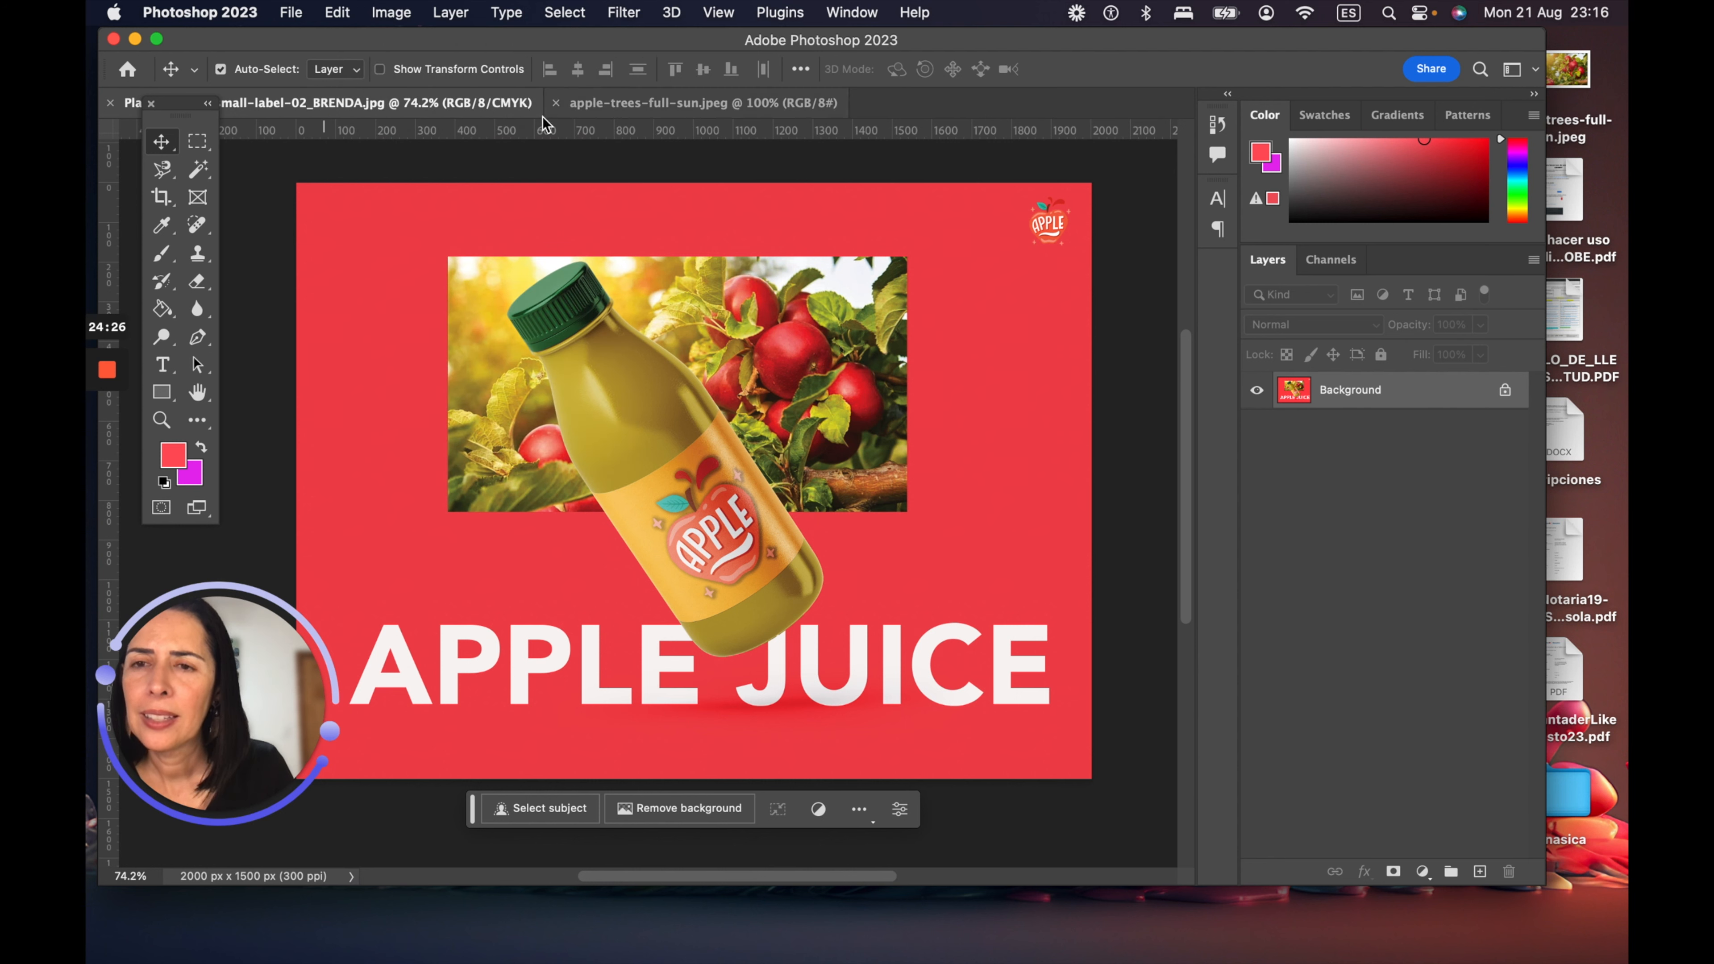